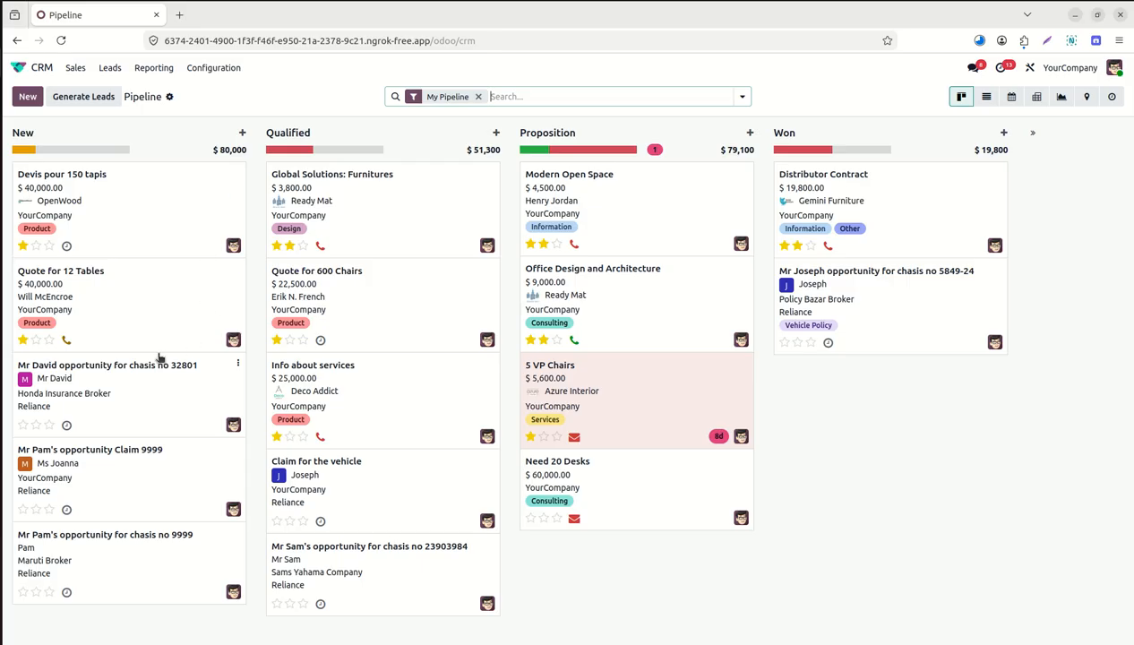
Open the customer's opportunity for chassis no 32801 from the pipeline's New column.
left_click(154, 374)
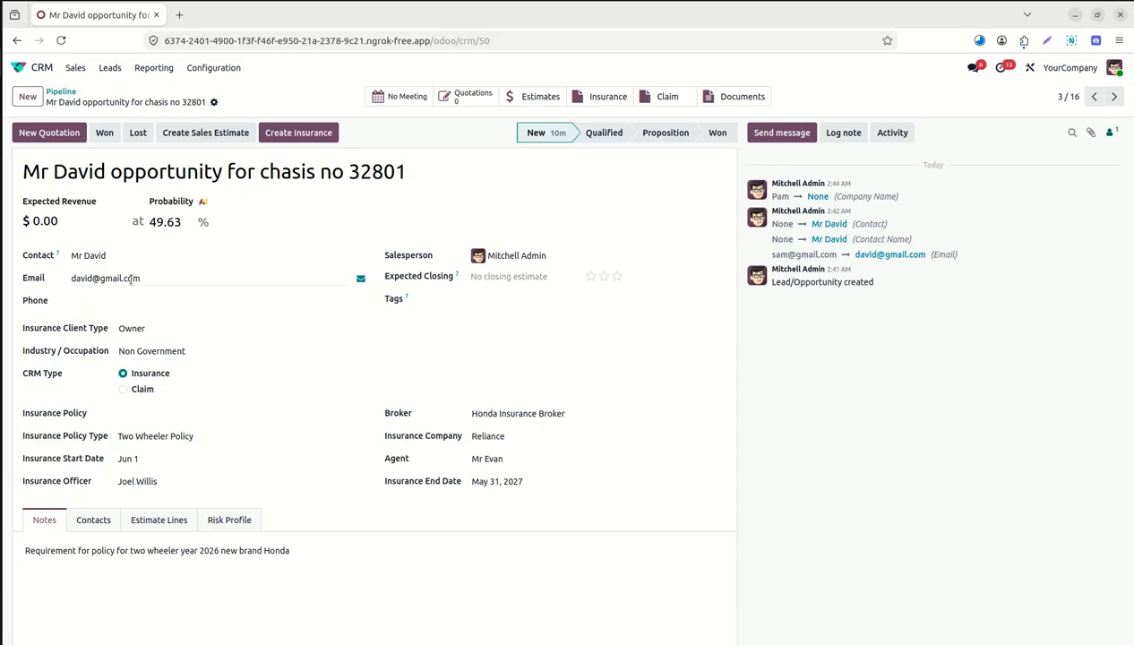
left_click(190, 328)
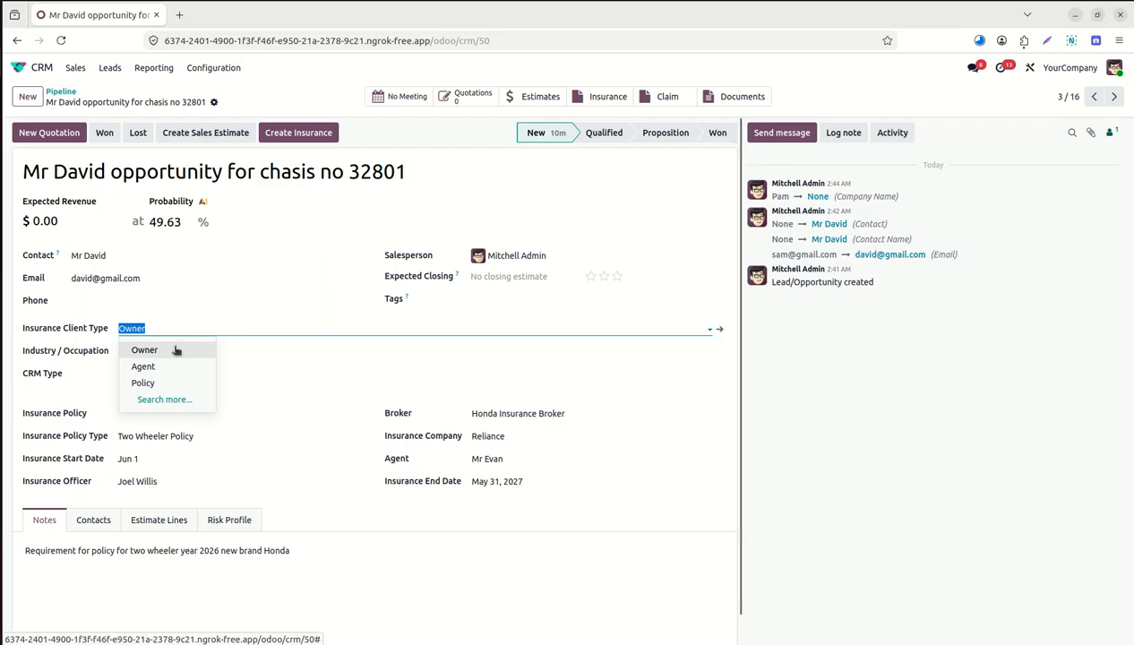
left_click(176, 350)
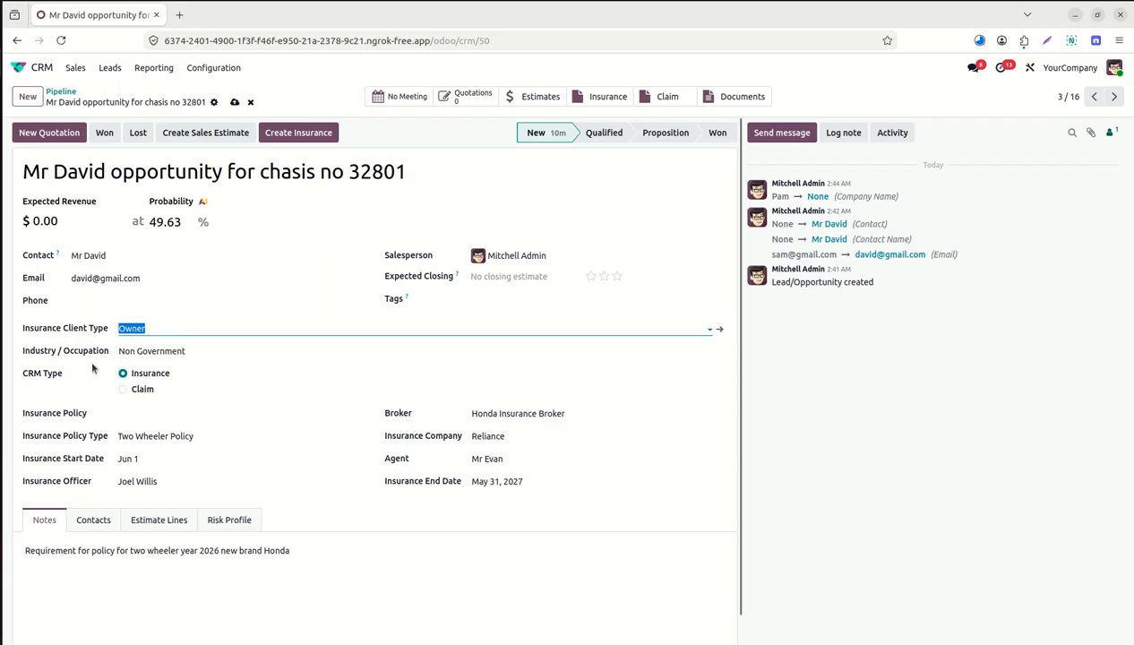
left_click(189, 351)
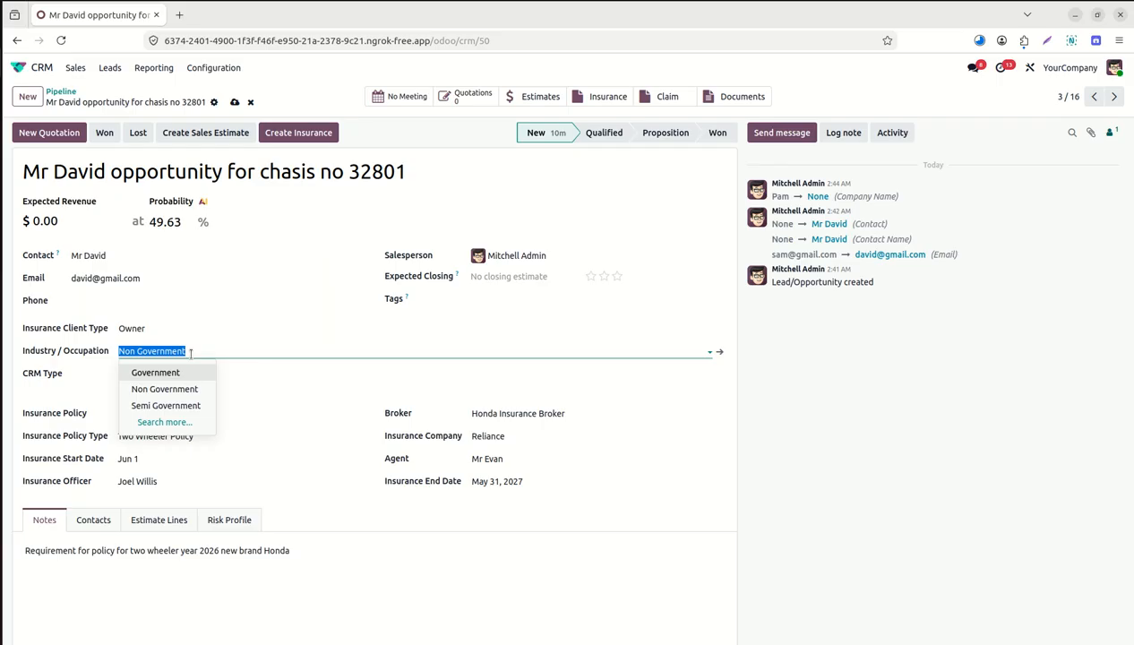
left_click(185, 390)
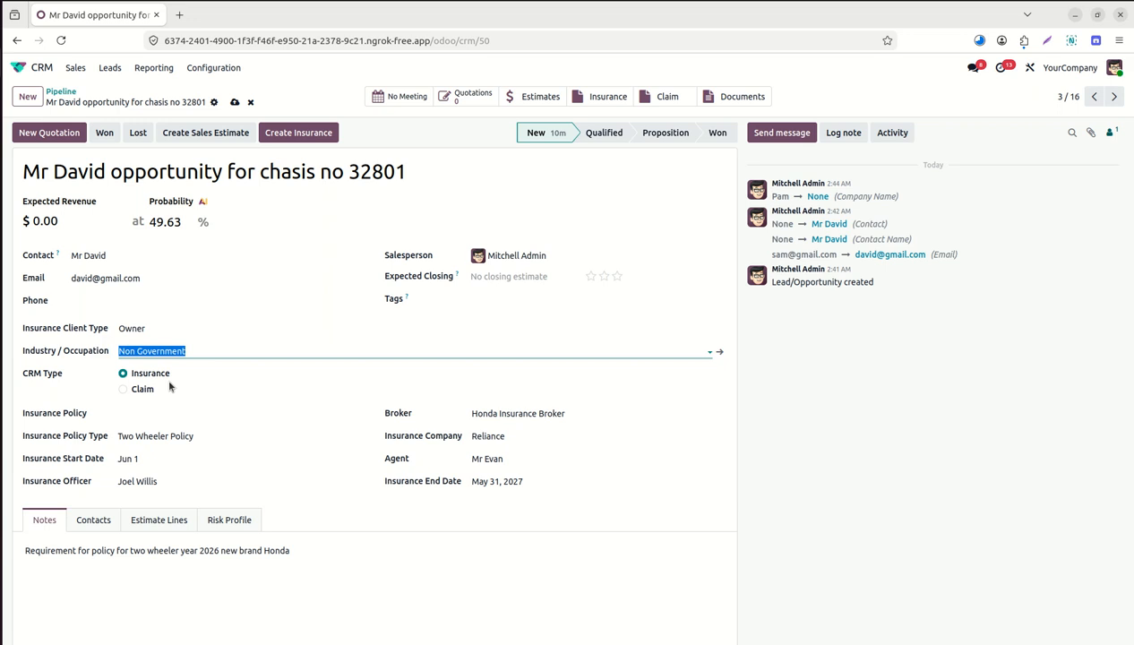
triple_click(109, 550)
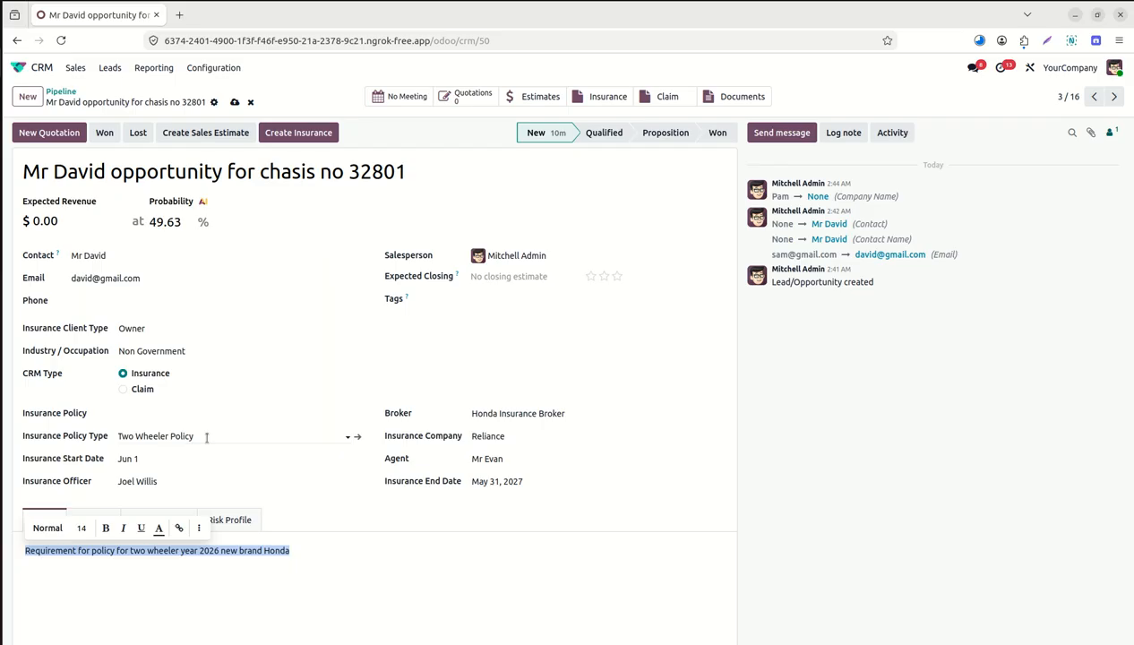
left_click(357, 440)
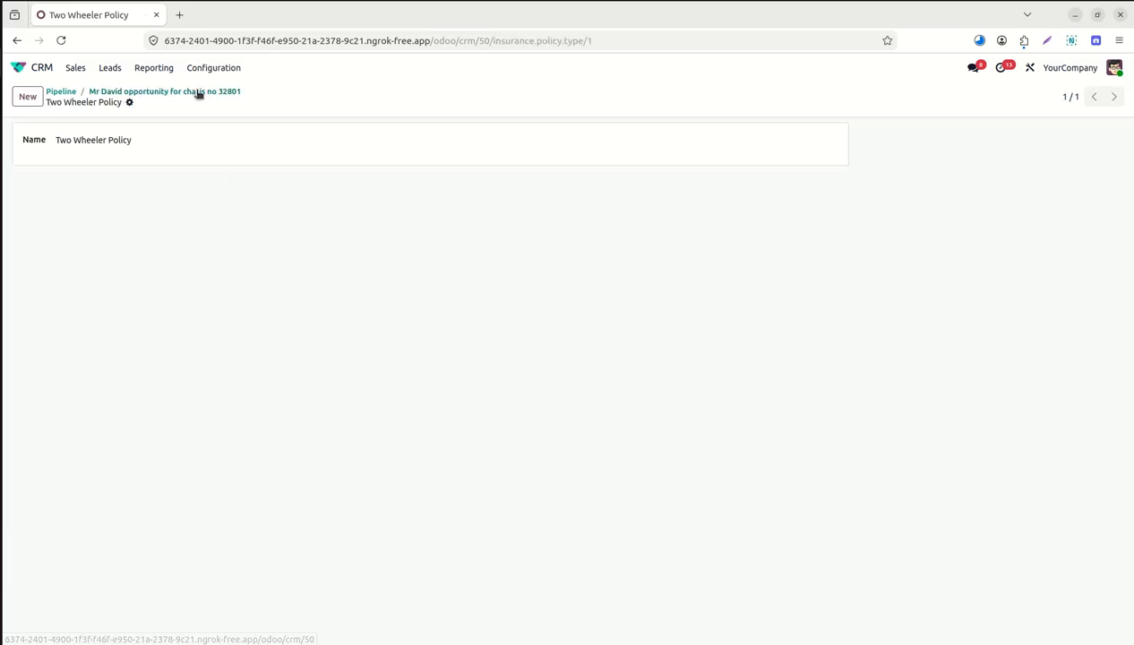
left_click(197, 93)
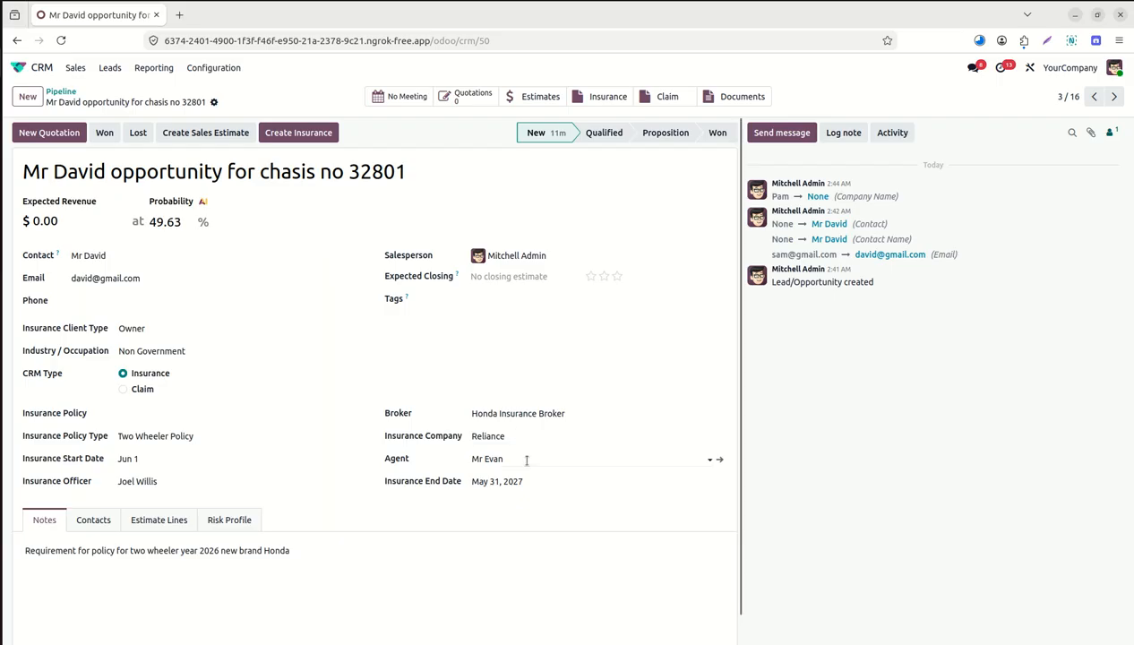
On the Estimate Lines tab, set the insurance policy to Two Wheeler Policy.
left_click(159, 521)
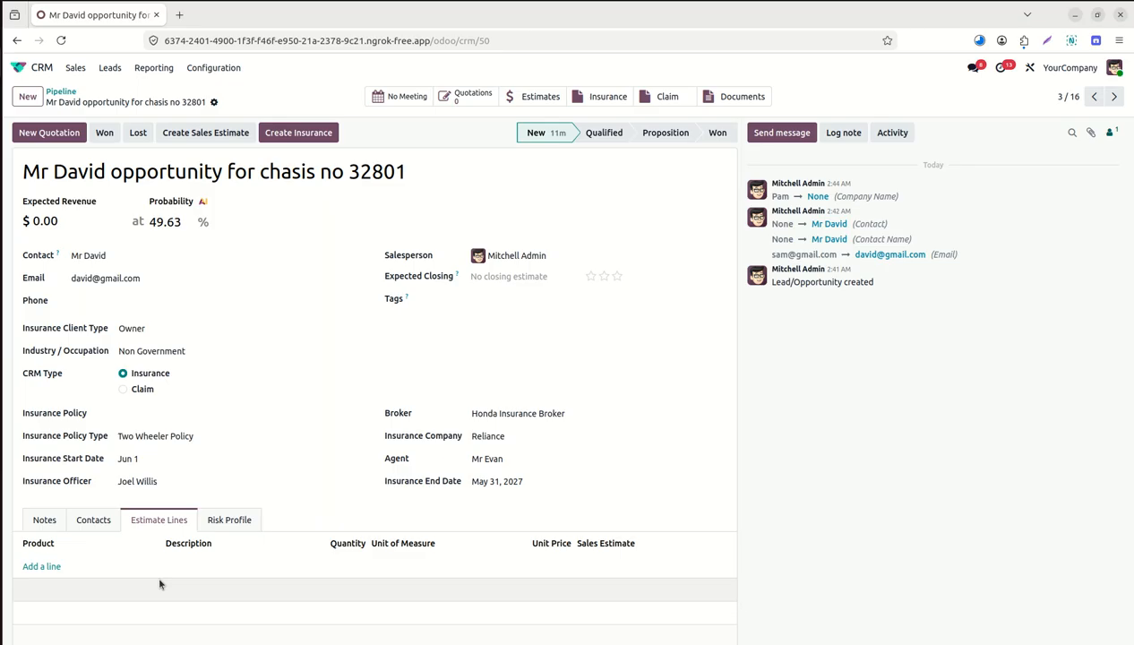
left_click(155, 414)
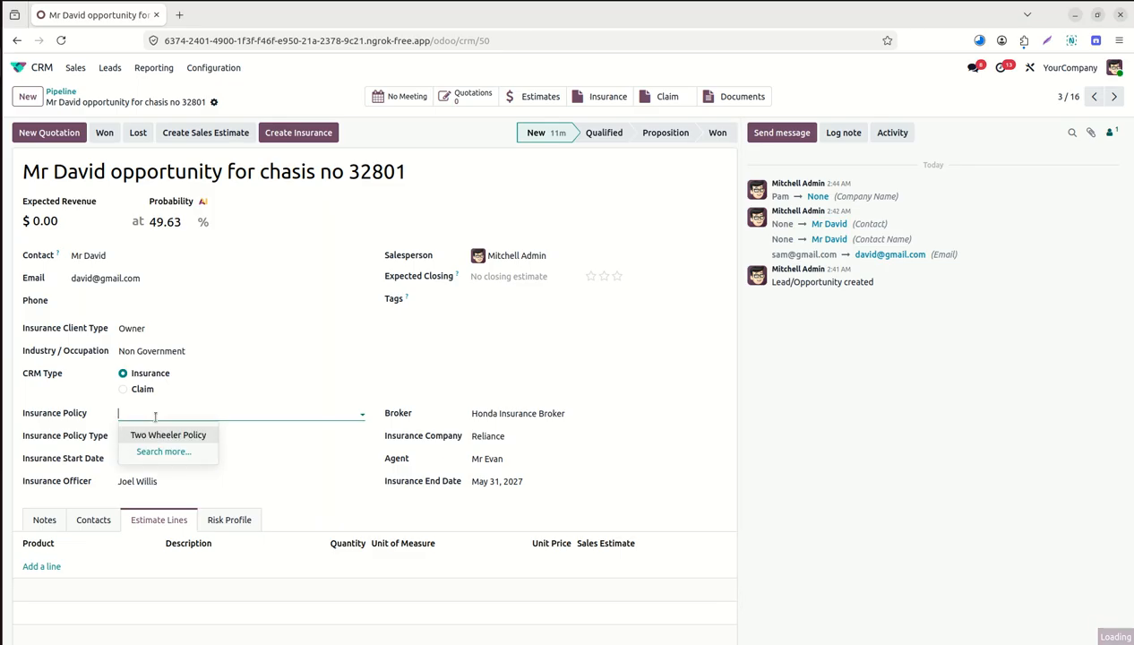
left_click(167, 435)
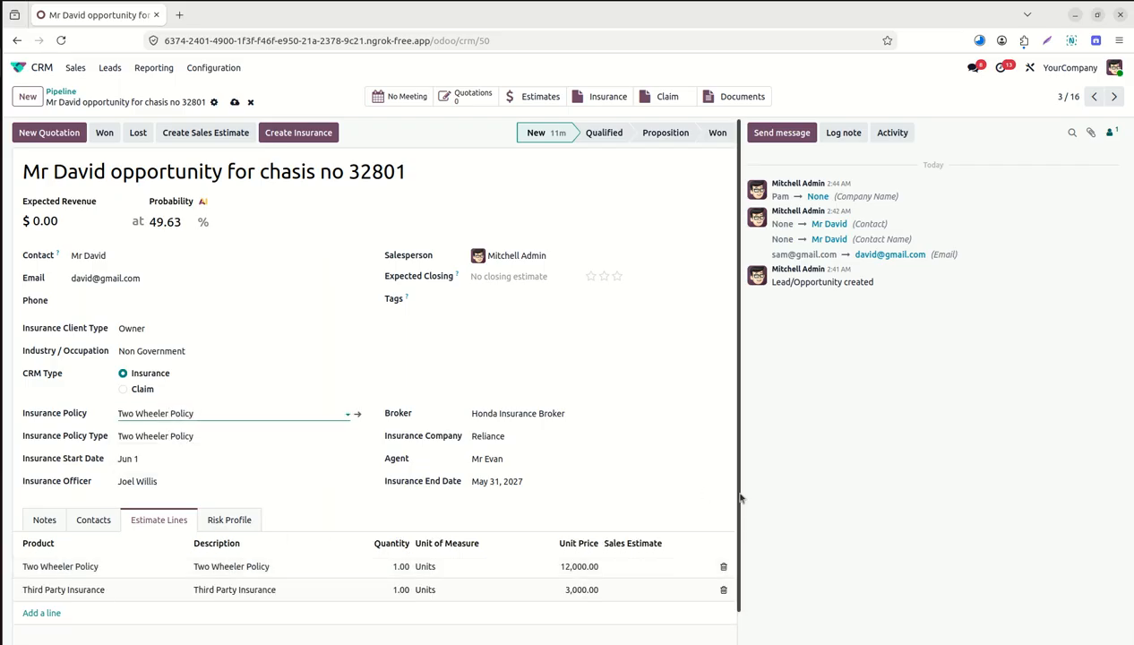
scroll(740, 530, "down", 1)
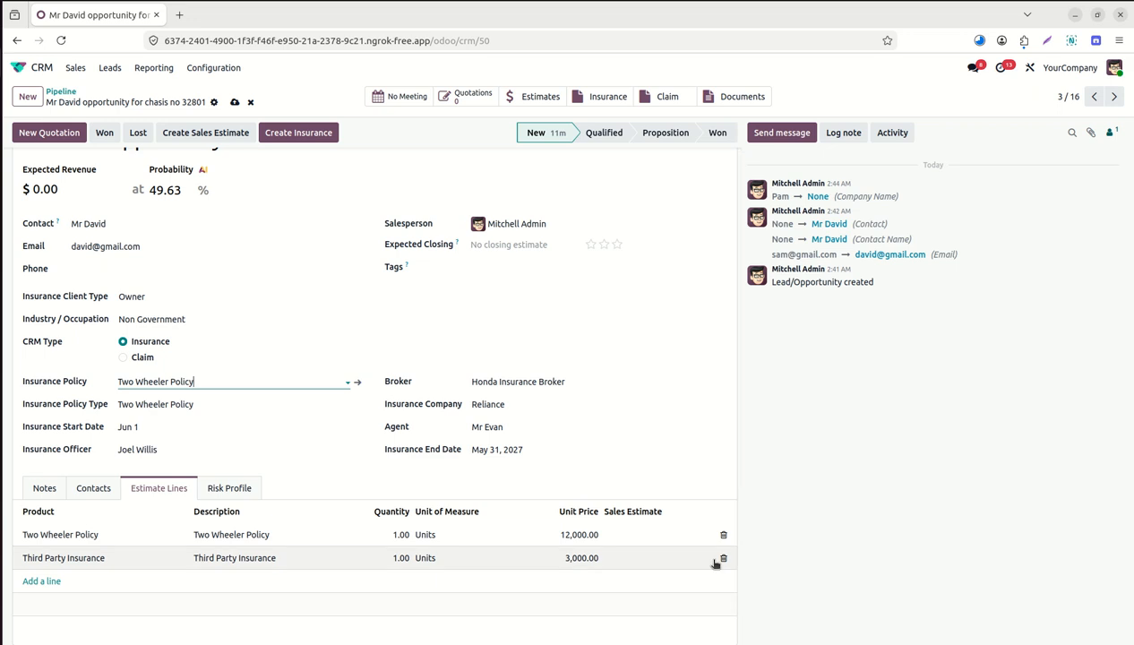
Add a Road Side Assistance estimate line priced at 1,550.00.
left_click(42, 582)
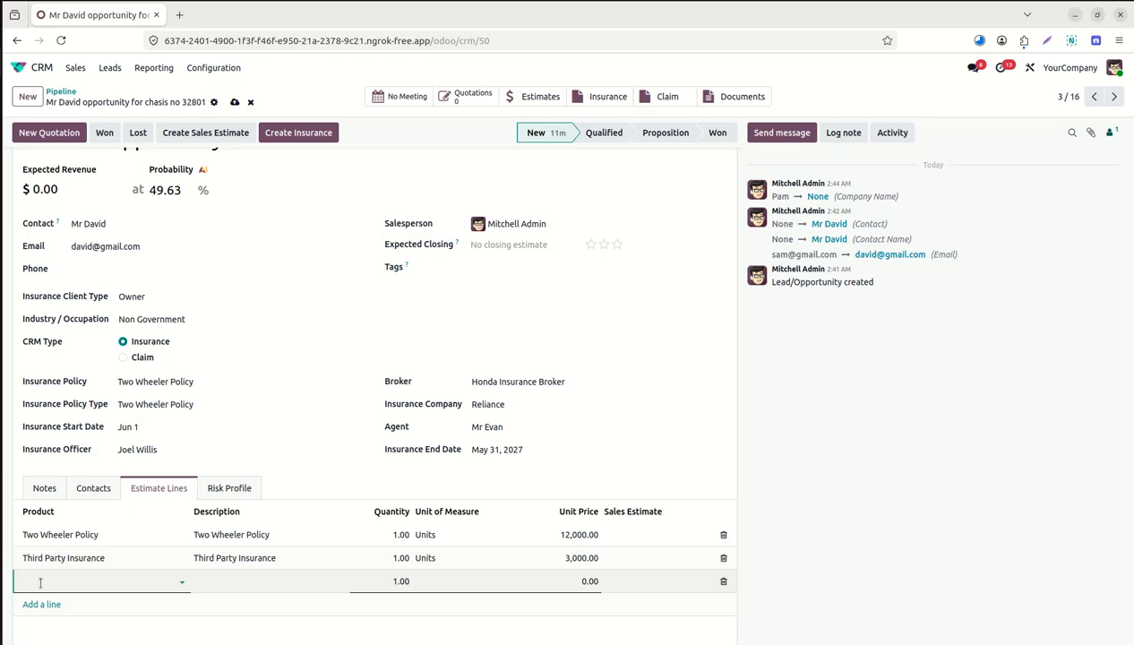
type("road")
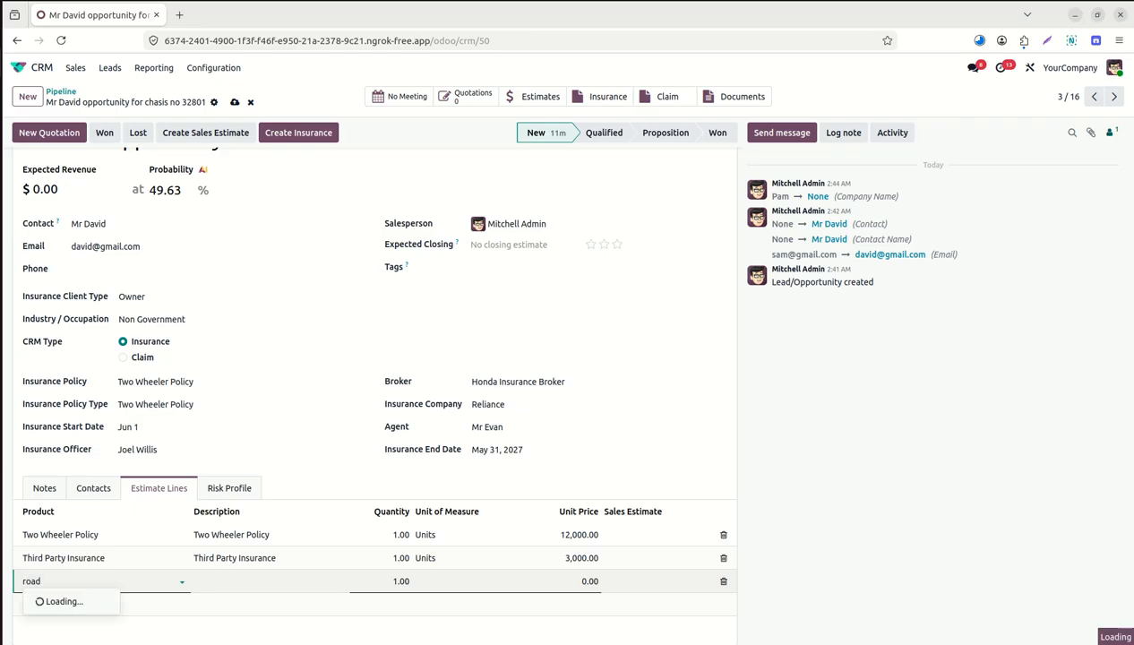
key("Escape")
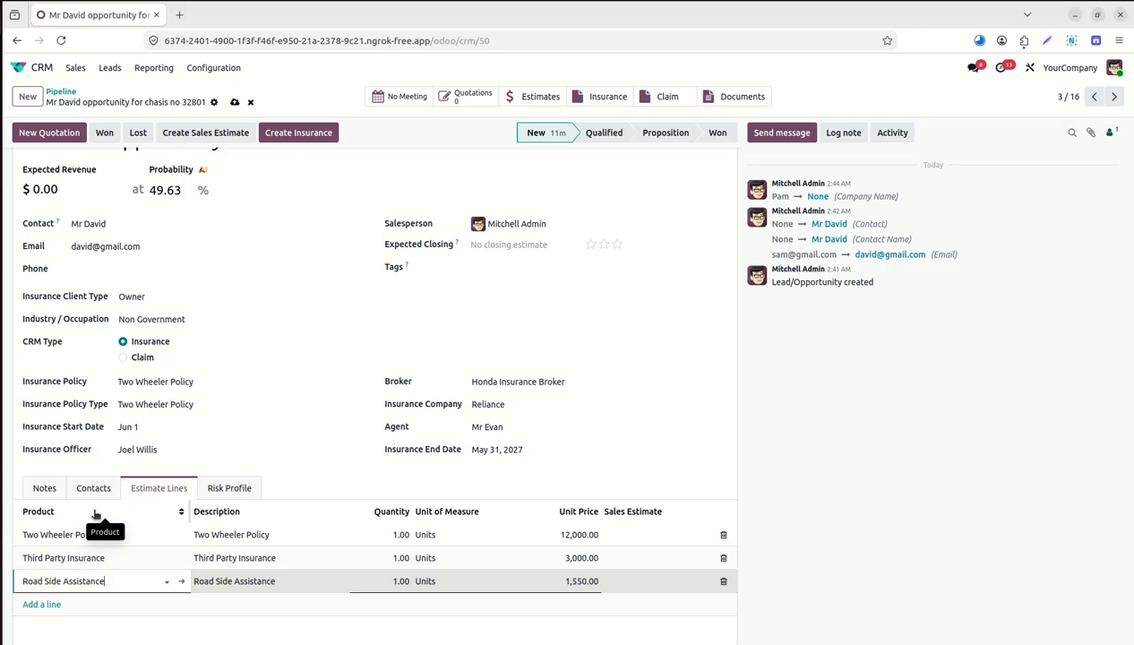
scroll(740, 499, "up", 1)
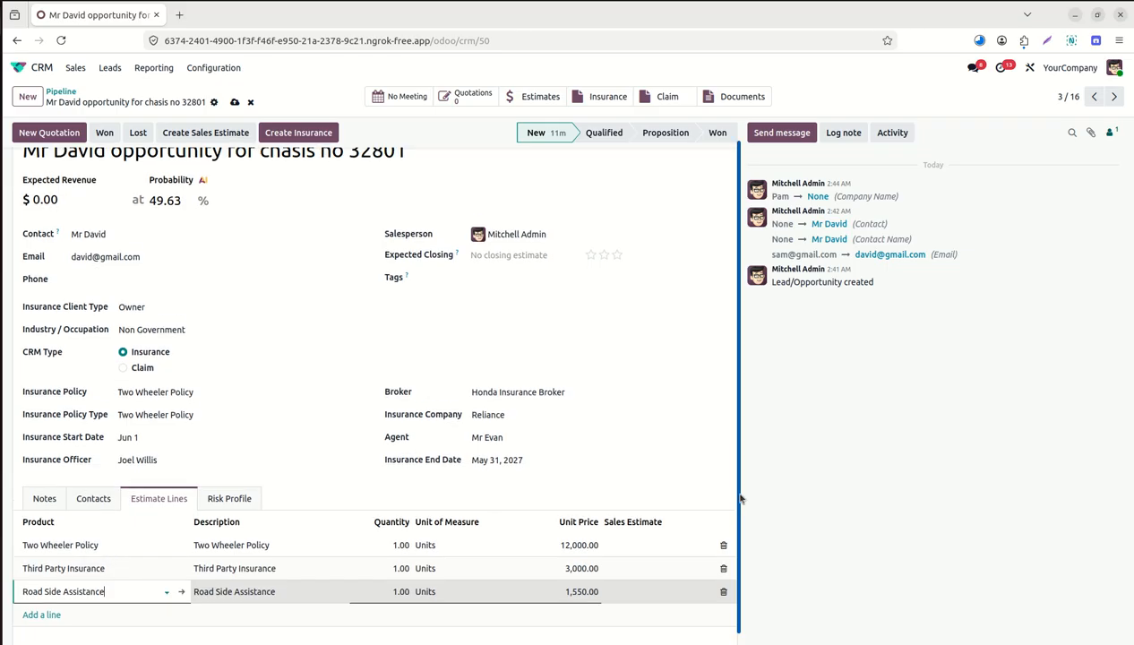
scroll(740, 499, "up", 2)
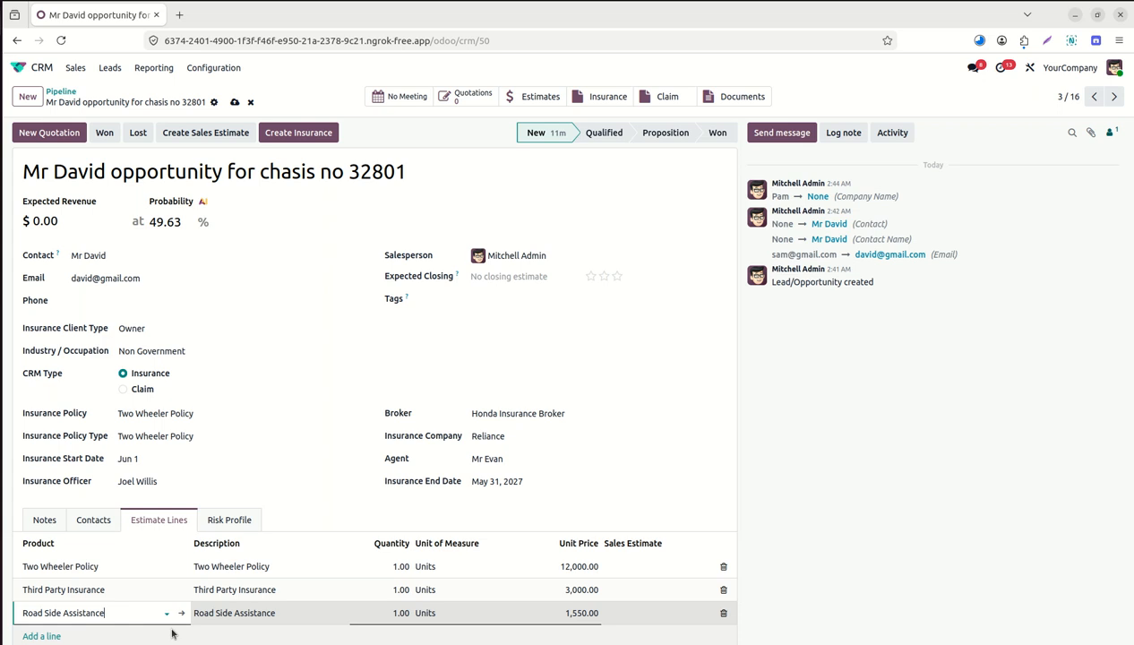
Set Risk Level to Medium on the Risk Profile tab and save the opportunity.
left_click(230, 521)
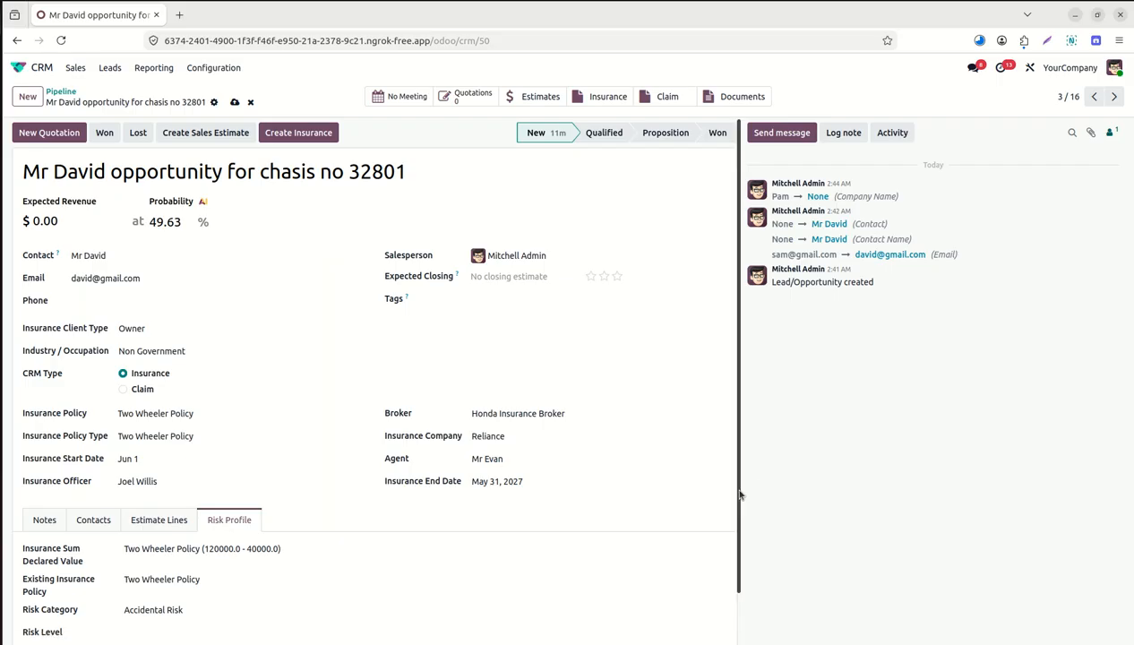
scroll(734, 537, "down", 1)
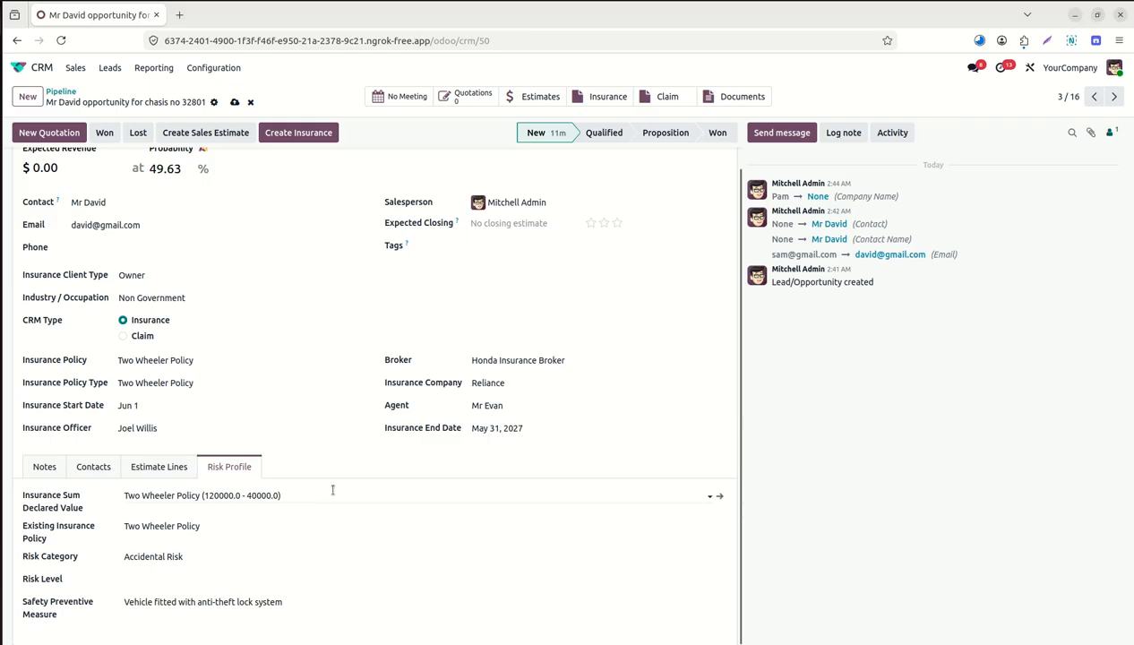
left_click(264, 528)
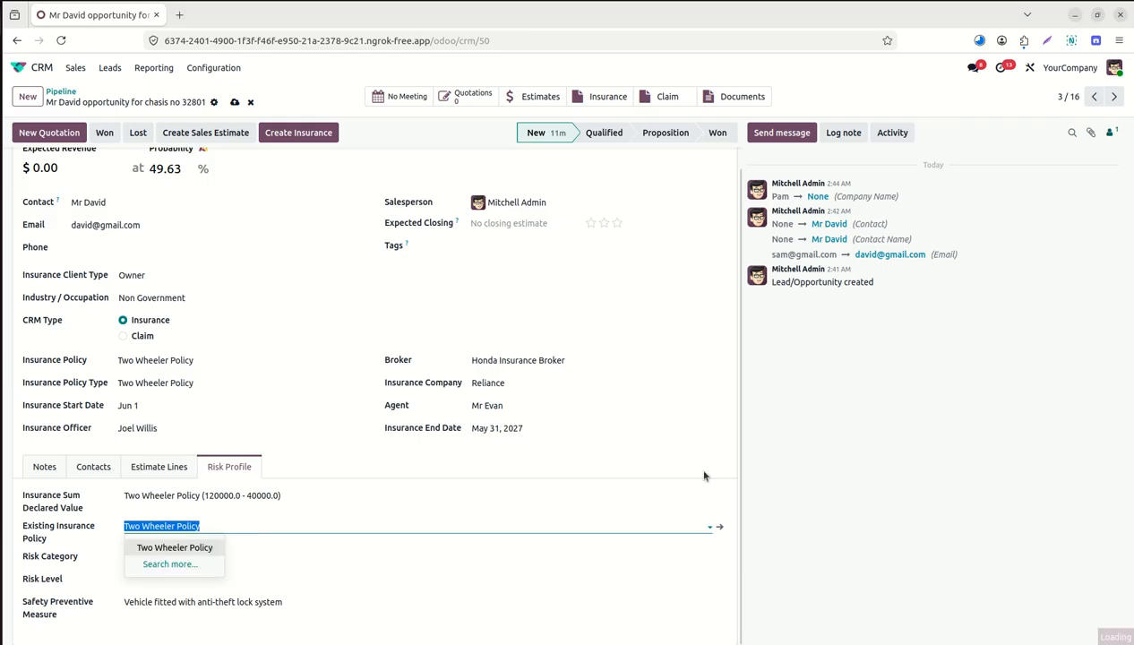
left_click(785, 478)
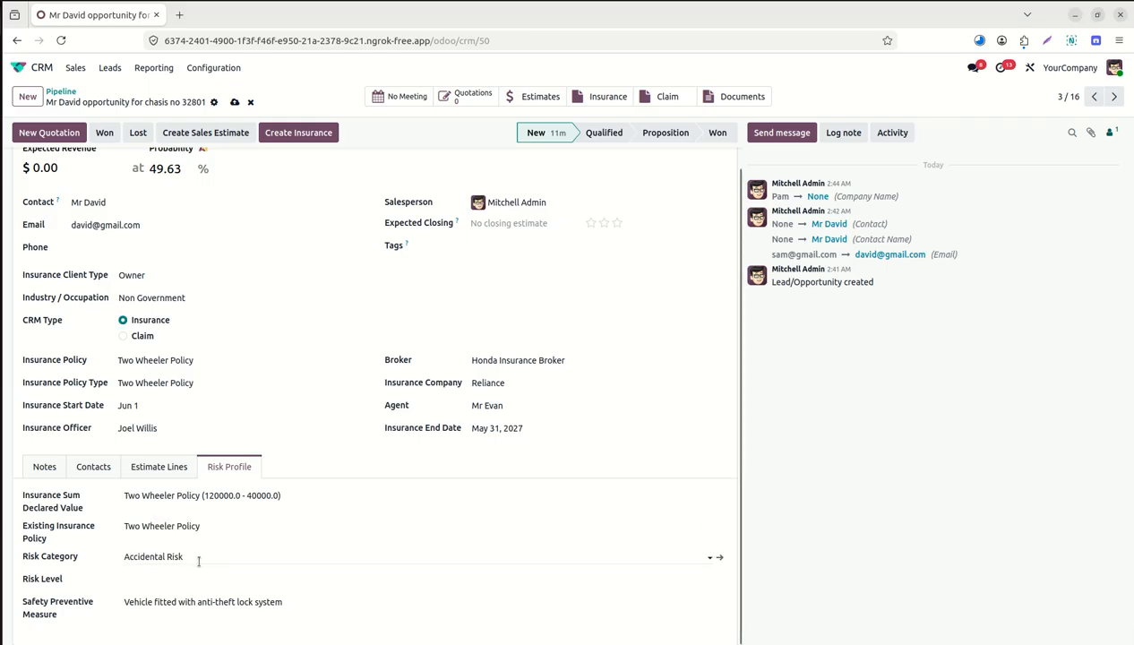
left_click(175, 580)
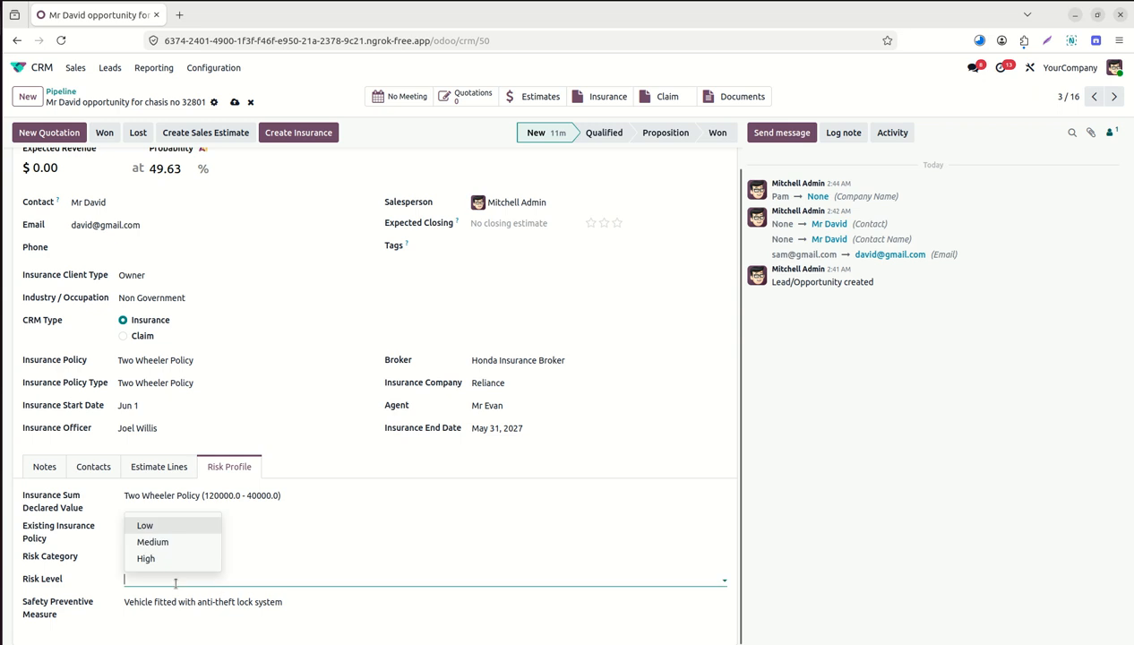
left_click(158, 542)
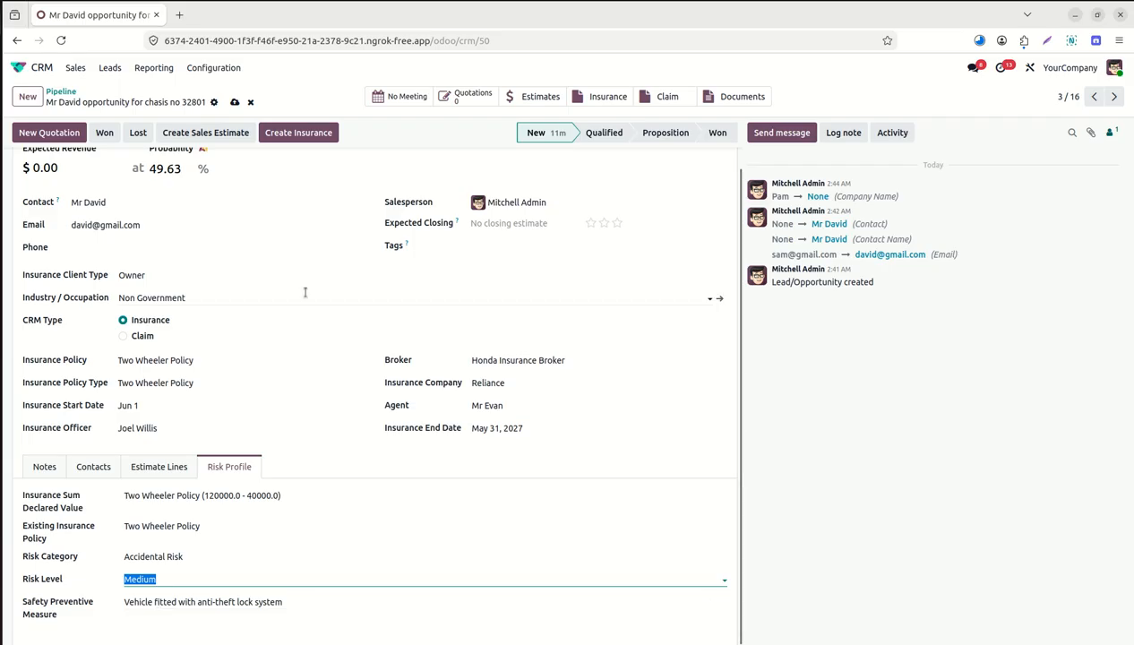
left_click(233, 102)
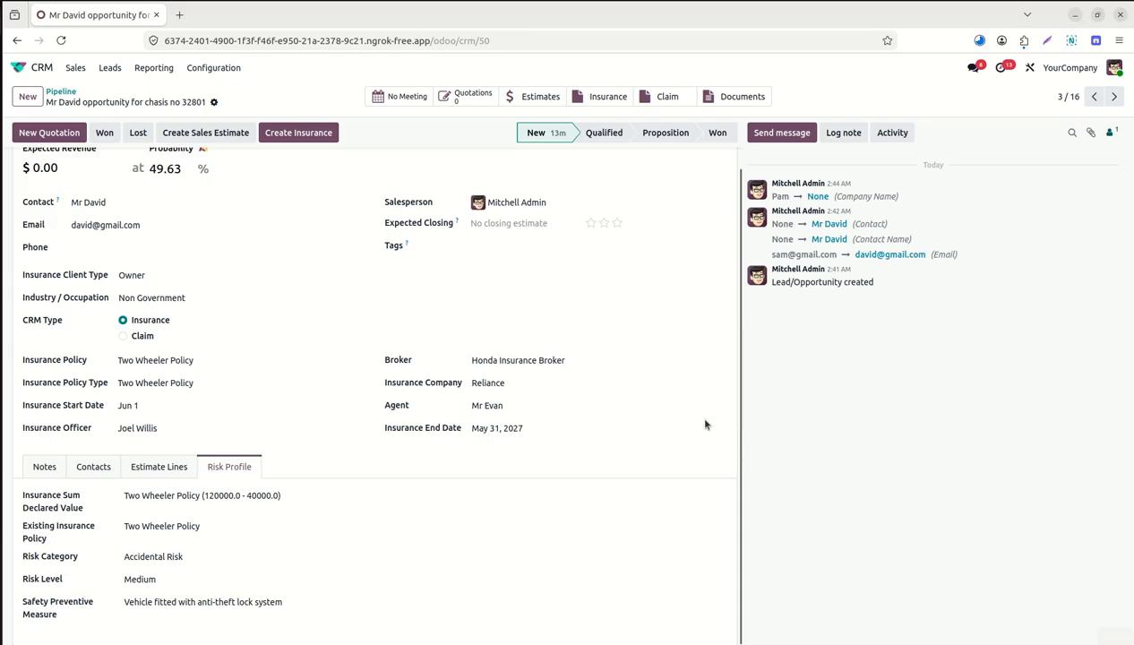
Review the opportunity's contact details and requirement notes.
left_click(105, 467)
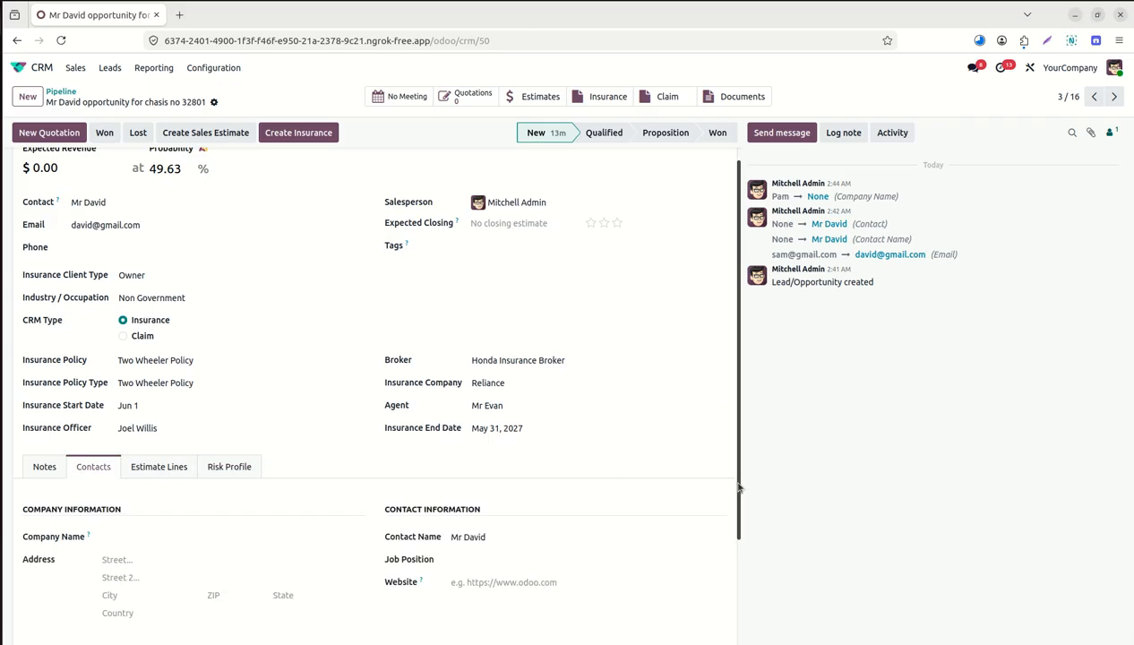
left_click_drag(733, 483, 746, 415)
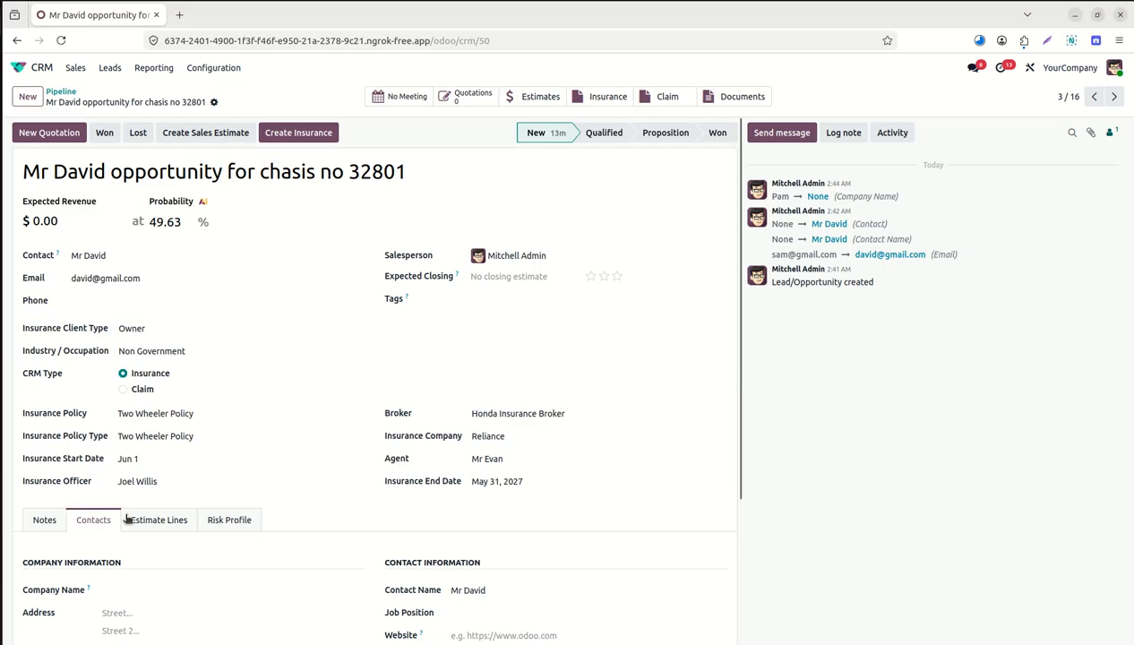
left_click(44, 520)
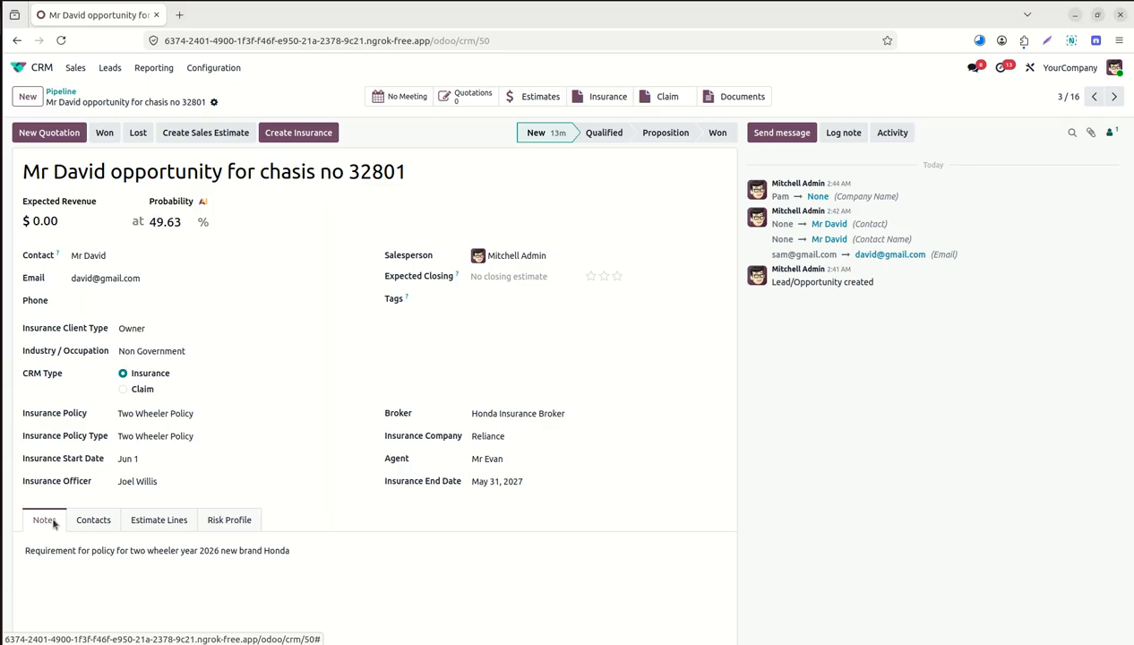
Move the opportunity through Qualified to Proposition and start a sales estimate.
left_click(604, 130)
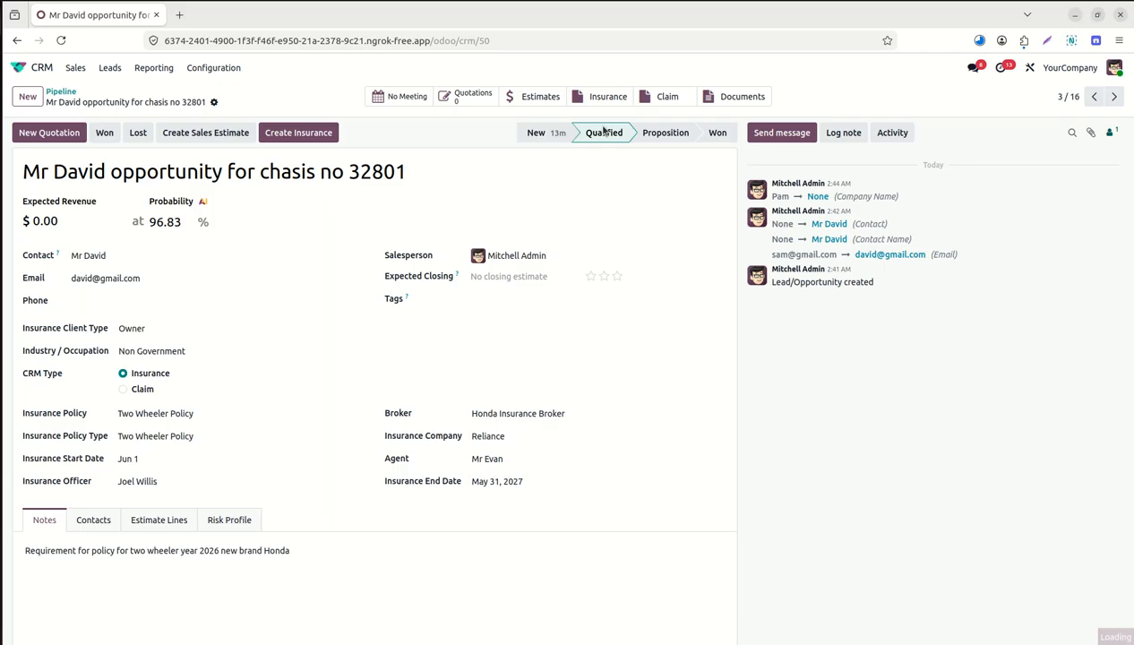
left_click(662, 131)
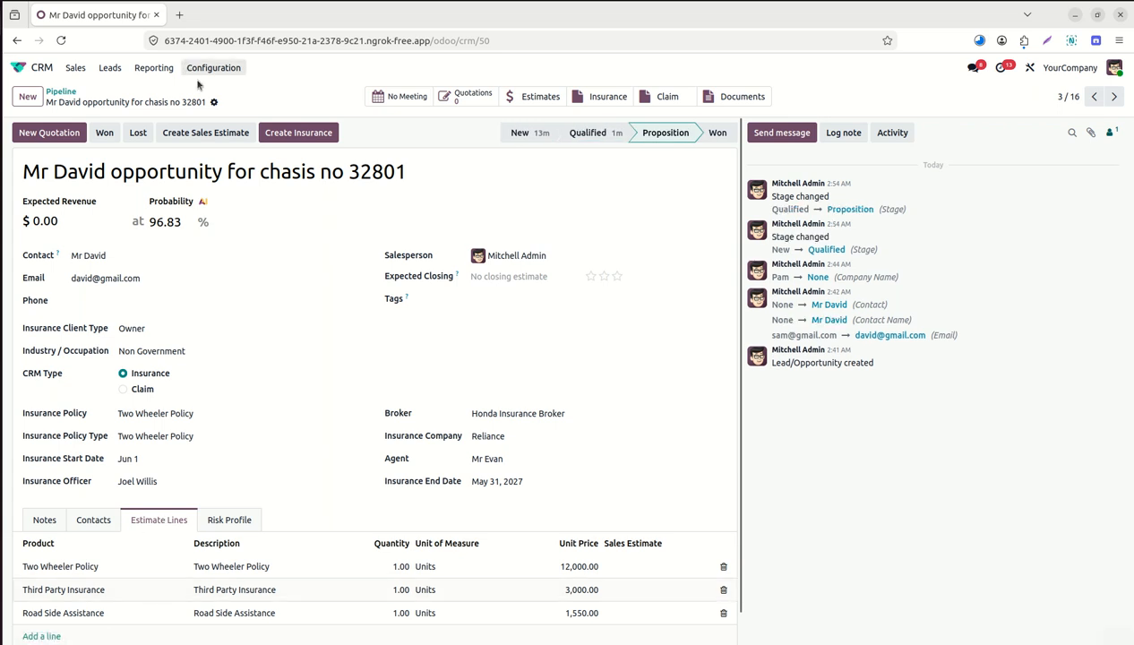
left_click(221, 137)
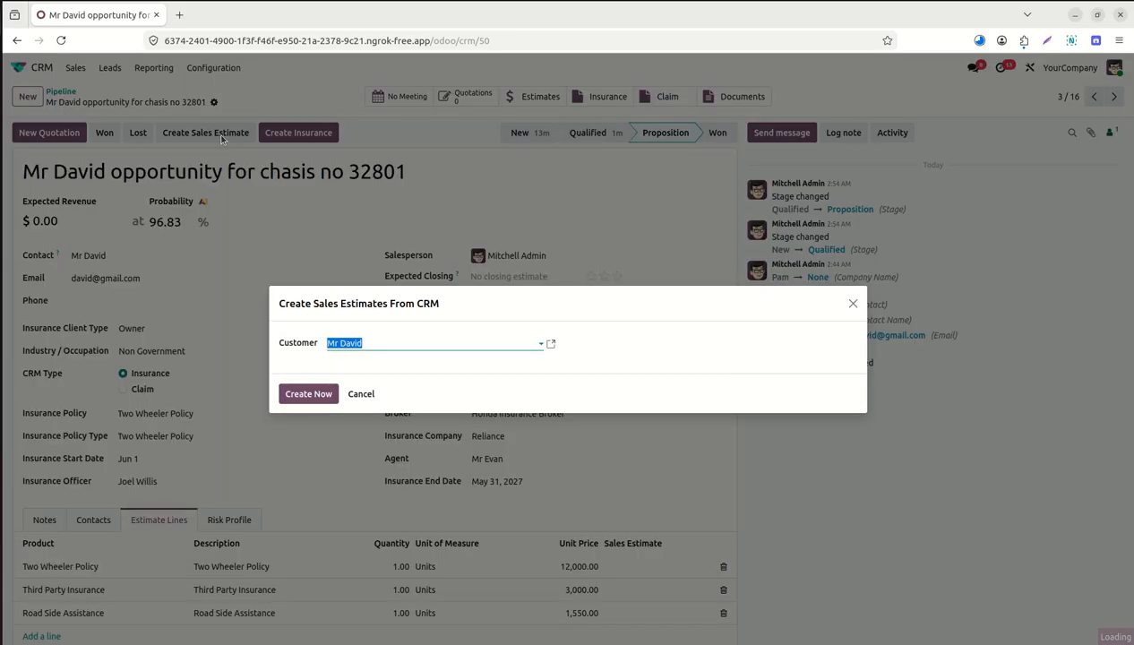
Create the sales estimate for the customer and open estimate EST/0006.
left_click(323, 395)
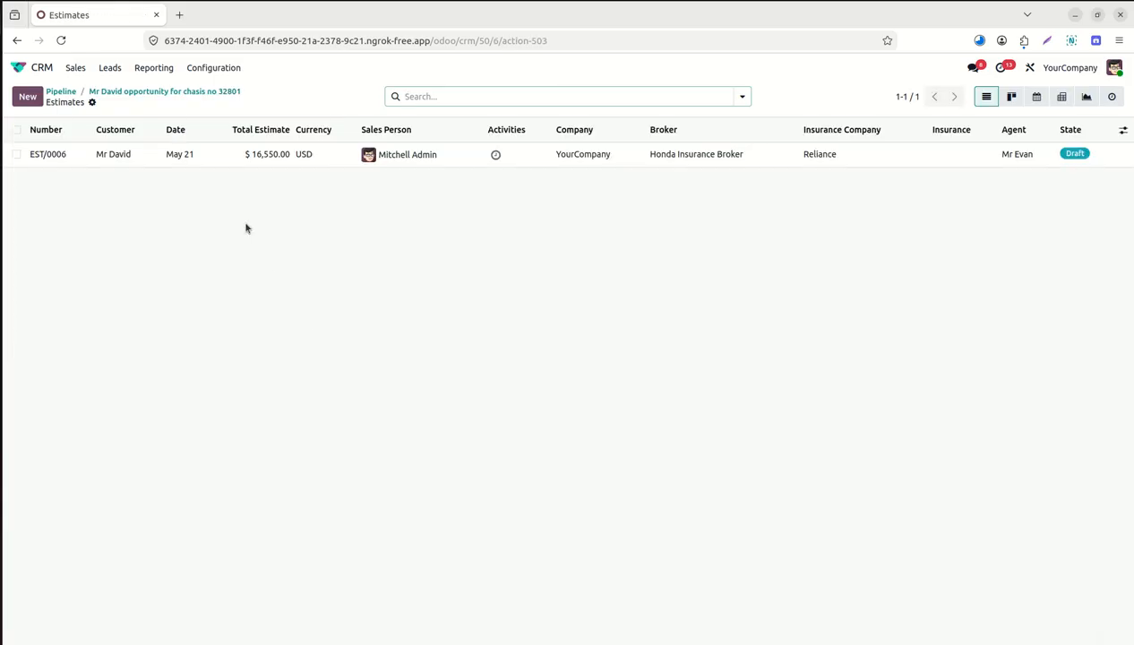
left_click(66, 155)
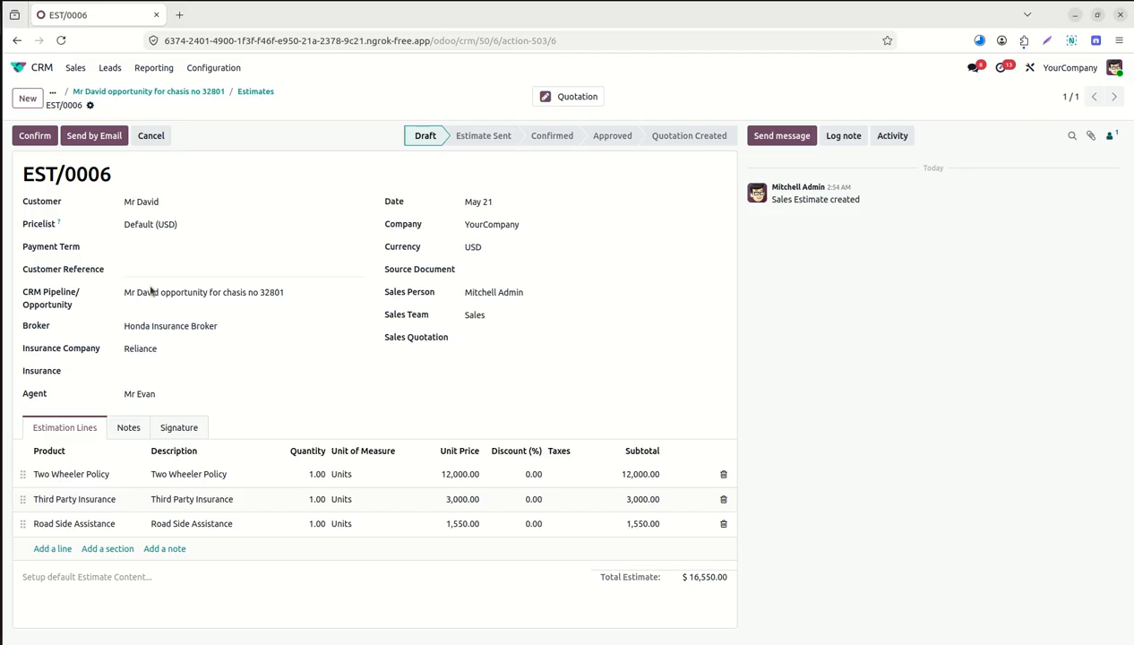
Confirm and approve EST/0006, draft its customer email, and open the attached Report.pdf.
left_click(166, 370)
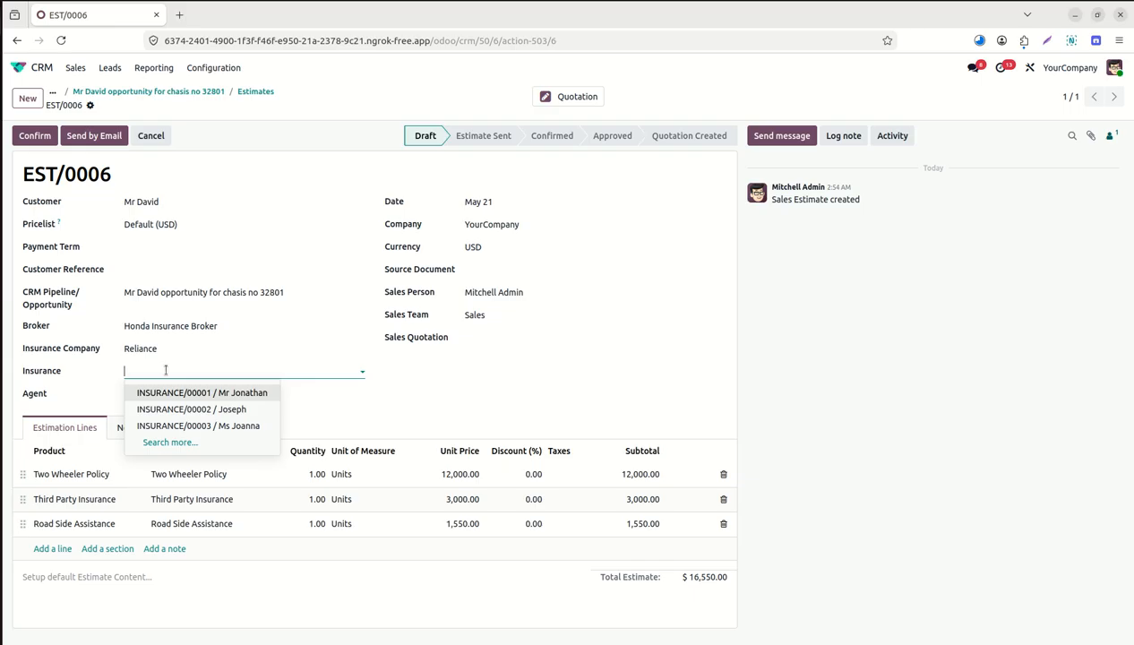
left_click(804, 365)
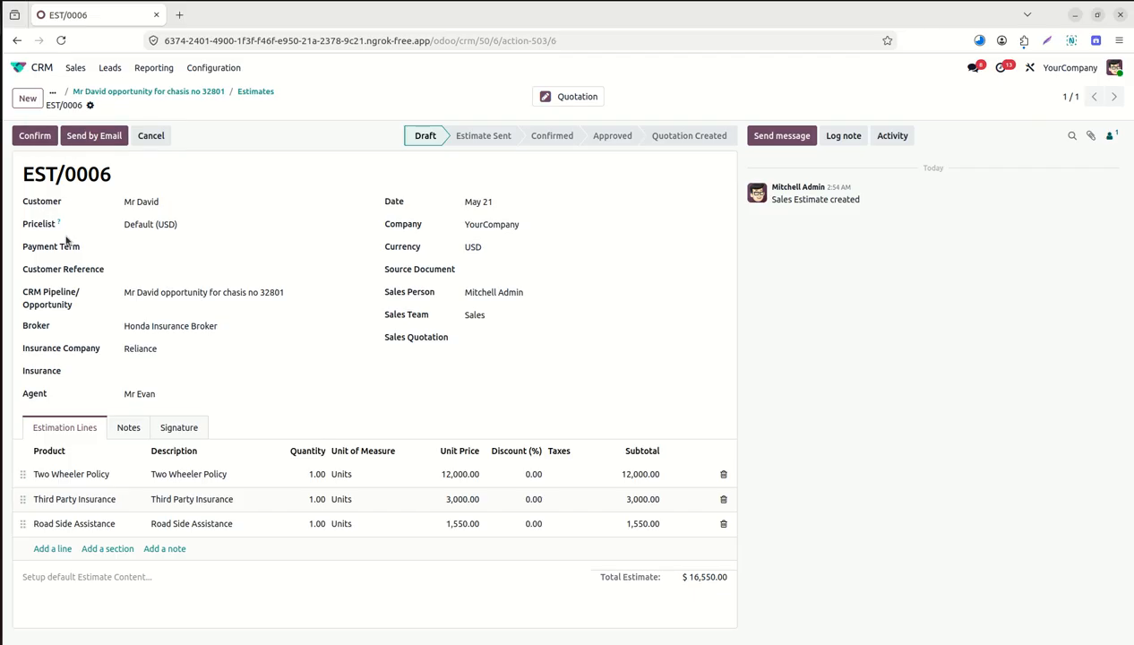
left_click(33, 138)
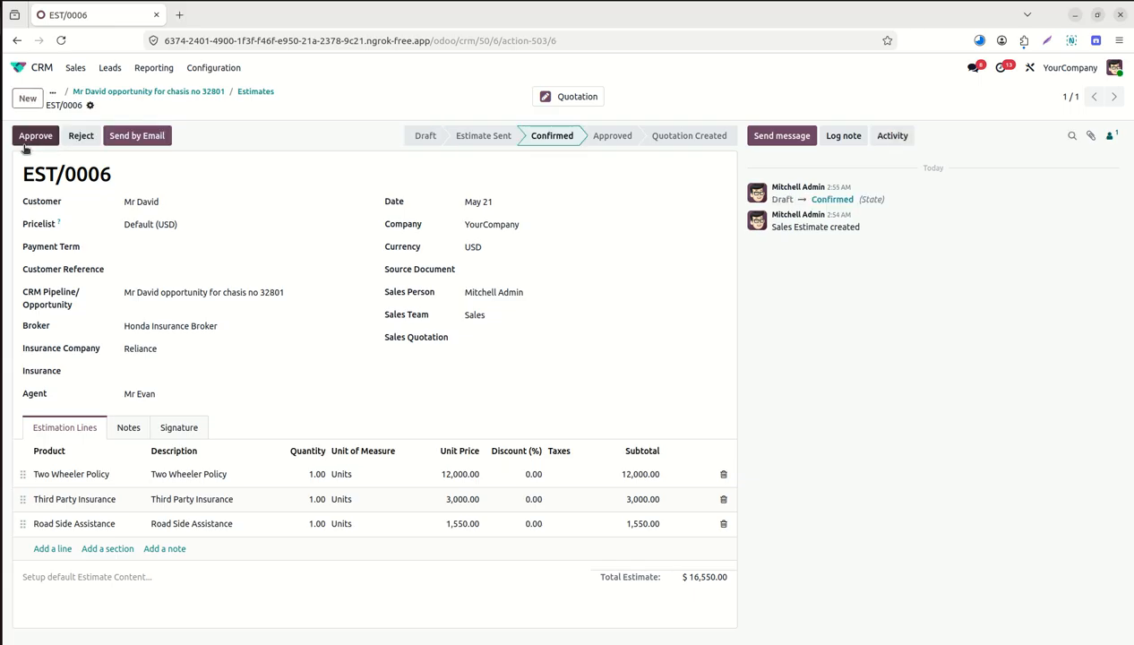
left_click(34, 136)
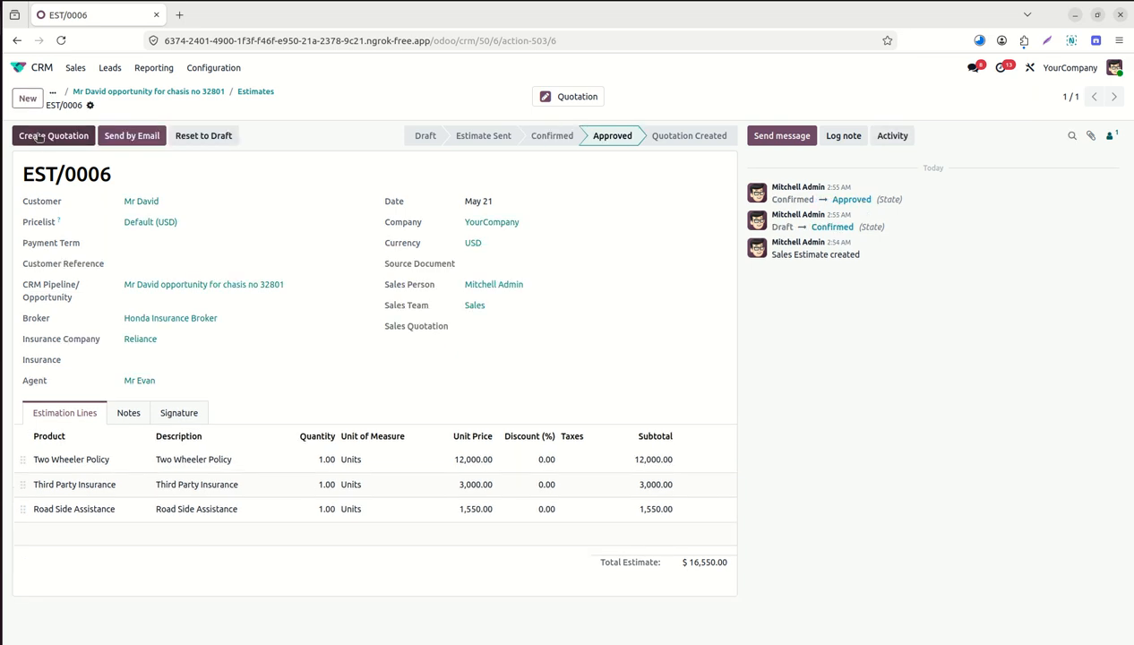
left_click(123, 137)
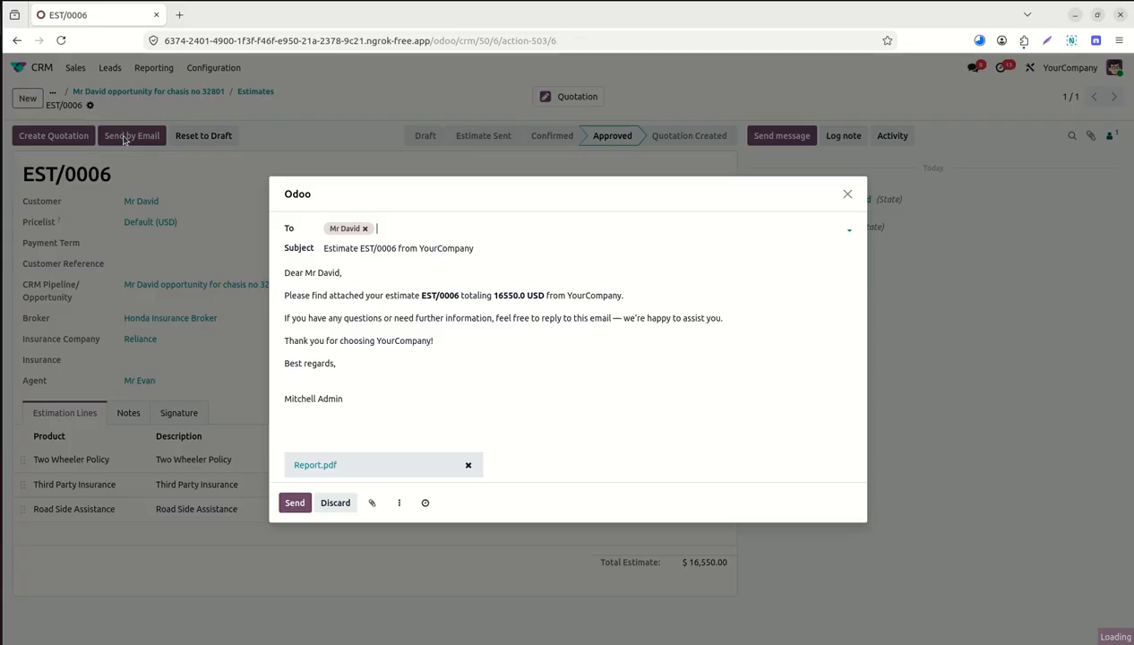
left_click(318, 463)
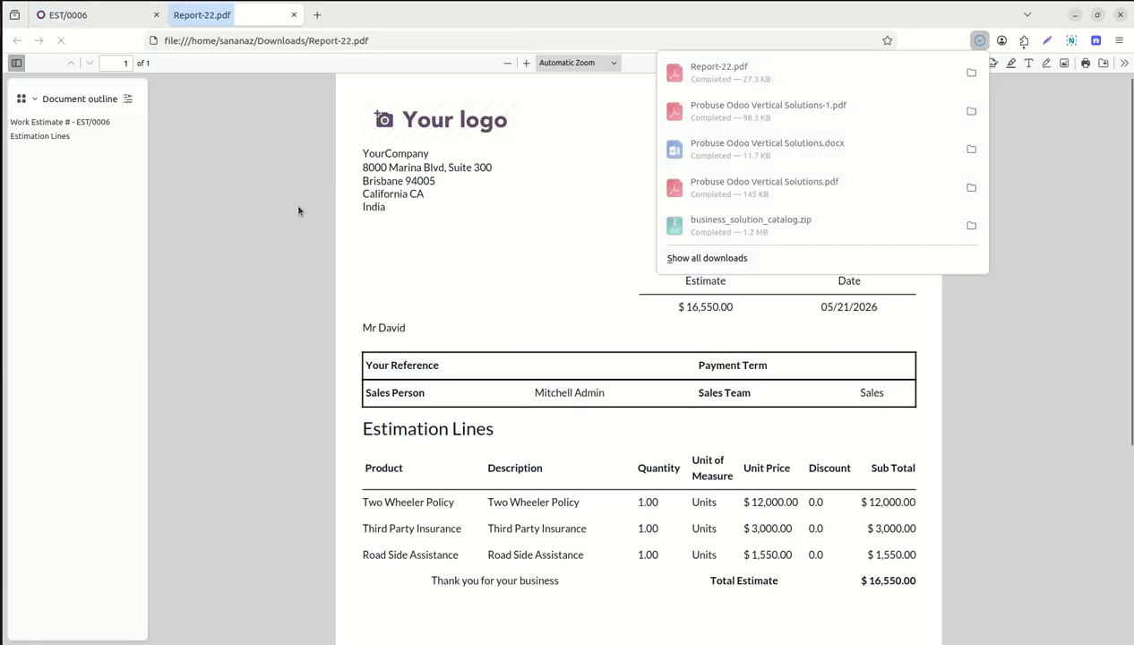
Check Report-22.pdf's lines and $16,550 total, then send the estimate email.
left_click(338, 367)
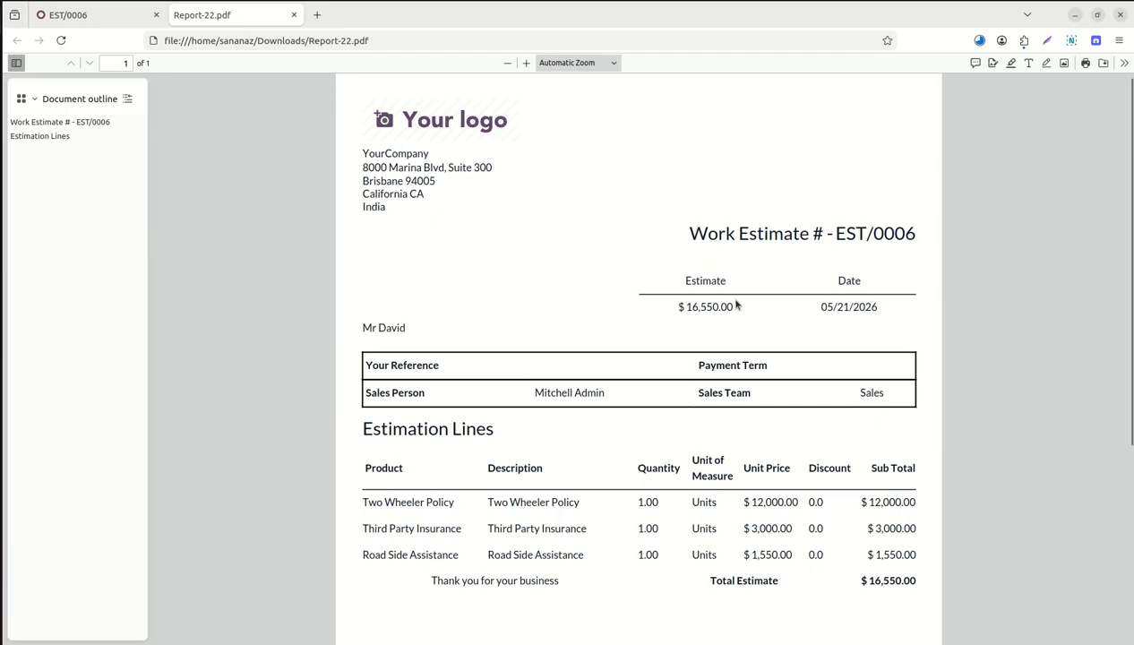
scroll(736, 306, "down", 5)
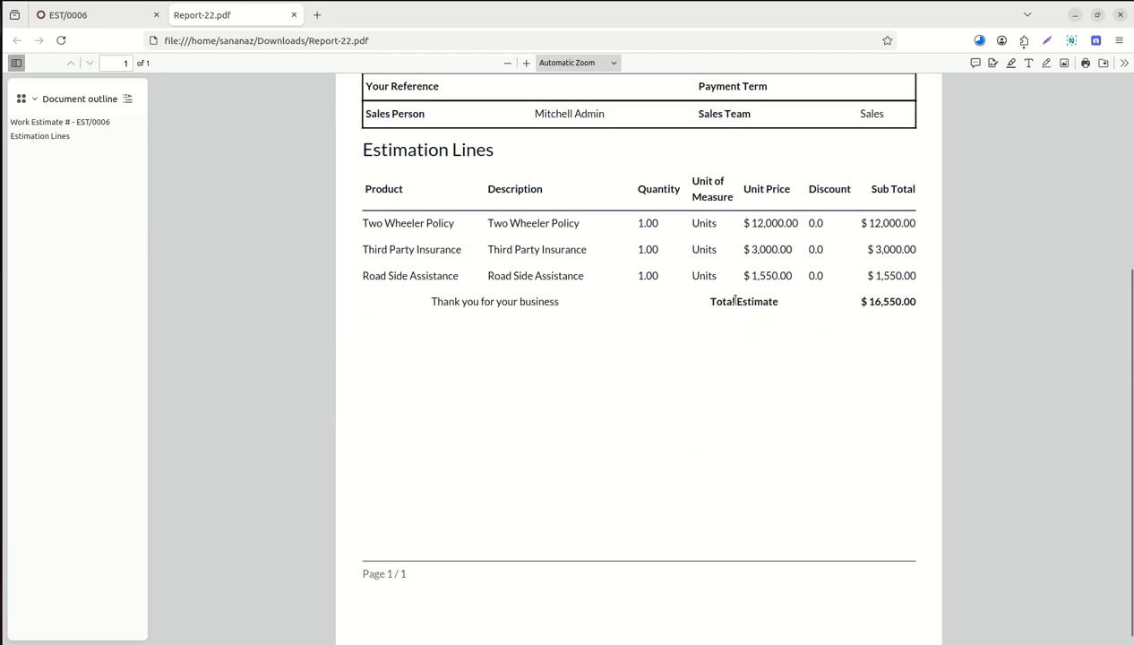
scroll(734, 301, "down", 1)
scroll(736, 304, "up", 1)
scroll(735, 303, "up", 5)
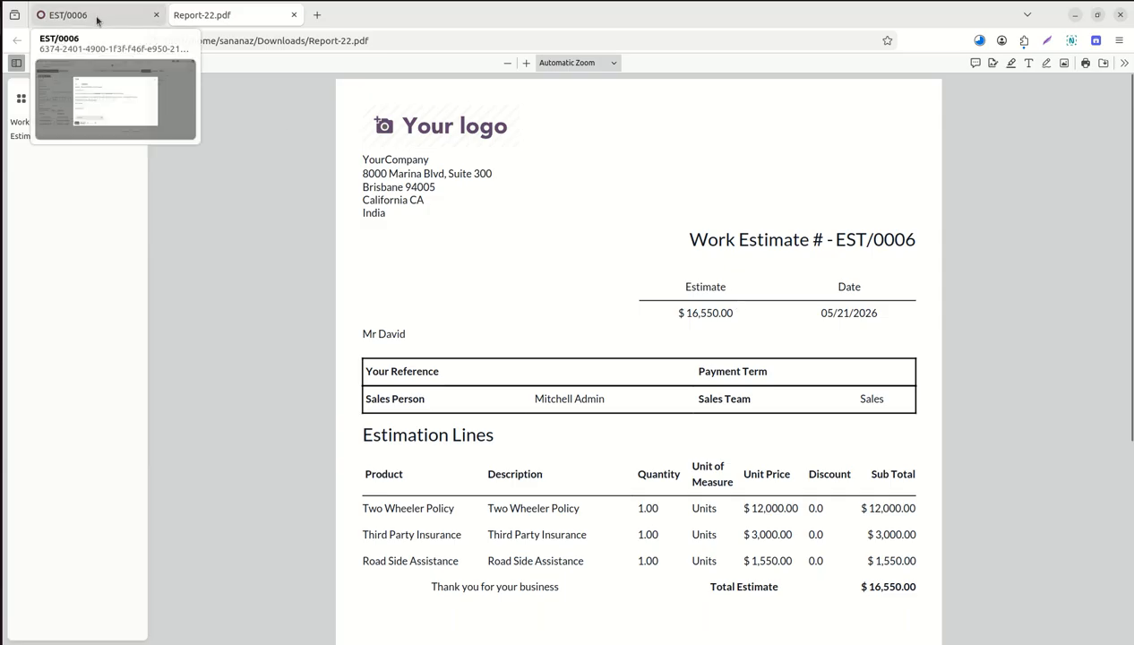
left_click(97, 16)
left_click(295, 504)
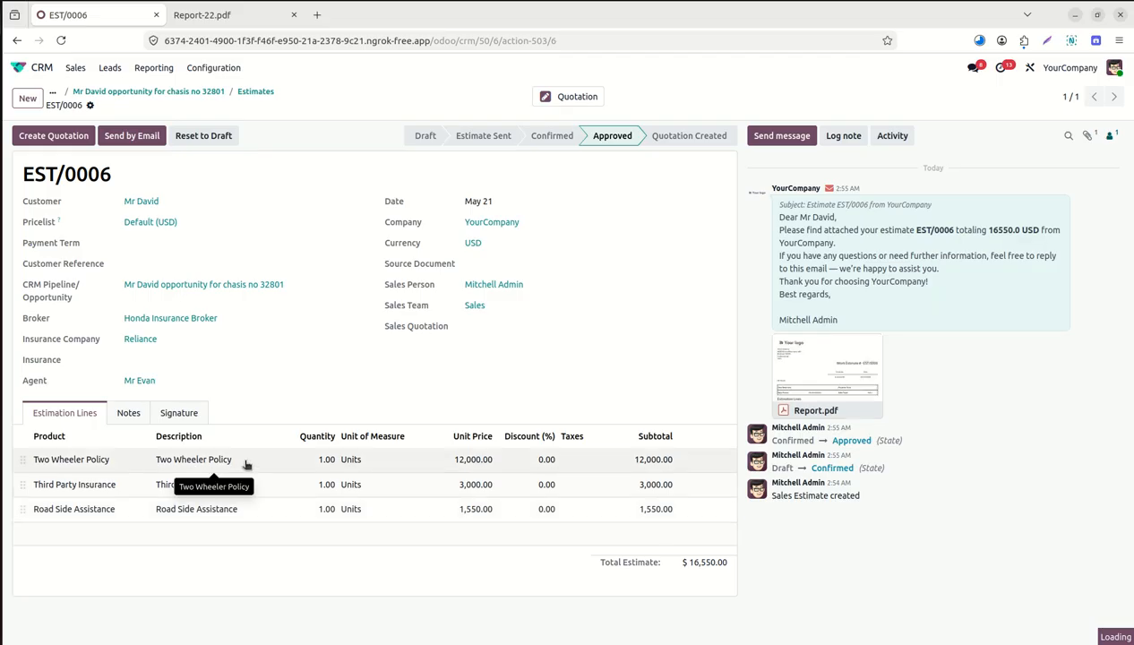
Create quotation S00024 from the estimate, open it, and close the Report-22.pdf tab.
left_click(53, 136)
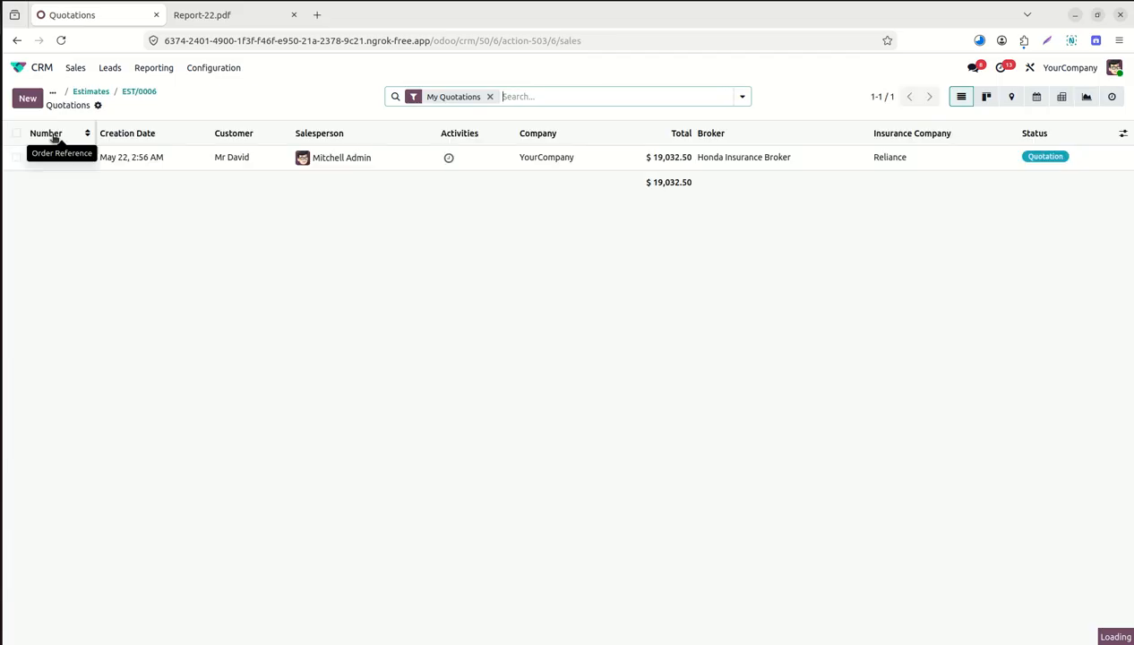
left_click(52, 162)
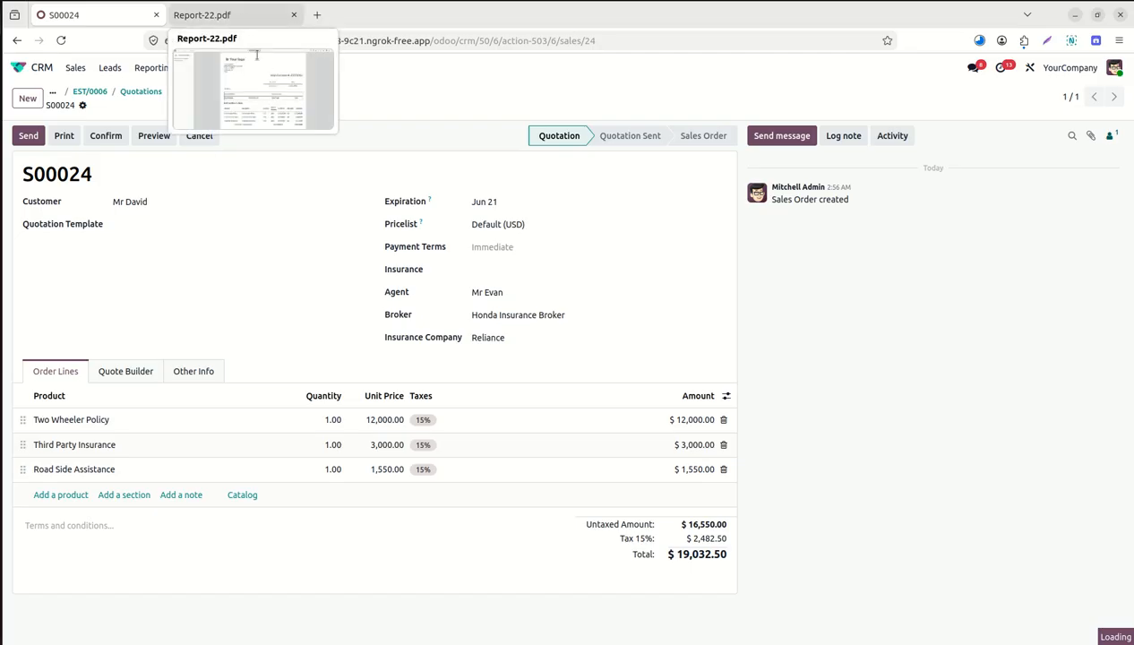
left_click(500, 269)
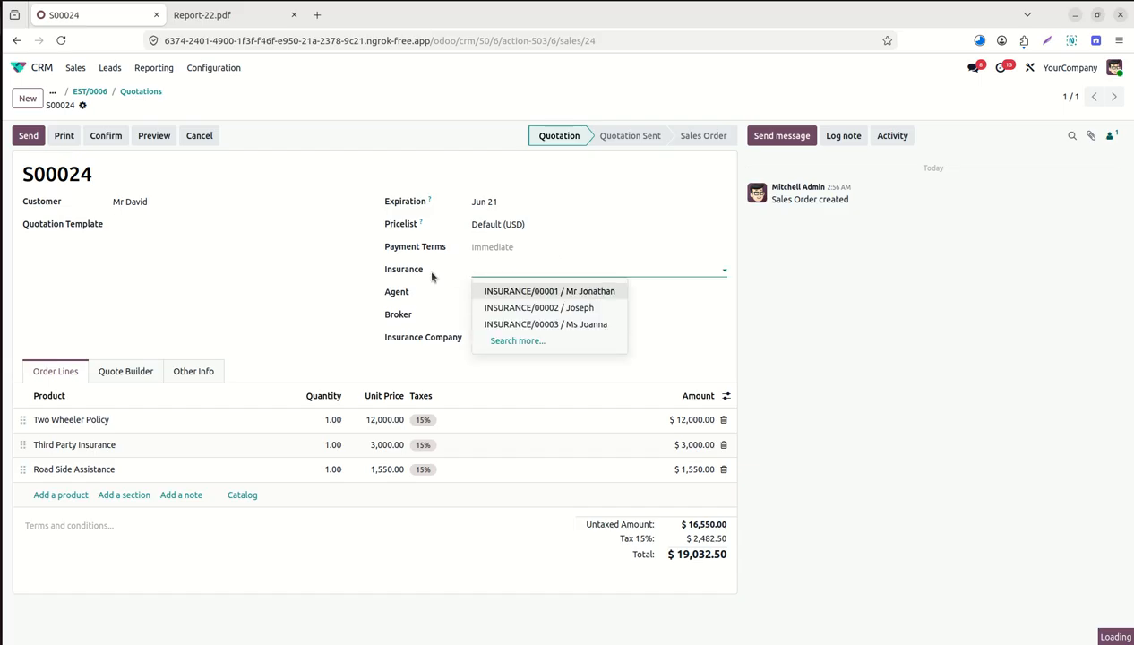
left_click(358, 271)
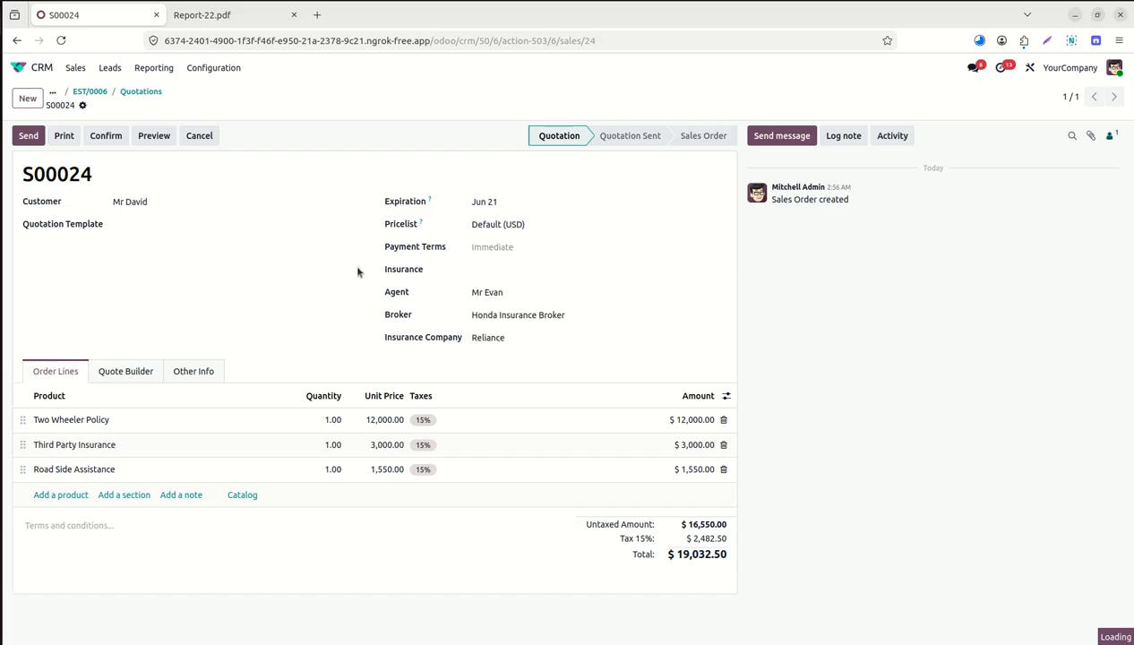
left_click(294, 15)
Open the Odoo apps home in a new tab and launch the Insurance app.
right_click(20, 75)
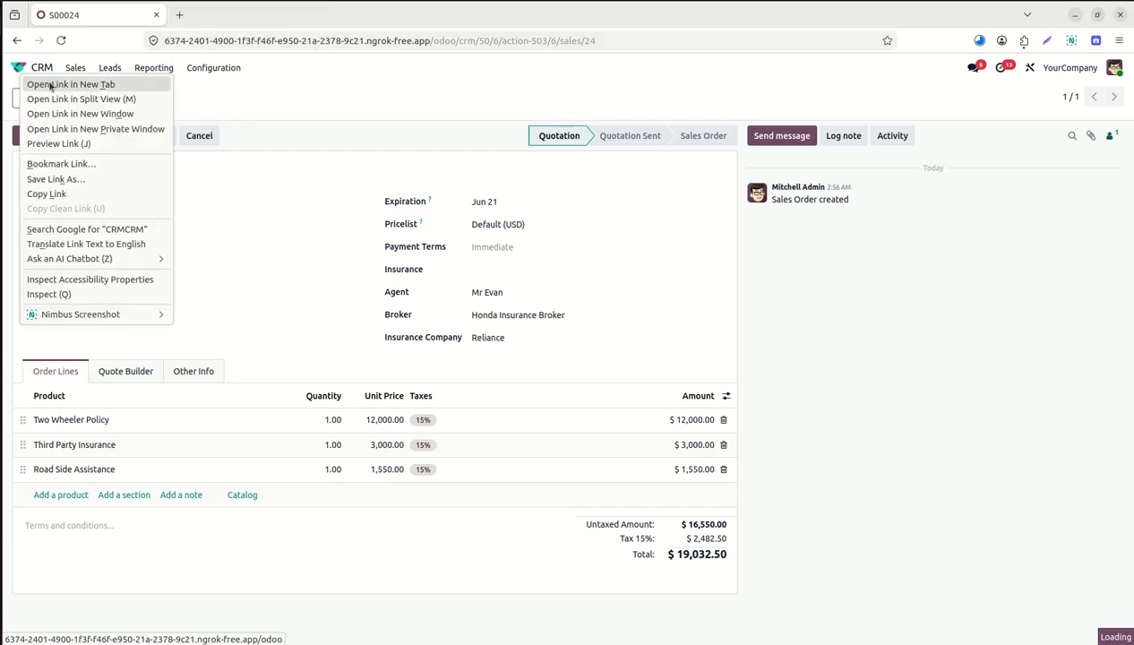
left_click(52, 84)
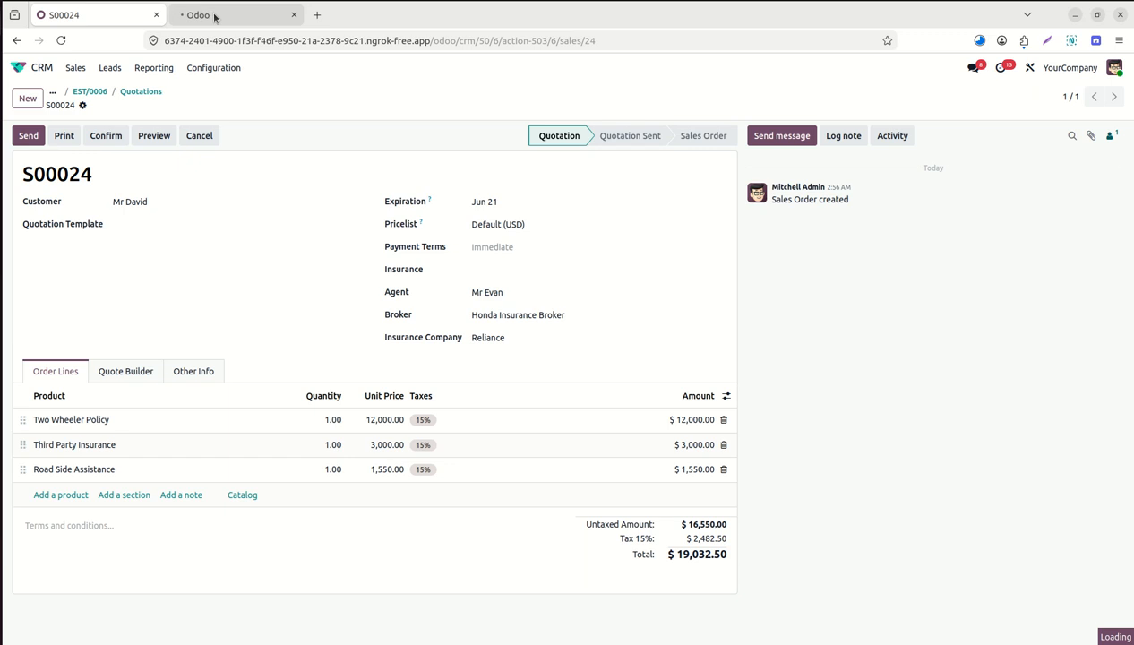
left_click(214, 16)
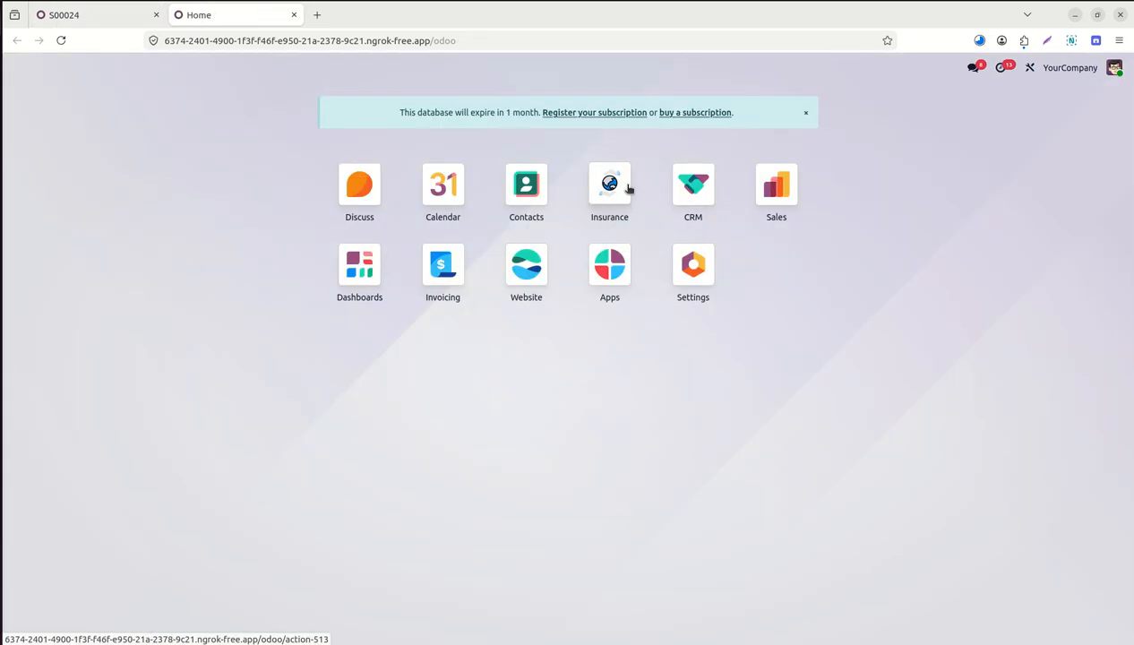
left_click(629, 188)
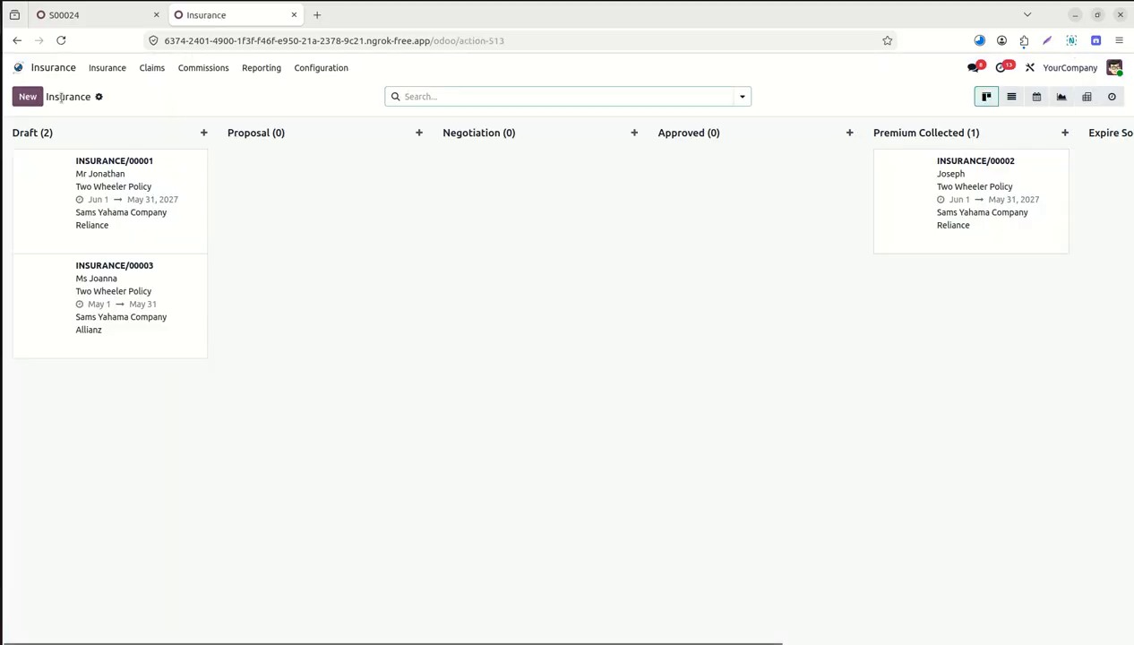
Start a new Two Wheeler Policy record and select the customer.
left_click(28, 97)
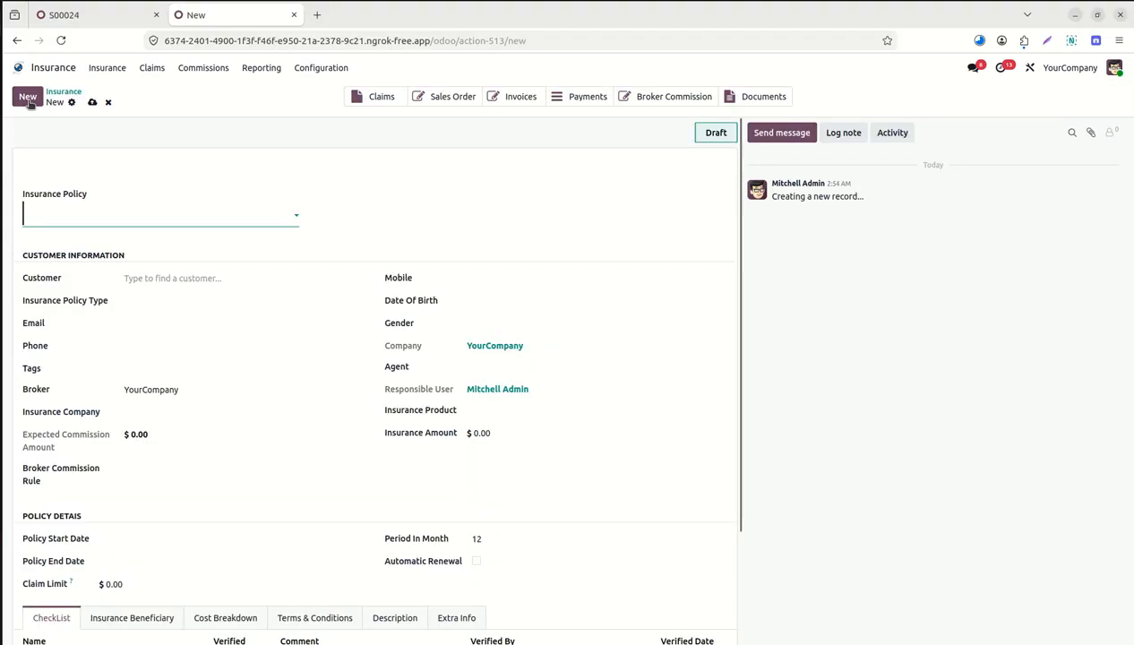
left_click(166, 224)
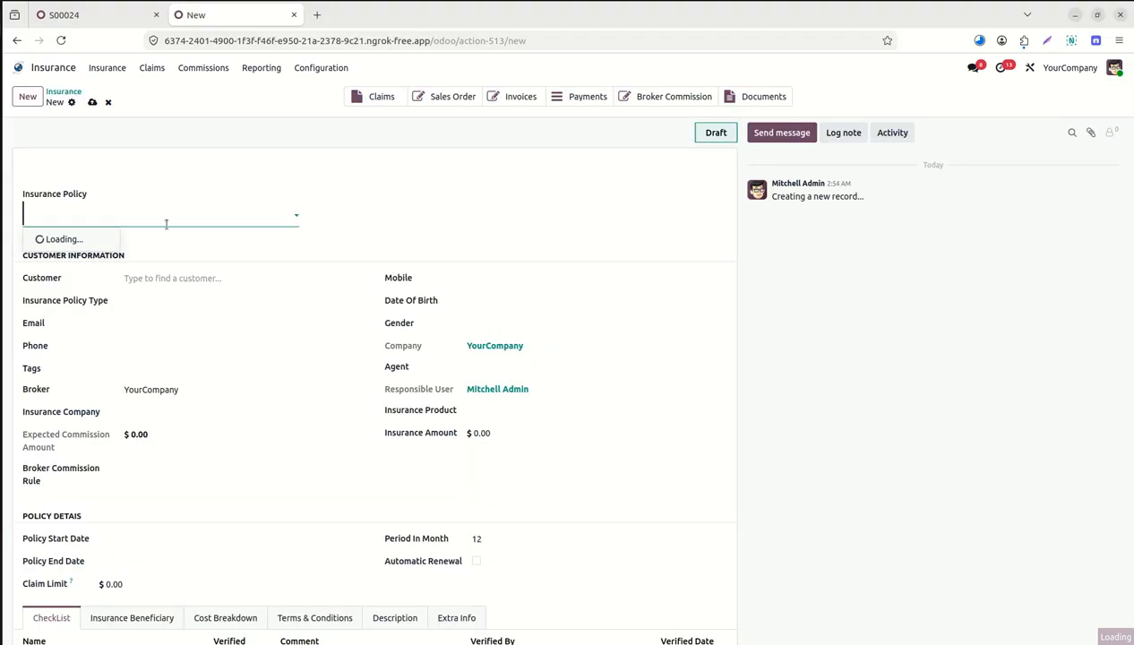
left_click(101, 239)
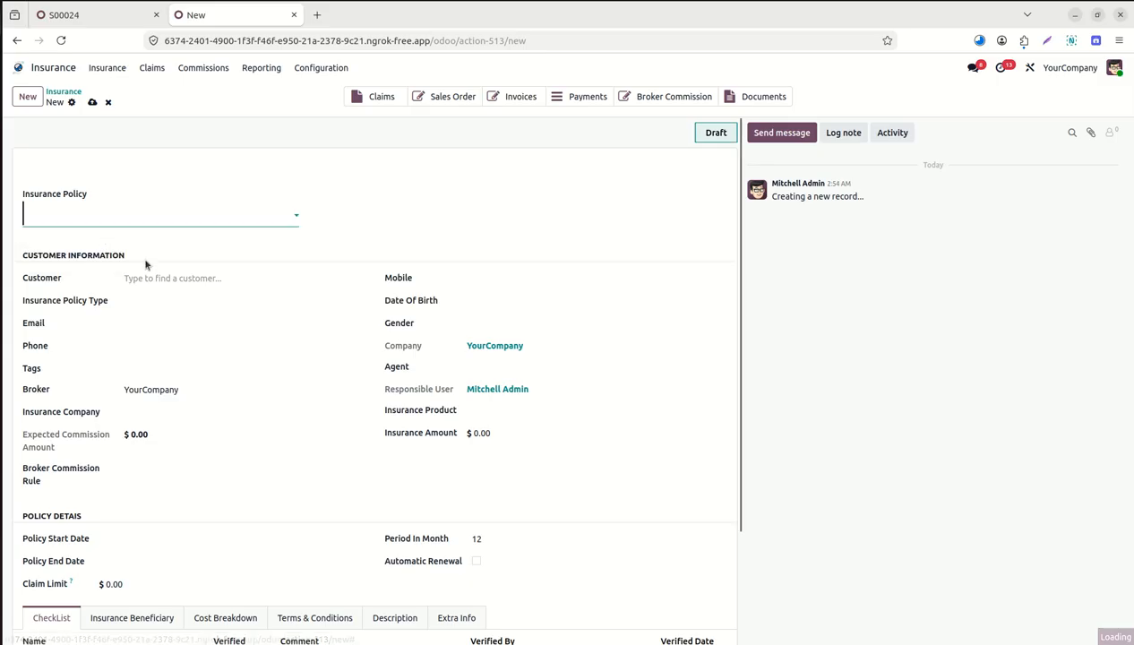
left_click(183, 277)
type("Davi")
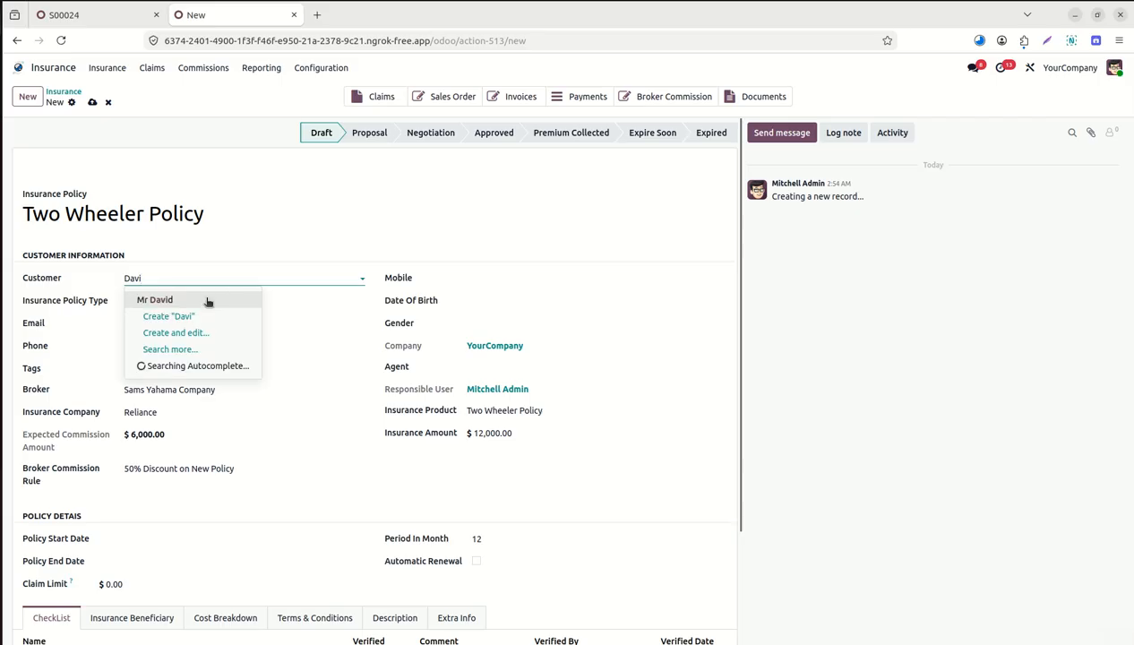
left_click(207, 300)
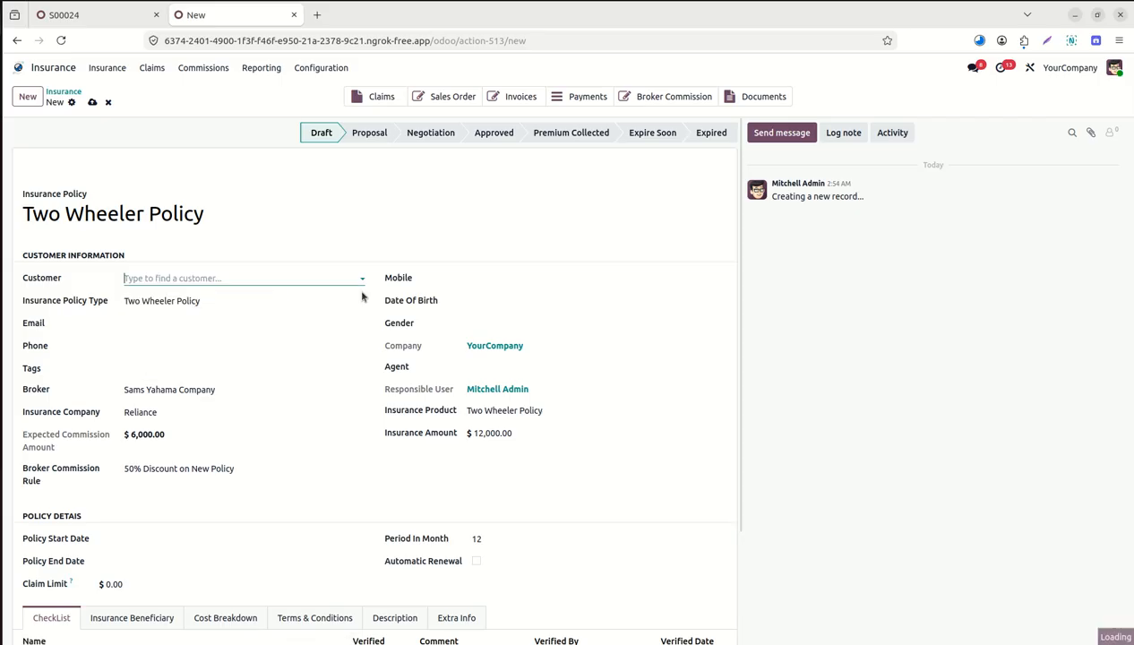
Enter the customer's mobile number and assign the agent on the policy.
left_click(515, 271)
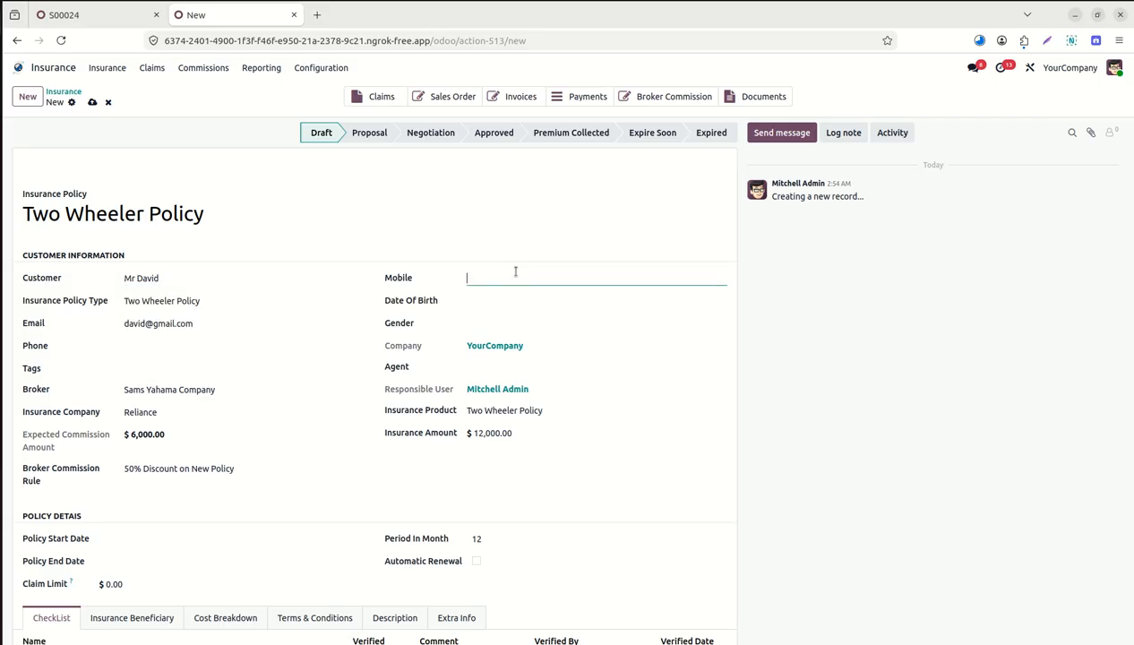
type("2883023")
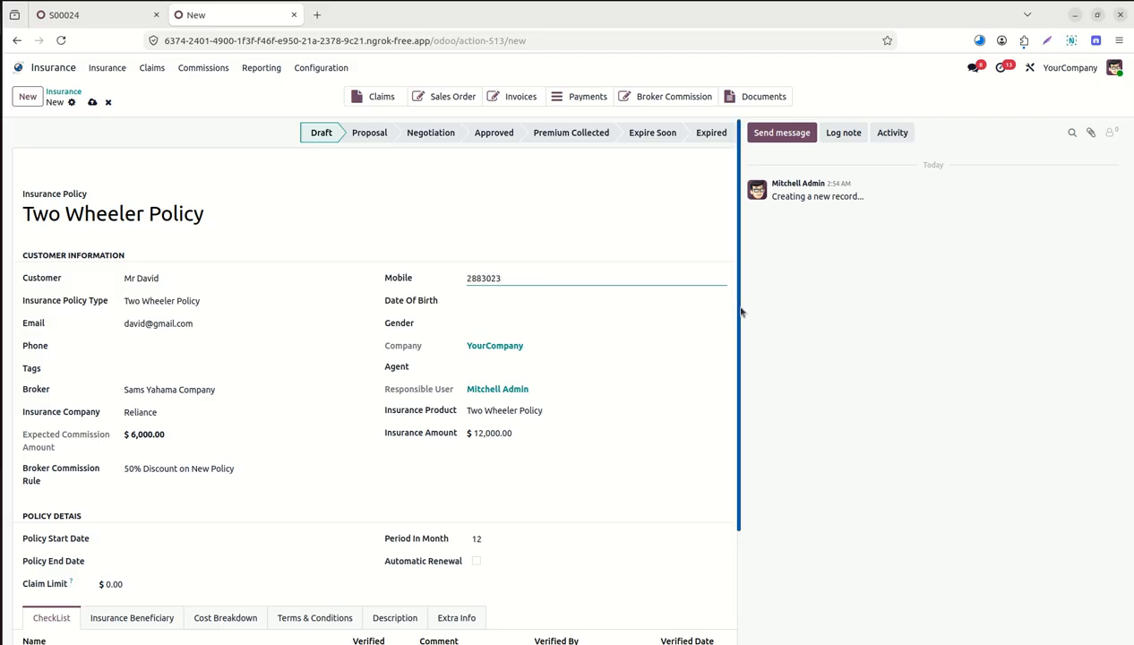
scroll(740, 320, "down", 1)
left_click(561, 354)
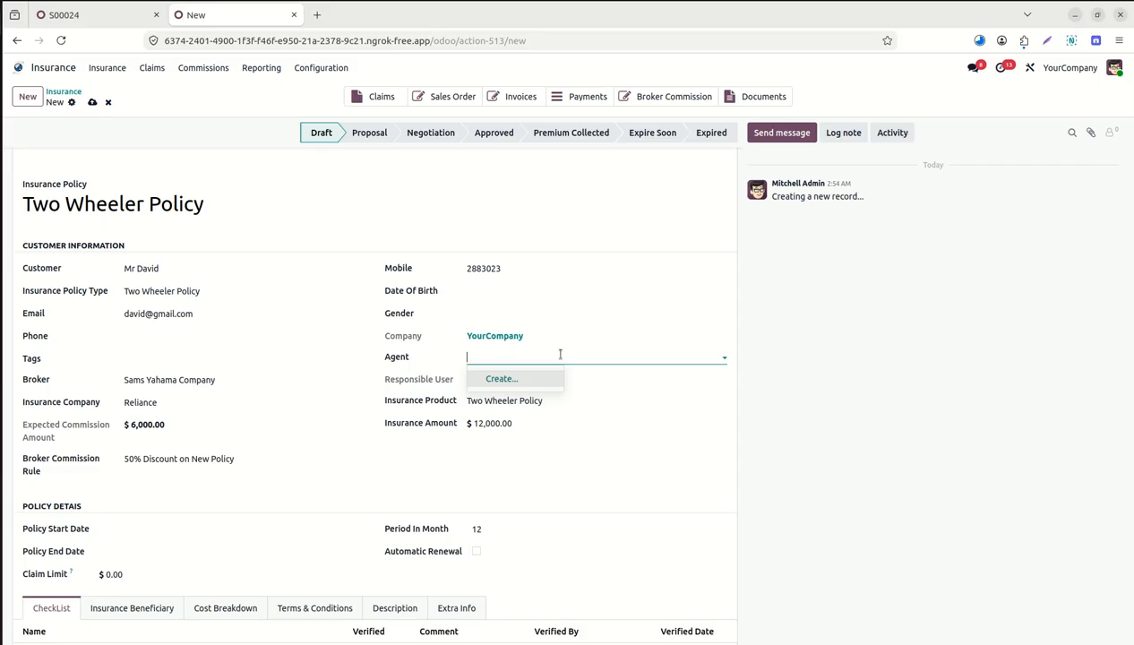
type("Mr Evan")
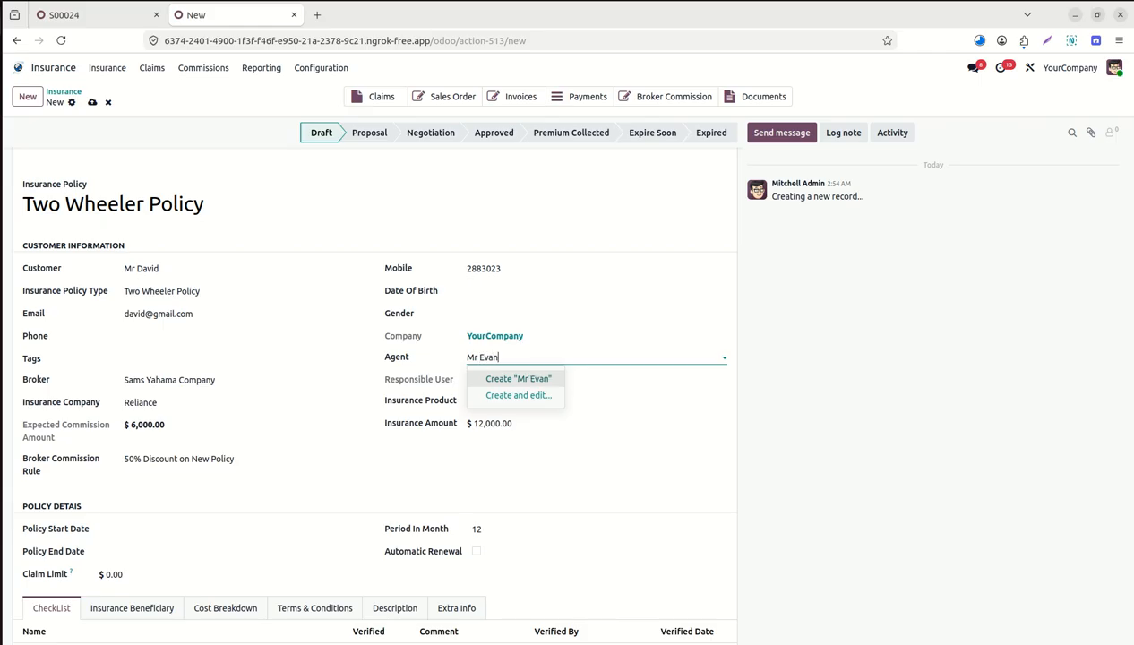
left_click(547, 379)
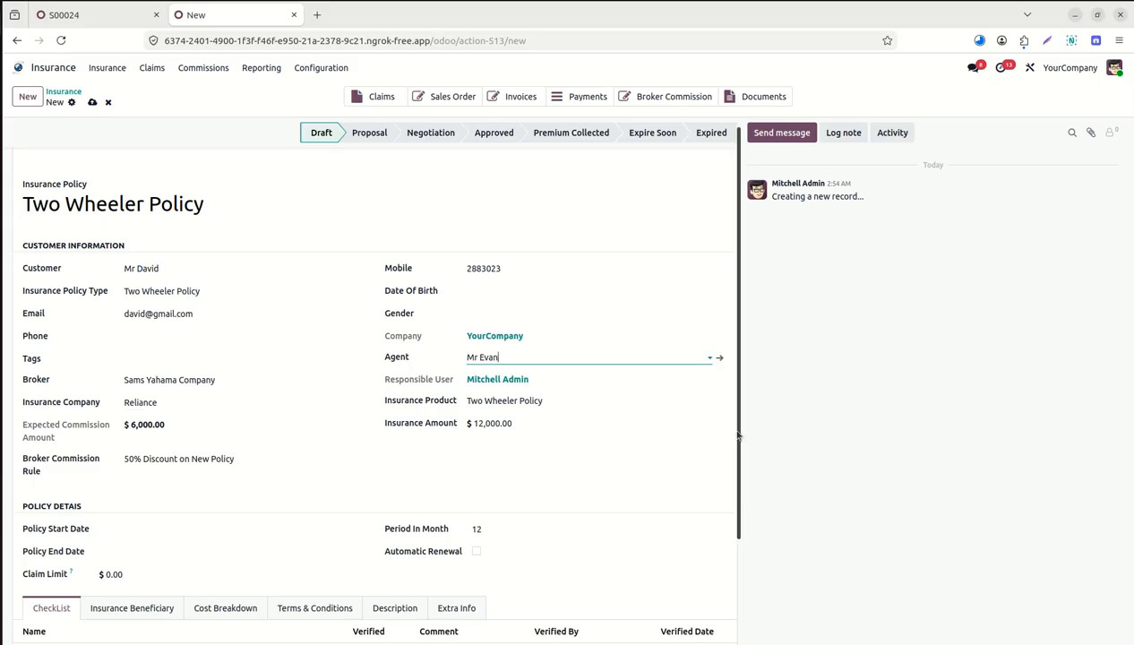
left_click_drag(739, 457, 766, 608)
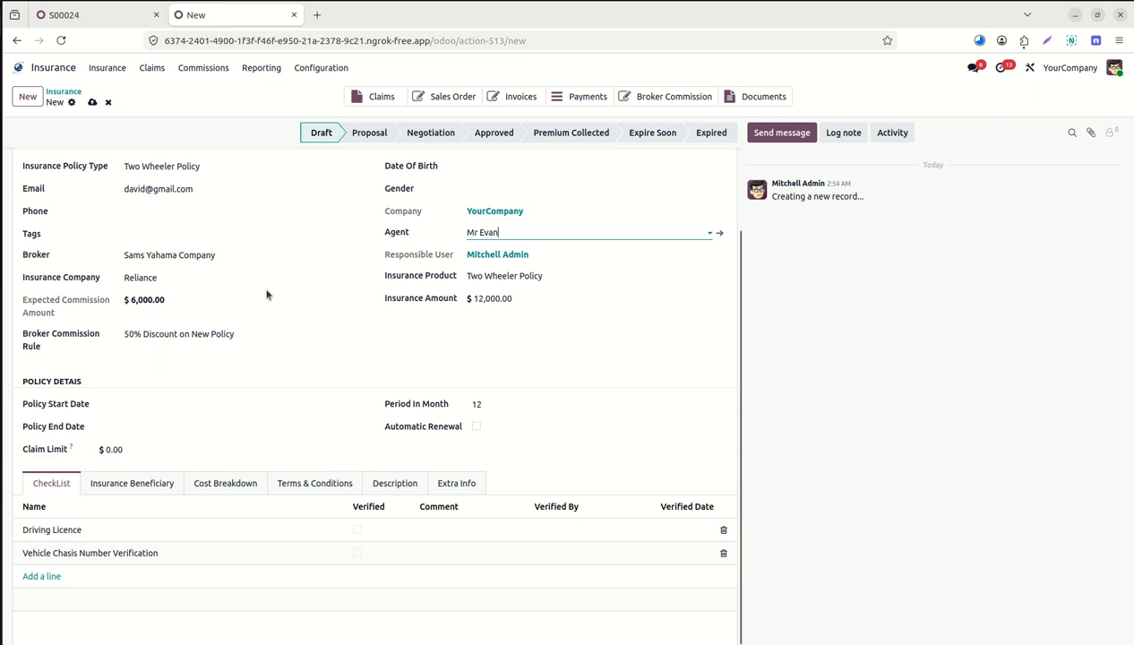
Make Honda Insurance Broker the policy's broker, check the commission rules, and attempt to save.
left_click(256, 253)
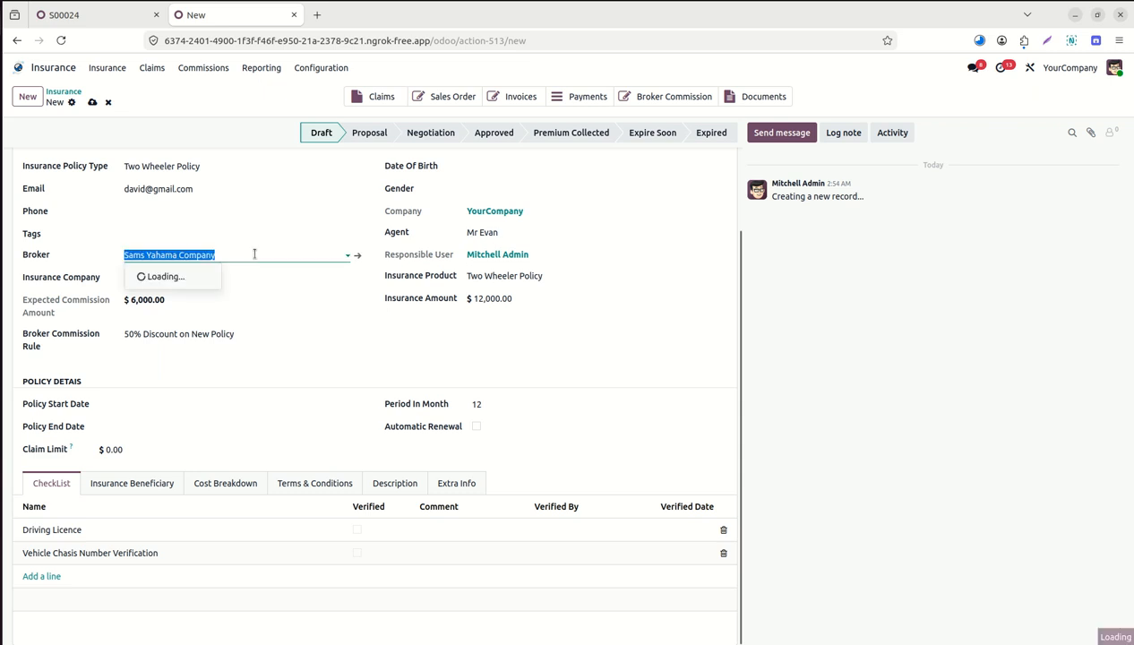
type("Honda")
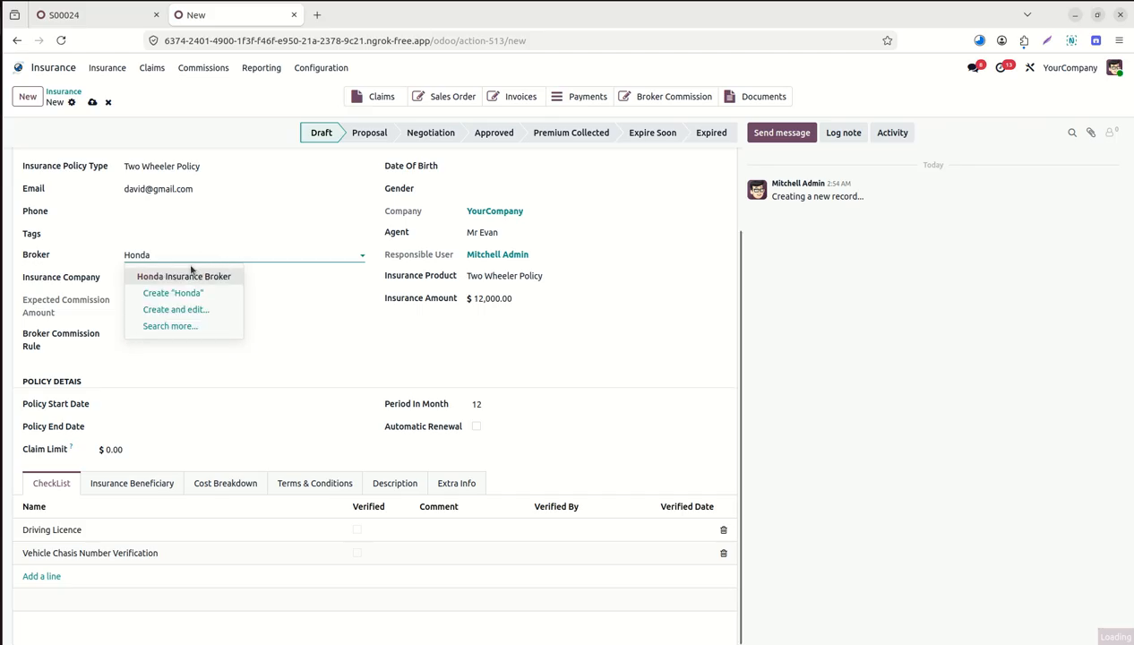
left_click(185, 276)
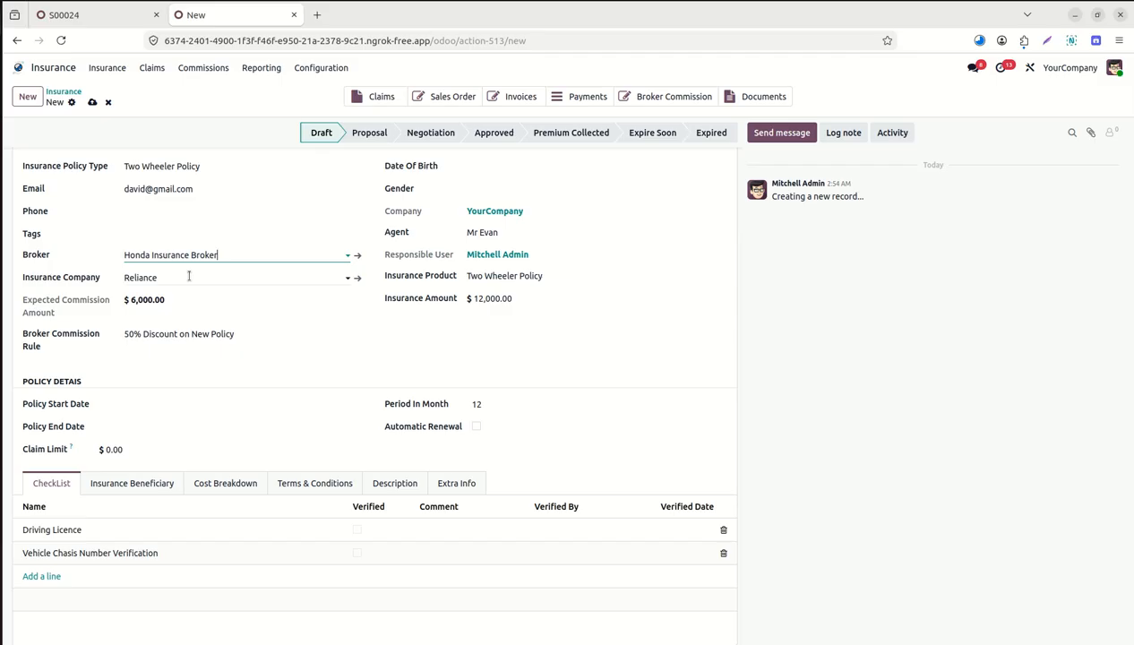
left_click(253, 335)
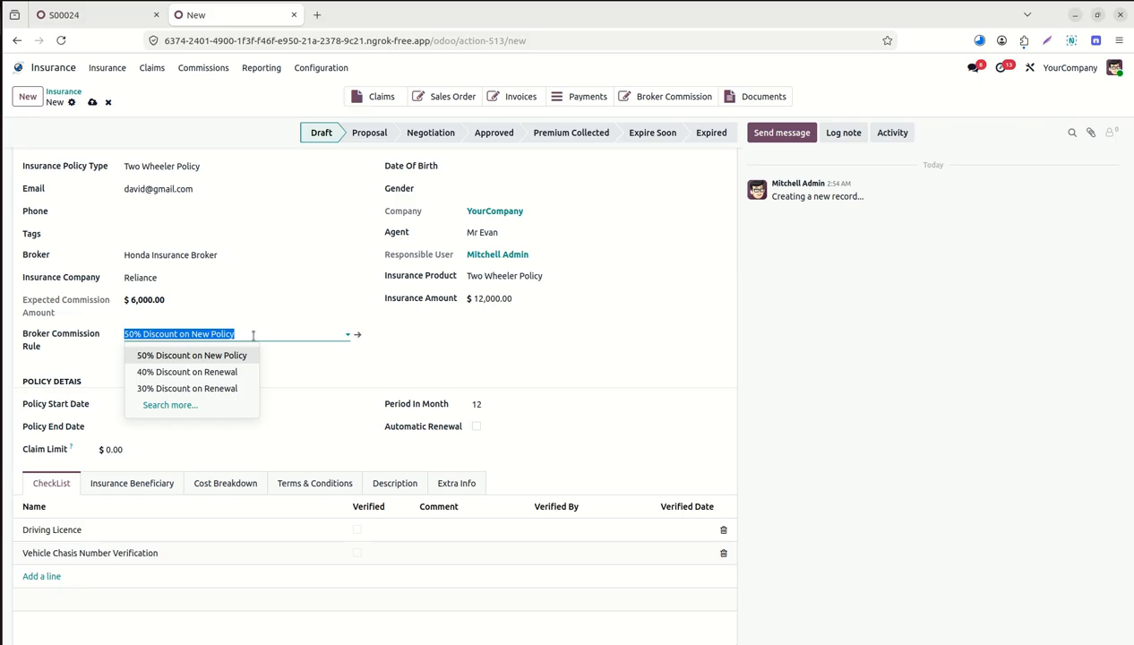
left_click(358, 337)
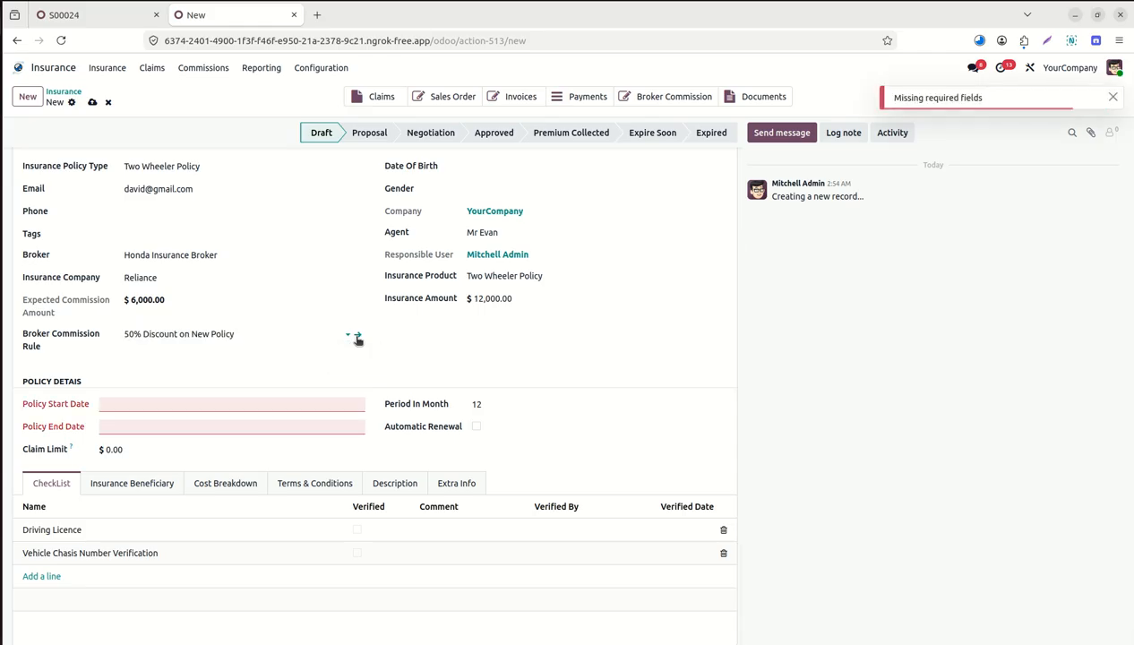
Set the policy to run June 1, 2026 to May 31, 2027, then open its commission rule.
left_click(212, 399)
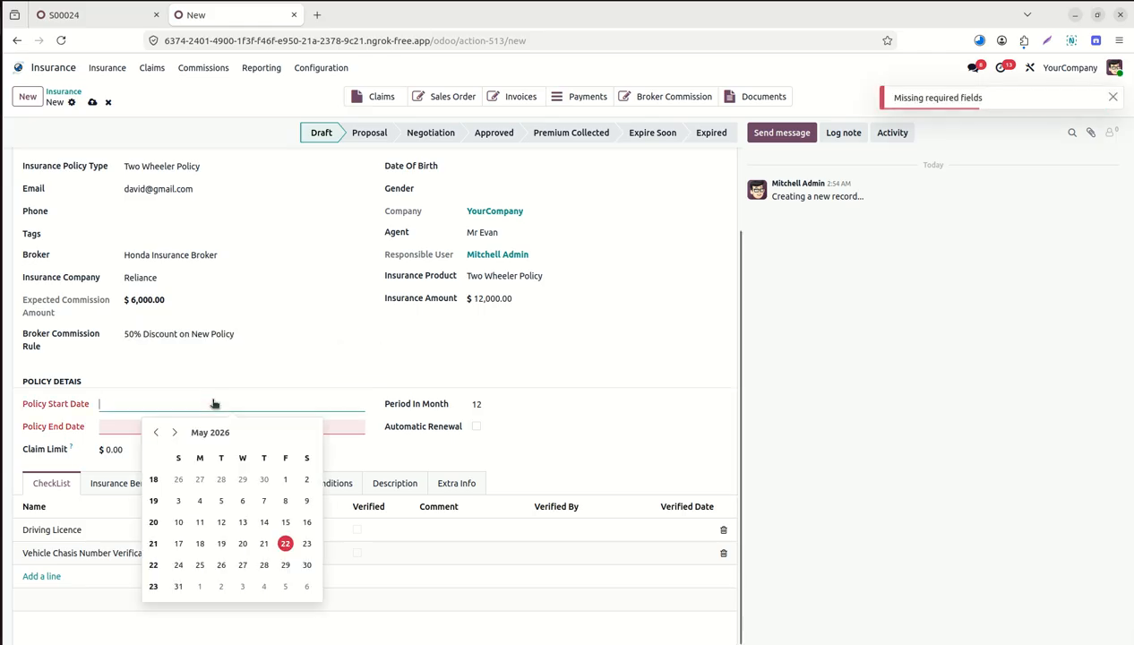
left_click(174, 432)
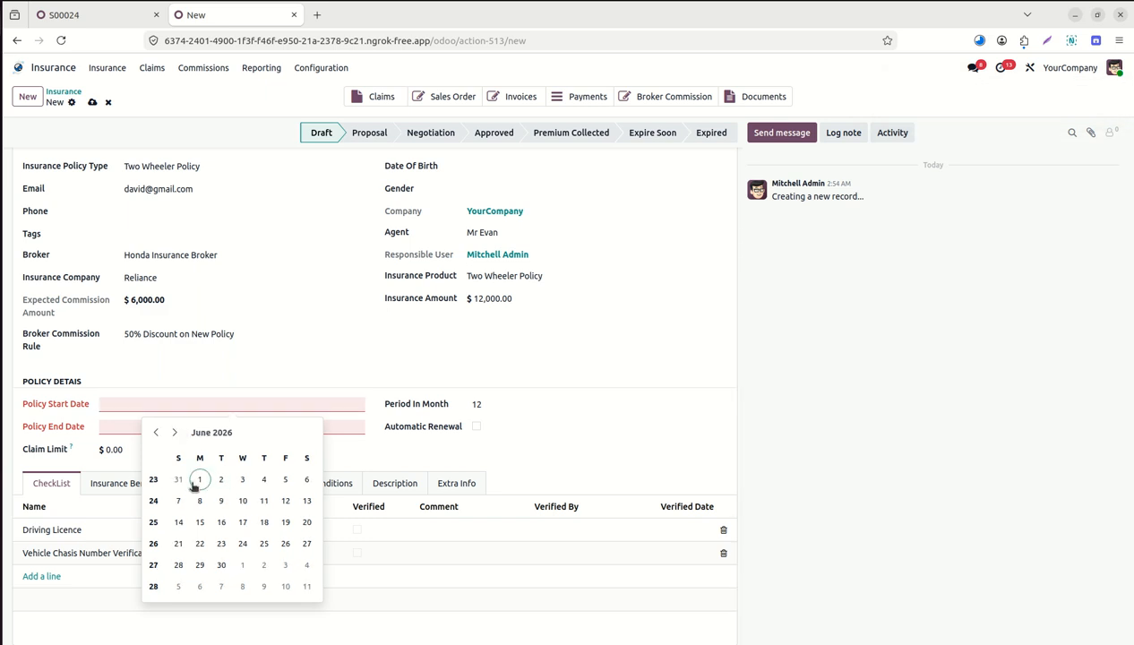
left_click(199, 481)
left_click(154, 431)
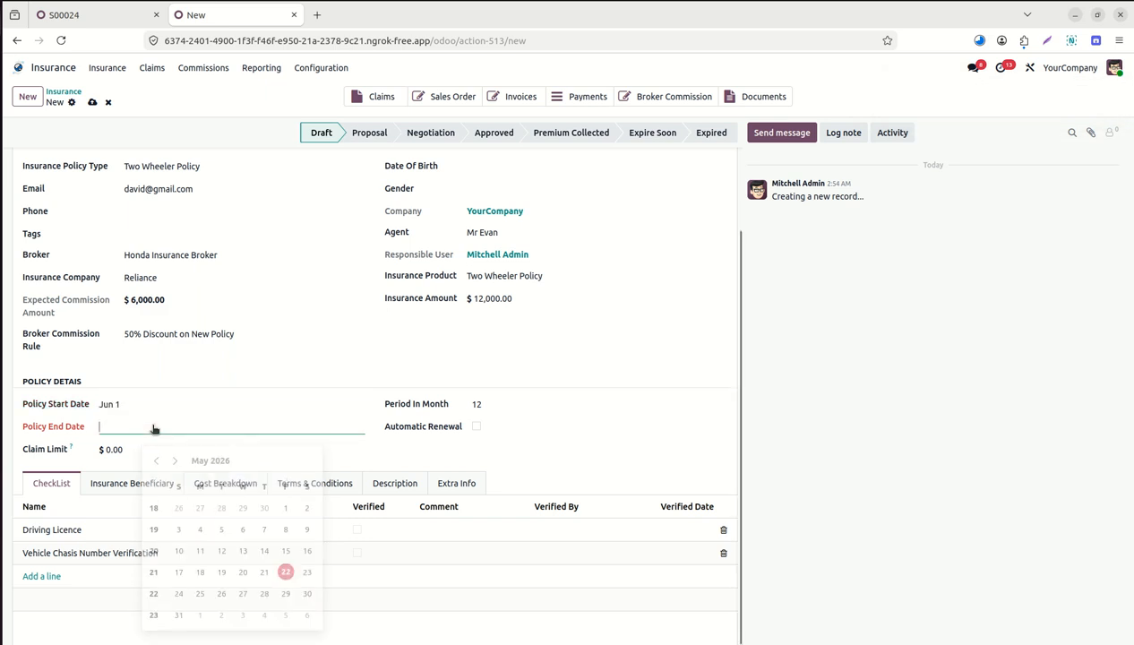
left_click(206, 455)
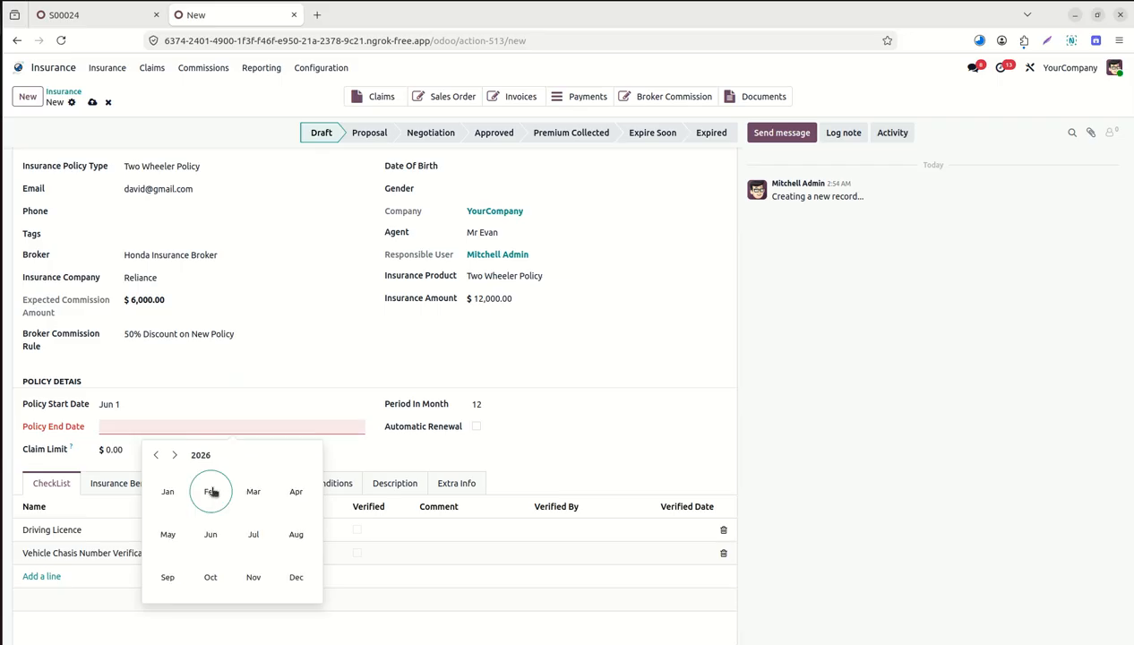
left_click(175, 455)
left_click(169, 536)
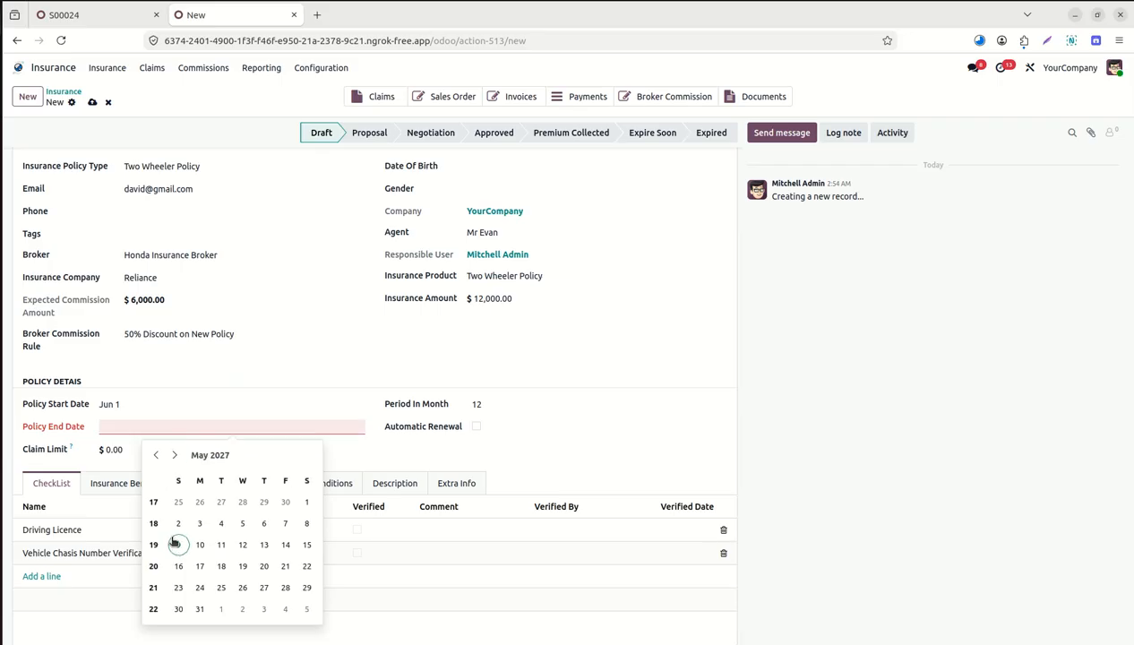
left_click(200, 610)
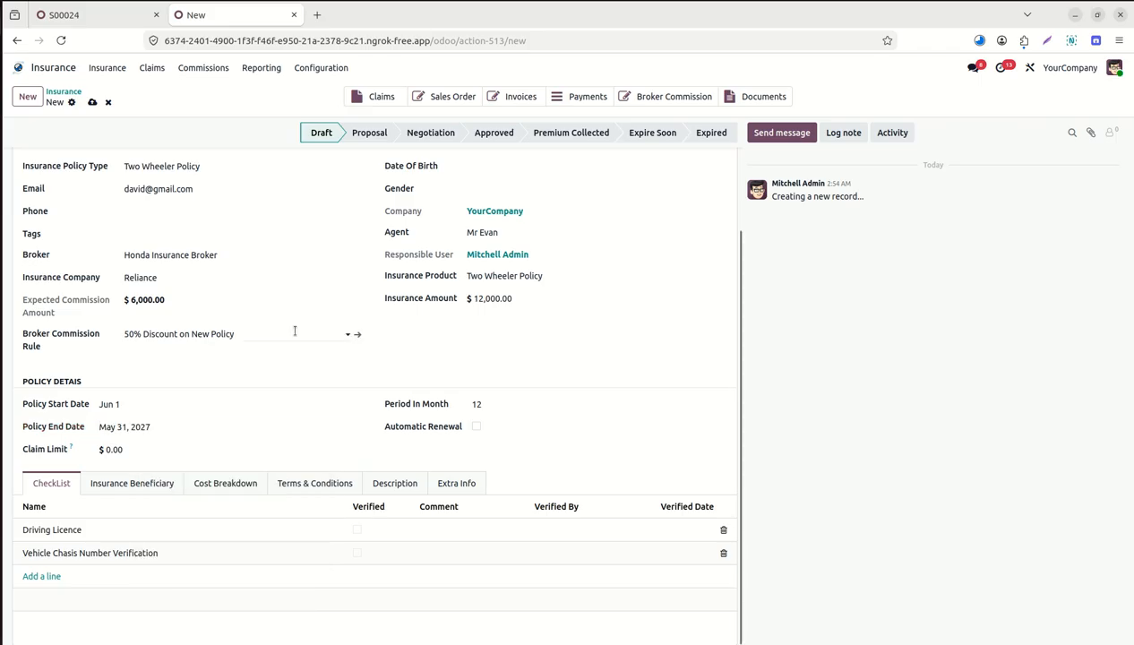
left_click(359, 335)
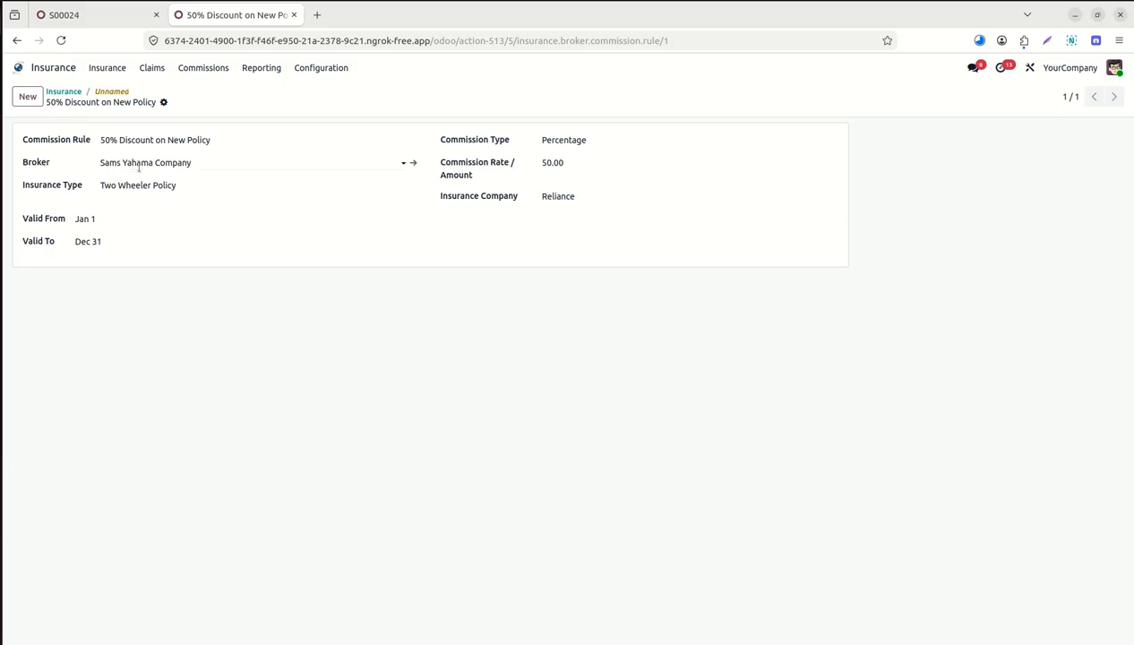
Save Honda Insurance Broker as the 50% Discount on New Policy rule's broker, then return to the policy.
left_click(202, 161)
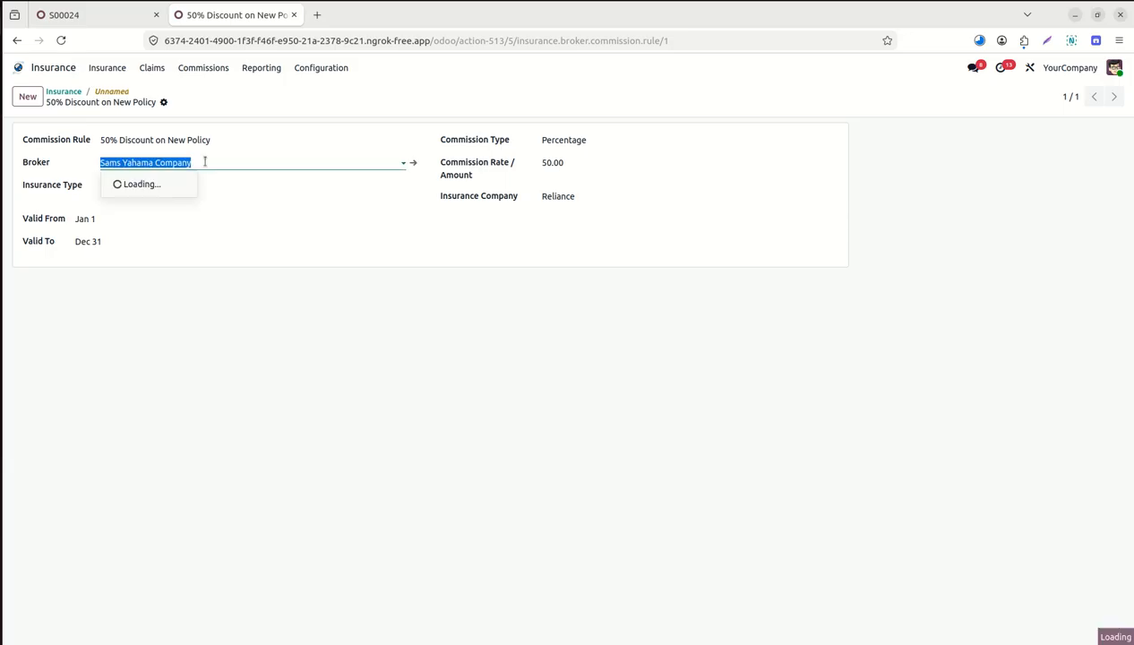
type("honda")
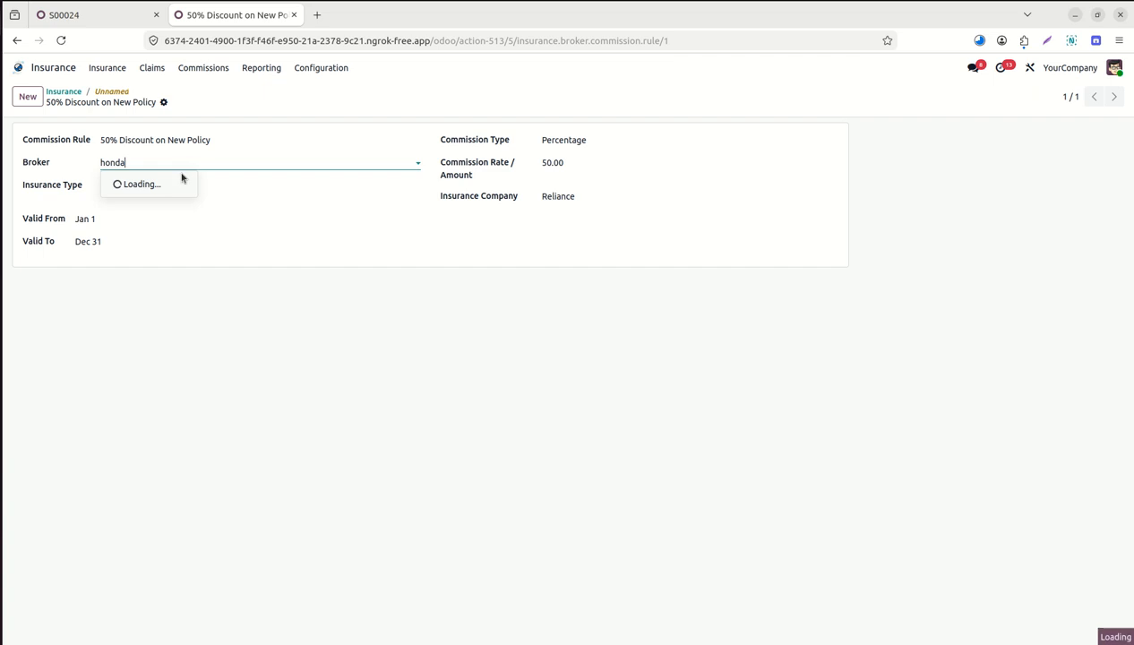
left_click(159, 184)
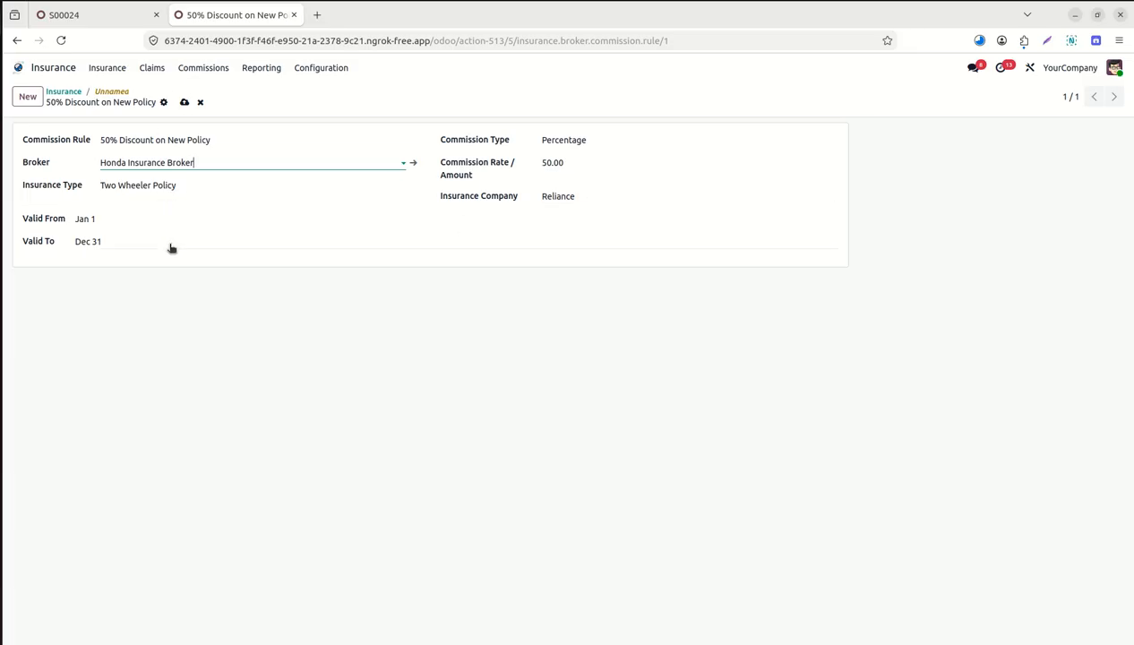
left_click(184, 103)
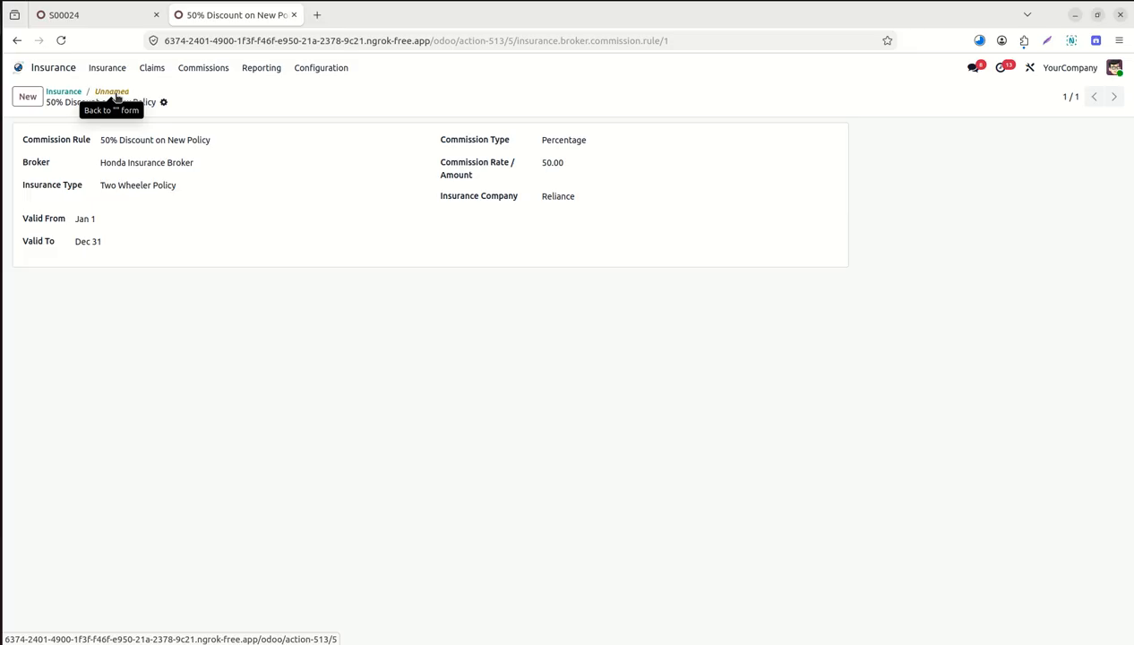
left_click(115, 93)
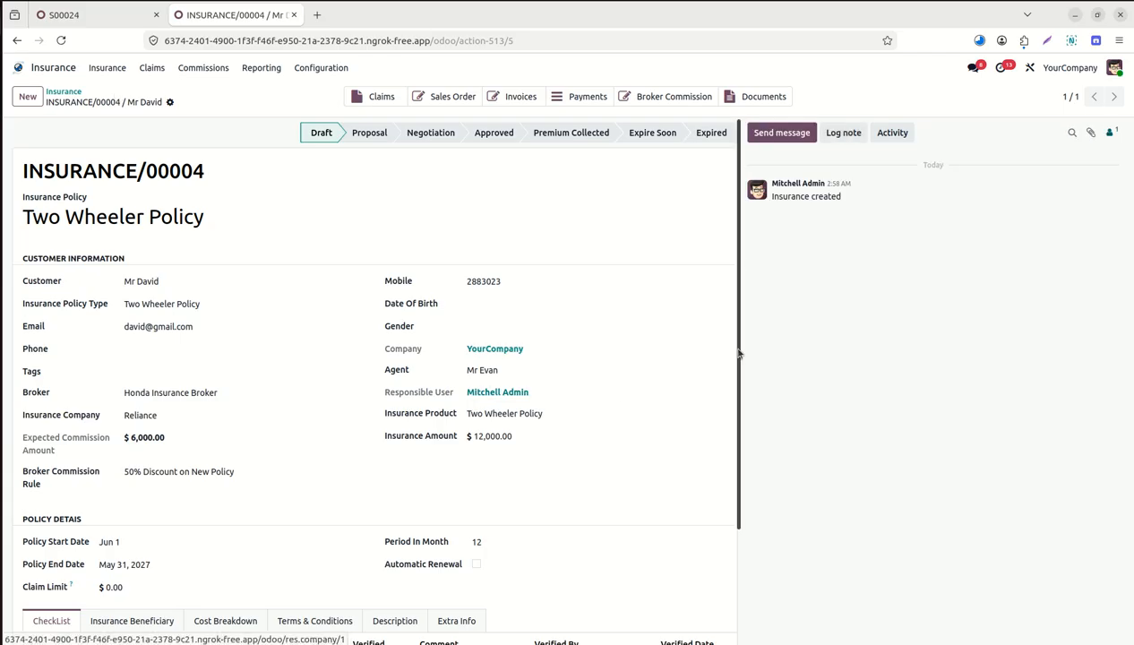
Tick Automatic Renewal on policy INSURANCE/00004.
scroll(627, 403, "down", 3)
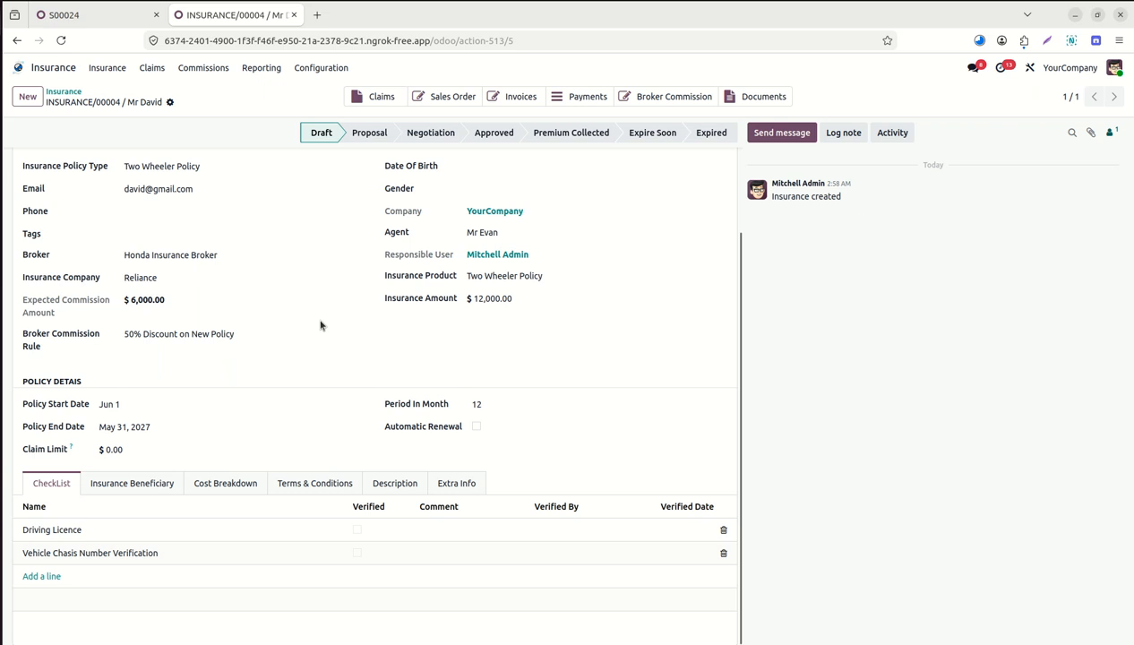
left_click(476, 428)
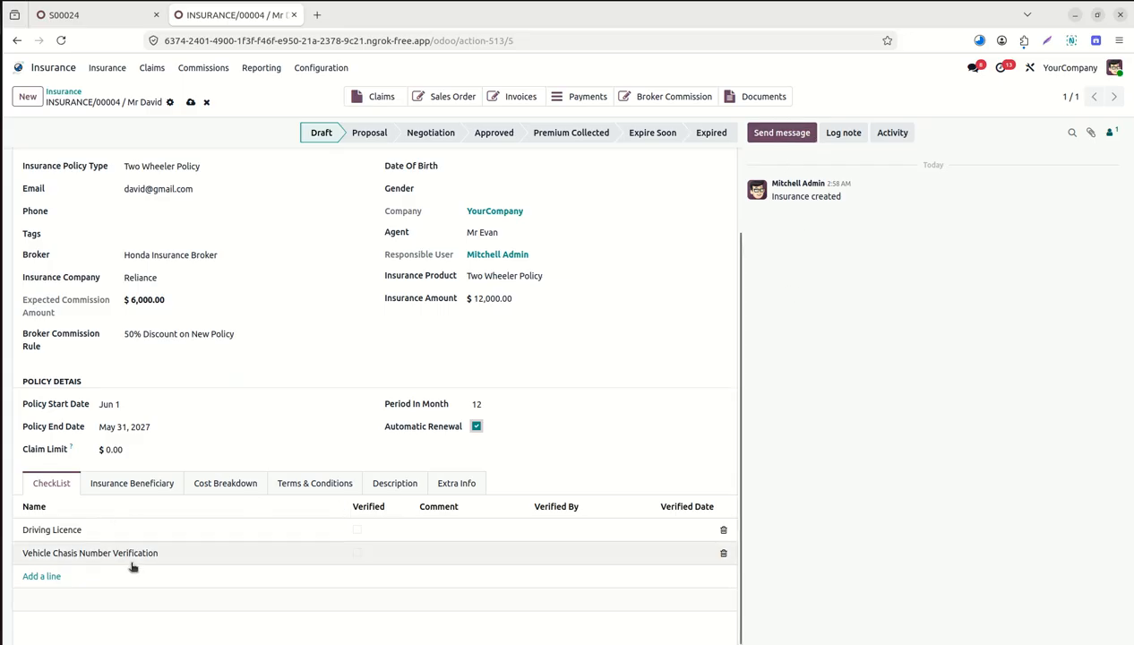
Verify Driving Licence and Vehicle Chasis Number checks, crediting the chassis check to another user.
left_click(356, 532)
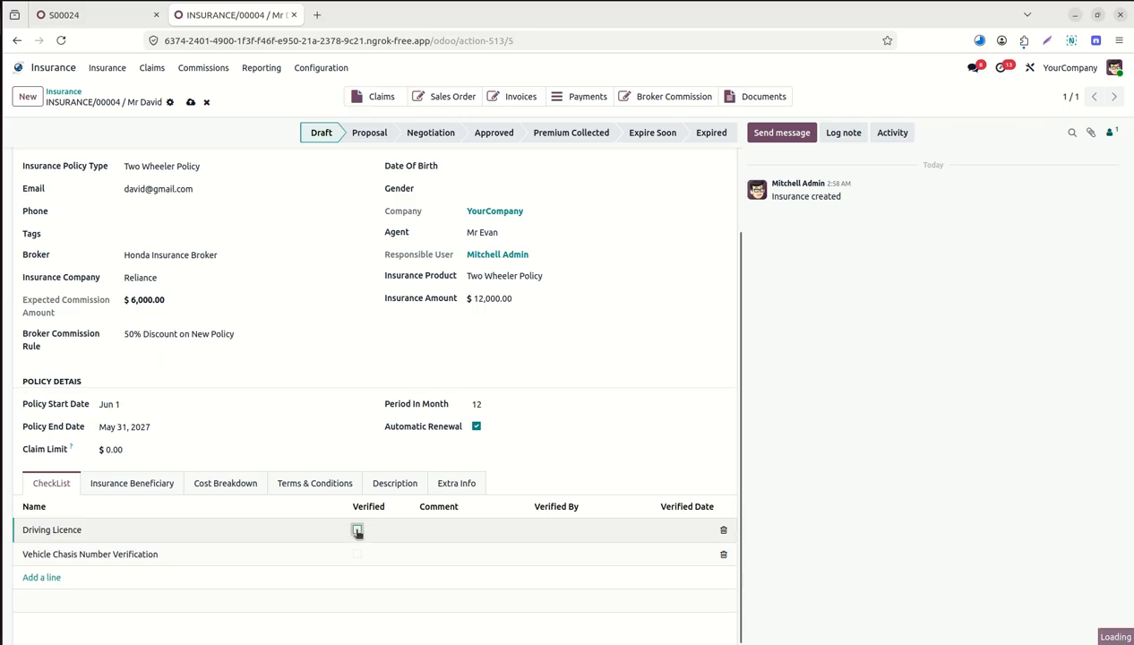
left_click(357, 531)
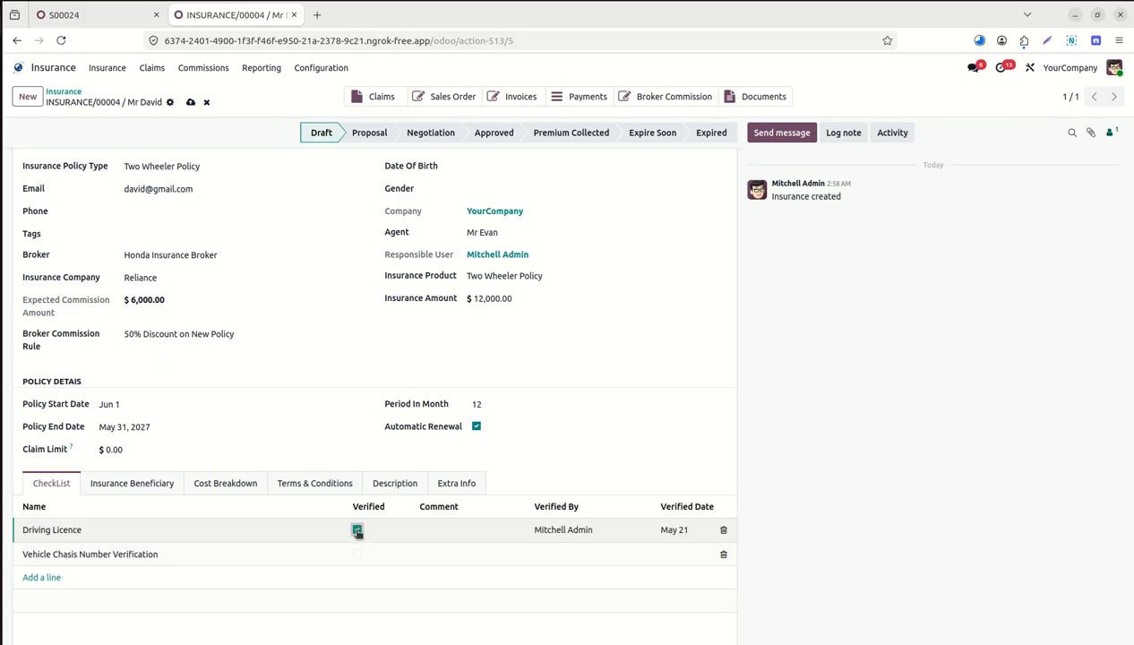
left_click(452, 529)
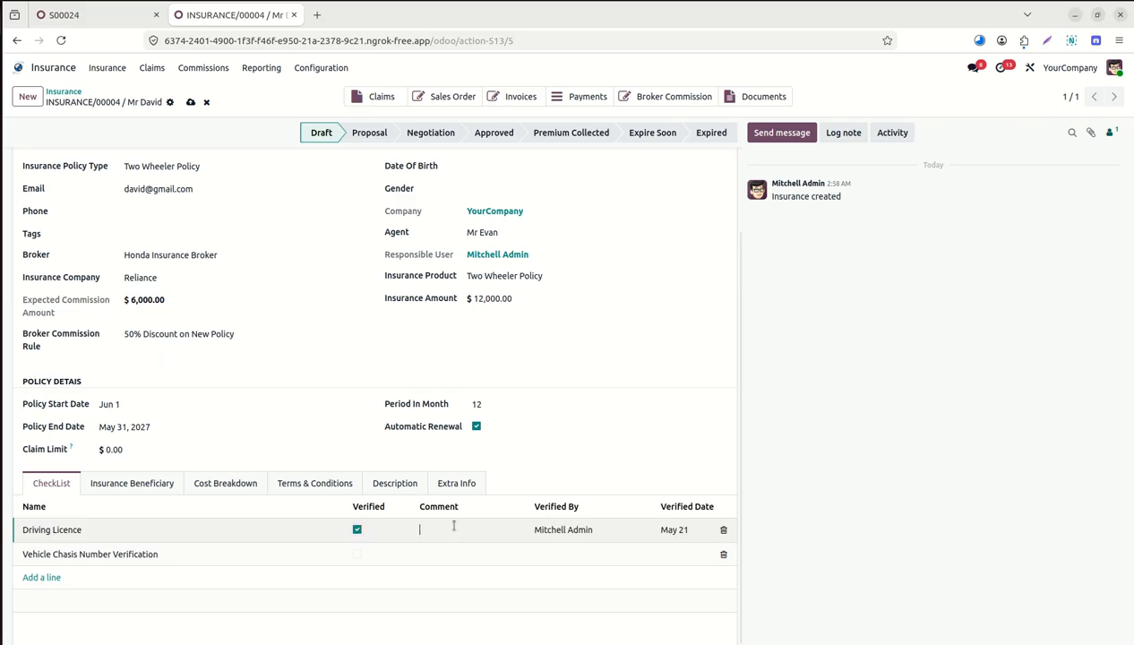
left_click(356, 553)
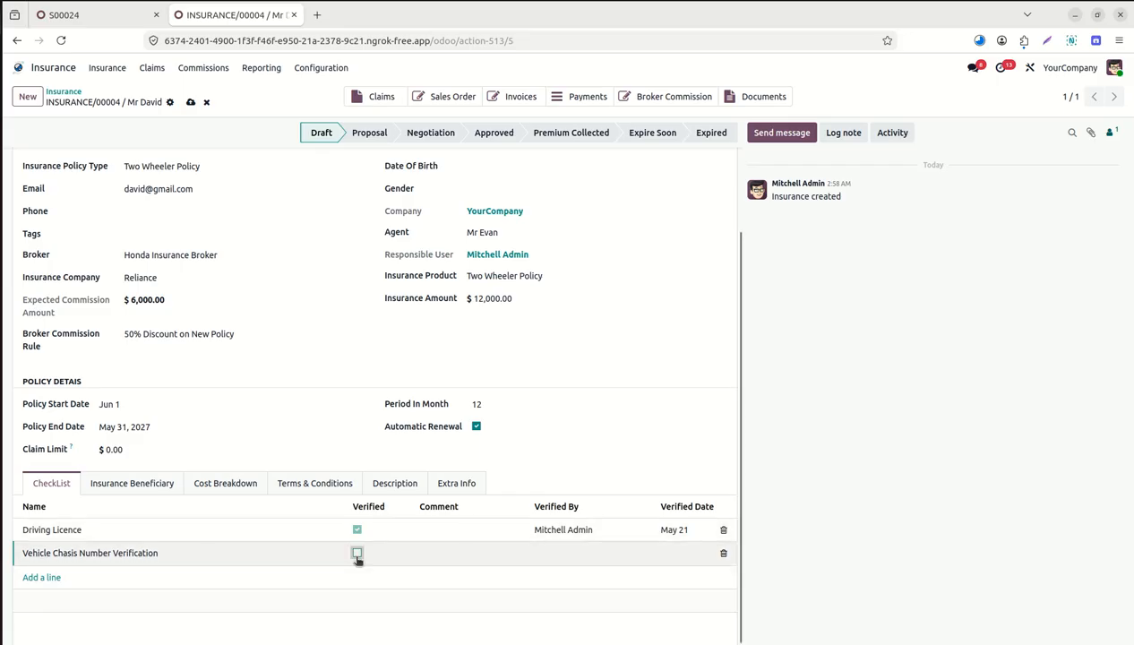
left_click(356, 553)
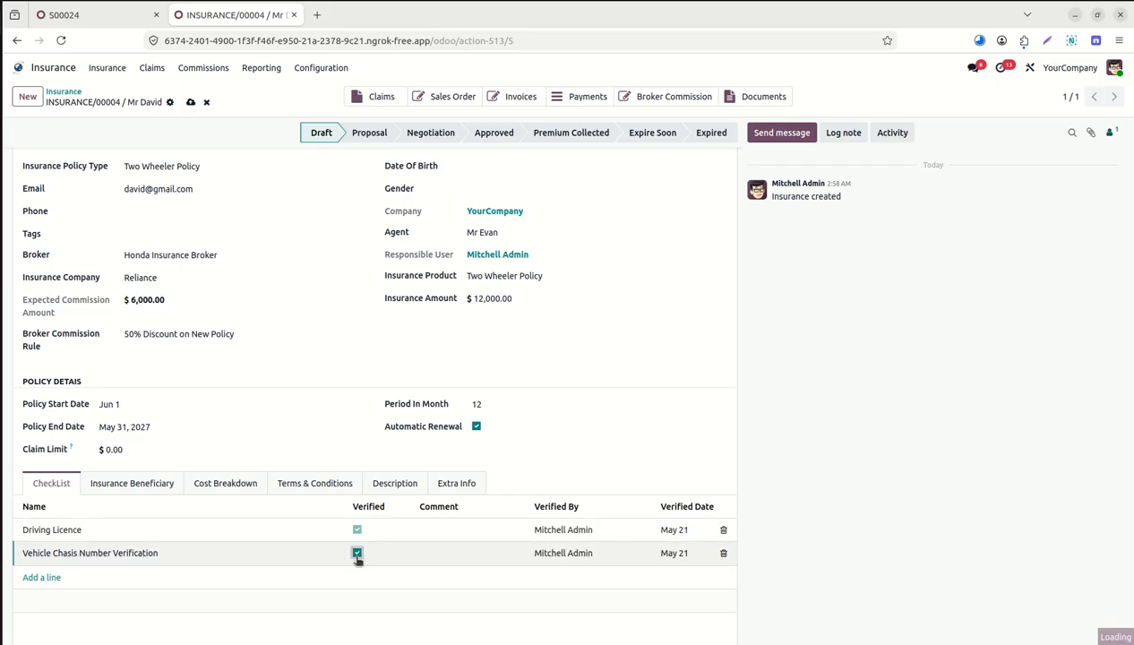
left_click(563, 544)
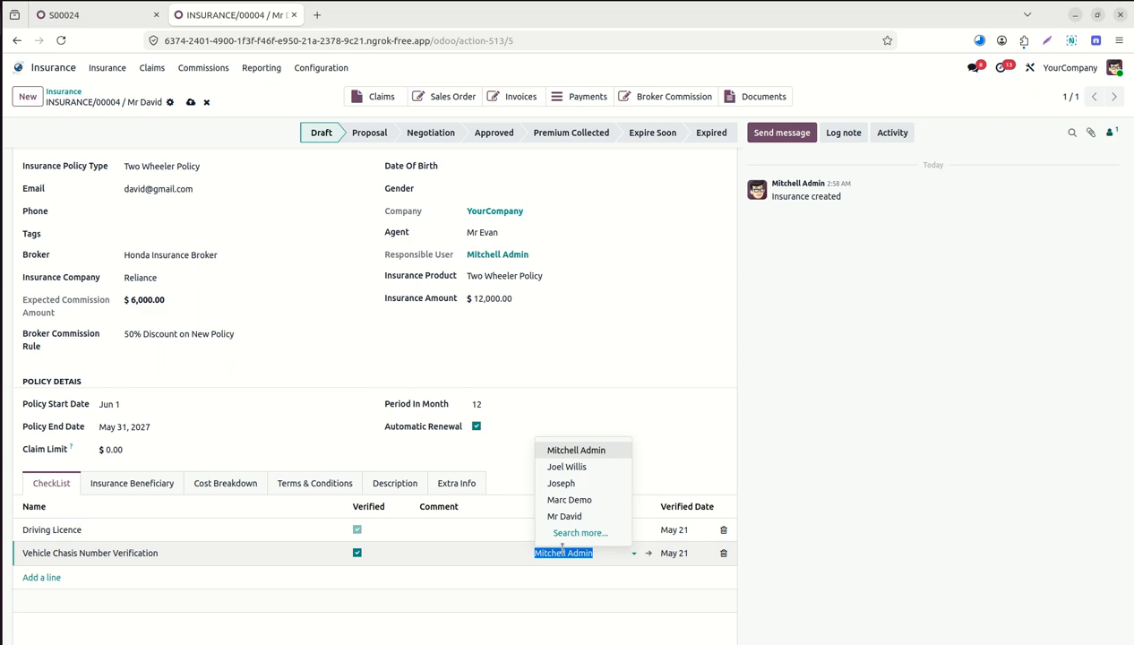
left_click(586, 466)
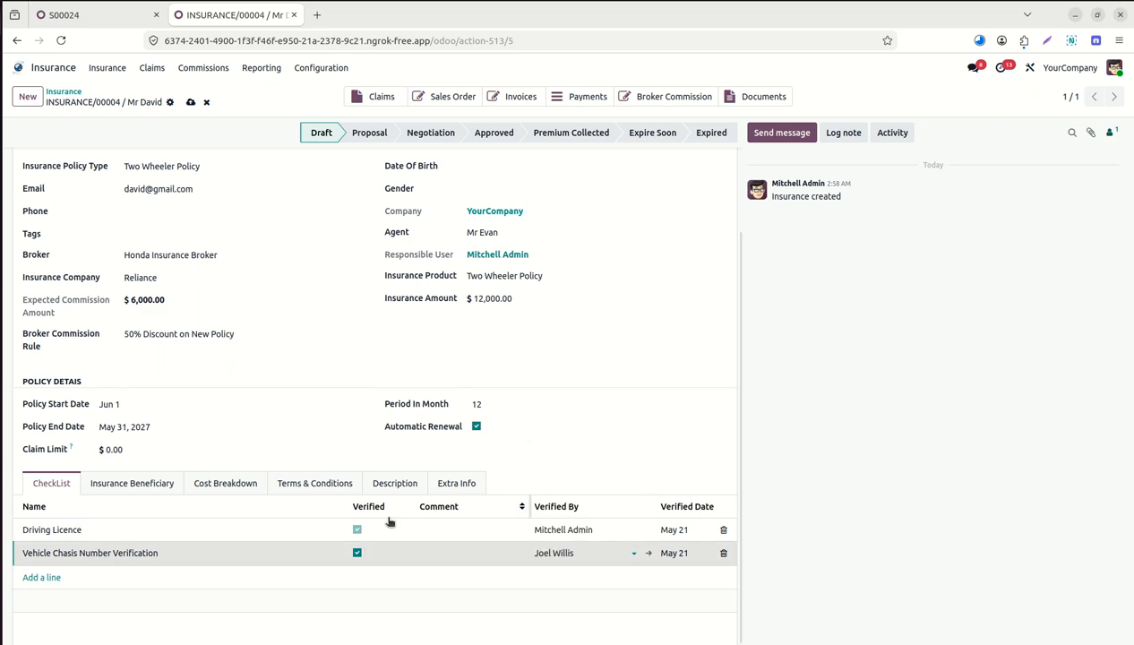
left_click(119, 486)
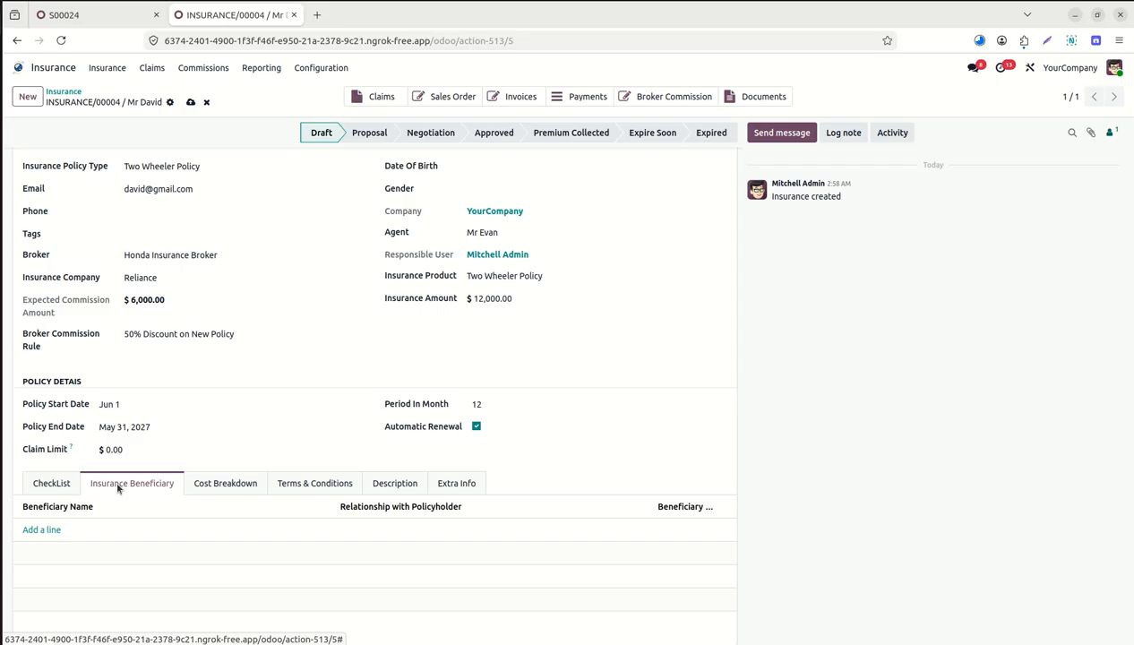
Add a Road Side Assistance cost breakdown line with amount 1250.
left_click(216, 485)
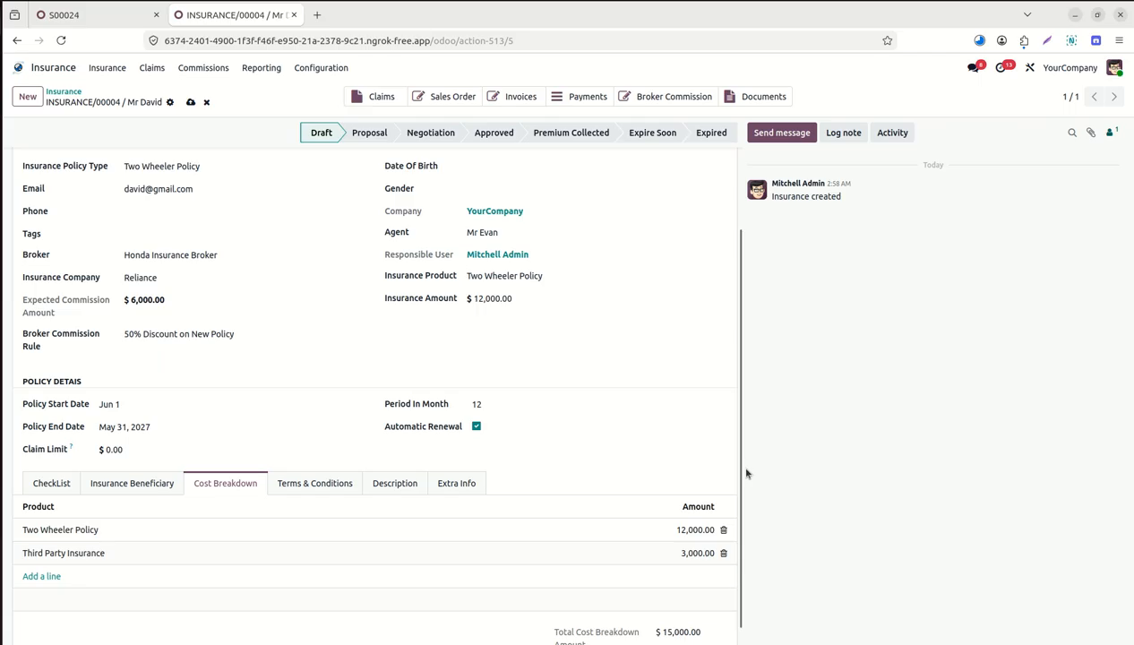
scroll(739, 468, "down", 1)
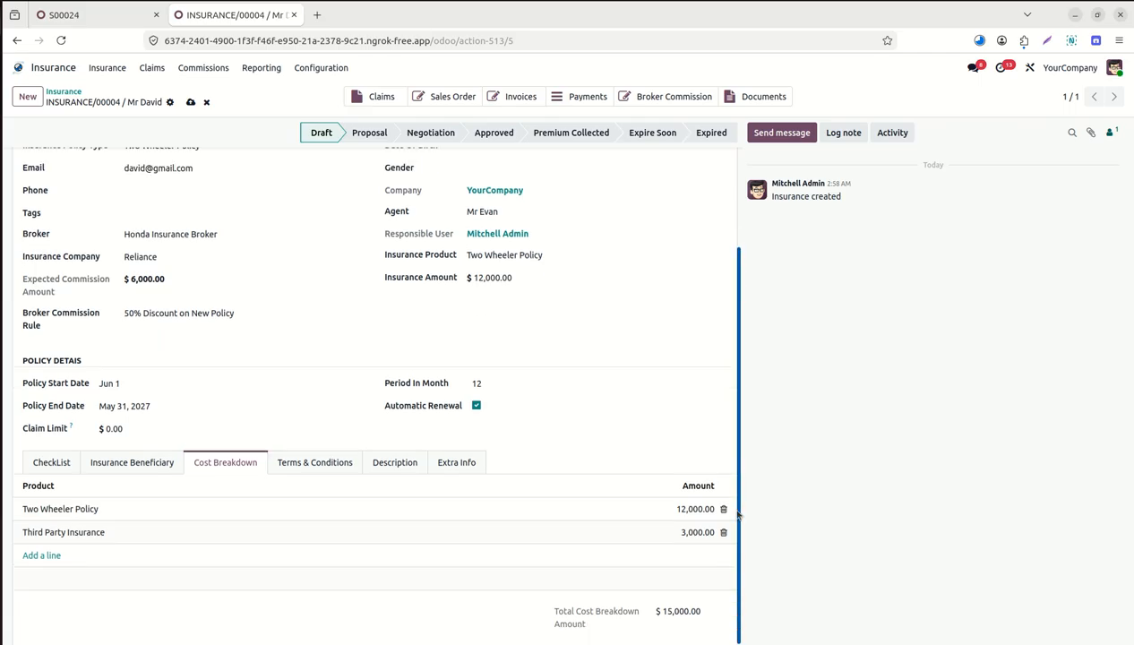
left_click(37, 561)
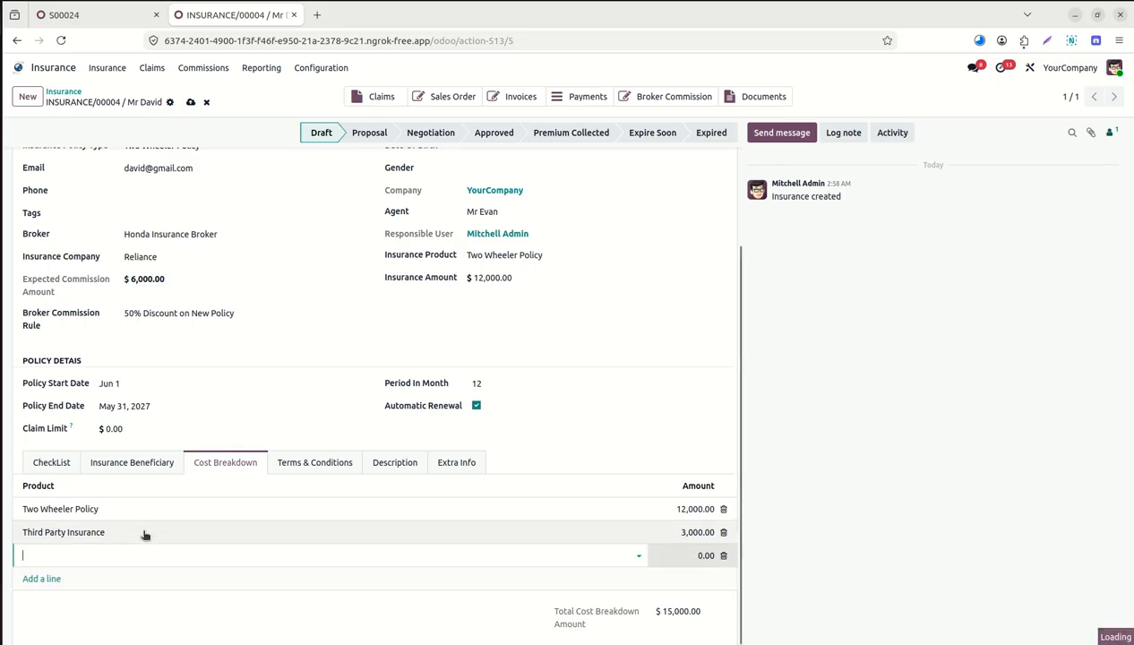
type("road")
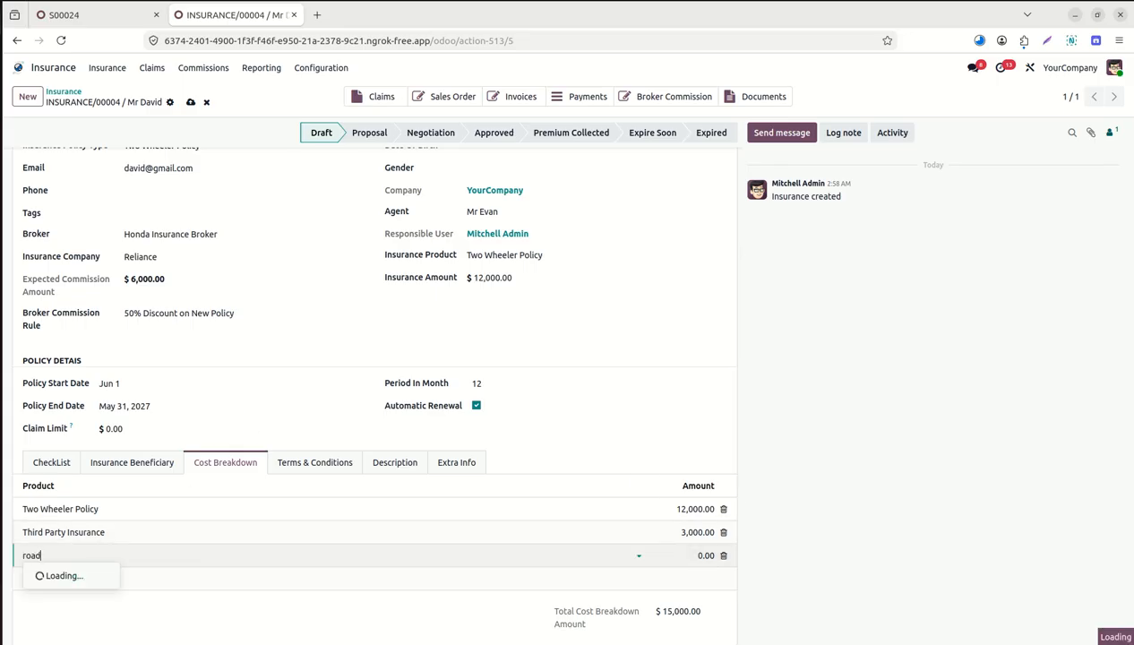
left_click(90, 576)
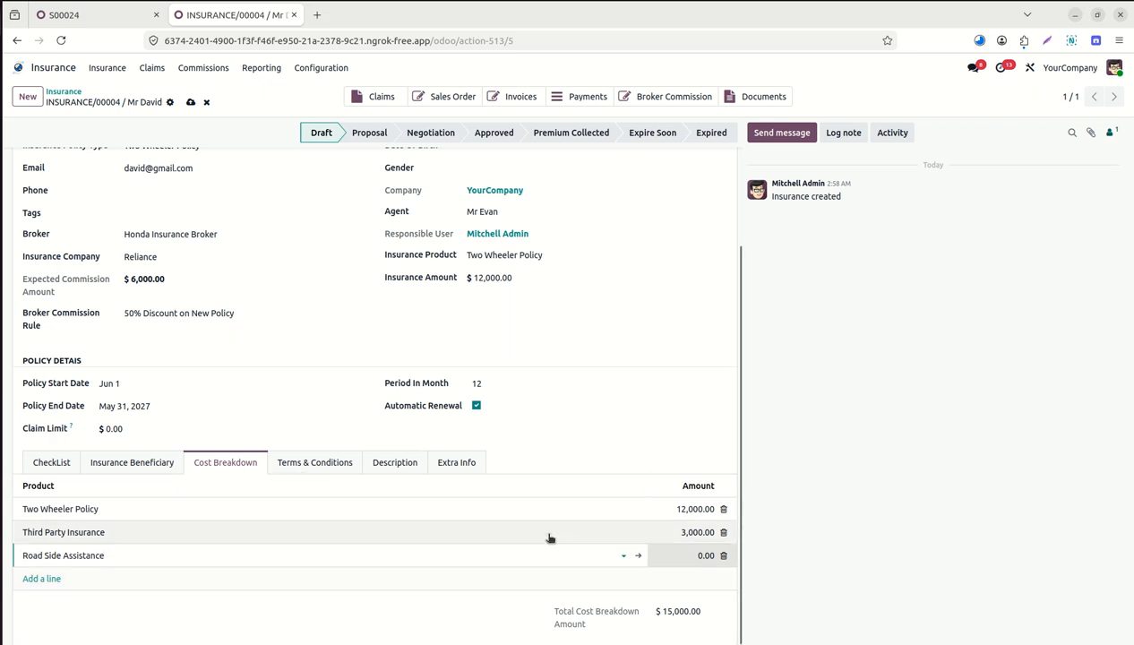
left_click(692, 557)
type("1200")
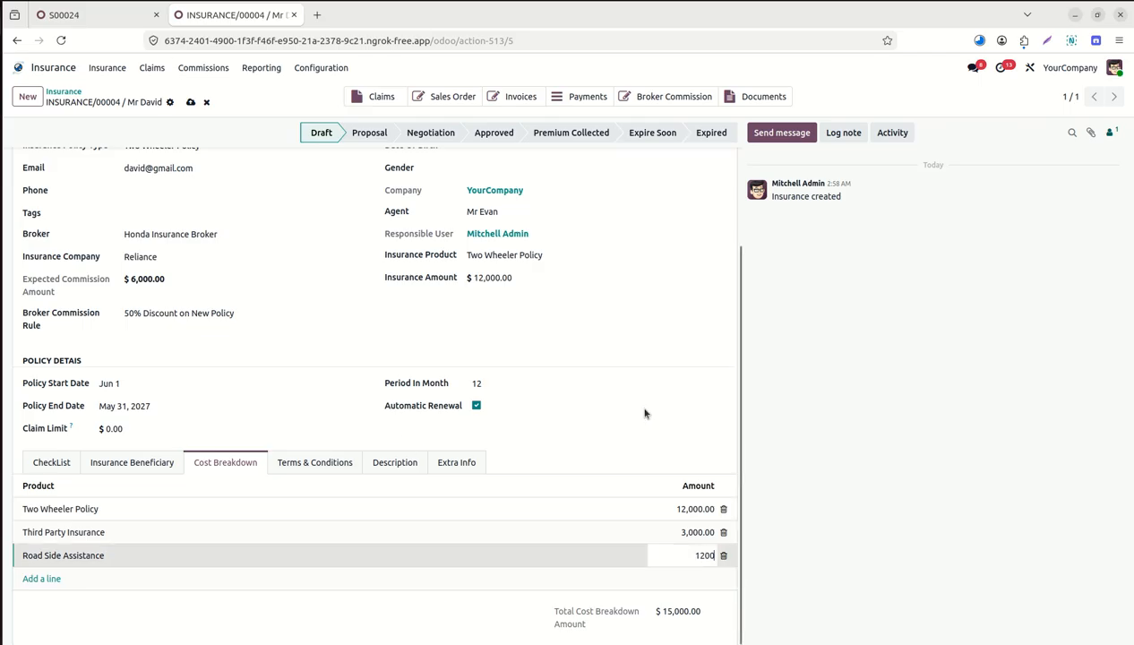
key("BackSpace")
type("50")
left_click(339, 464)
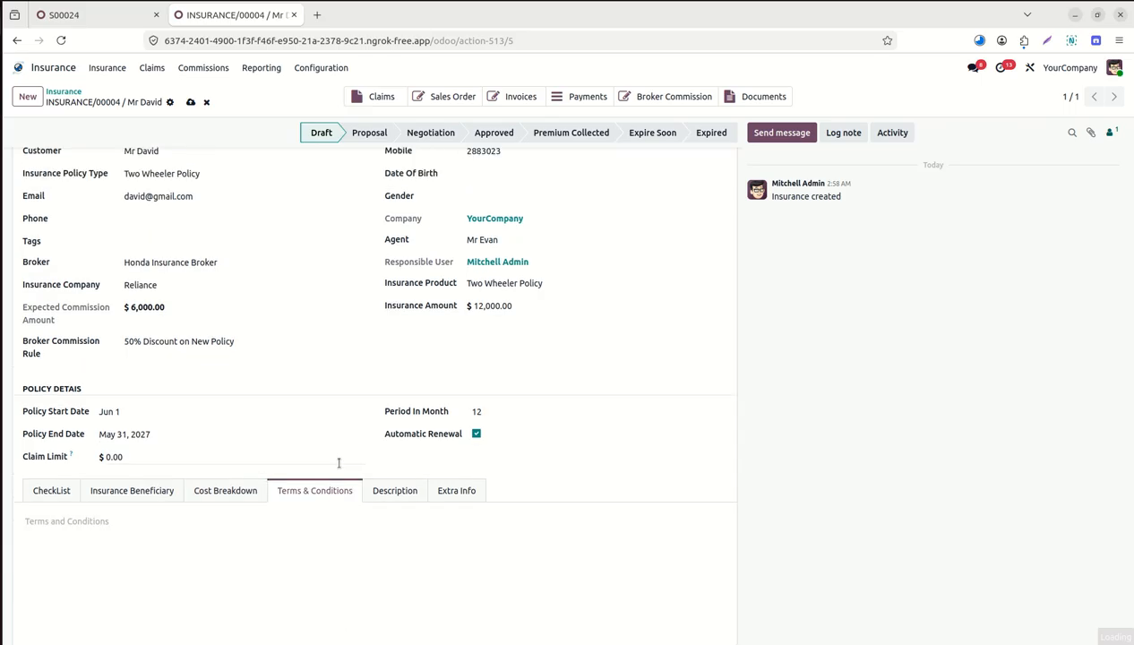
Review the Terms, Description, Extra Info and CheckList tabs, then move the policy to Proposal.
left_click(320, 537)
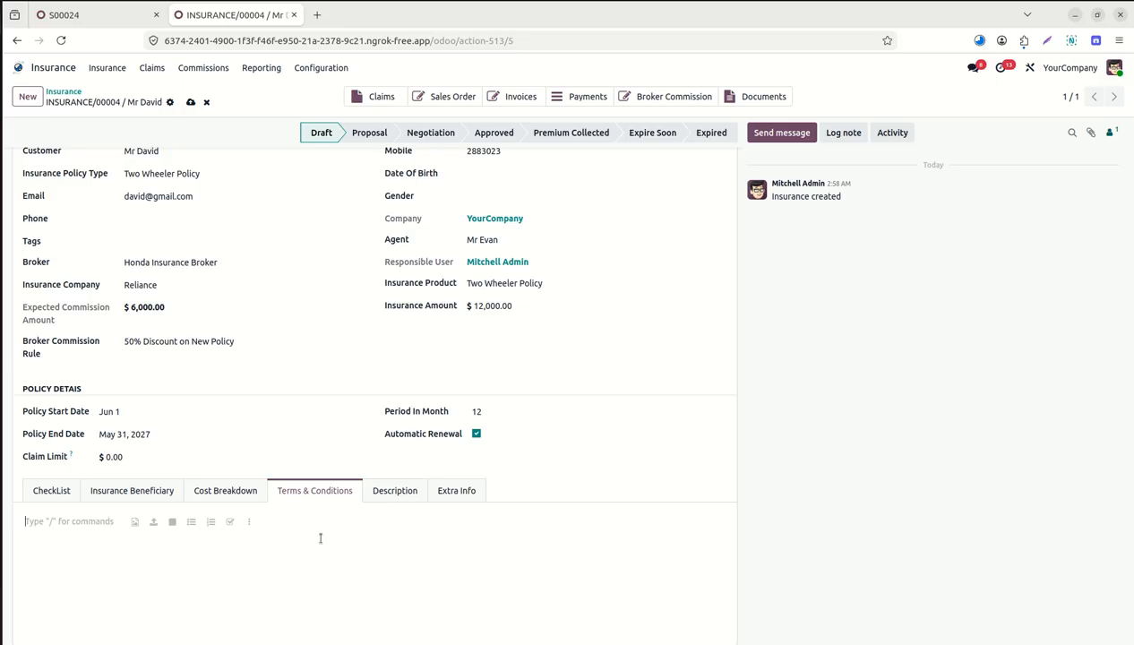
left_click(395, 490)
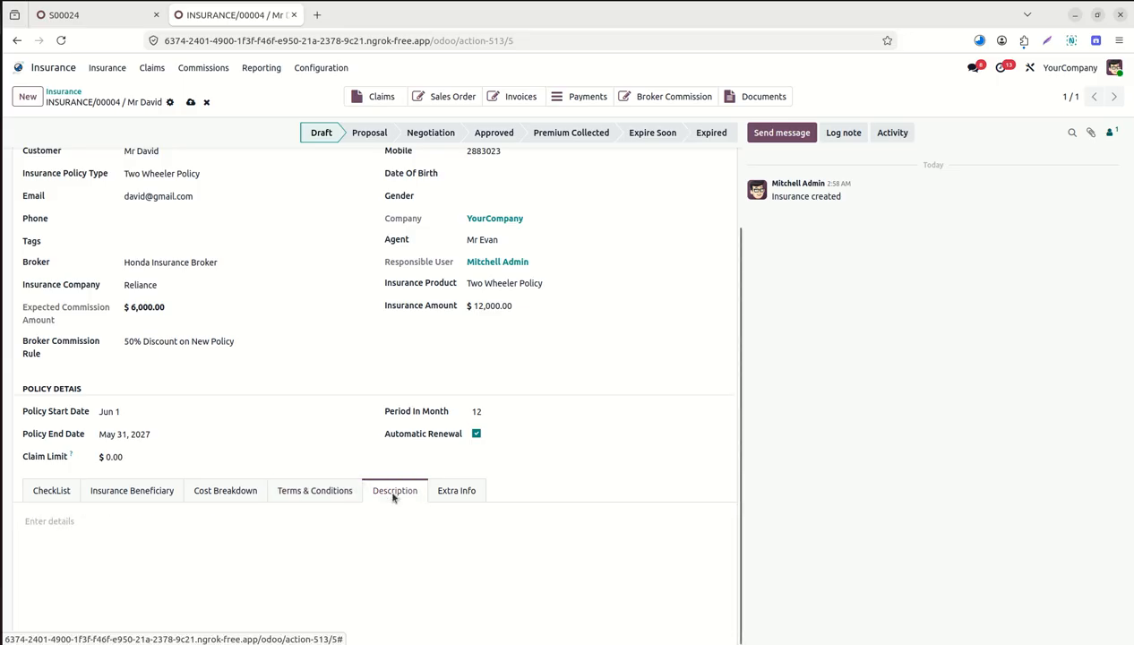
left_click(446, 490)
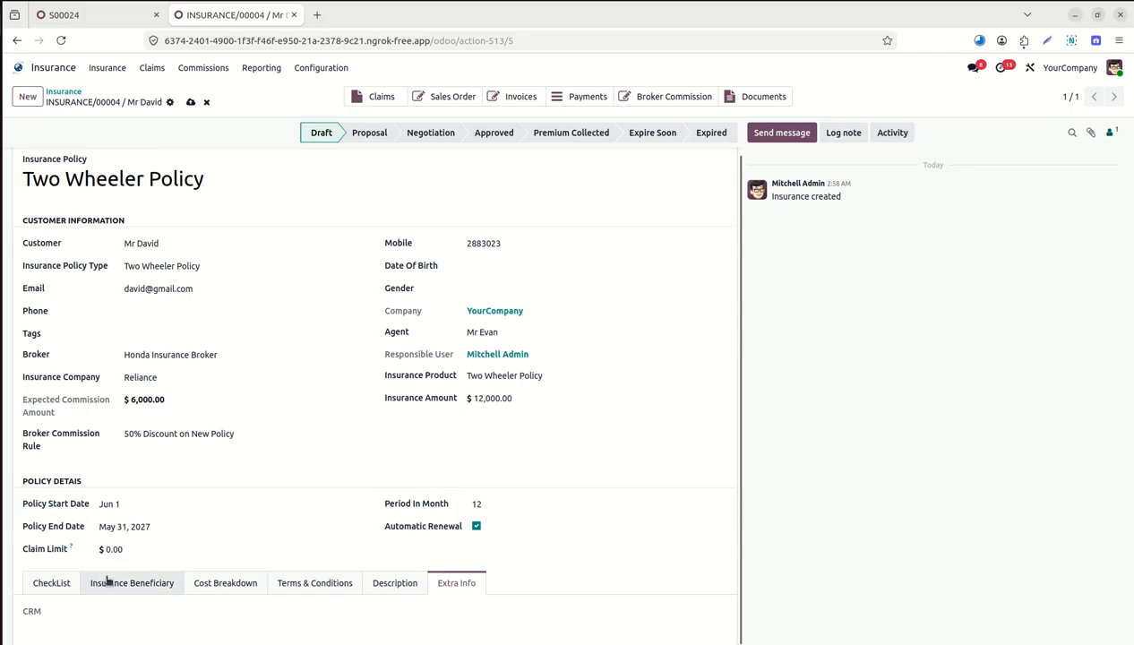
left_click(51, 584)
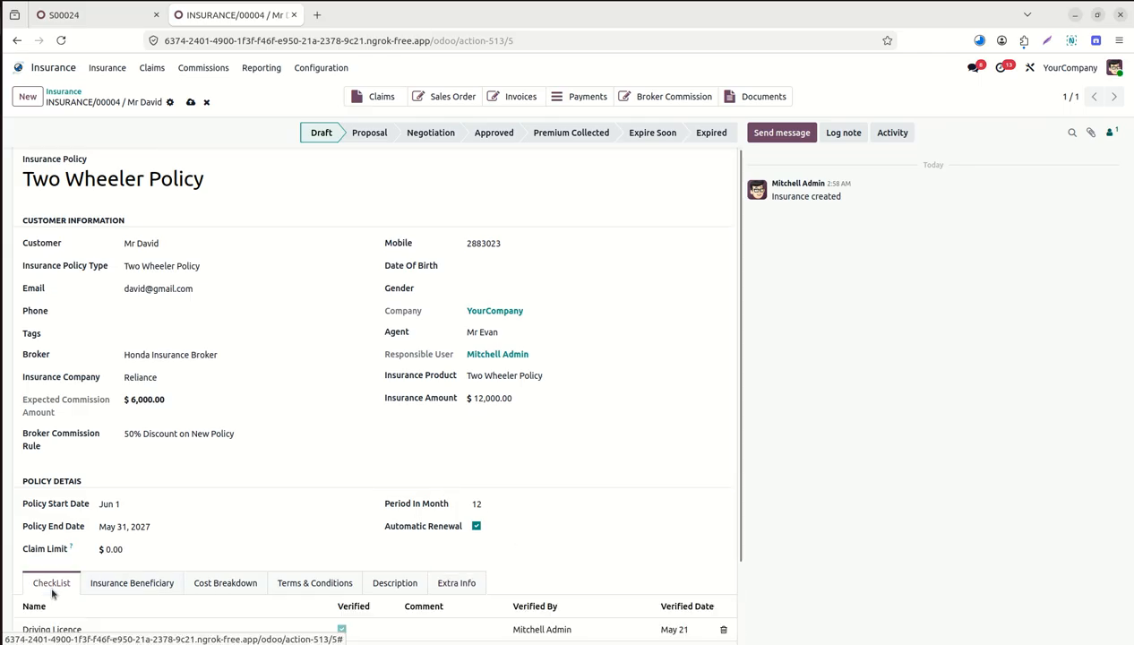
left_click(370, 135)
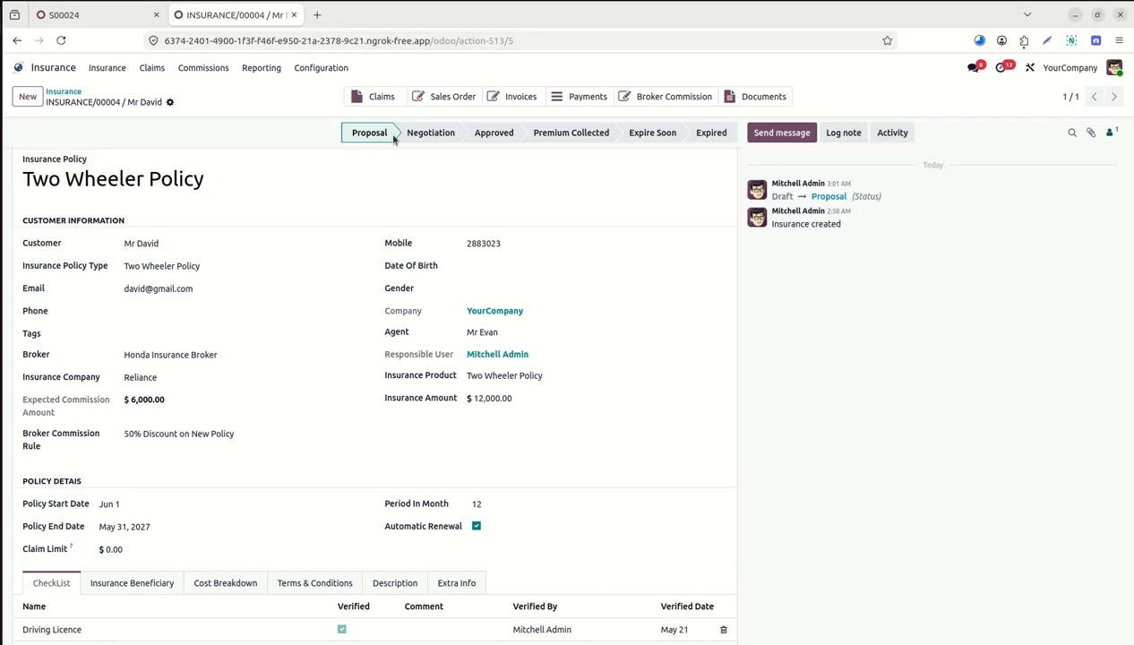
Move the policy to Negotiation and review its beneficiaries and cost breakdown.
left_click(435, 132)
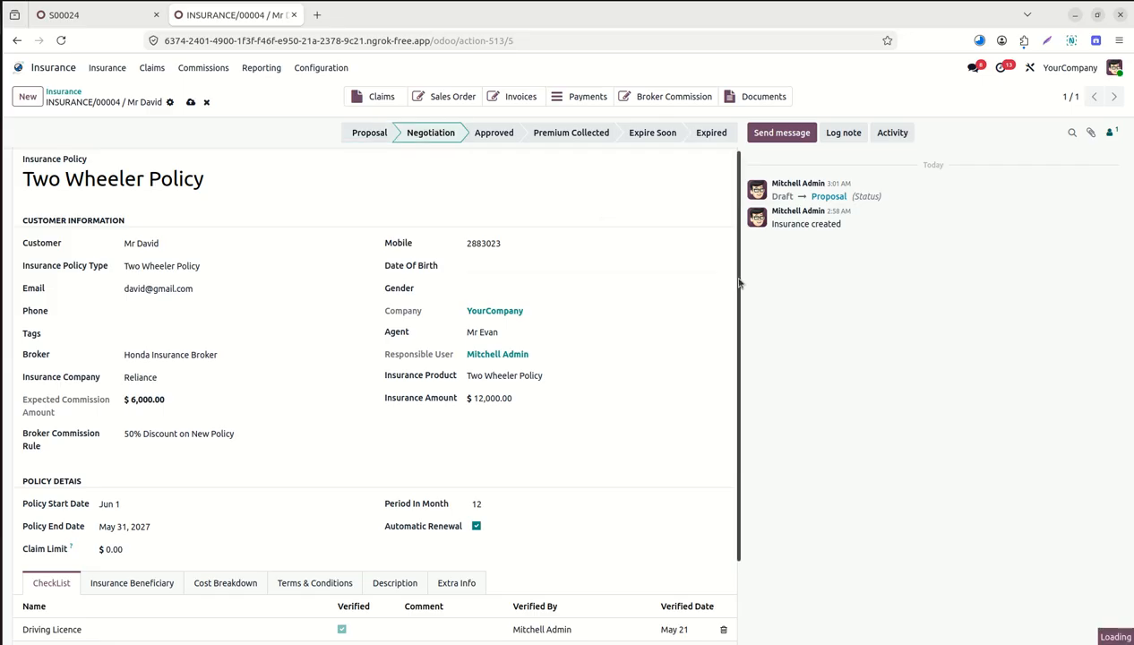
scroll(739, 296, "down", 2)
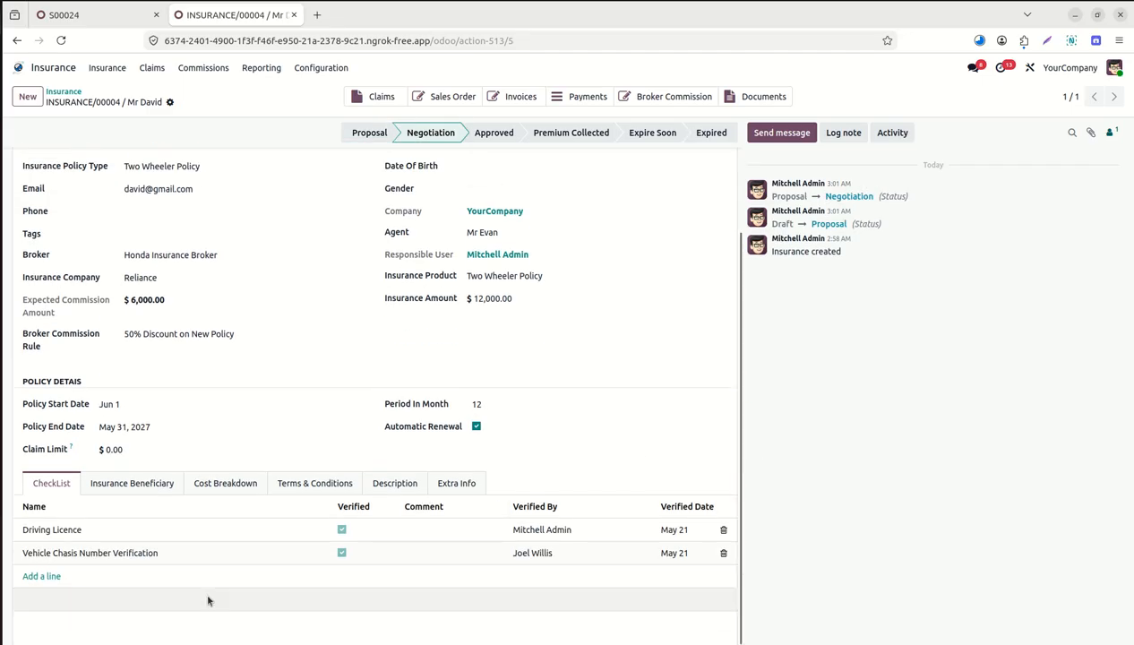
left_click(173, 487)
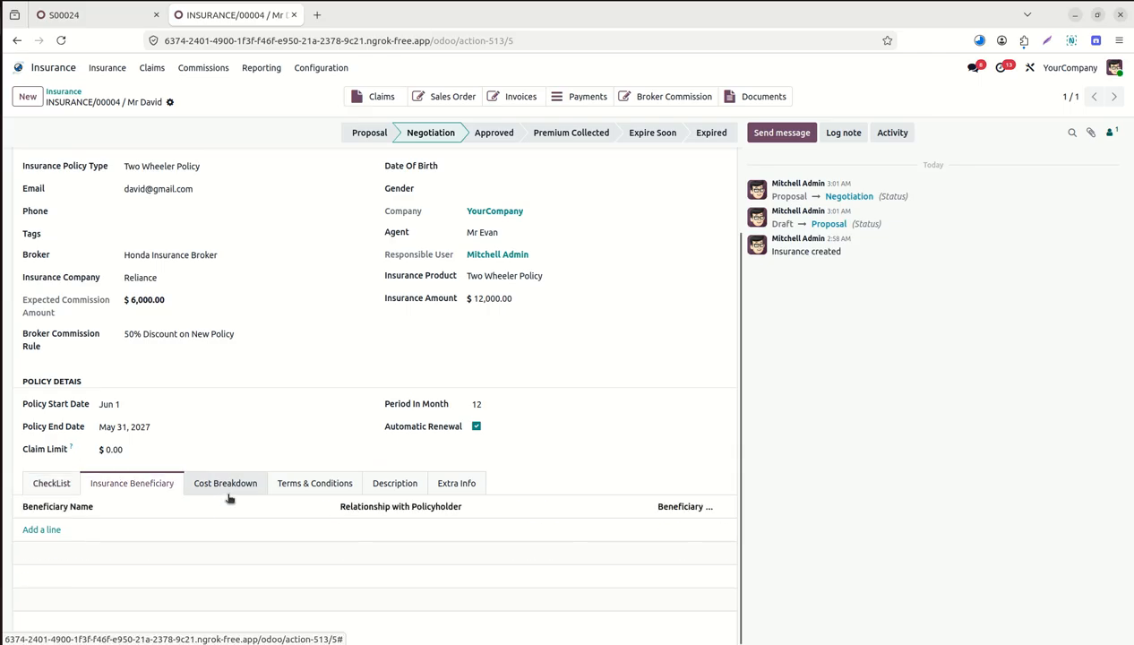
left_click(243, 485)
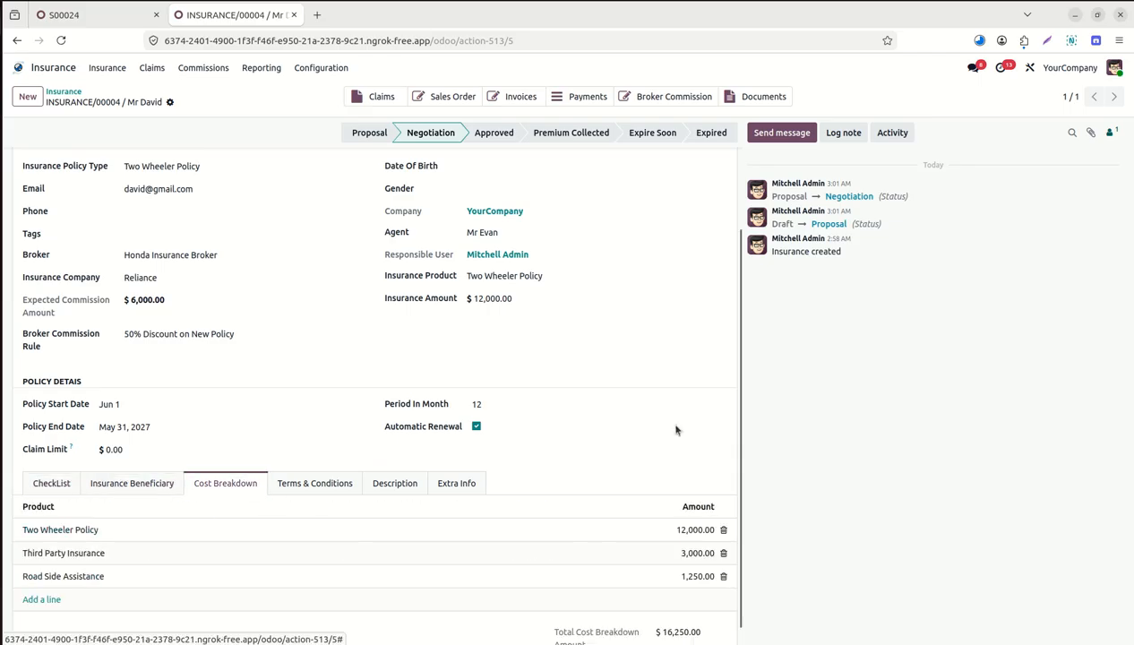
scroll(615, 630, "down", 1)
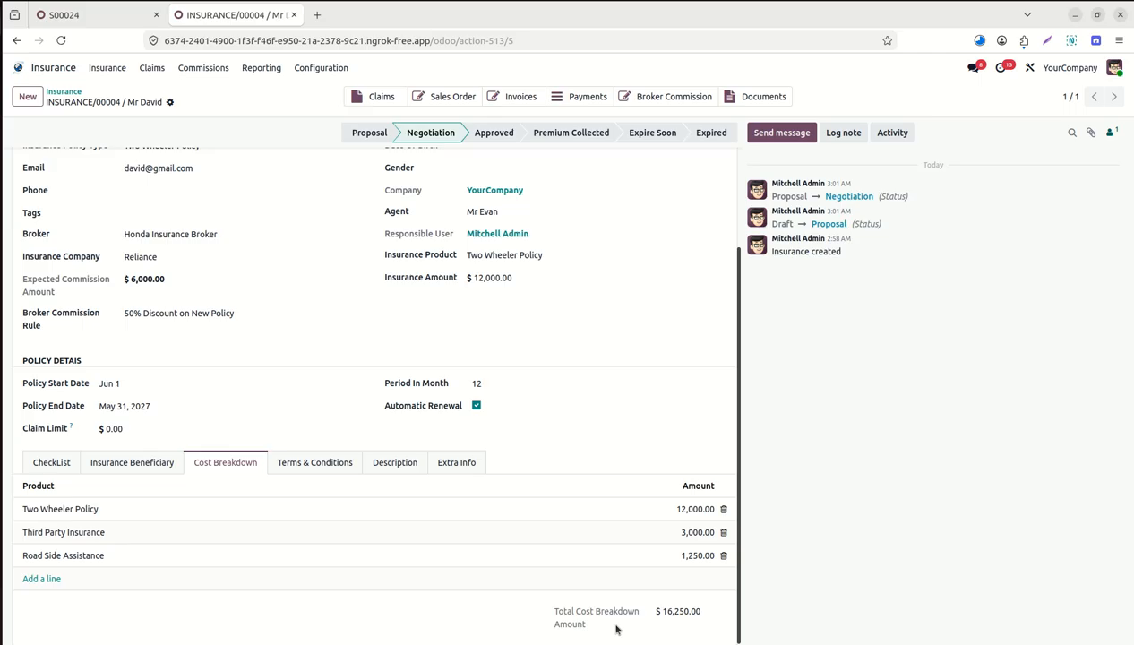
Discard an unfinished 'Disc' cost line and move the policy to Approved.
left_click(37, 578)
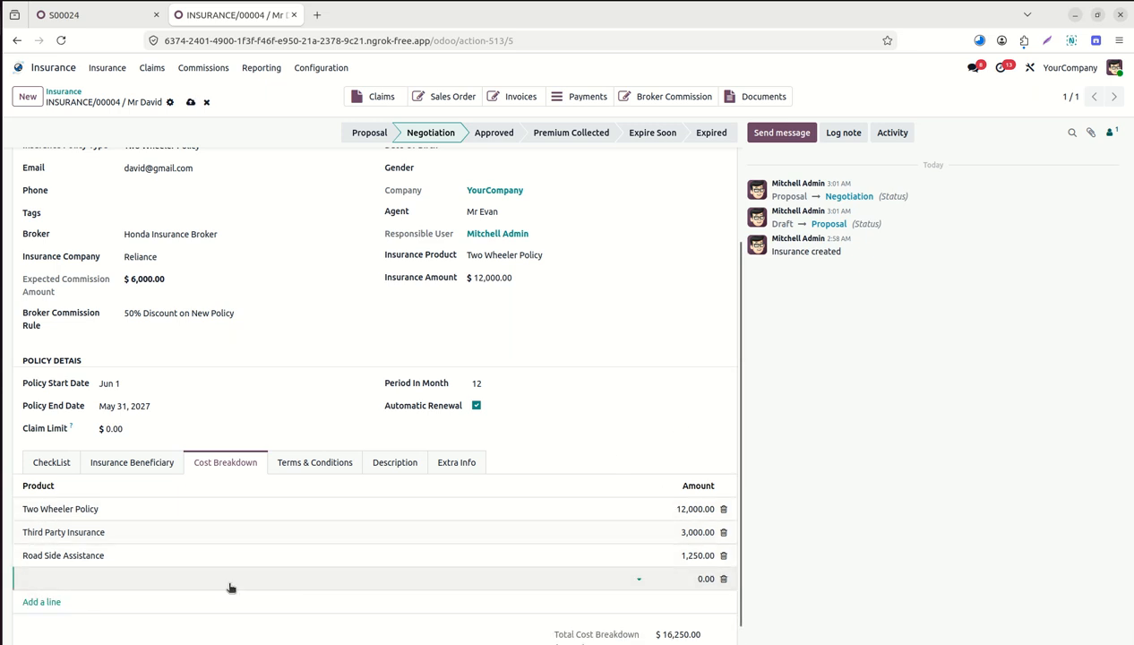
type("Disc")
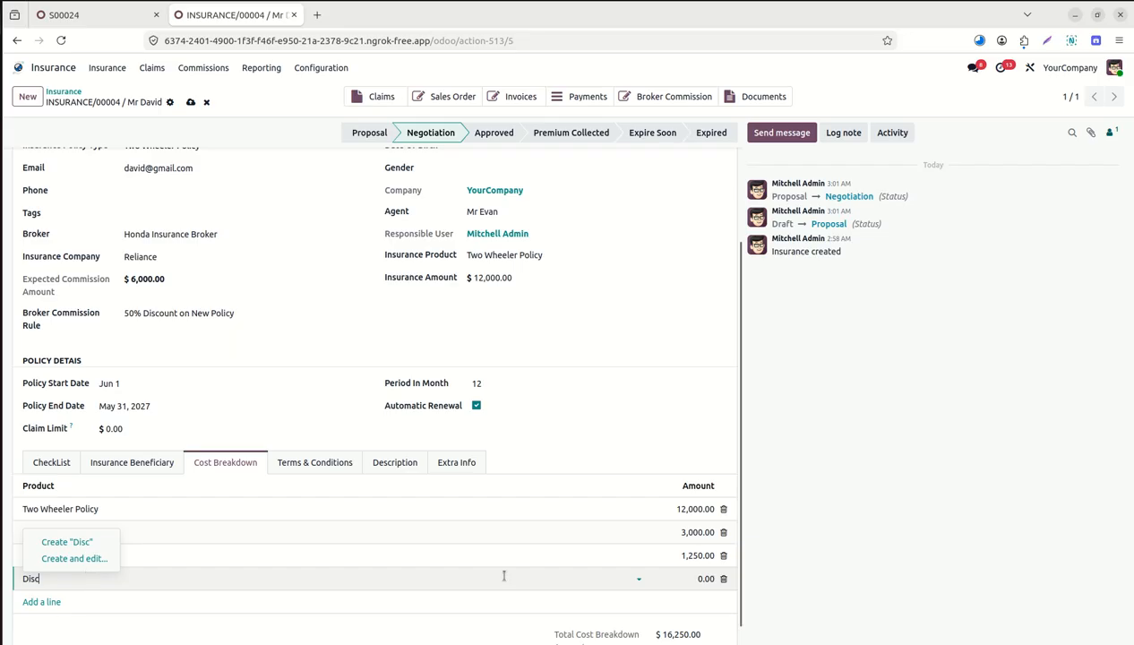
left_click(722, 580)
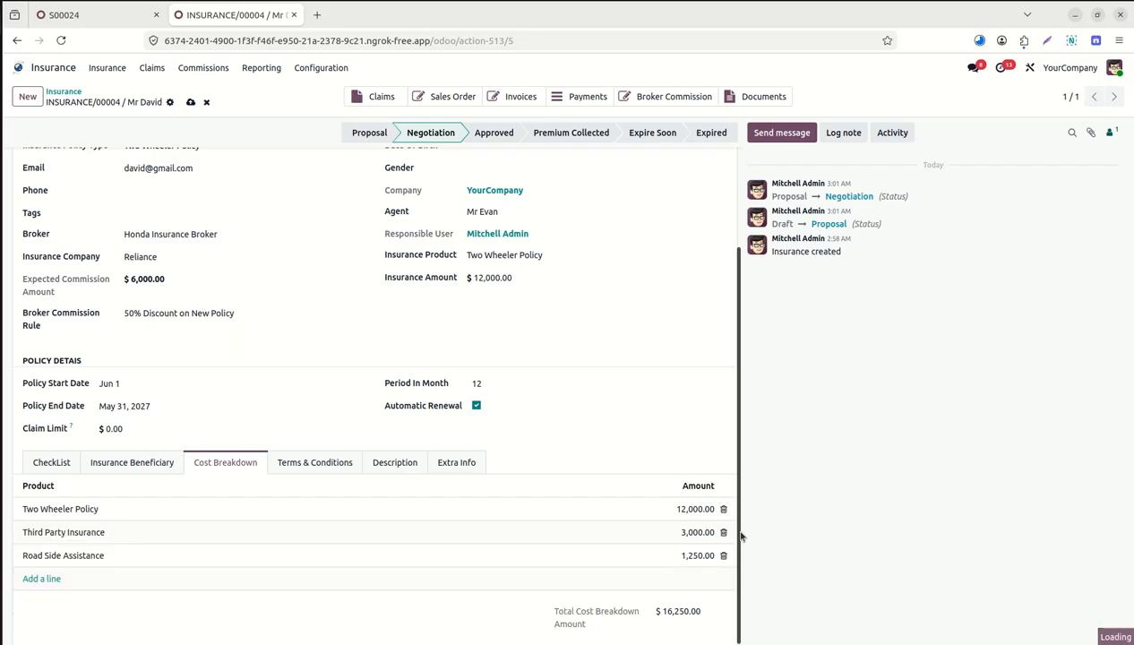
left_click_drag(740, 533, 744, 397)
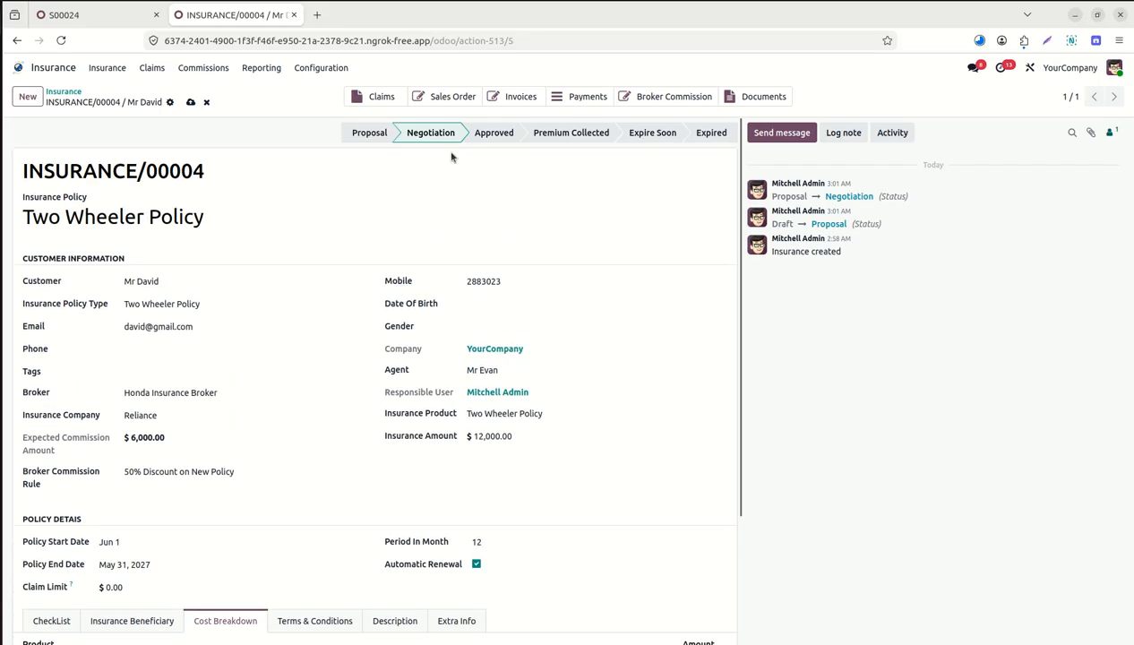
left_click(491, 134)
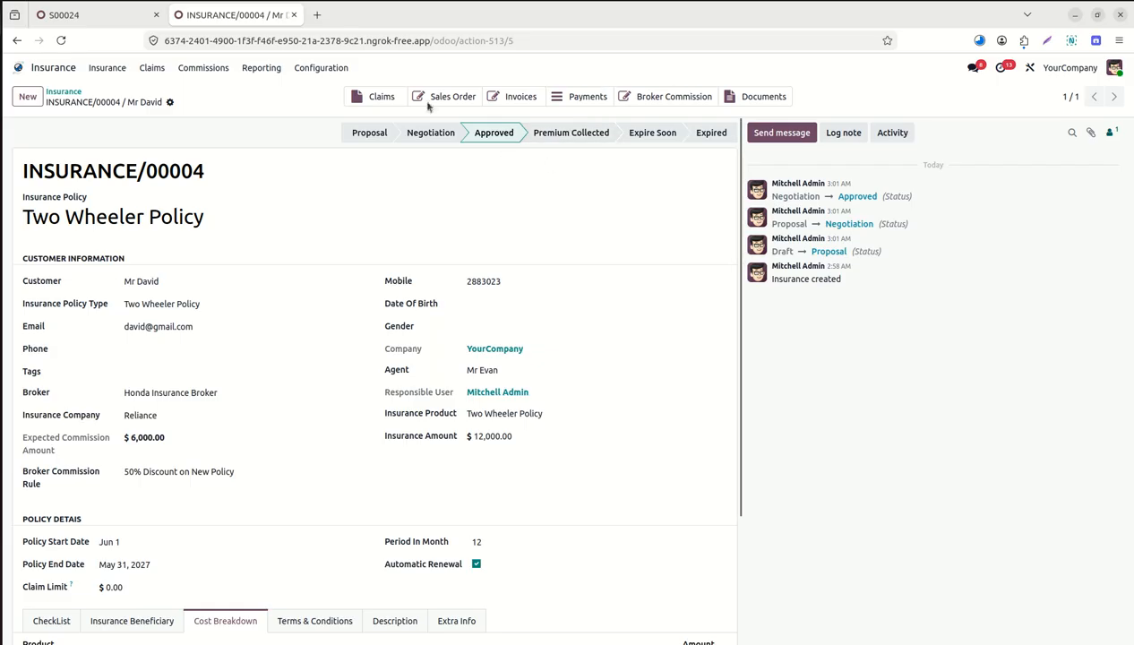
left_click(107, 15)
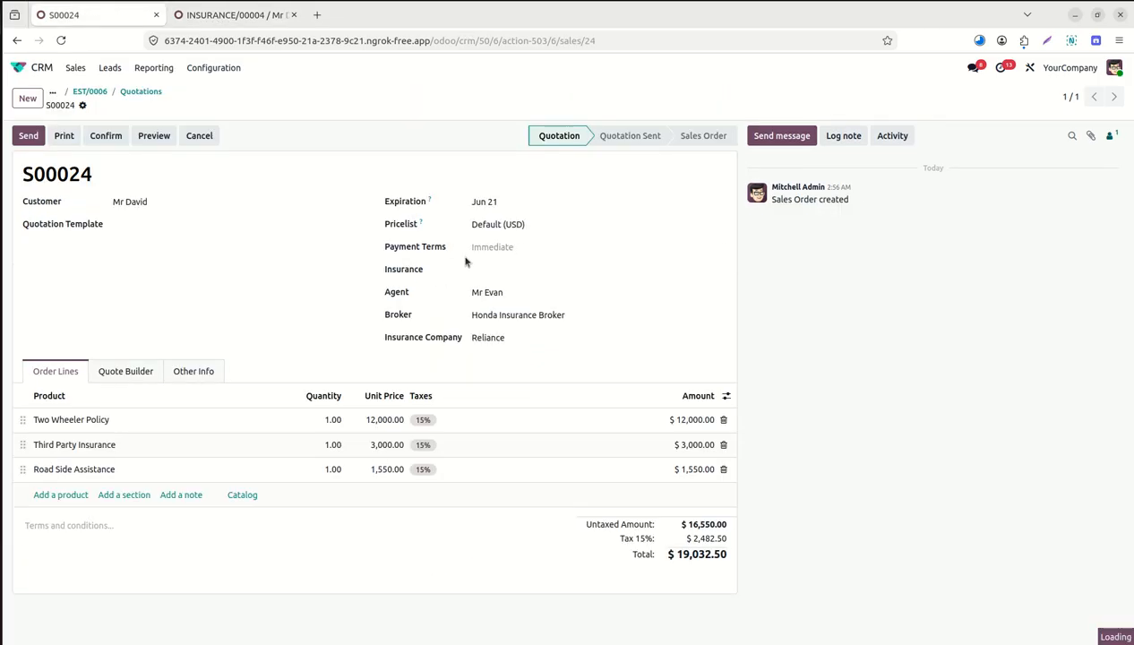
Link quotation S00024 to insurance policy INSURANCE/00004 and save it.
left_click(511, 269)
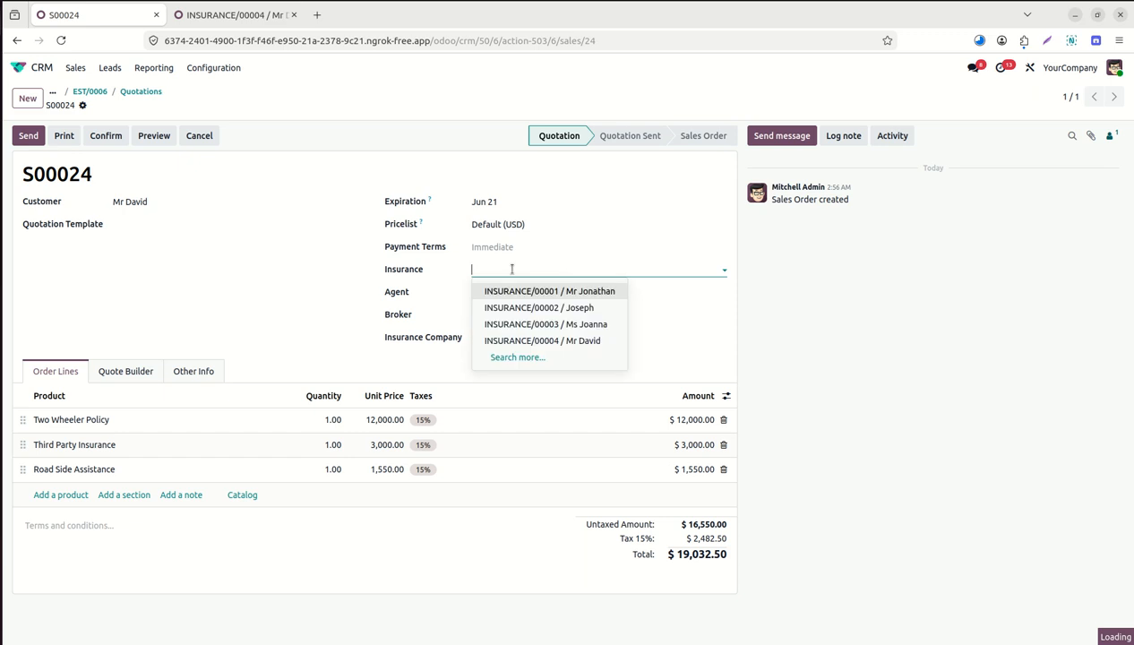
left_click(568, 340)
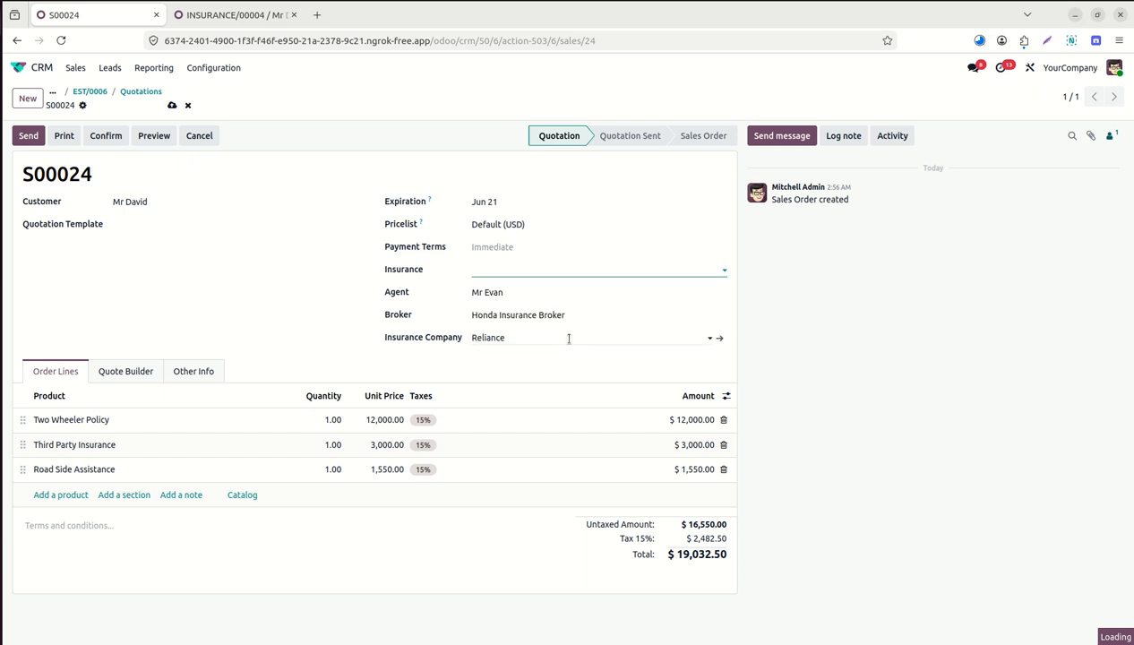
left_click(171, 106)
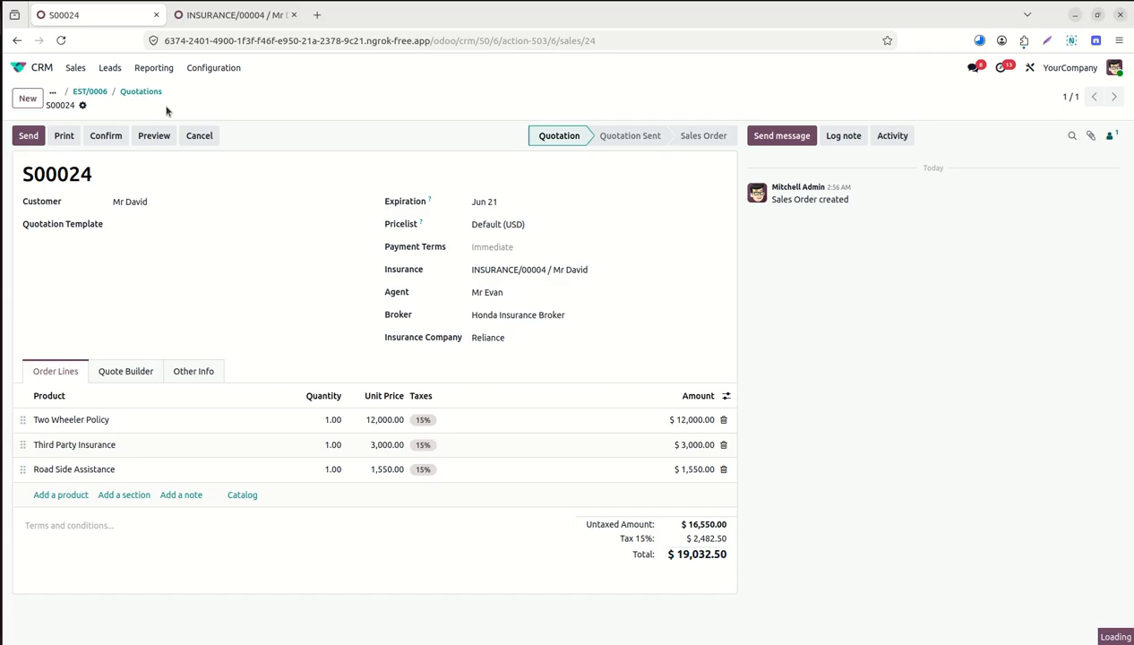
Confirm S00024 as a sales order and create its draft invoice.
left_click(108, 139)
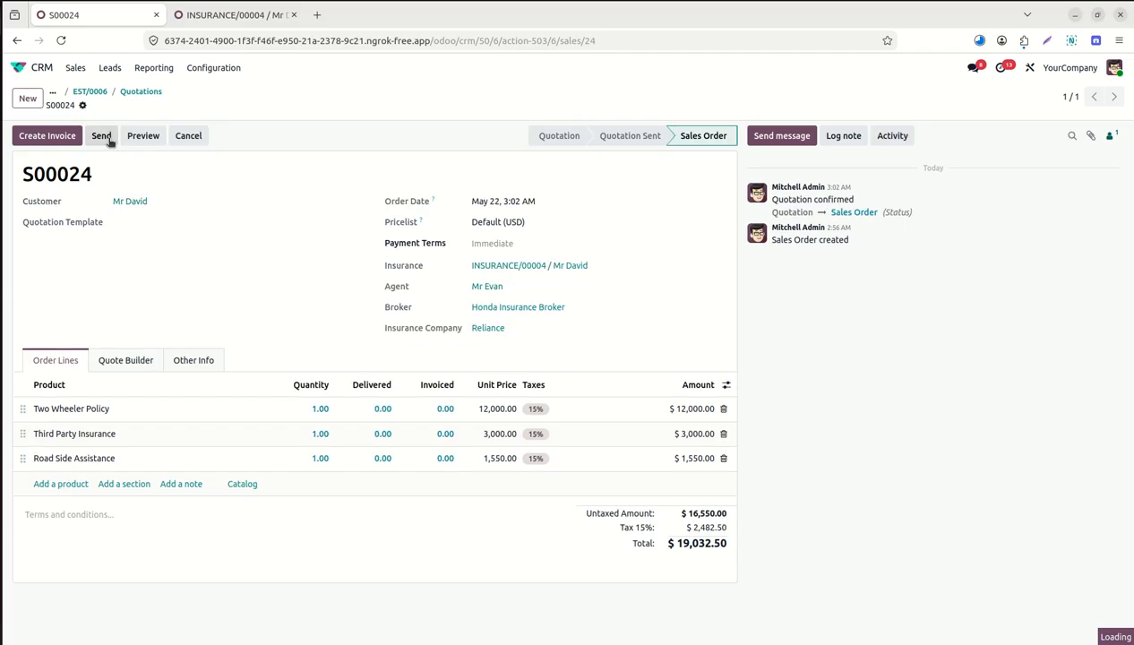
left_click(51, 139)
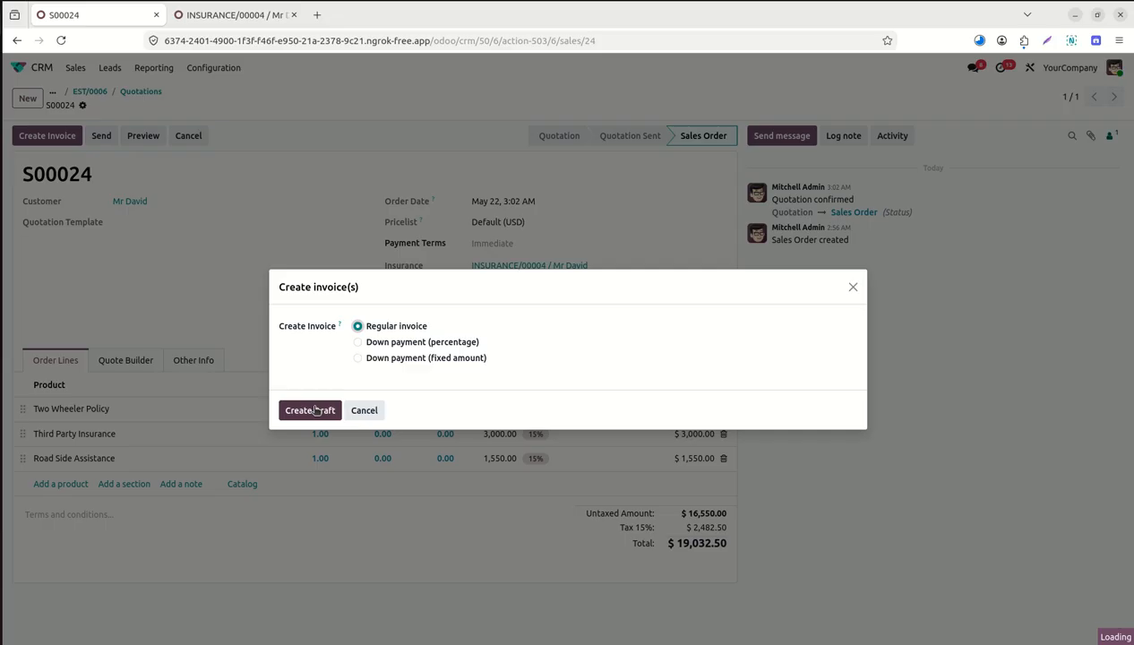
left_click(314, 410)
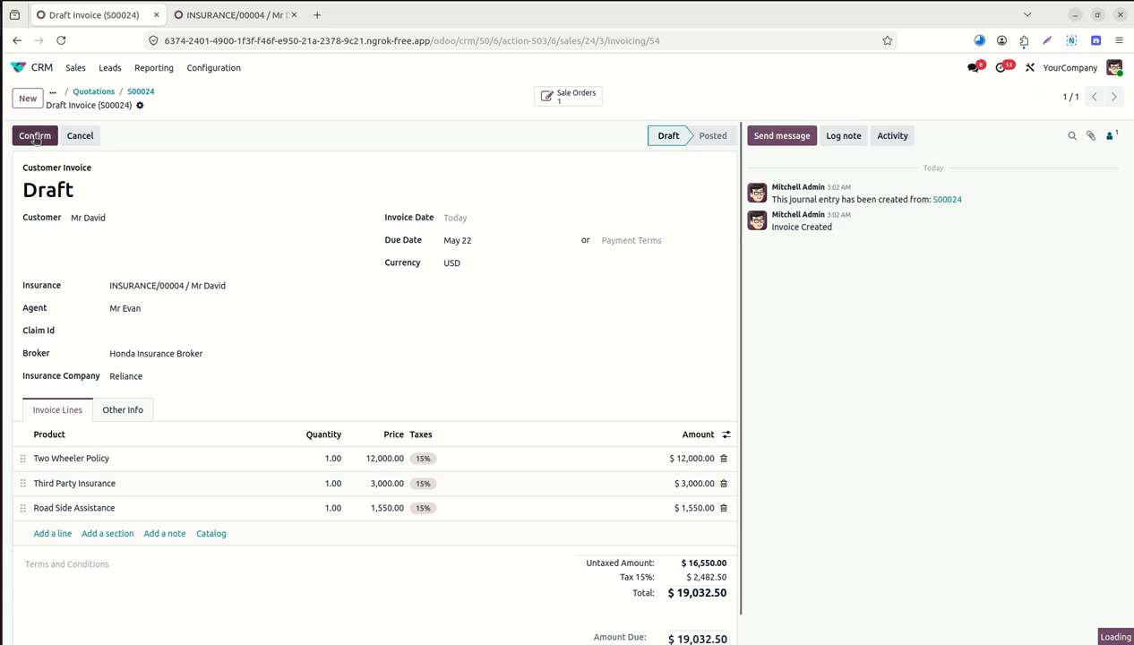
Post invoice INV/2026/00013 and register its full $19,032.50 payment.
left_click(34, 136)
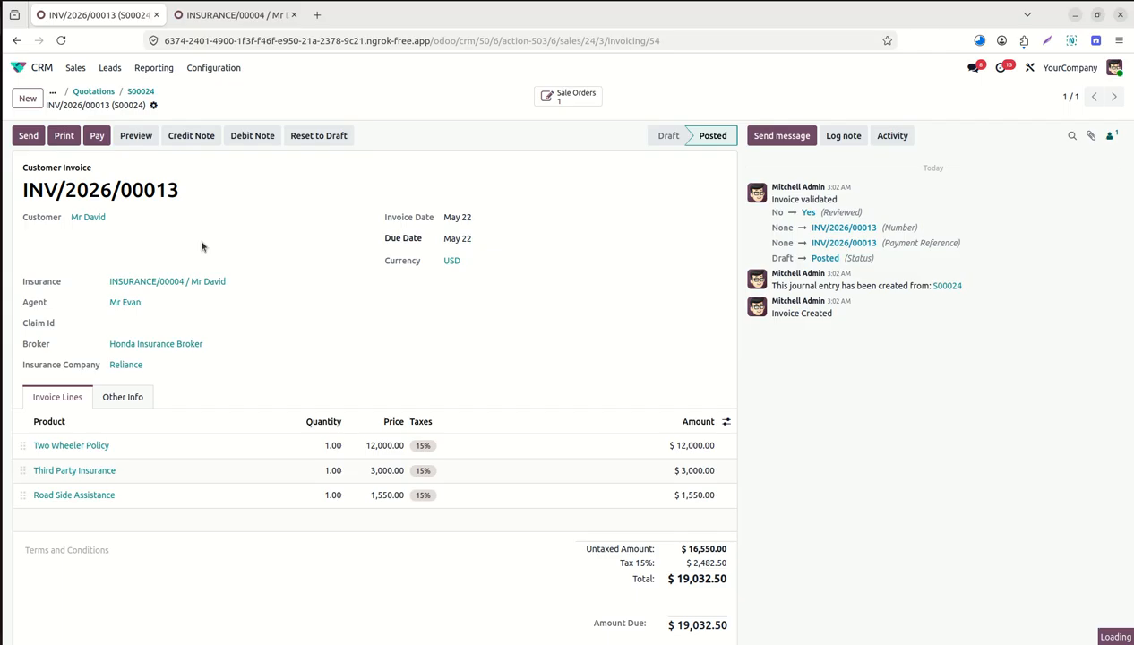
left_click(97, 135)
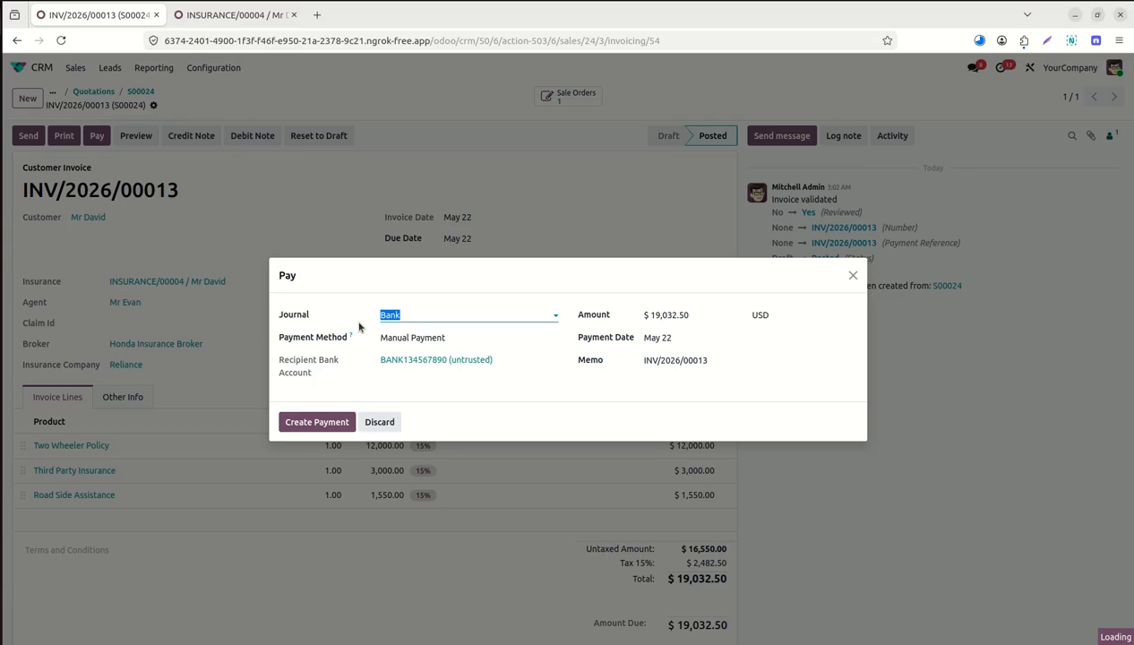
left_click(331, 423)
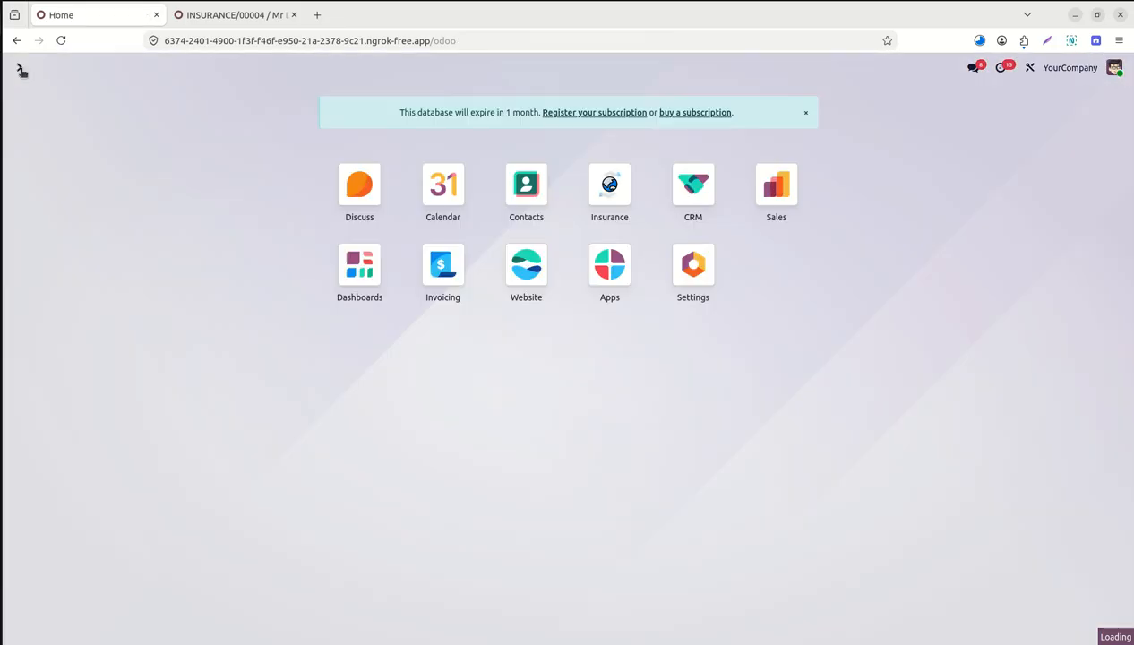
left_click(19, 68)
left_click(609, 185)
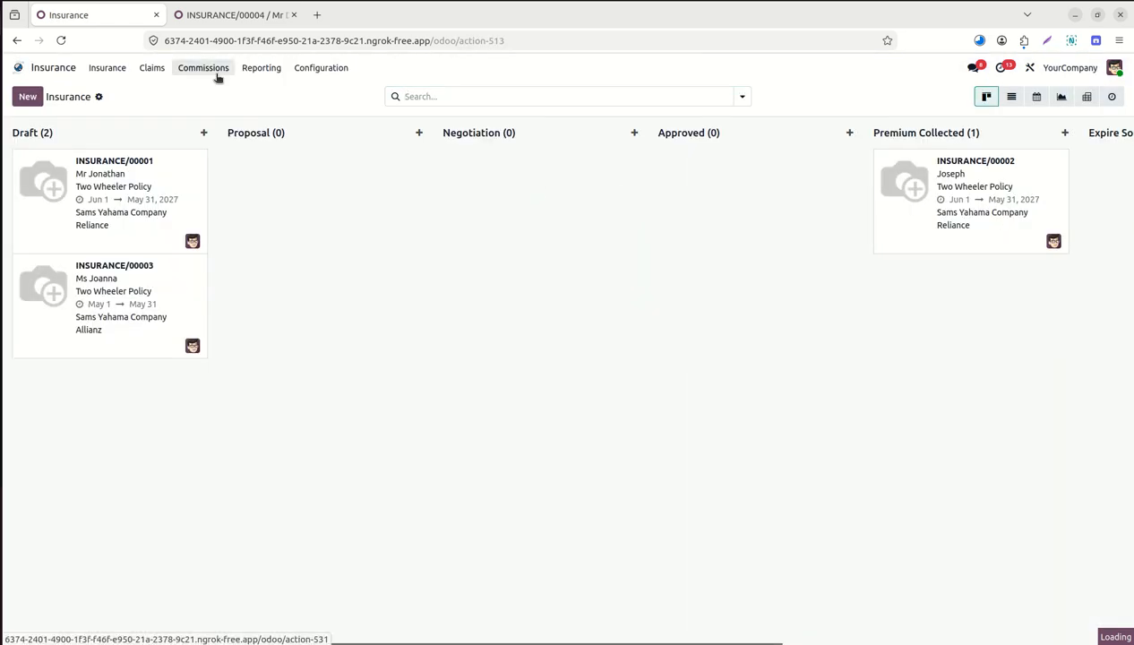
Approve commission BROKER/COMMISSION/00002, then advance policy INSURANCE/00004 to Premium Collected.
left_click(209, 73)
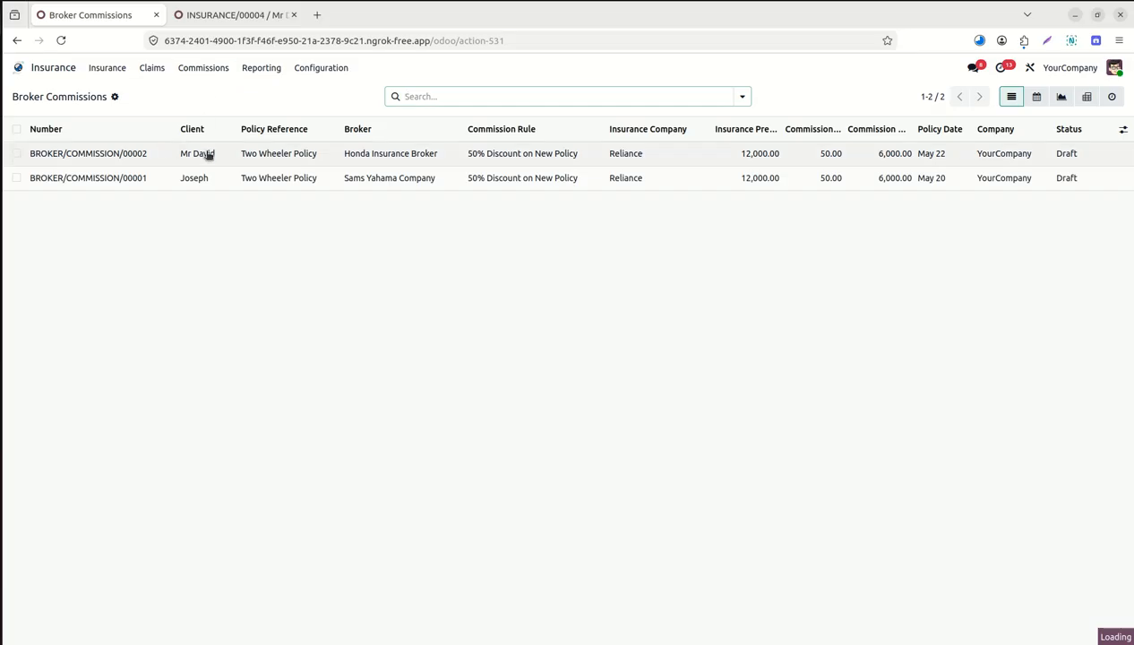
left_click(147, 156)
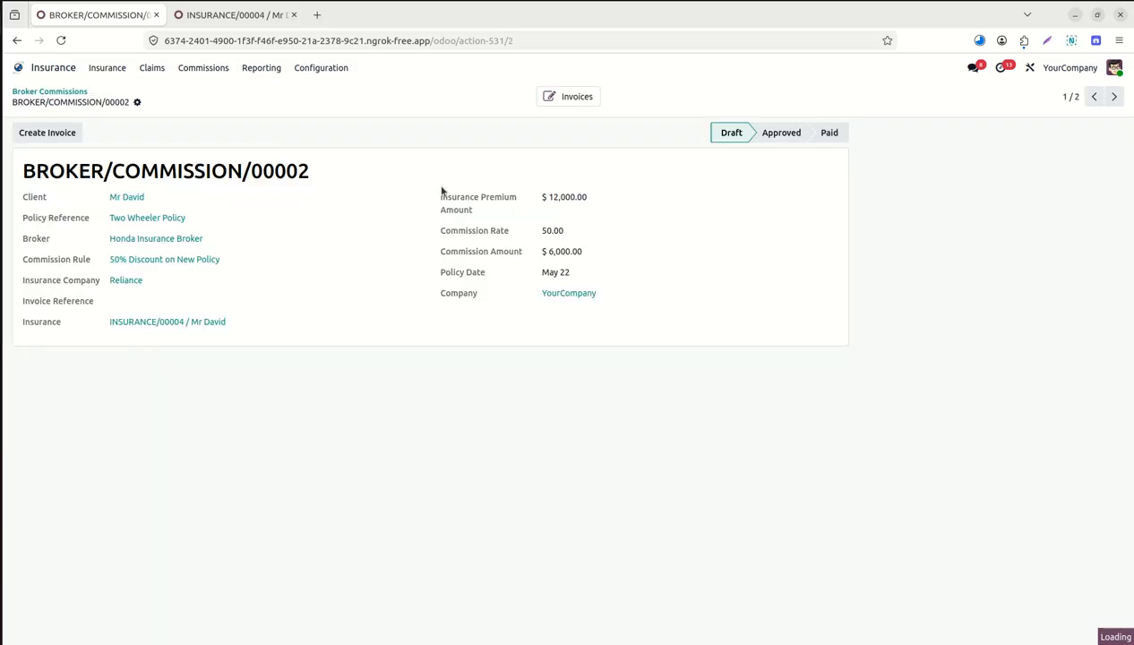
left_click(781, 133)
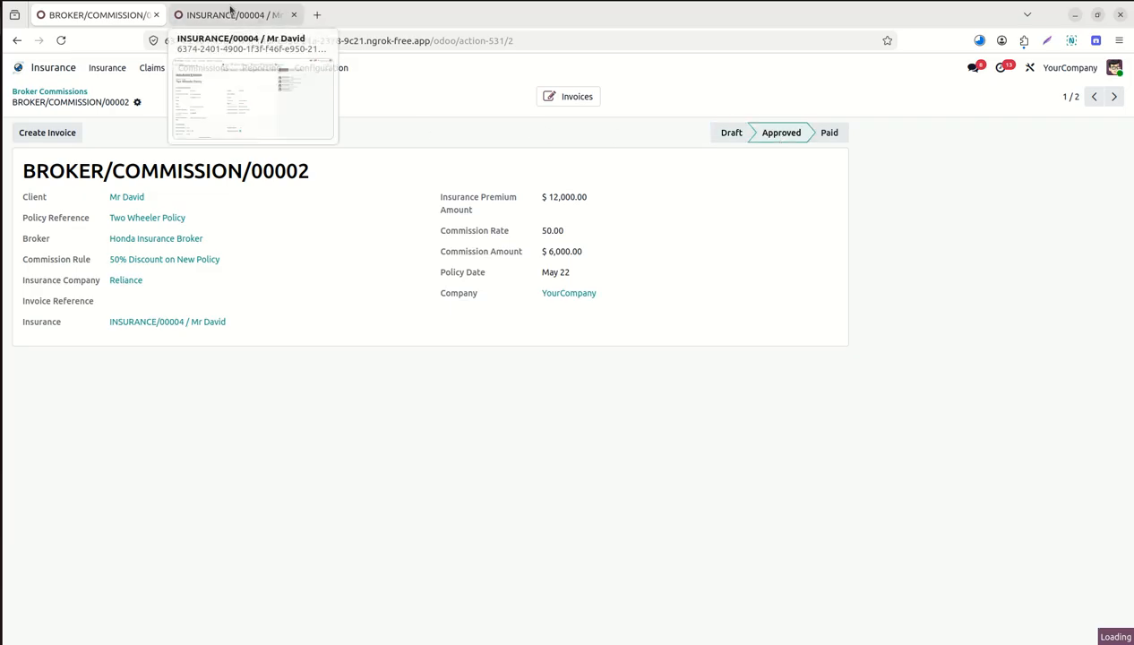
left_click(231, 14)
left_click(566, 131)
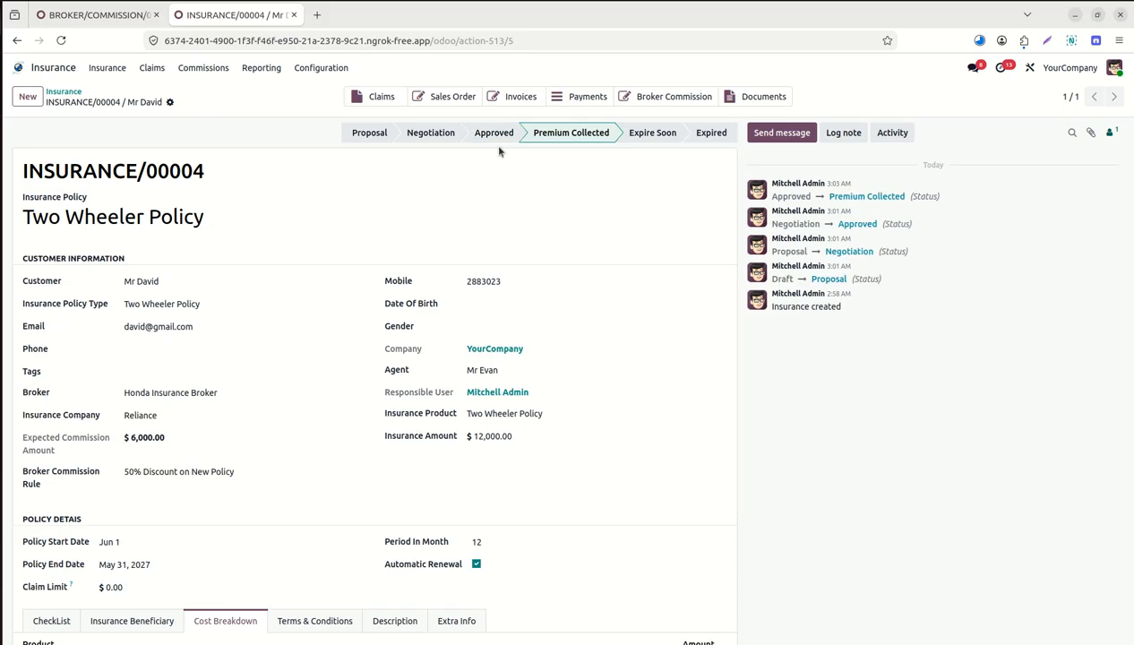
Print the Insurance Request report for policy INSURANCE/00004 from the gear menu.
left_click(170, 103)
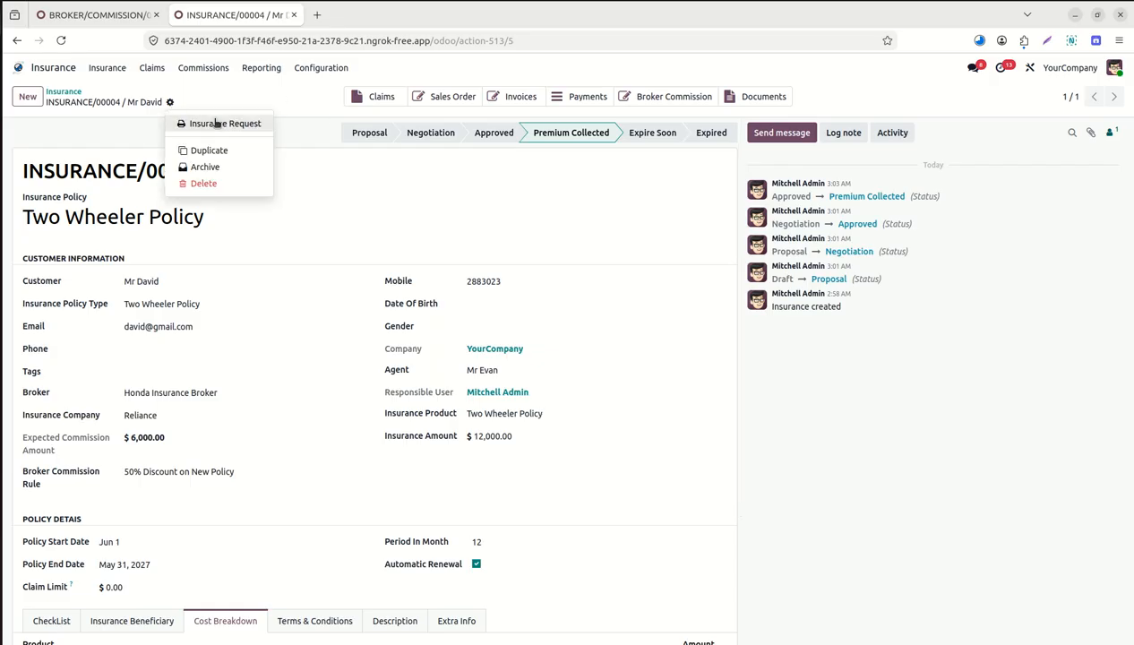
left_click(216, 122)
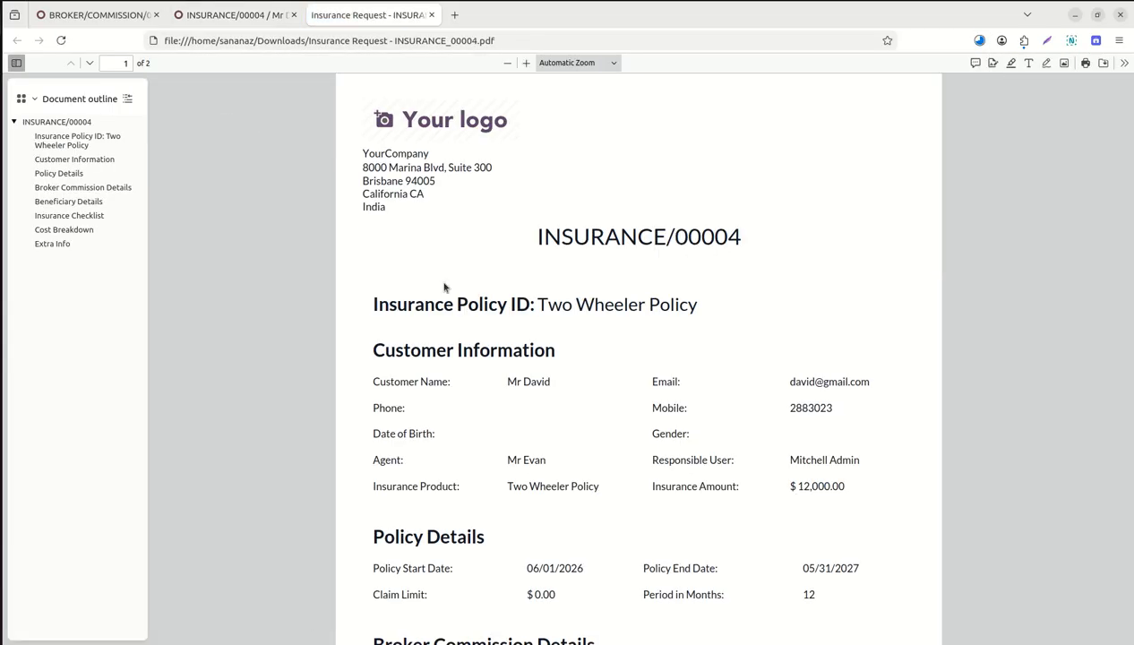
Scroll through the INSURANCE/00004 Insurance Request PDF, then return to the policy record tab.
scroll(444, 287, "down", 2)
scroll(444, 287, "down", 5)
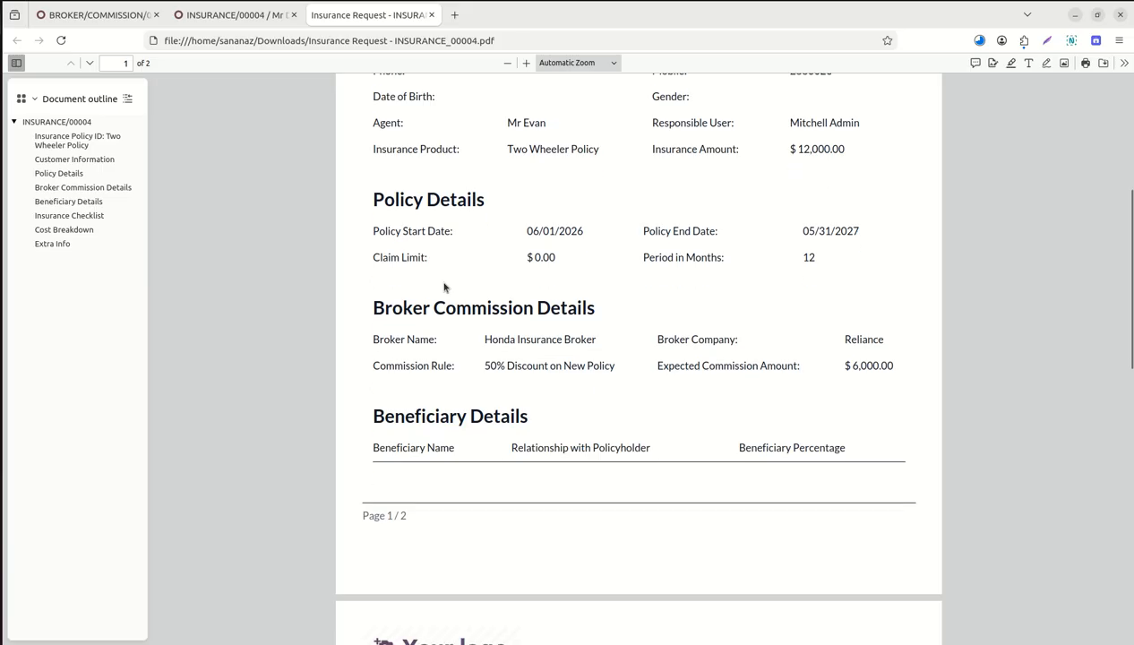
scroll(444, 286, "down", 4)
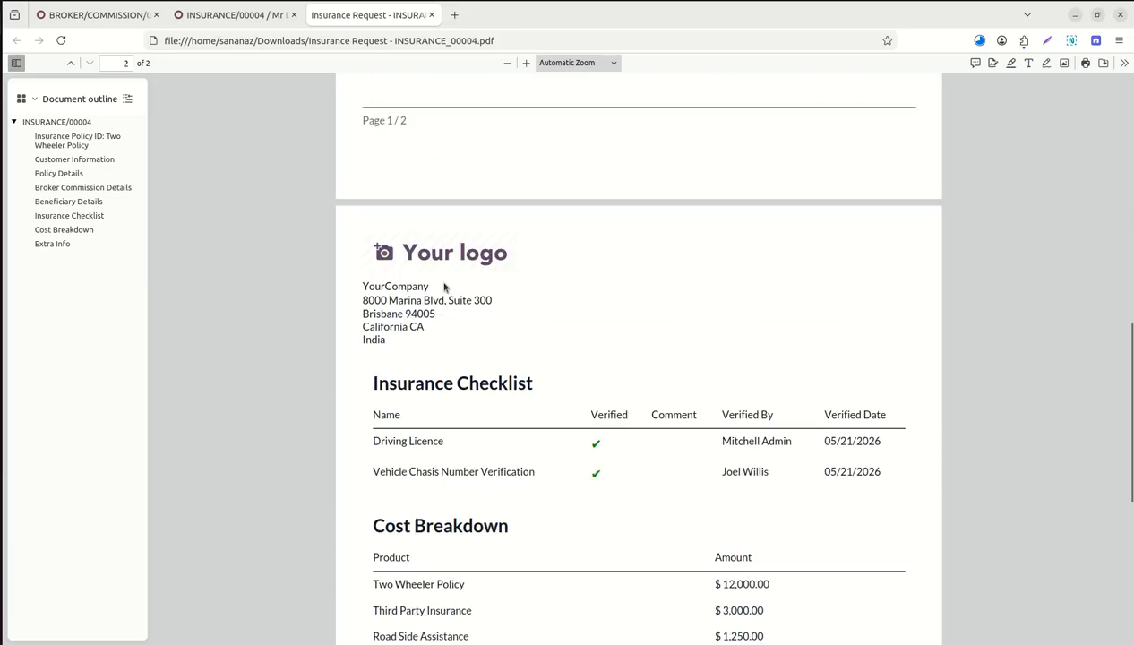
scroll(444, 286, "down", 4)
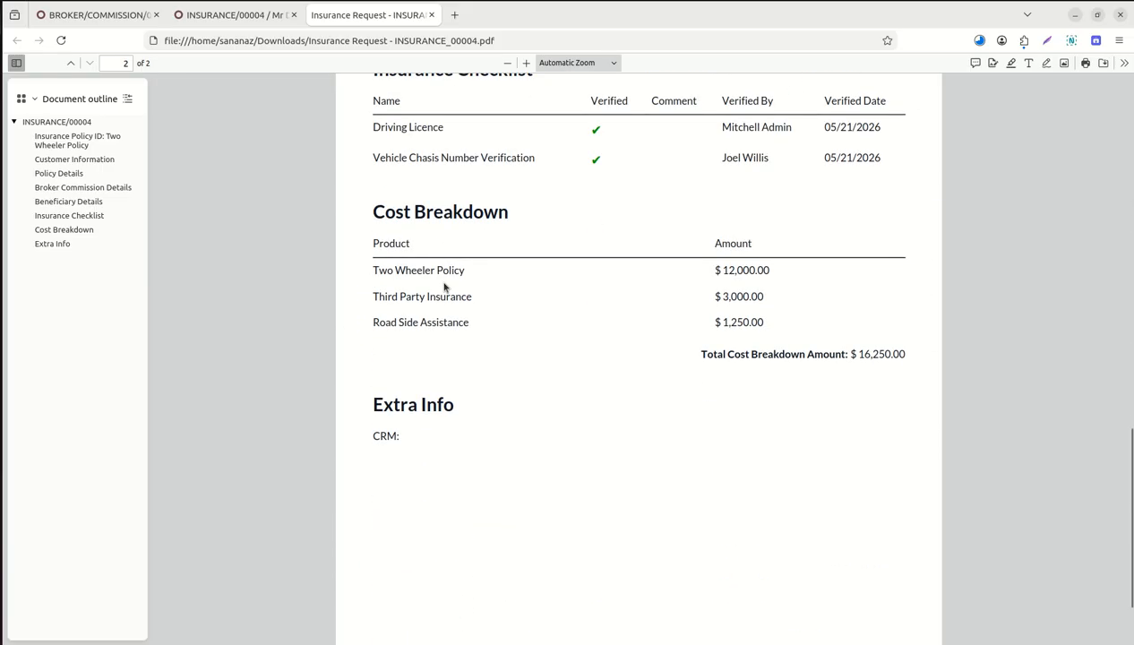
scroll(444, 287, "up", 1)
scroll(444, 286, "up", 12)
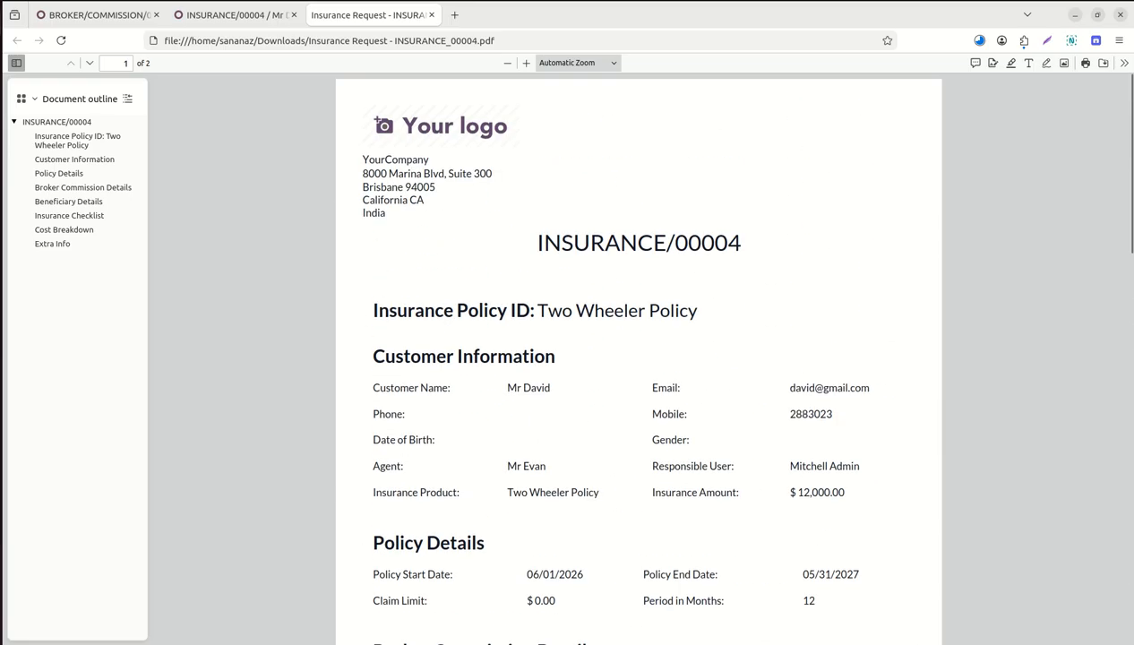
left_click(206, 14)
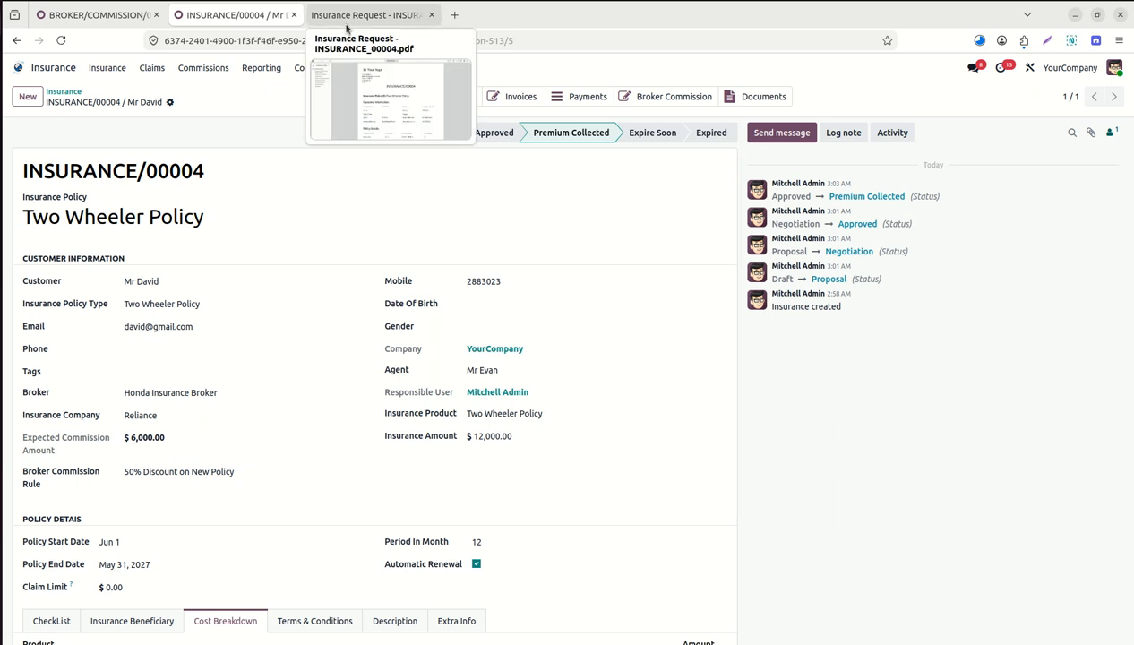
left_click(670, 97)
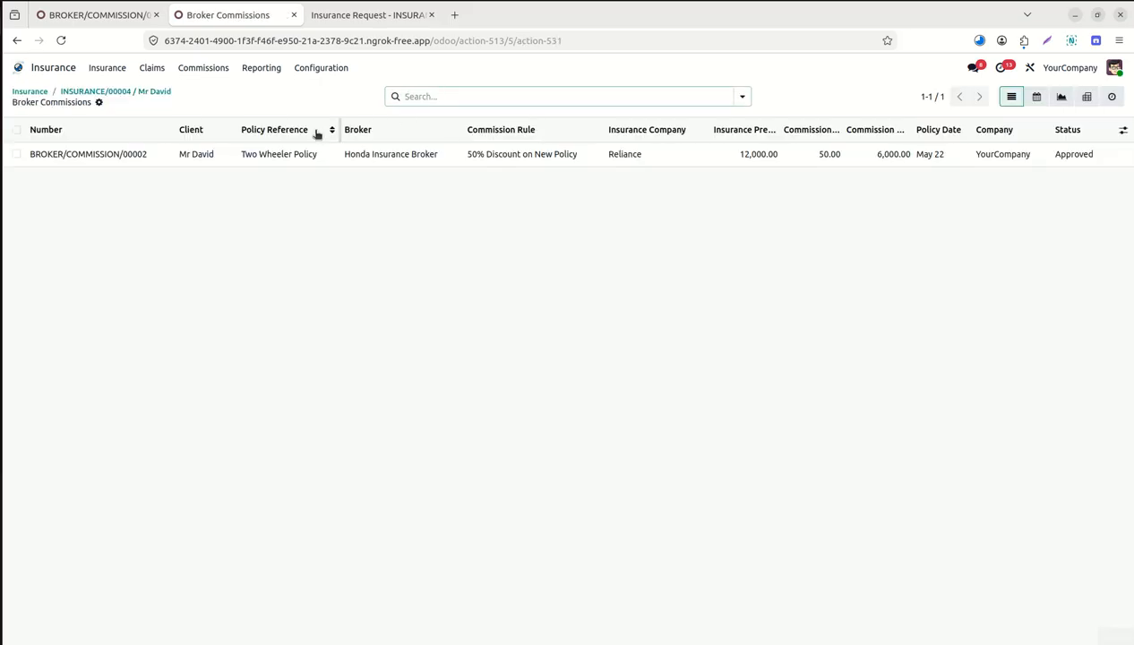
left_click(145, 93)
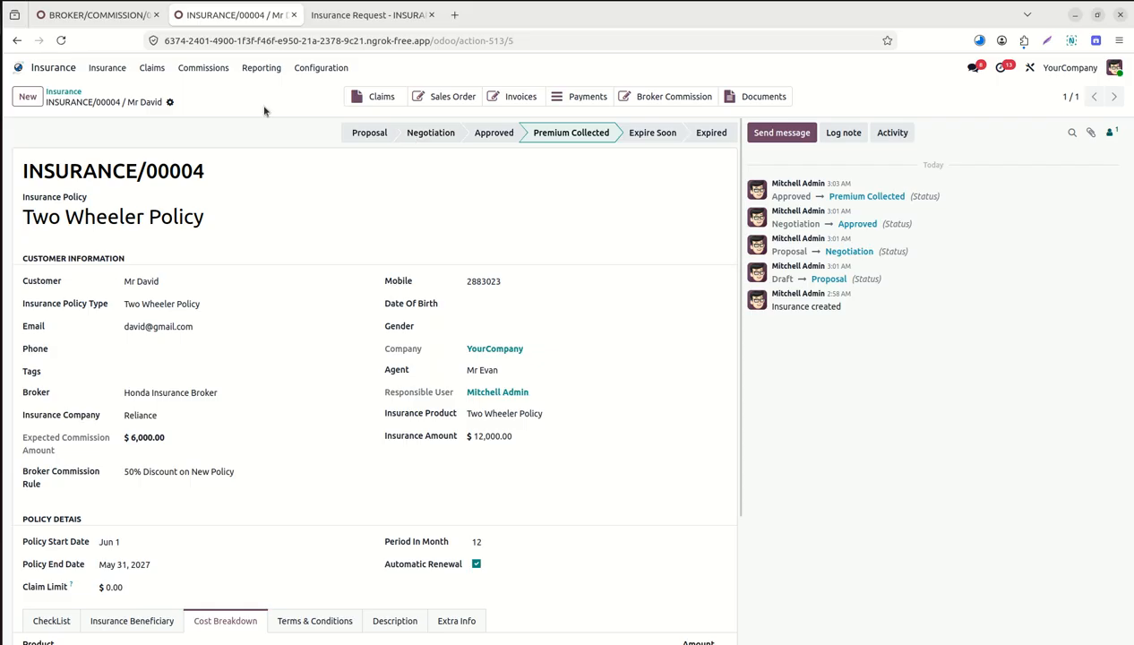
Try invoicing both broker commissions via Create invoice(s), then dismiss the invoice-already-exists error.
left_click(215, 69)
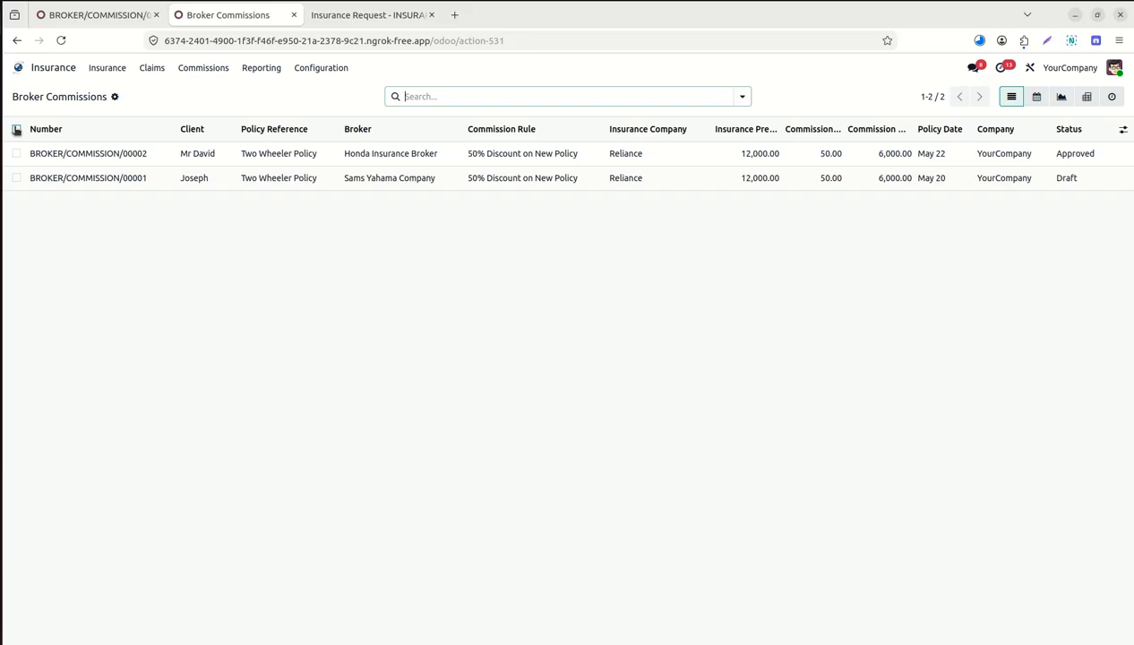
left_click(16, 129)
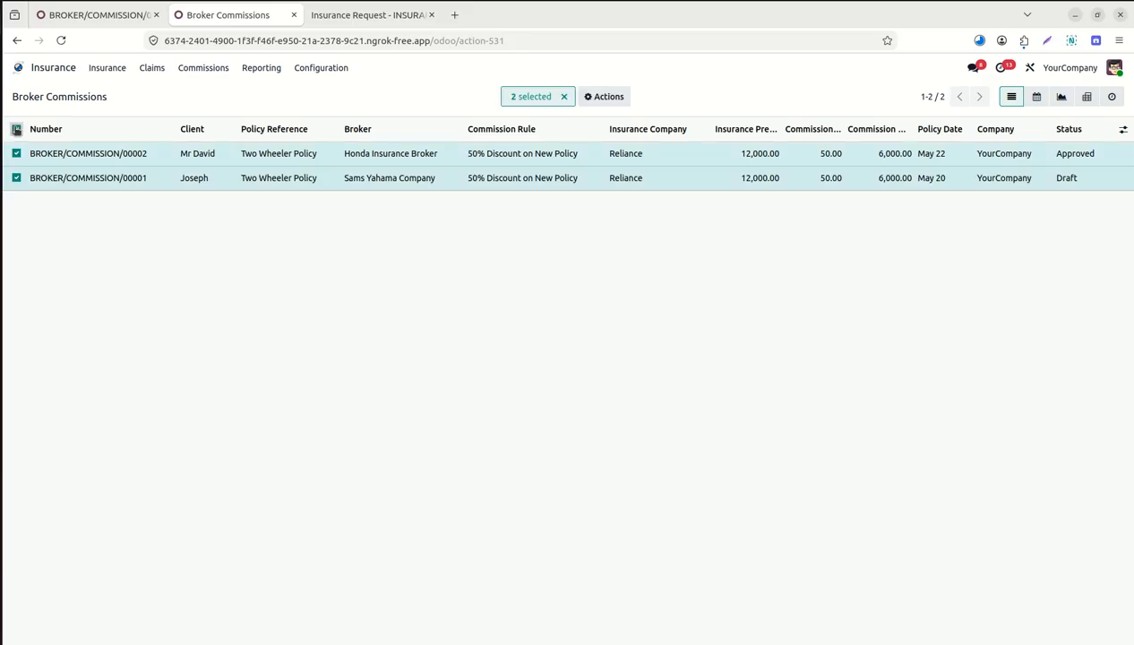
left_click(606, 96)
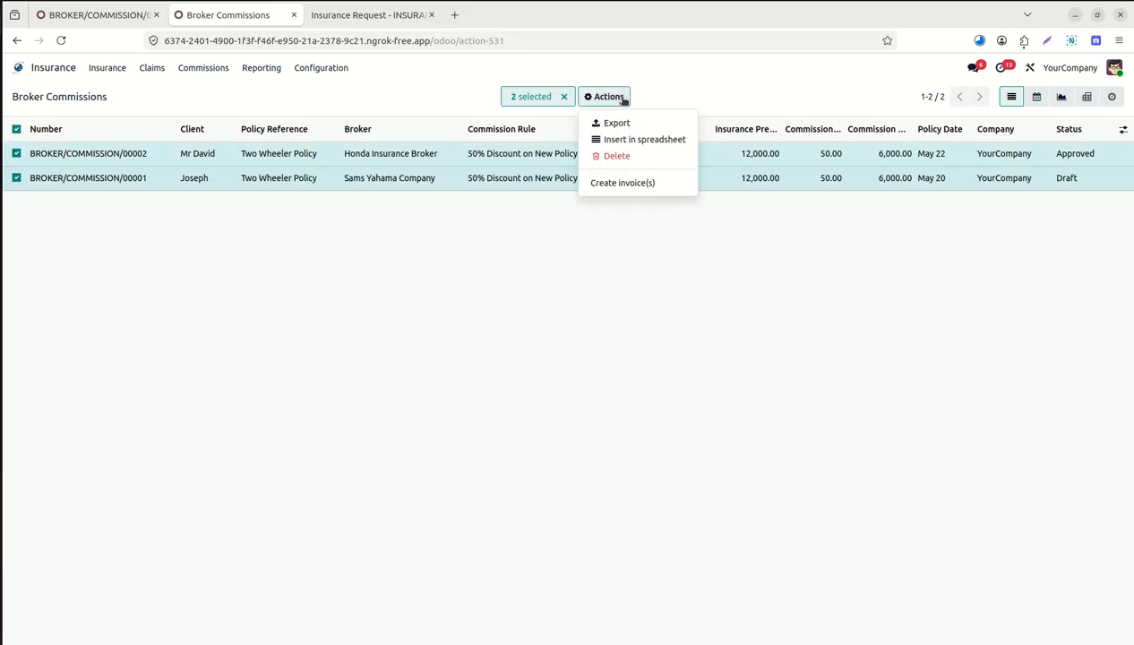
left_click(641, 183)
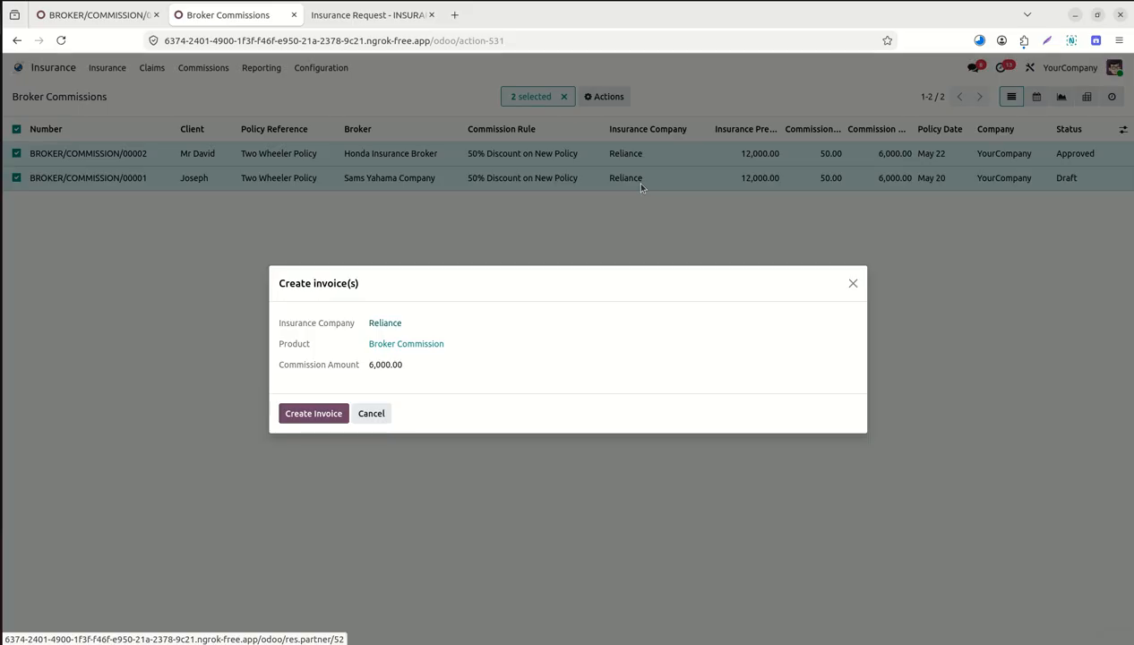
left_click(314, 414)
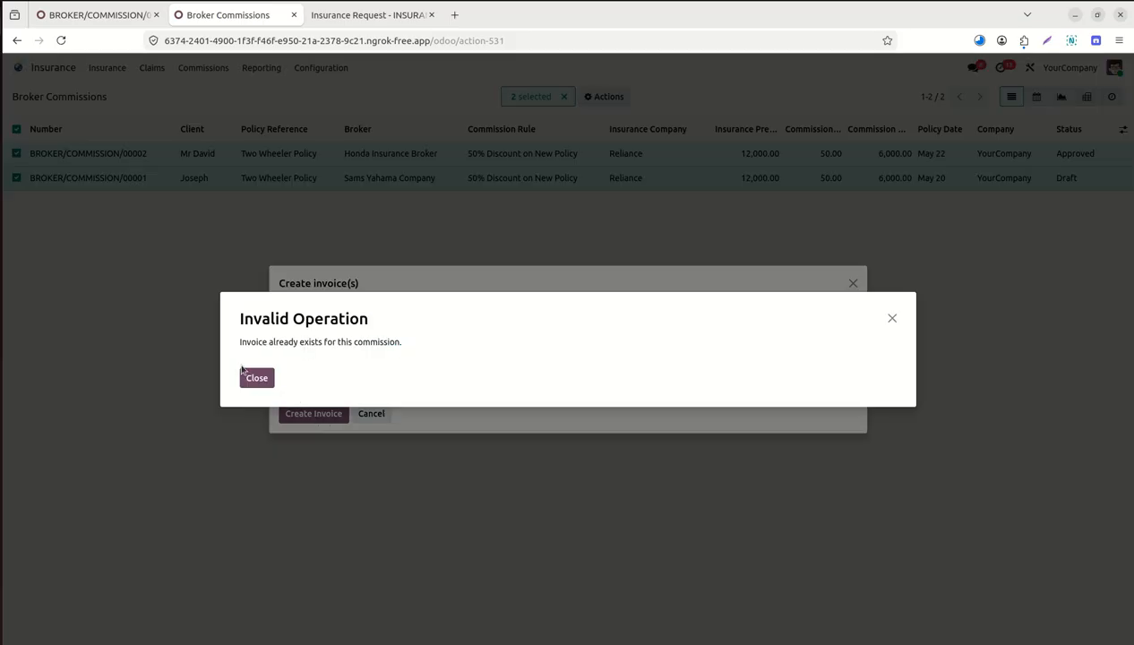
left_click(257, 377)
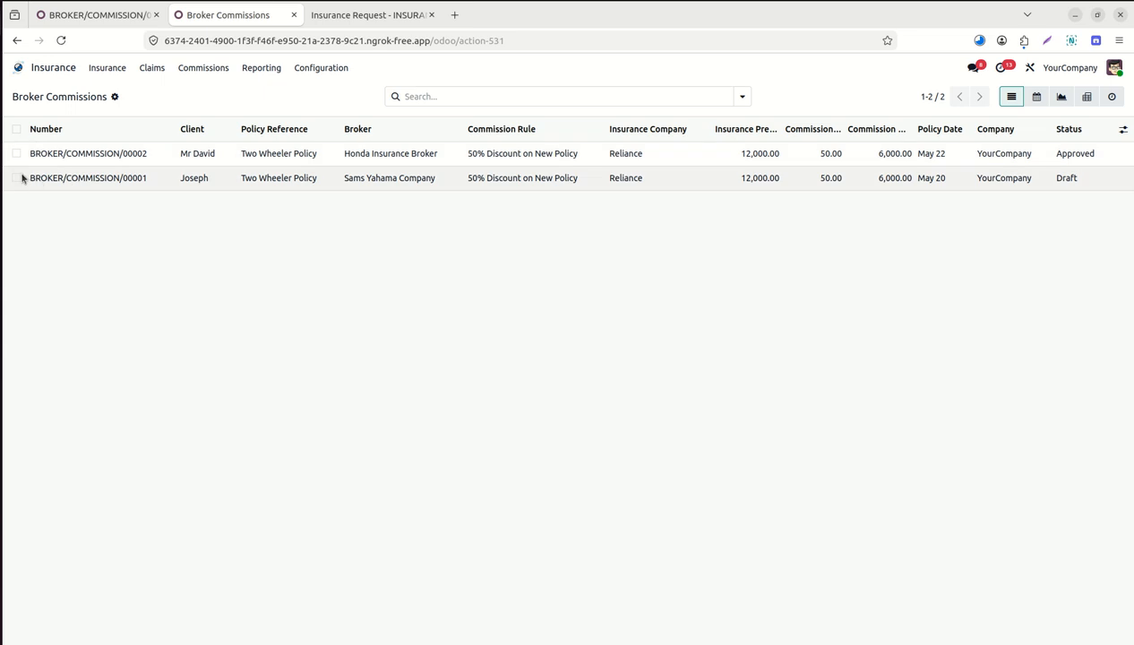
Create a $6,000 invoice to Reliance for BROKER/COMMISSION/00002 alone.
left_click(16, 154)
left_click(606, 97)
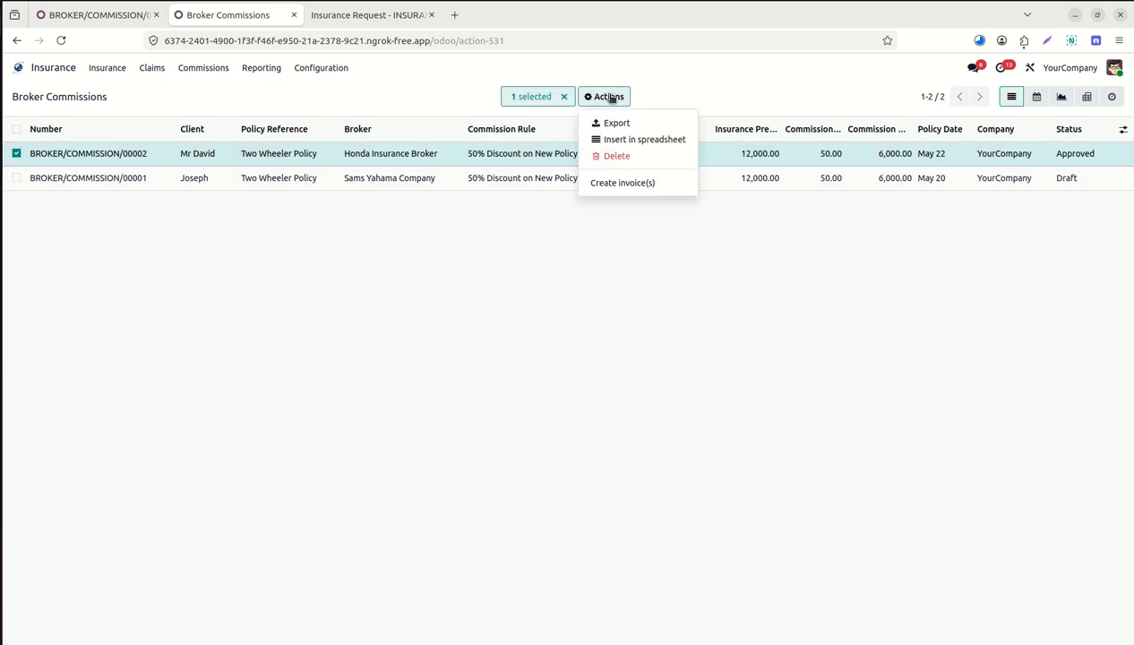
left_click(627, 183)
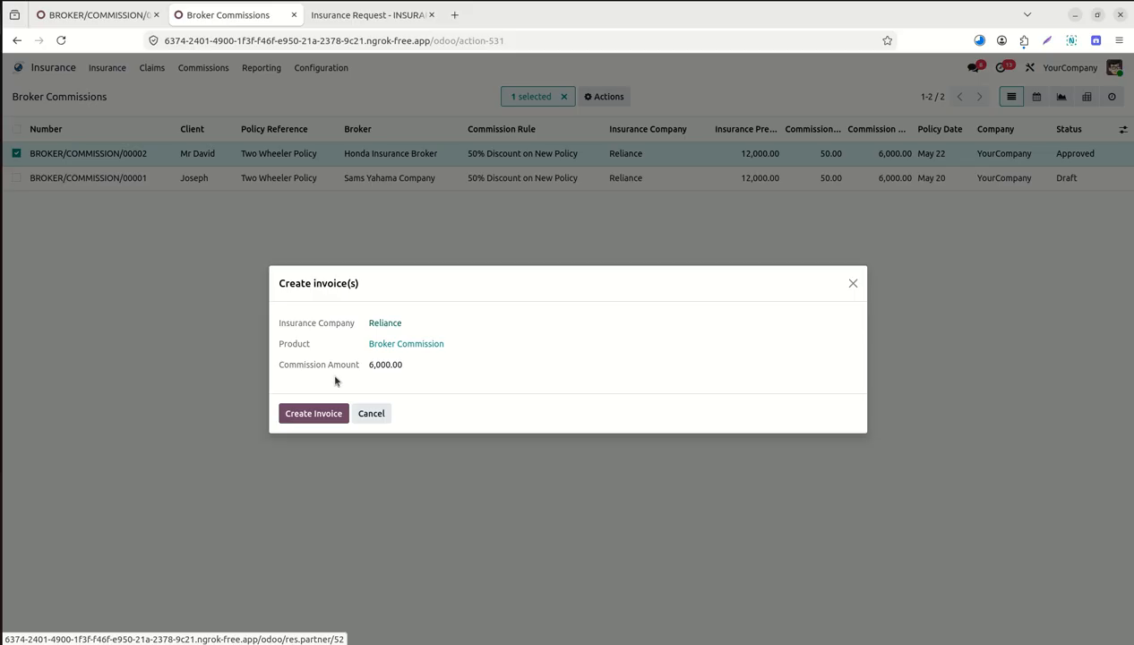
left_click(327, 415)
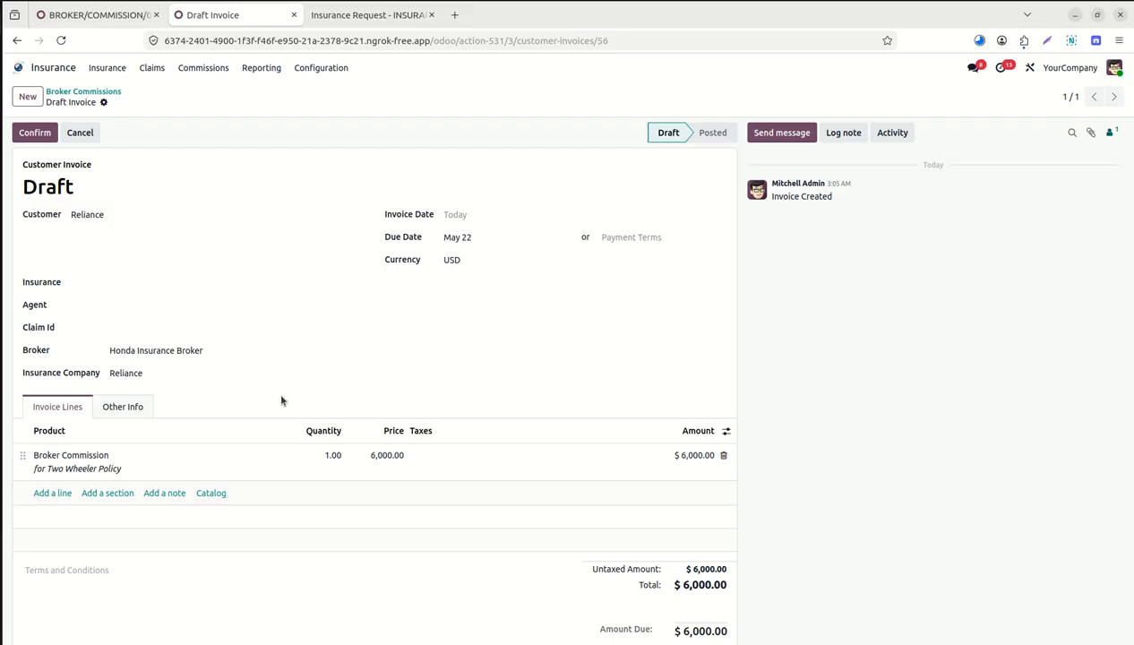
Leave the insurance link empty, post the invoice as INV/2026/00014, and start payment.
left_click(192, 284)
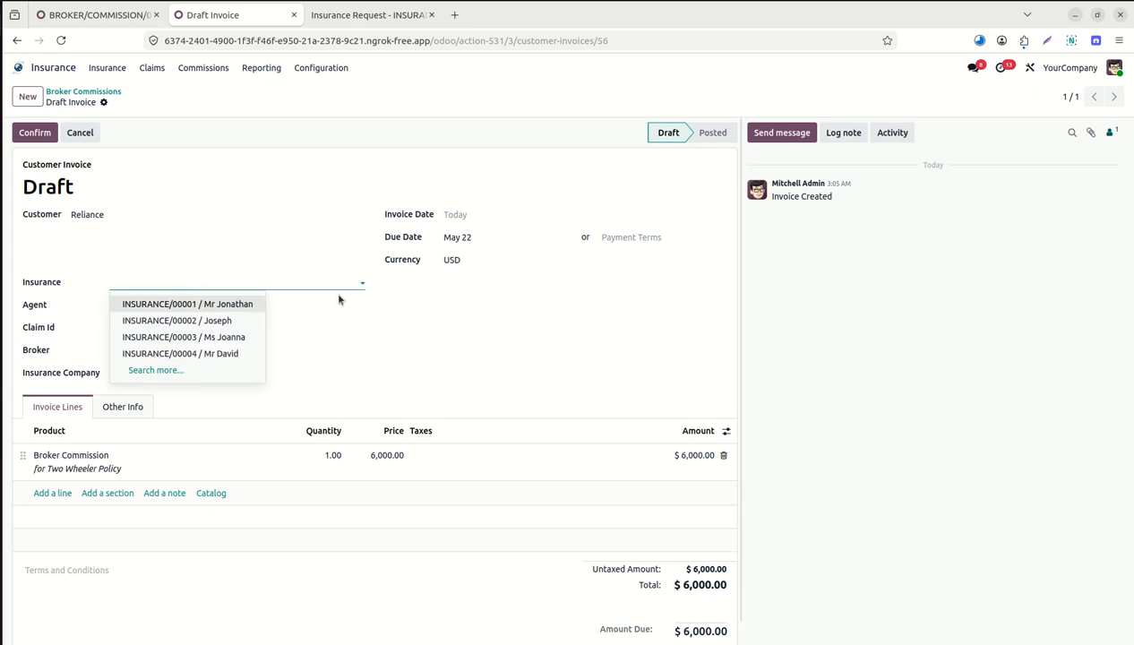
left_click(370, 333)
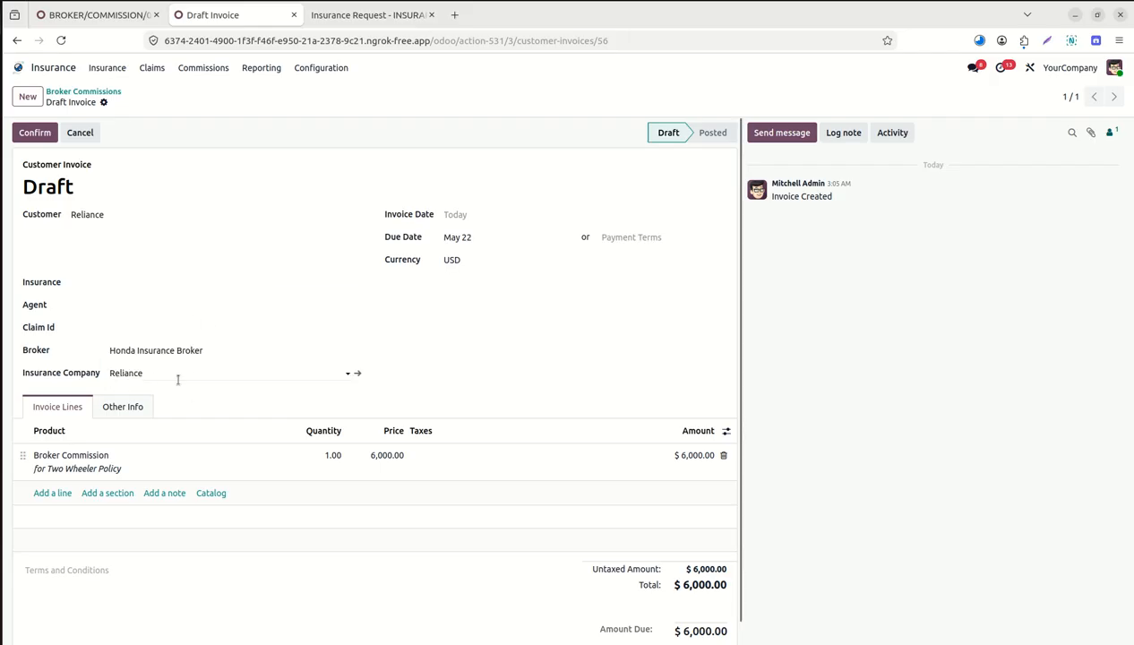
left_click(41, 132)
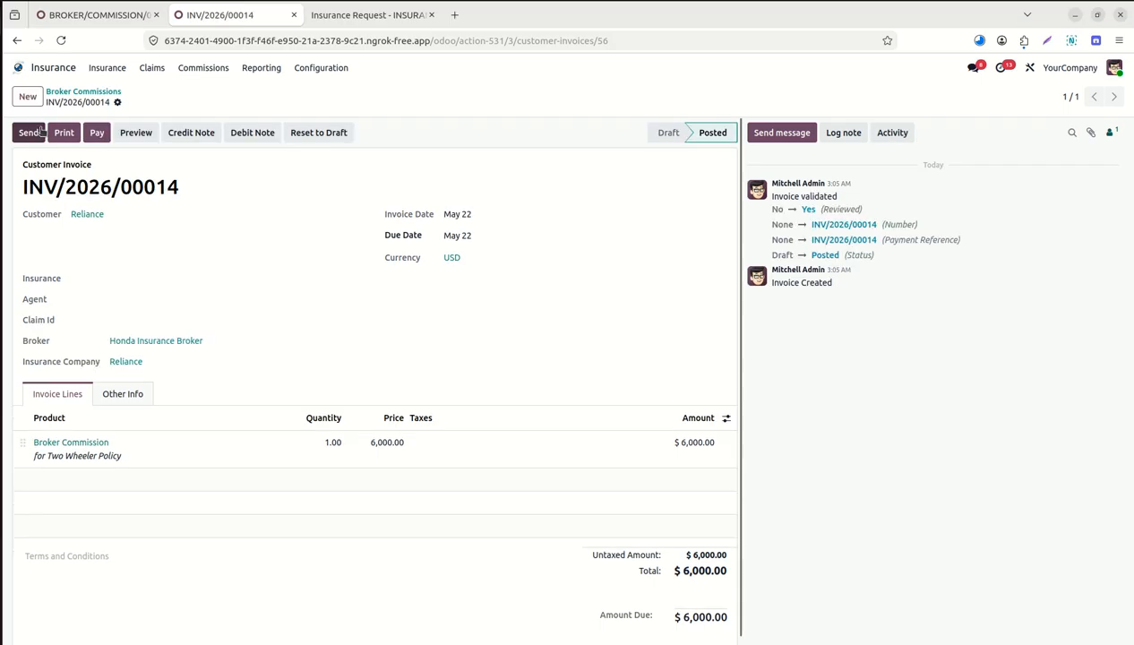
left_click(100, 133)
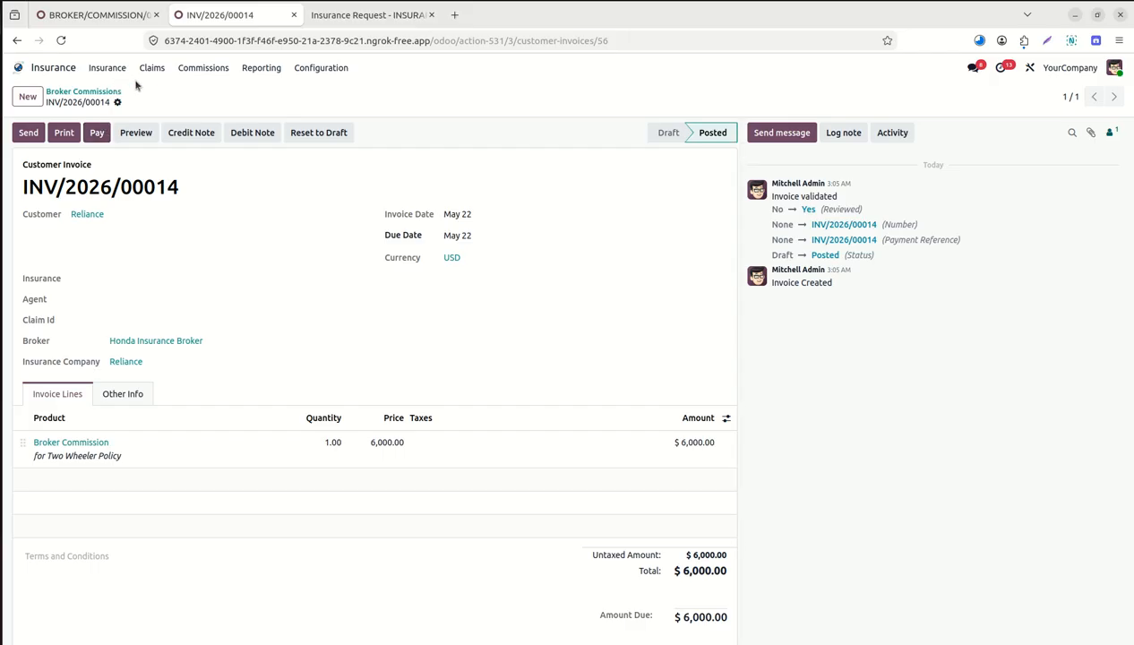
left_click(207, 68)
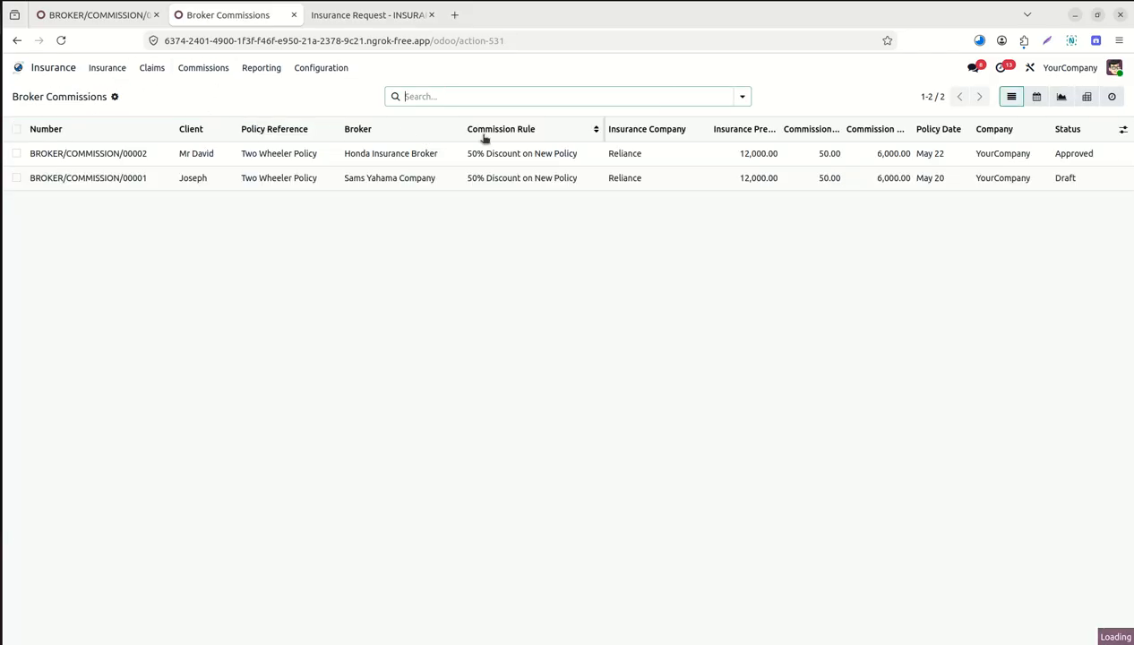
Switch Broker Commissions to pivot view summing premium and commission per broker.
left_click(1038, 97)
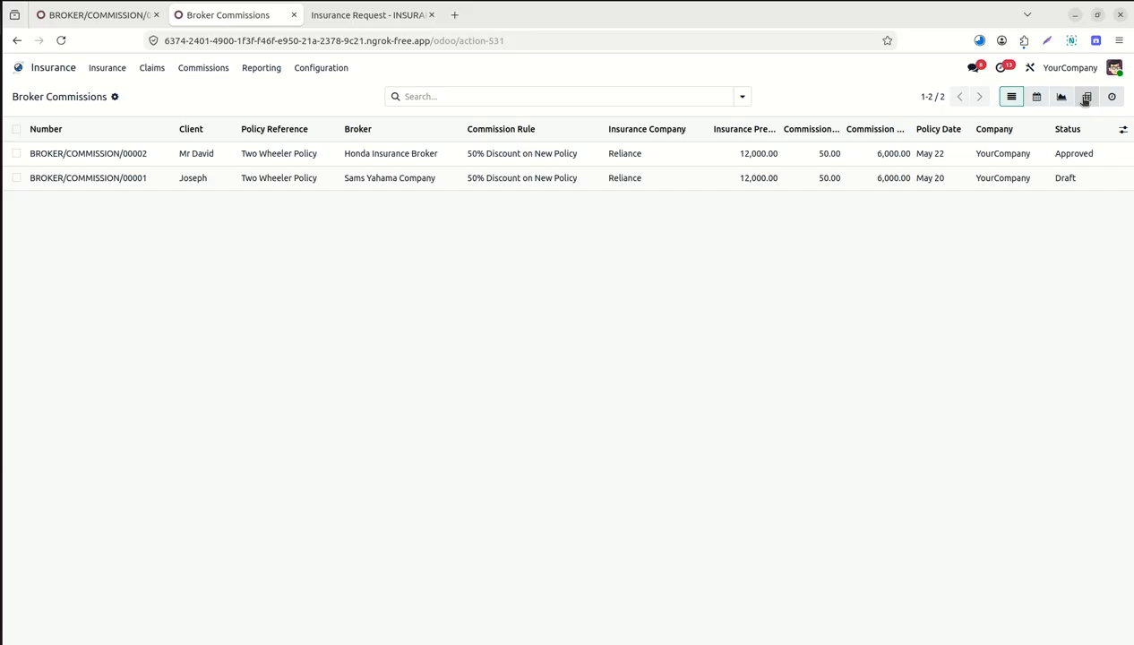
left_click(1085, 97)
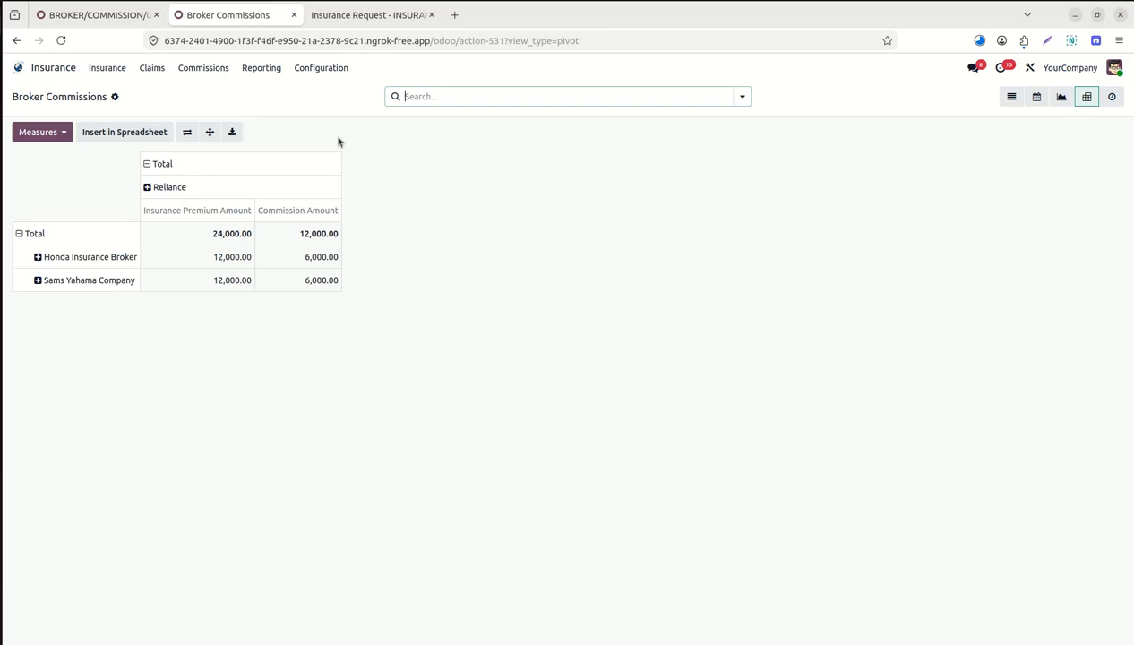
Go back to the apps home and open the CRM Pipeline.
left_click(22, 71)
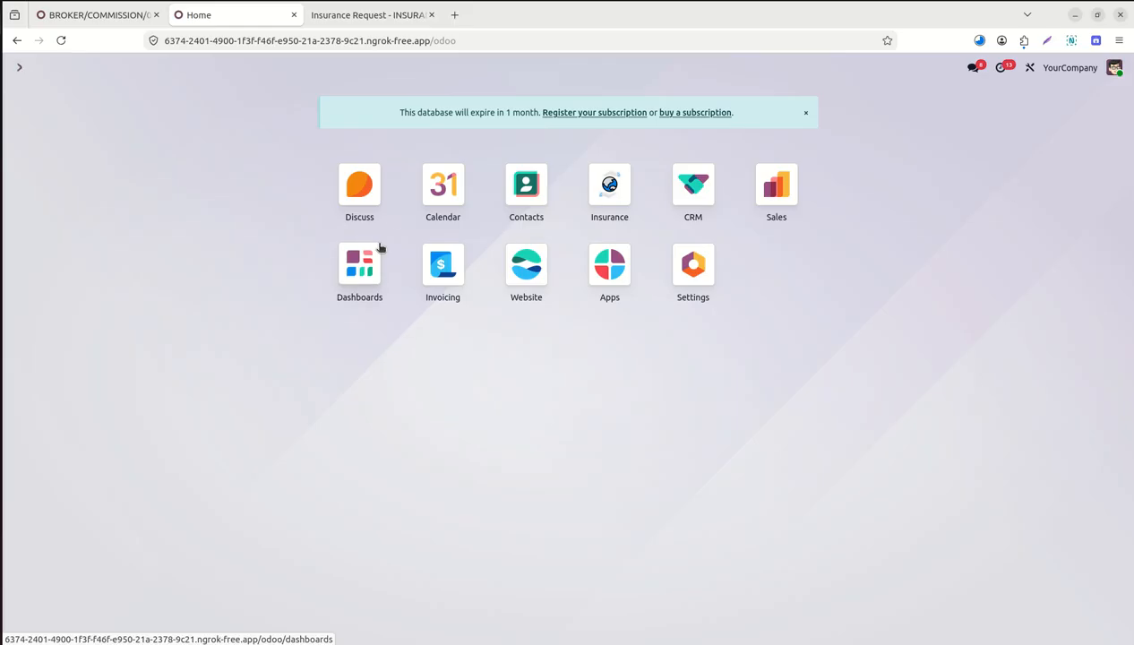
left_click(701, 198)
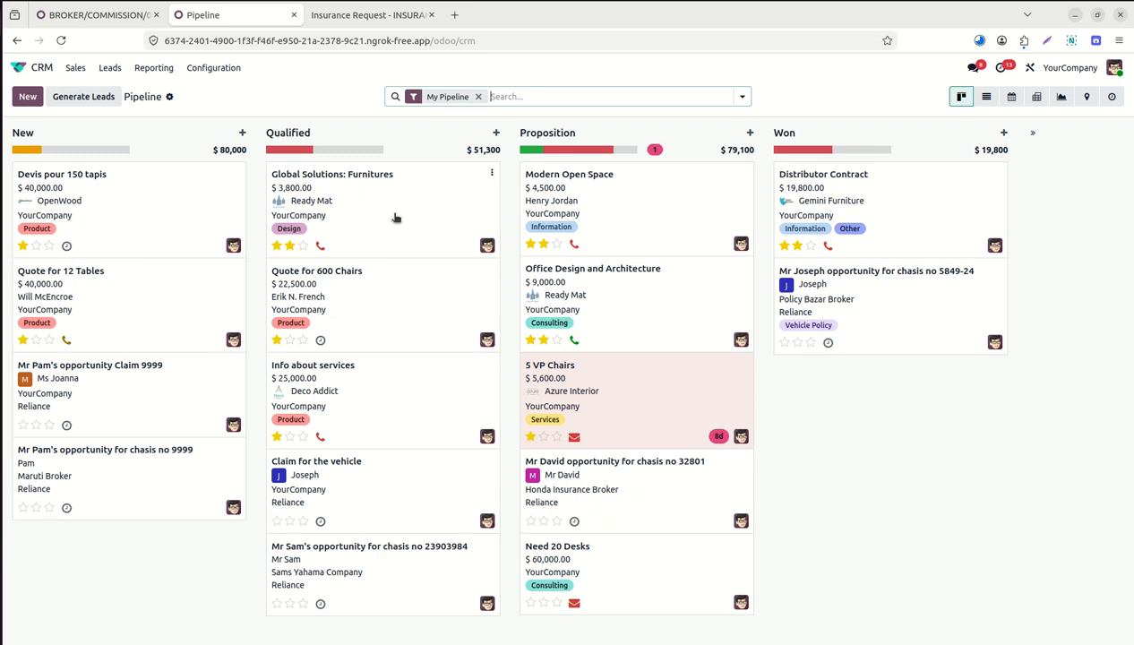
Quick-add an opportunity for the customer contact in the New stage and open it.
left_click(20, 101)
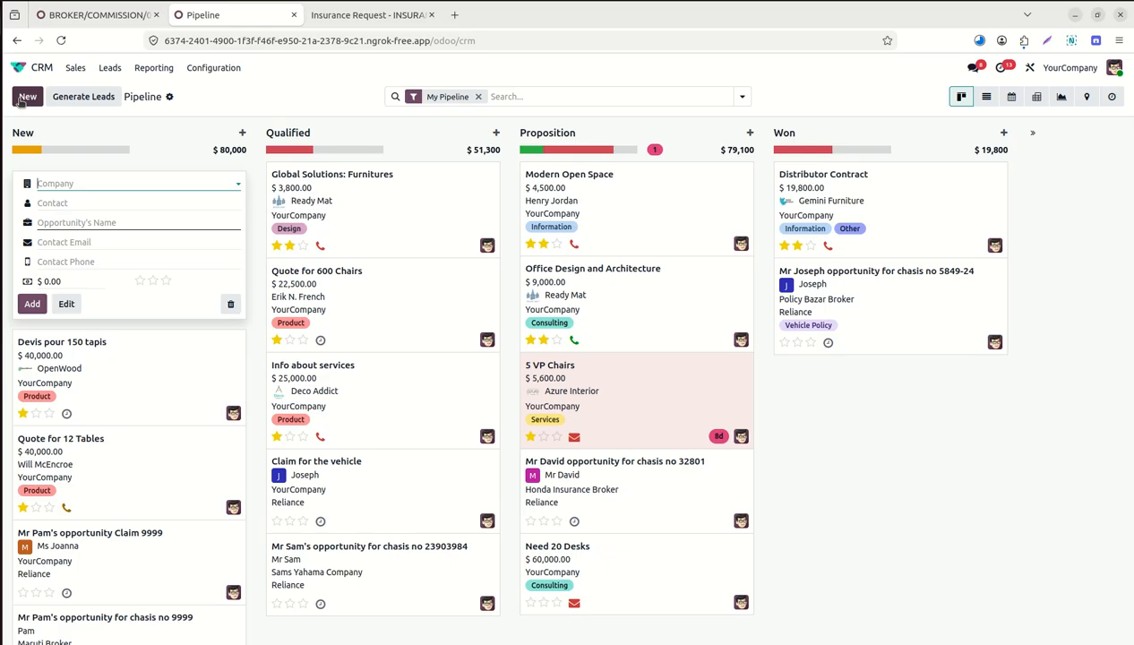
left_click(81, 201)
type("david")
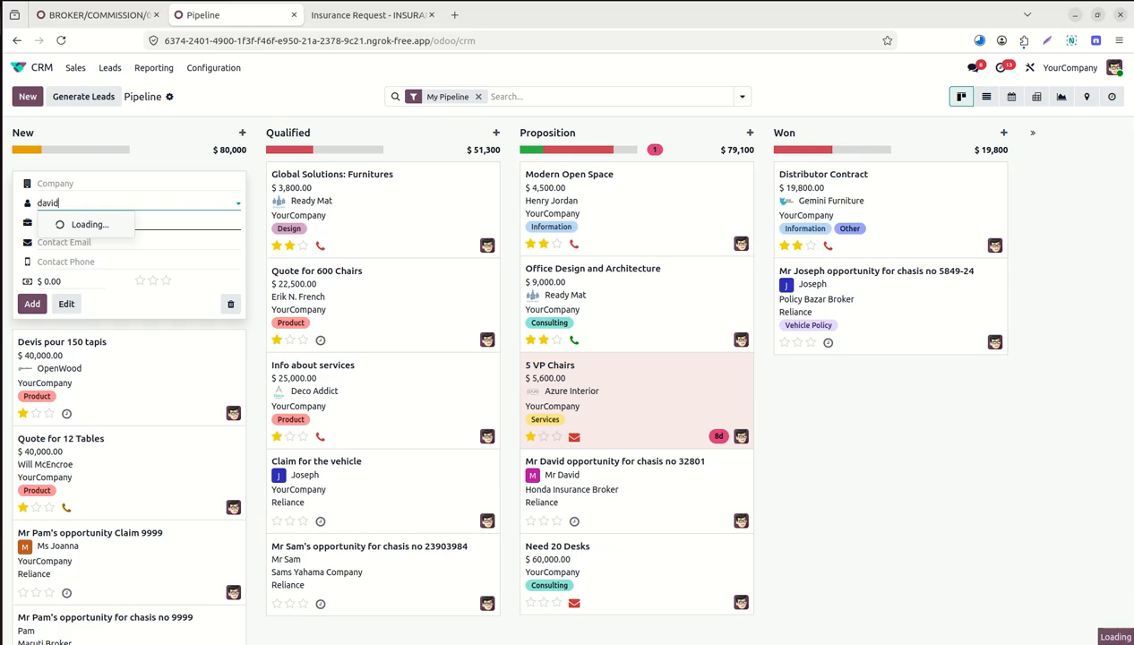
left_click(105, 224)
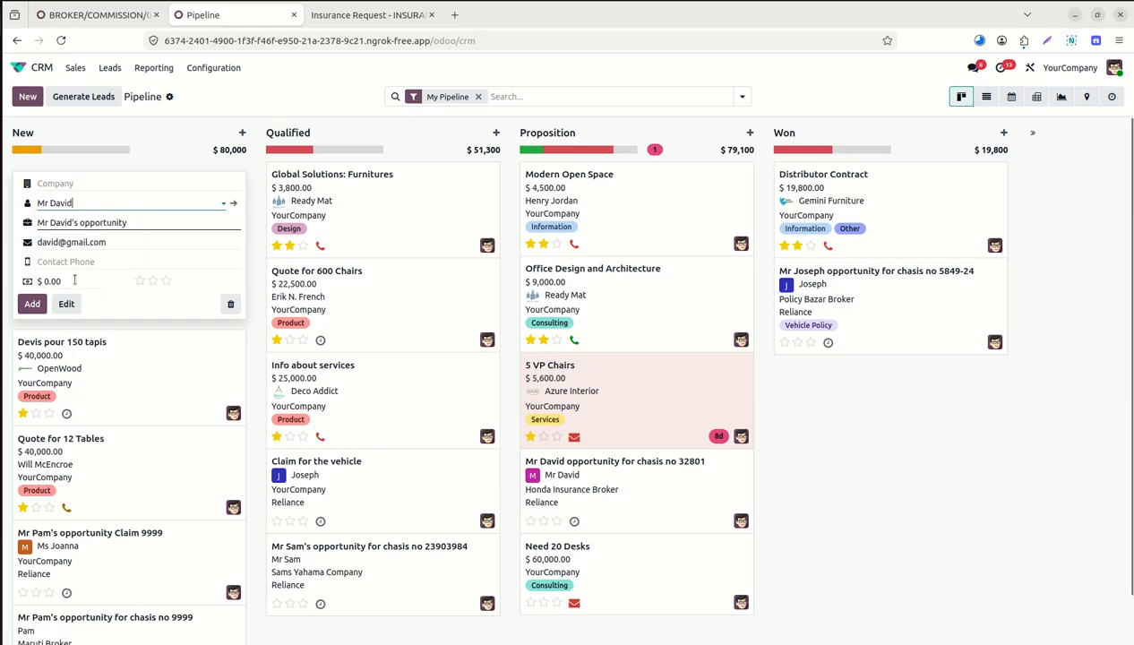
left_click(32, 305)
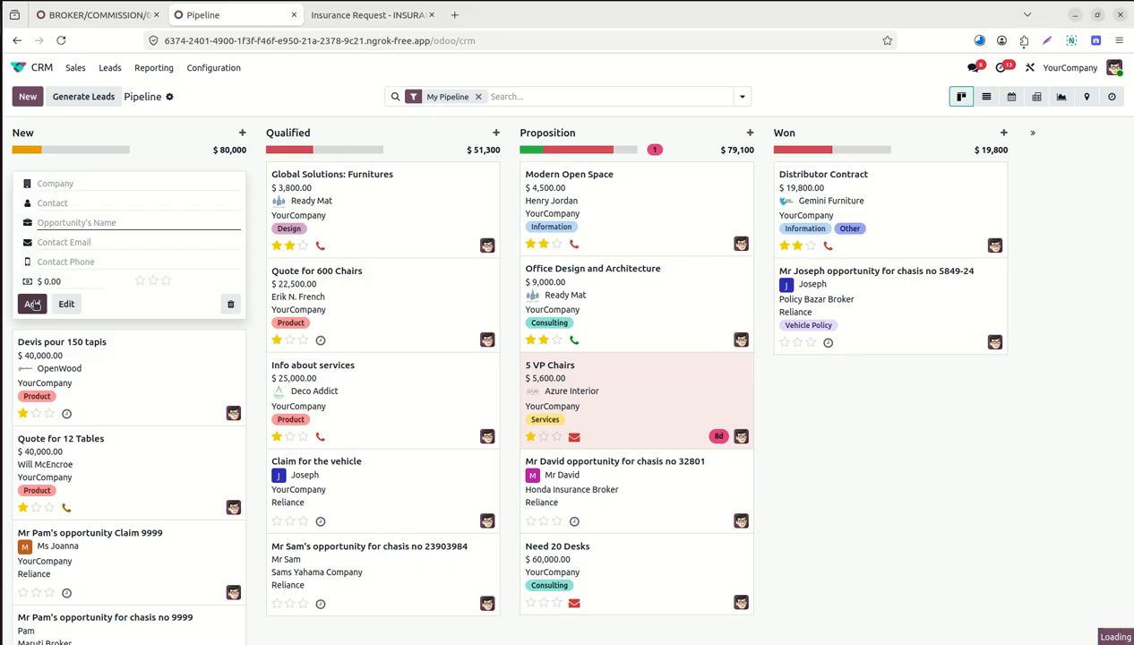
left_click(242, 96)
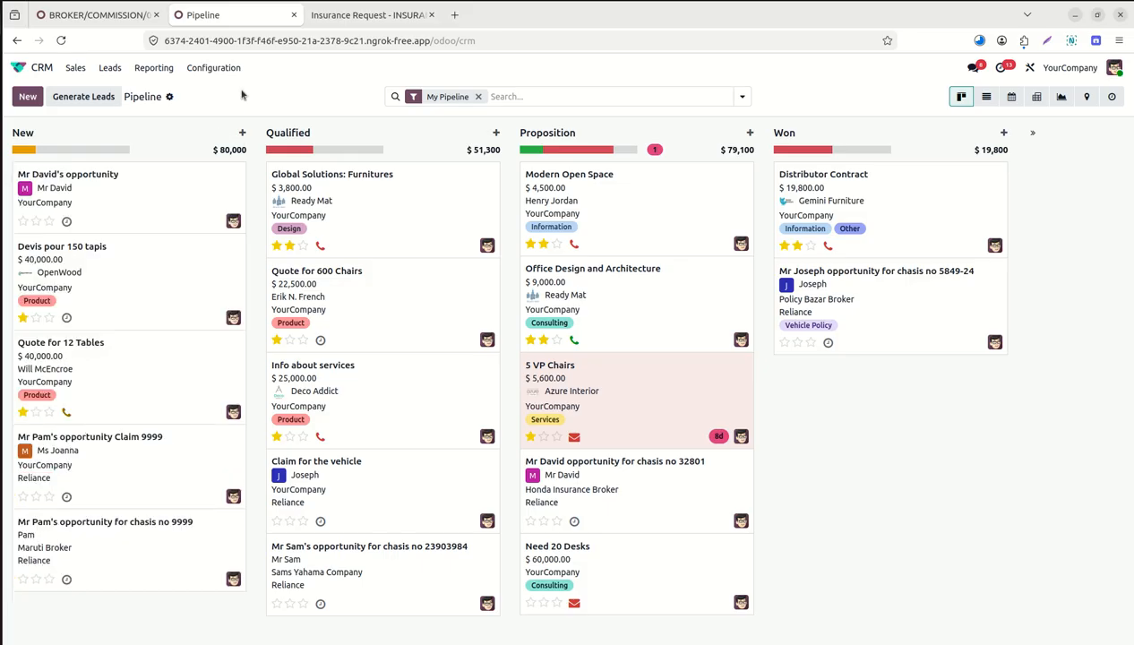
left_click(149, 214)
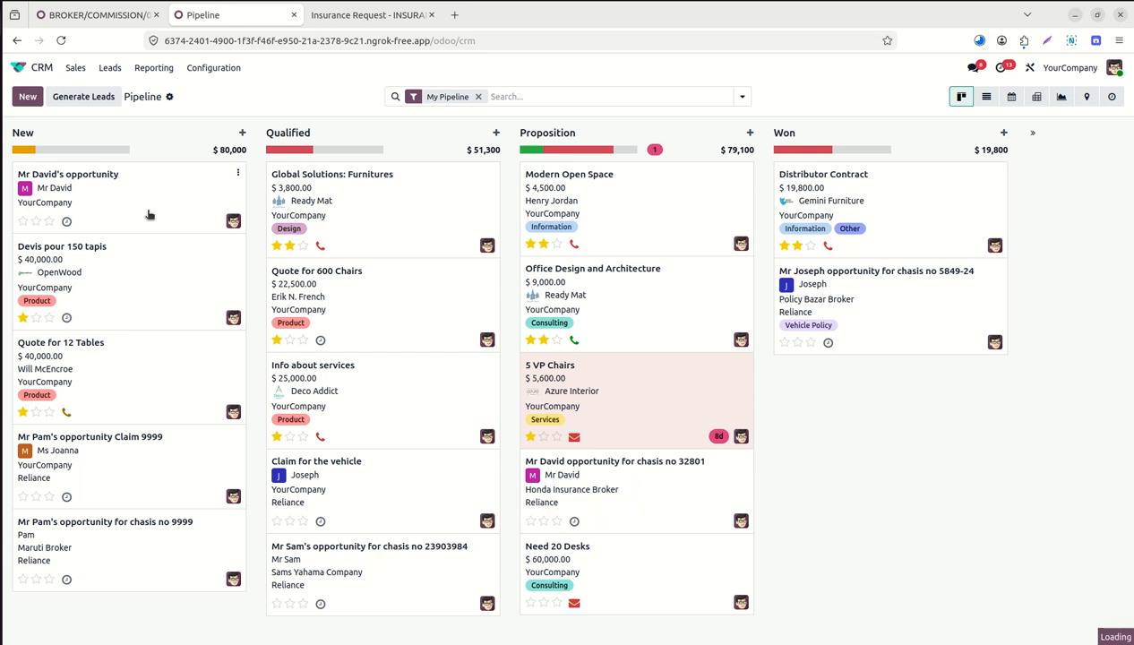
Rename the opportunity to 'Claim for the insurance honda'.
left_click(246, 170)
double_click(246, 170)
type("Cla")
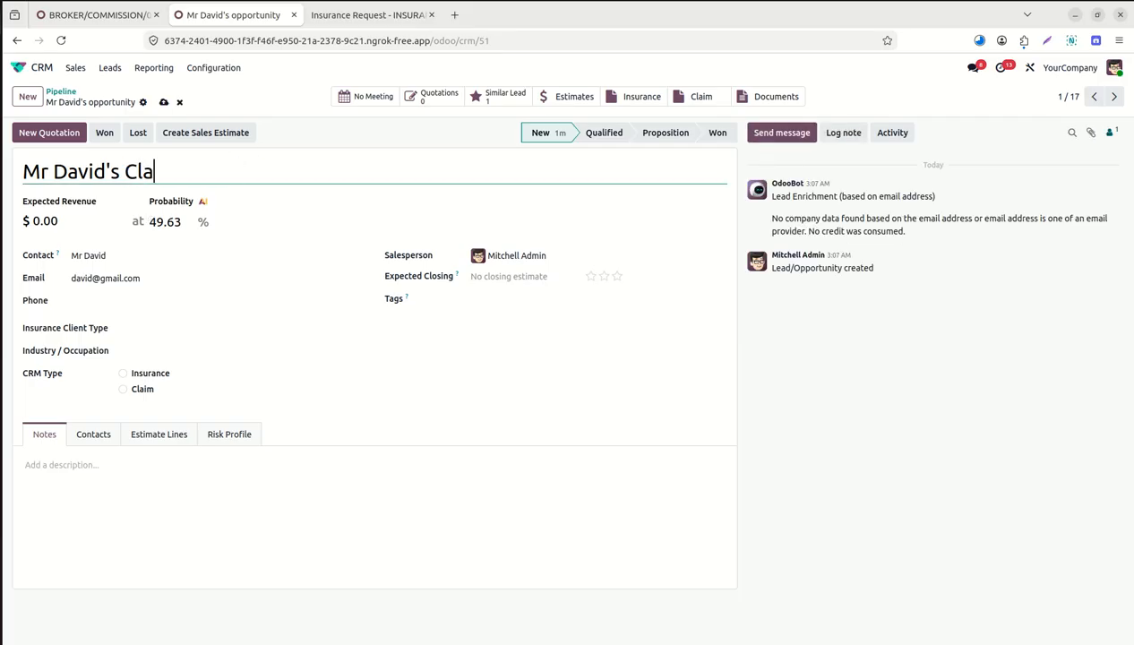
type("im for the in")
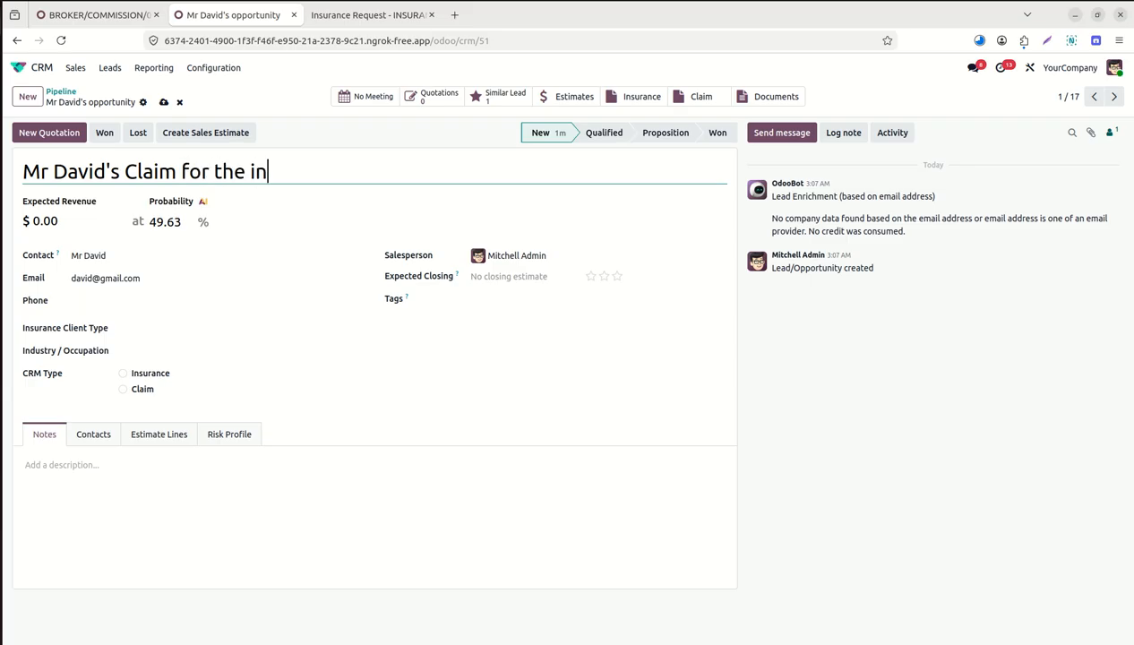
type("surance honda")
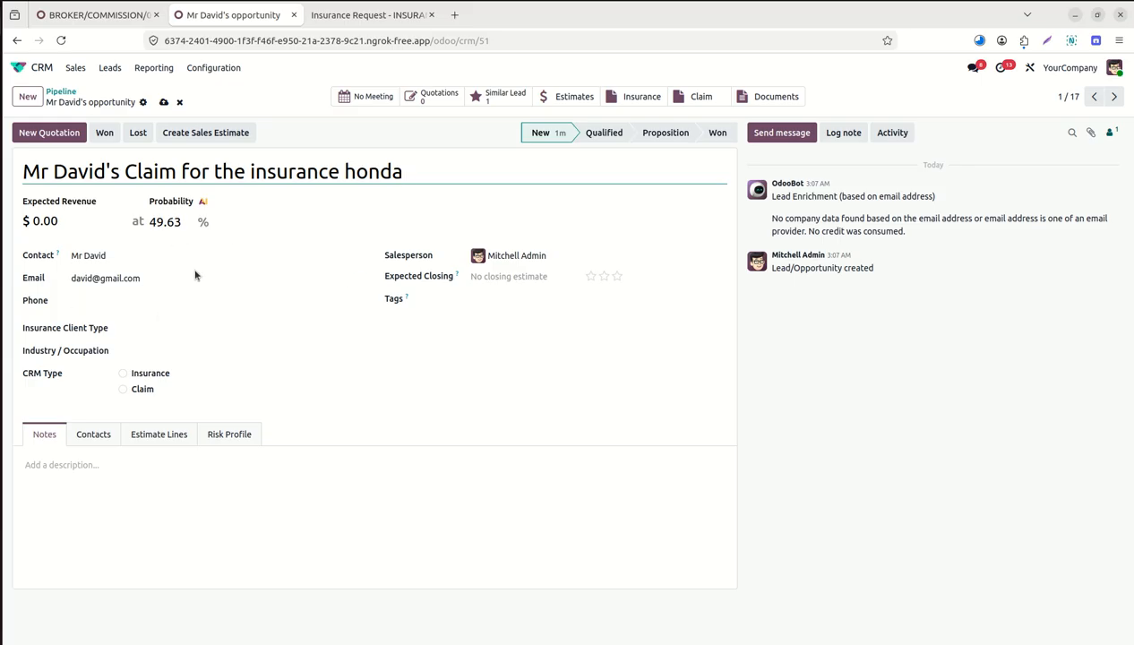
Set Insurance Client Type to Owner and occupation to Non Government.
left_click(178, 325)
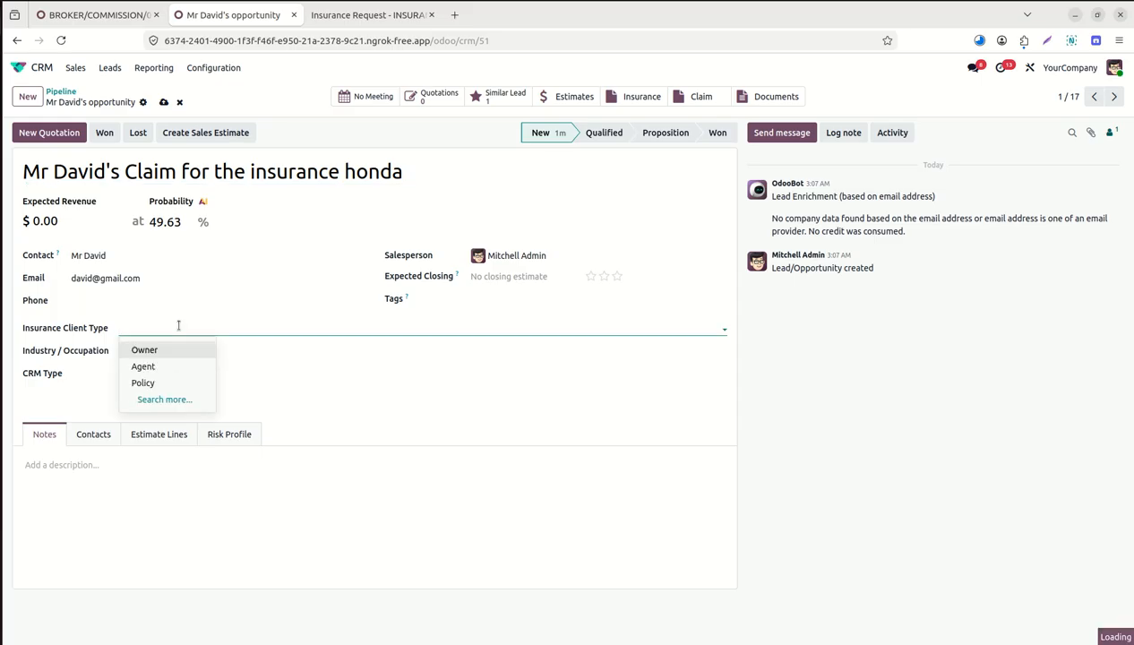
left_click(171, 351)
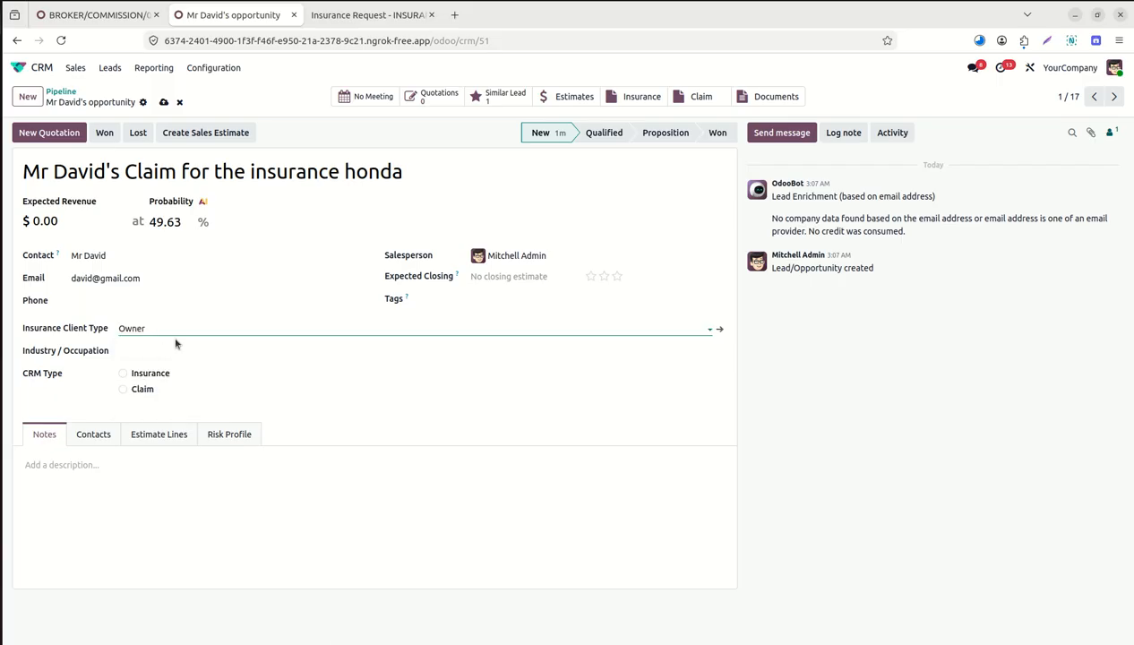
left_click(169, 350)
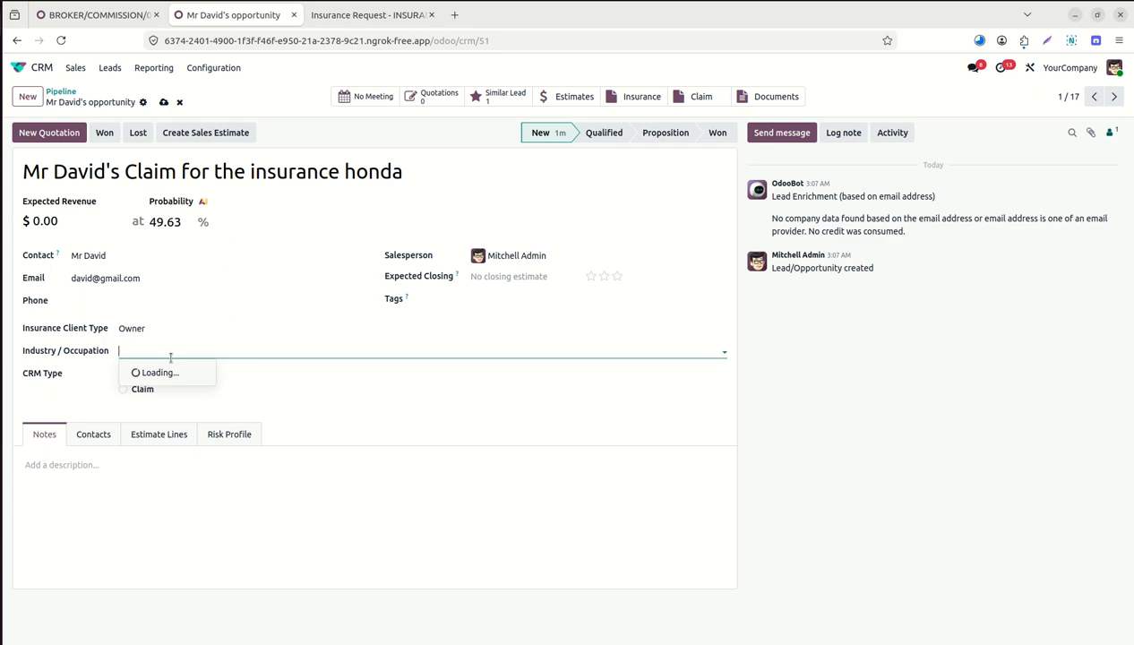
left_click(182, 406)
triple_click(199, 348)
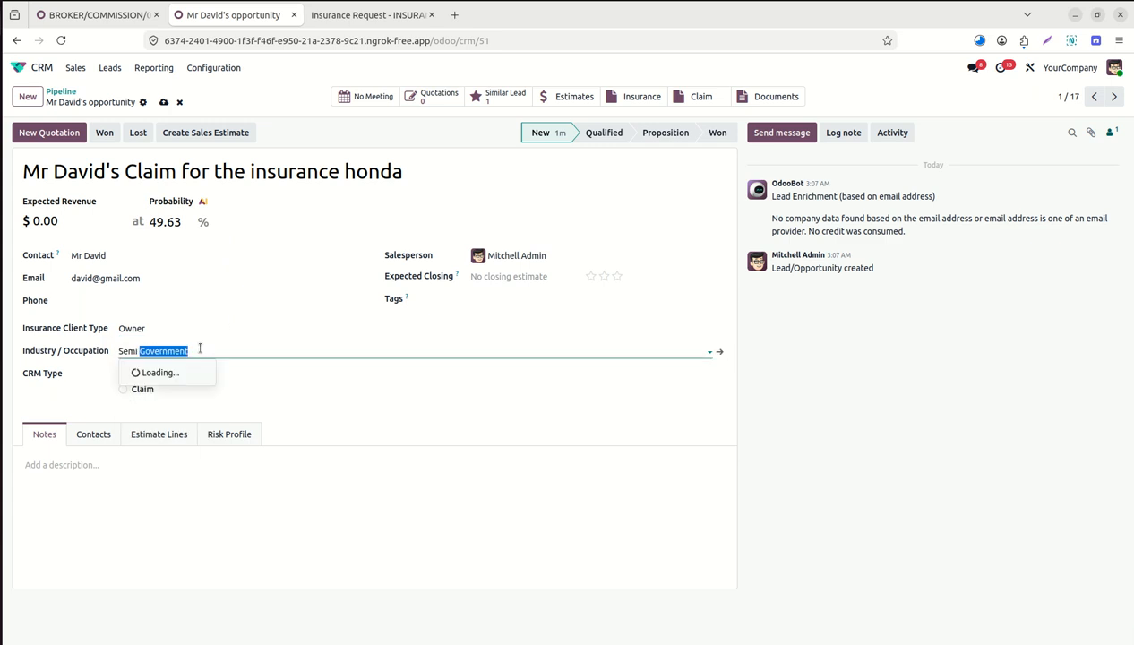
key("BackSpace")
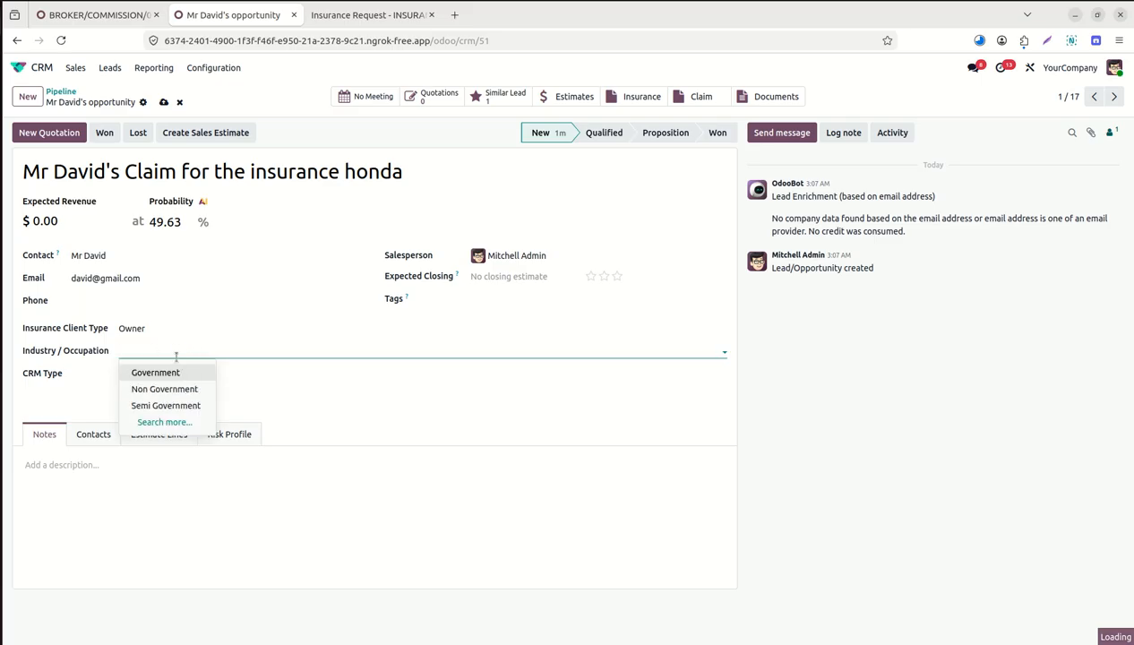
left_click(190, 390)
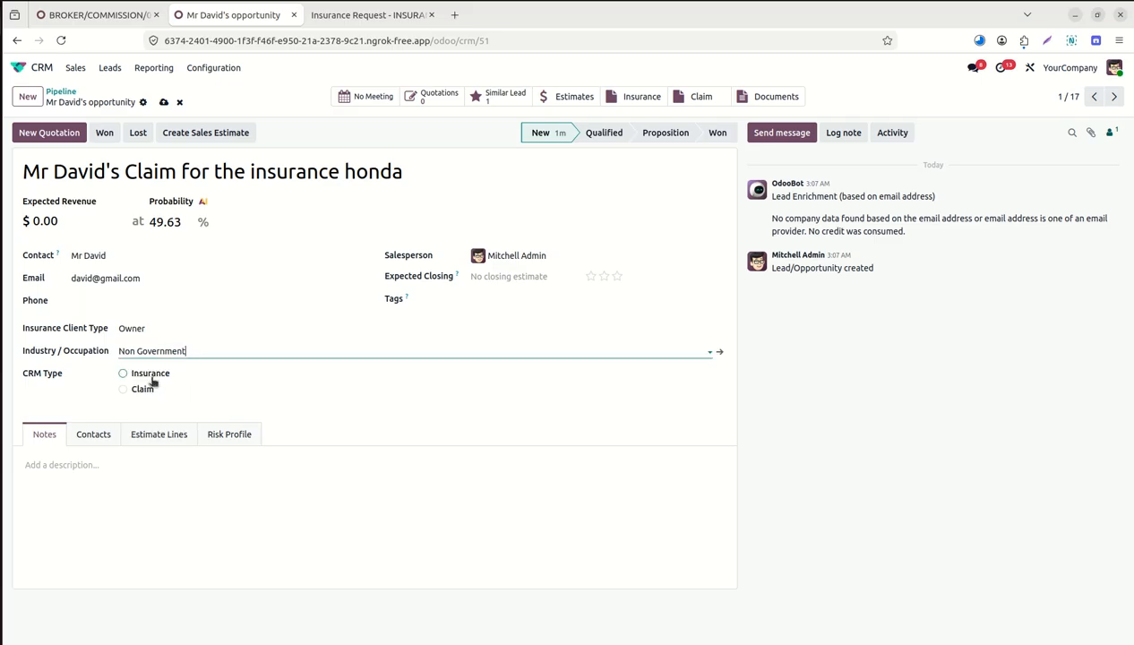
Make it a Claim linked to insurance INSURANCE/00004 with claim type OD Claim.
left_click(124, 389)
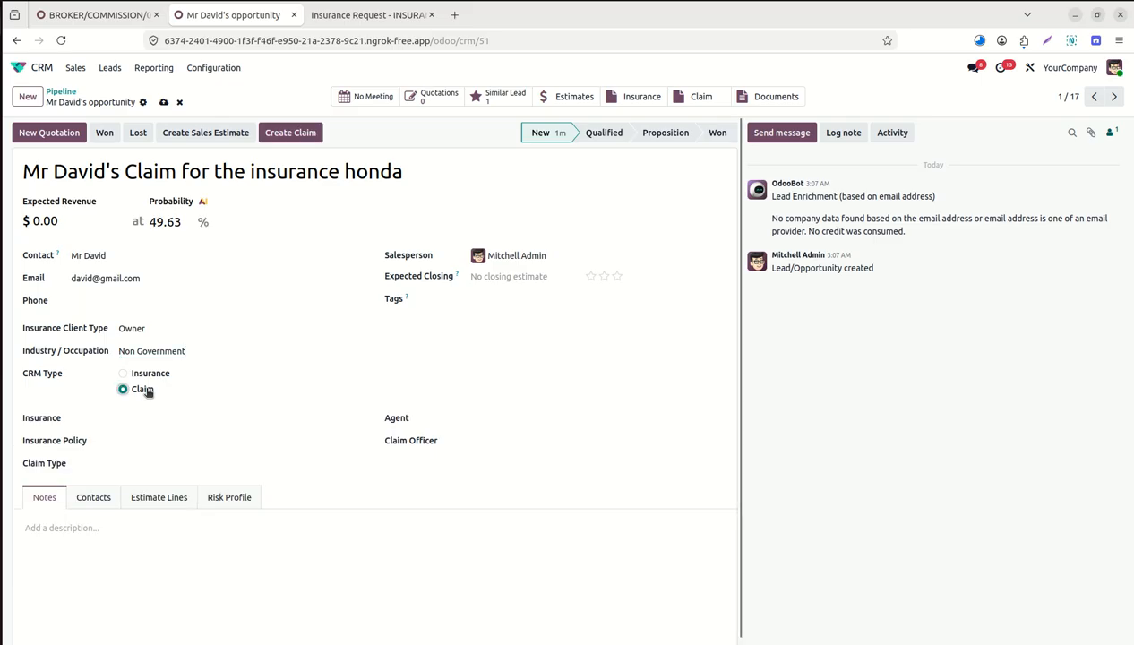
left_click(138, 415)
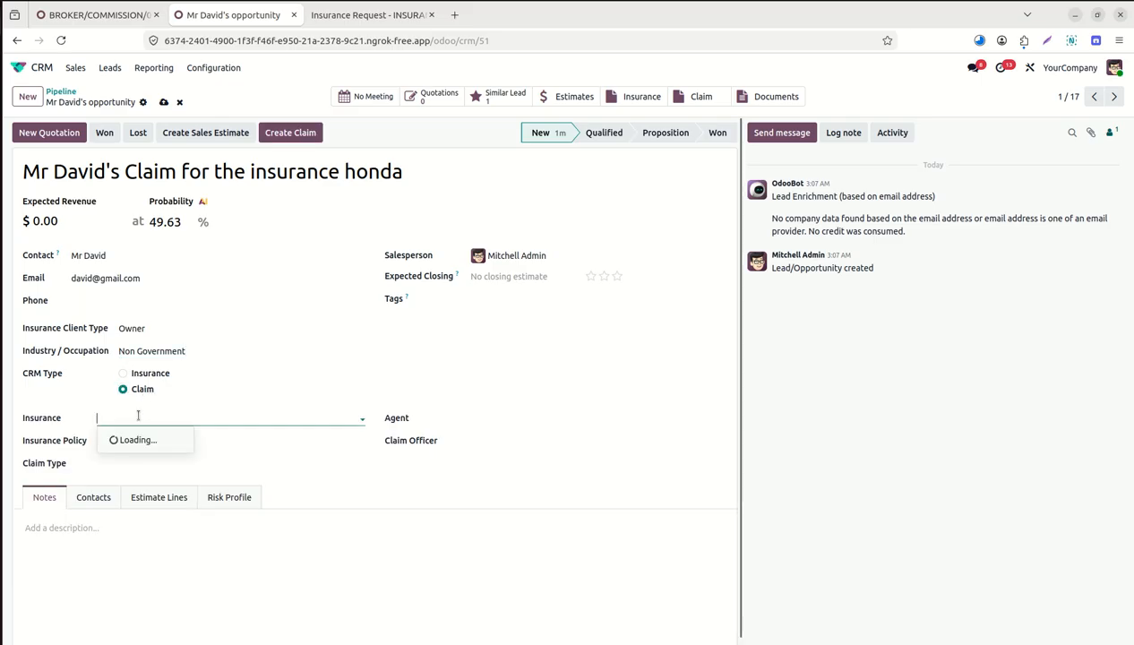
type("davi")
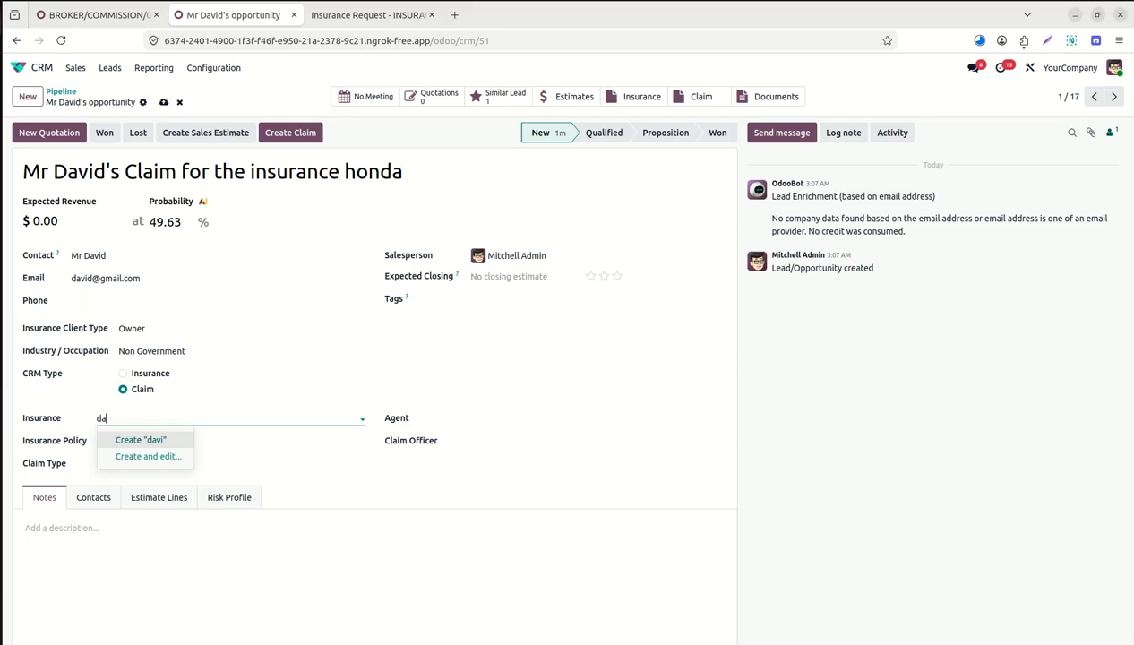
key("BackSpace")
key("BackSpace")
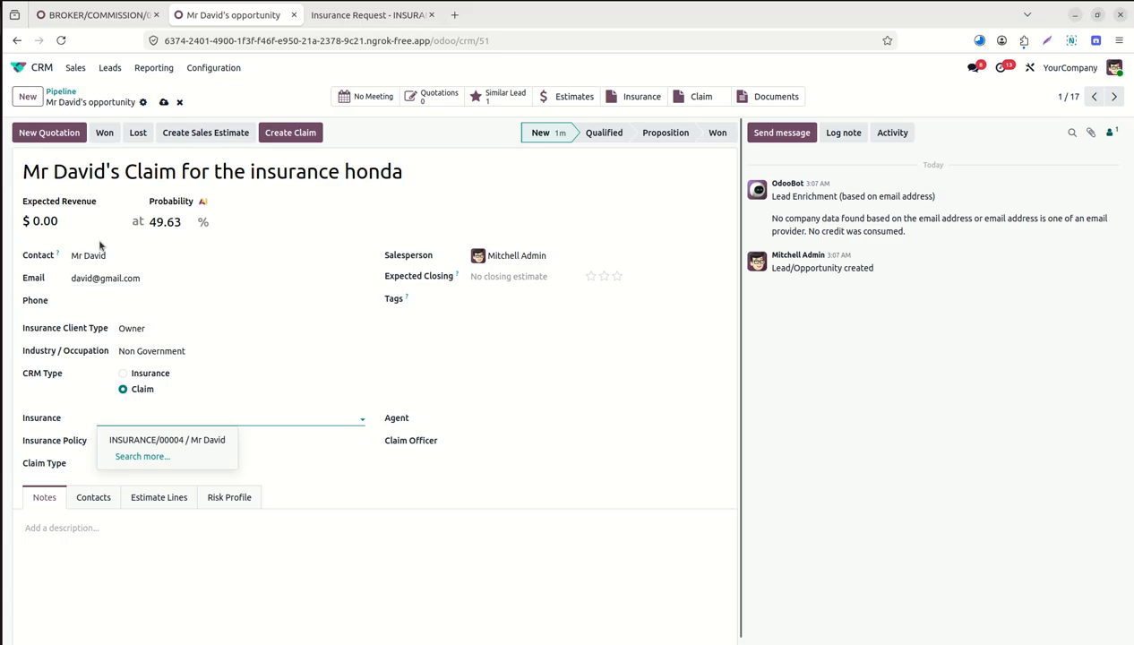
left_click(169, 443)
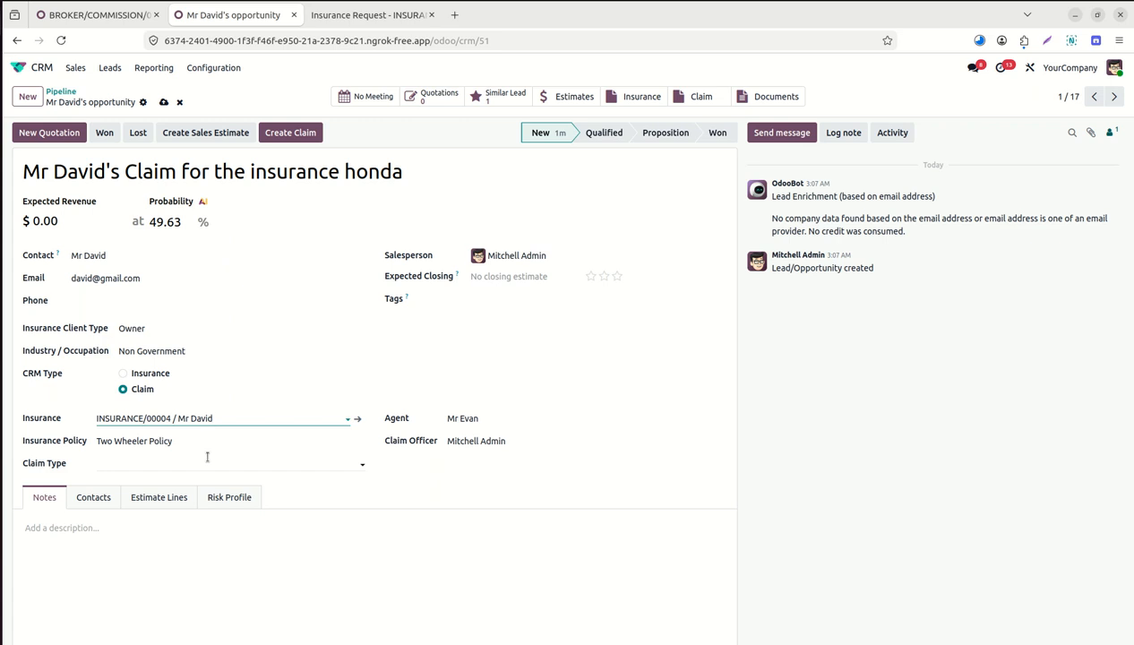
left_click(207, 457)
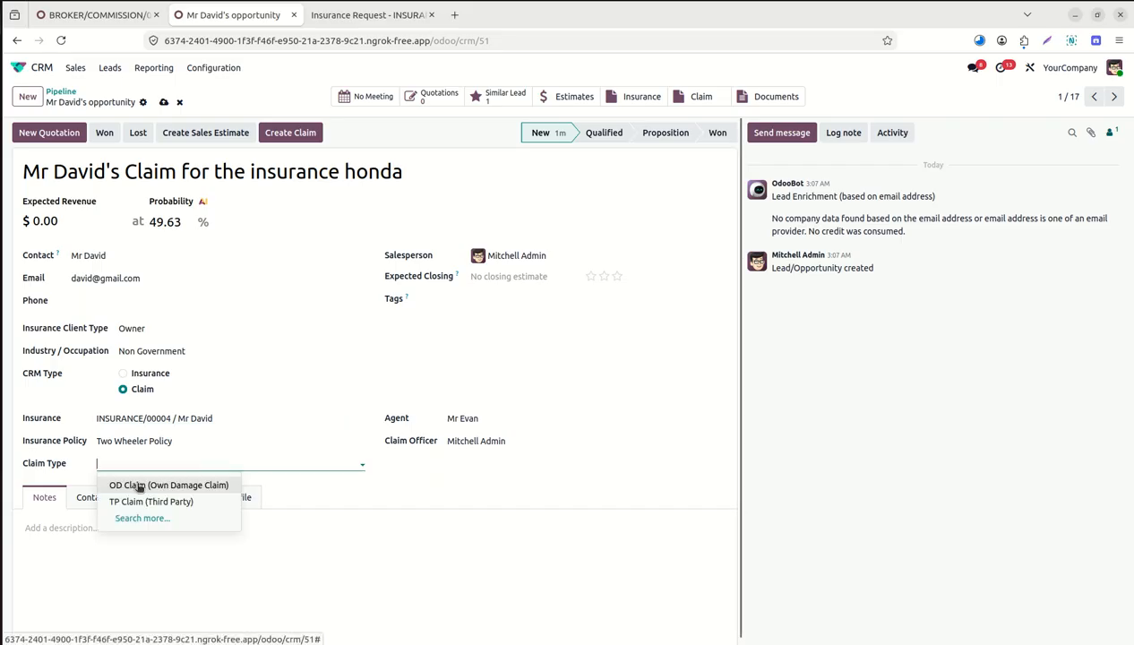
left_click(196, 489)
left_click(109, 527)
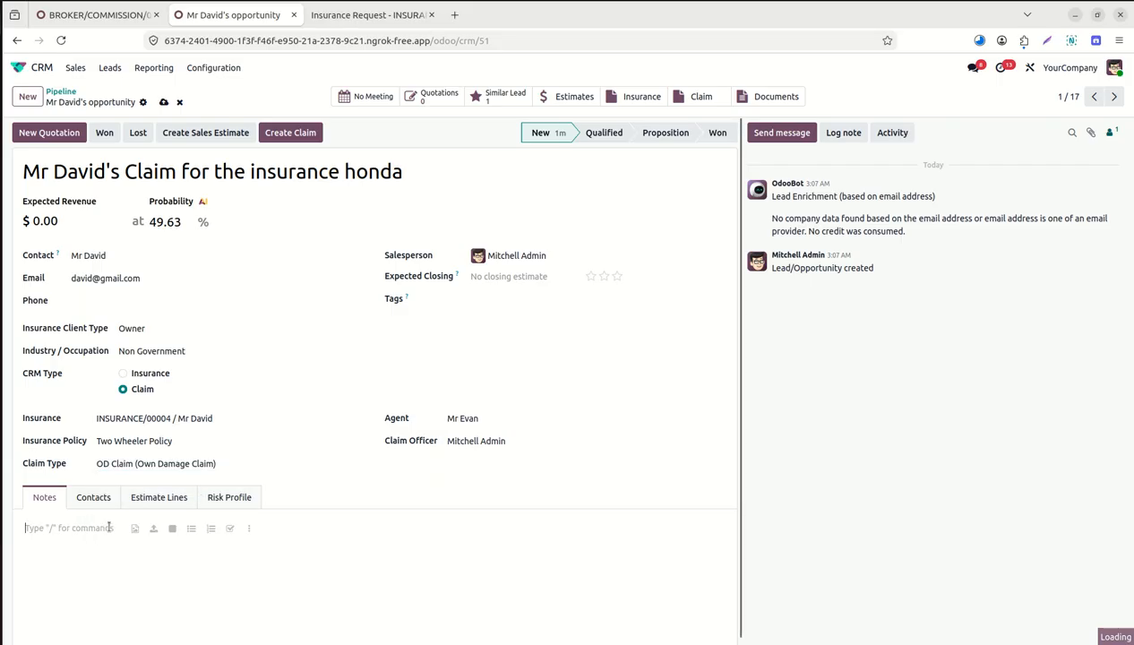
Look over the Contacts and Risk Profile tabs, ending on estimate lines Two Wheeler Policy 12,000.00 and Third Party Insurance 3,000.00.
left_click(93, 499)
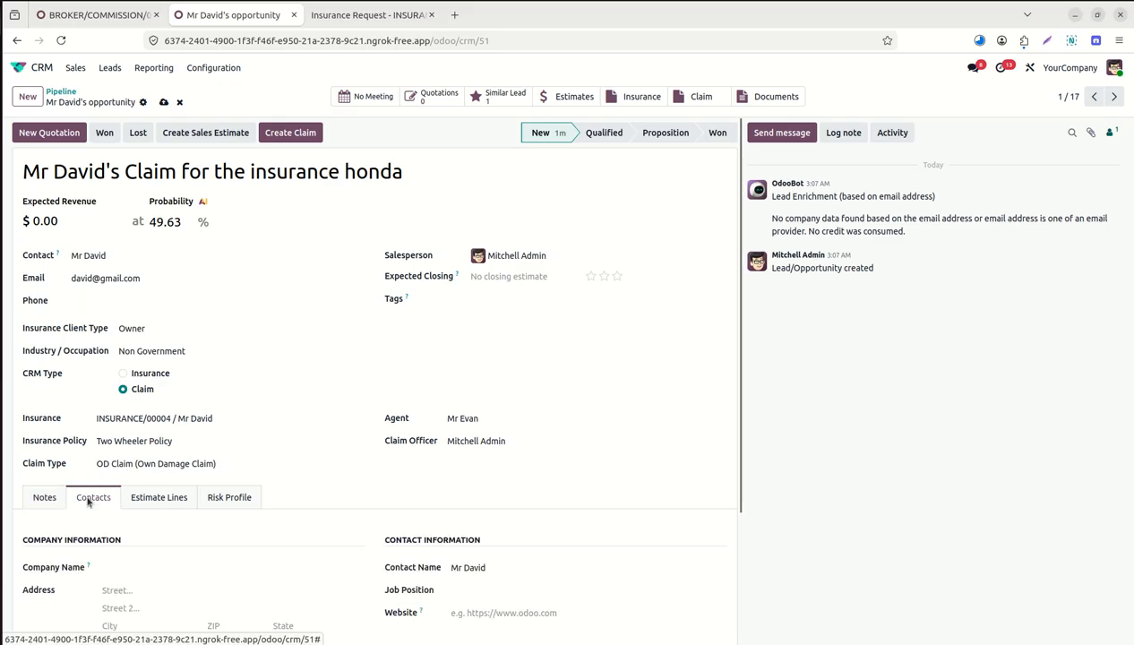
left_click(175, 493)
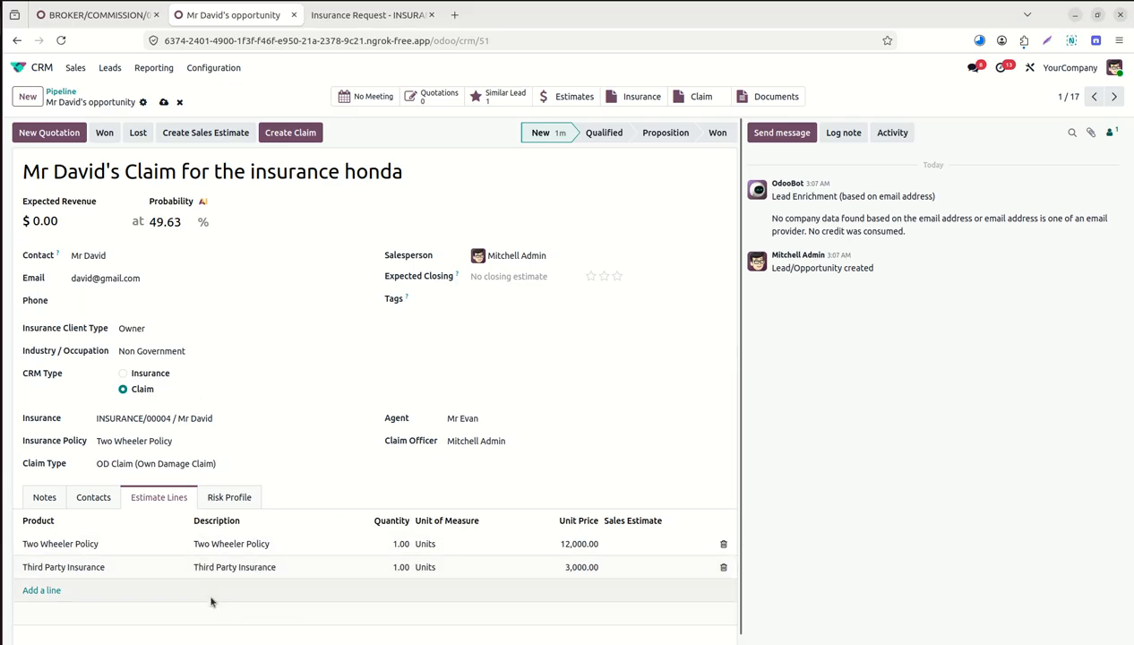
left_click(229, 502)
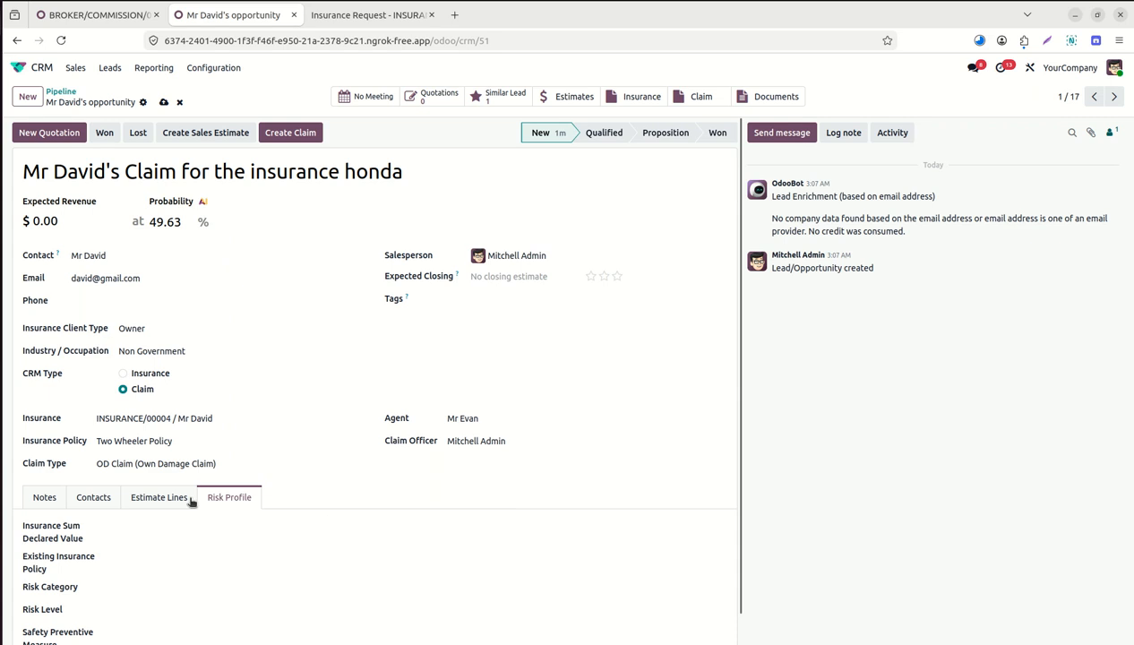
left_click(155, 503)
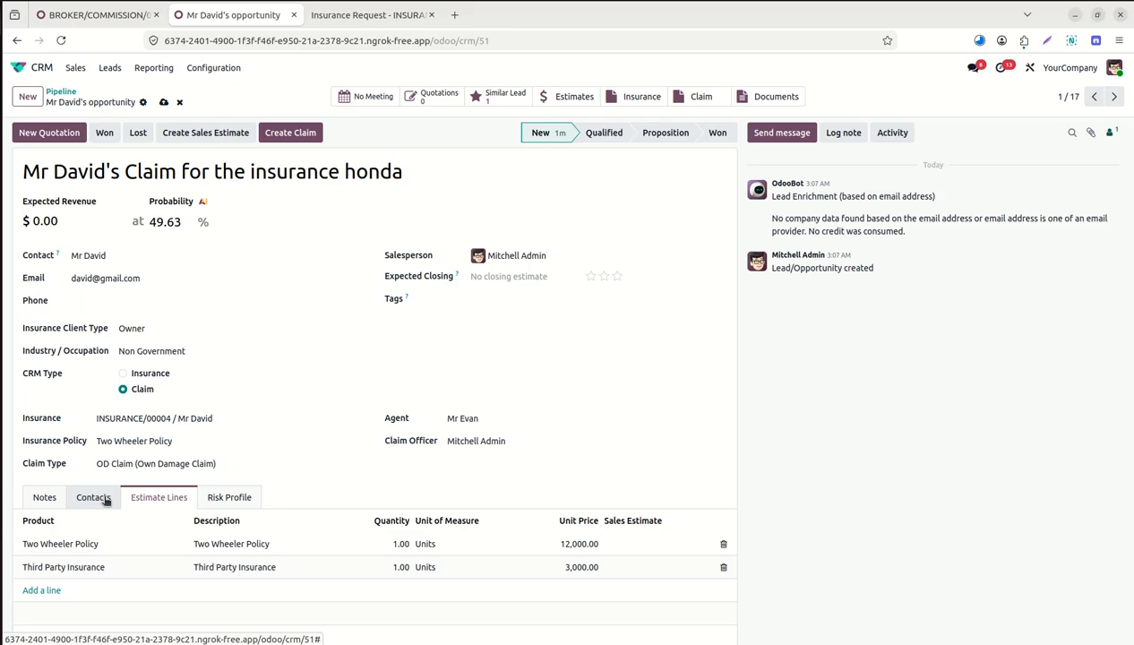
Create a claim from the opportunity and enter the insured owner's full name.
left_click(292, 135)
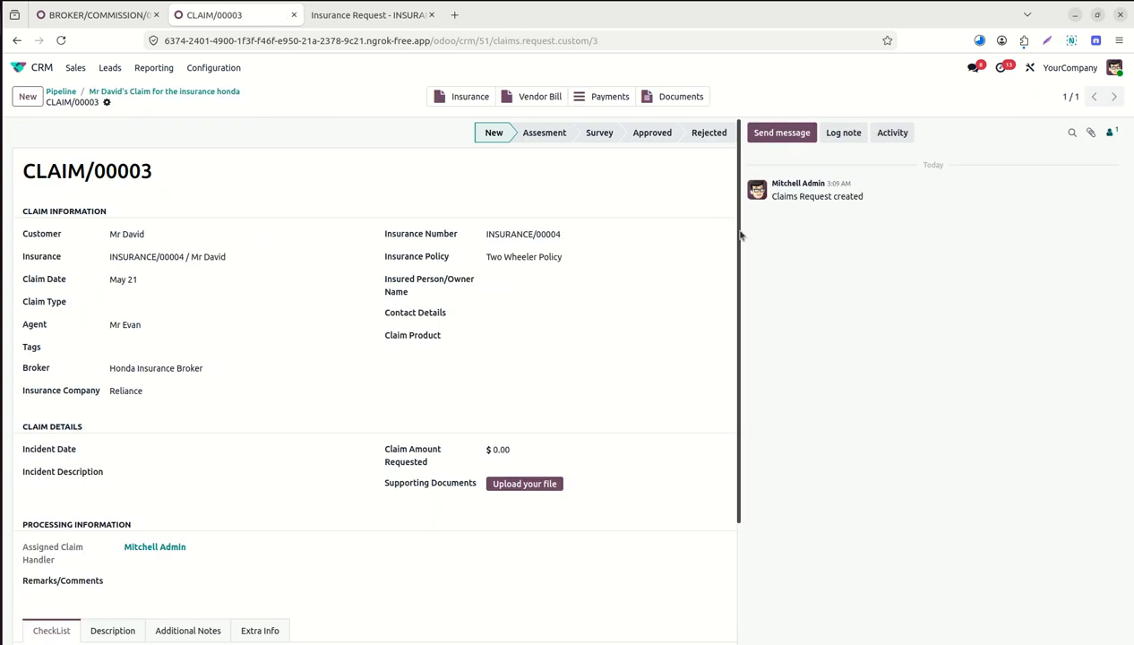
mouse_move(740, 234)
left_mouse_down()
mouse_move(746, 338)
mouse_move(747, 253)
left_mouse_up()
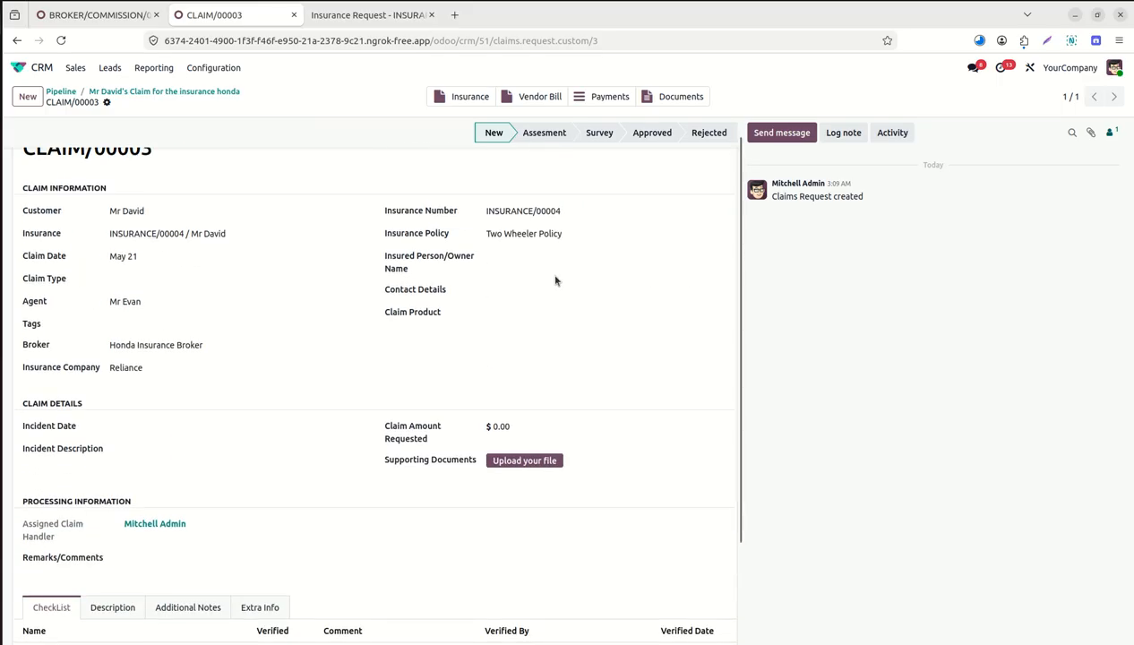
left_click(561, 251)
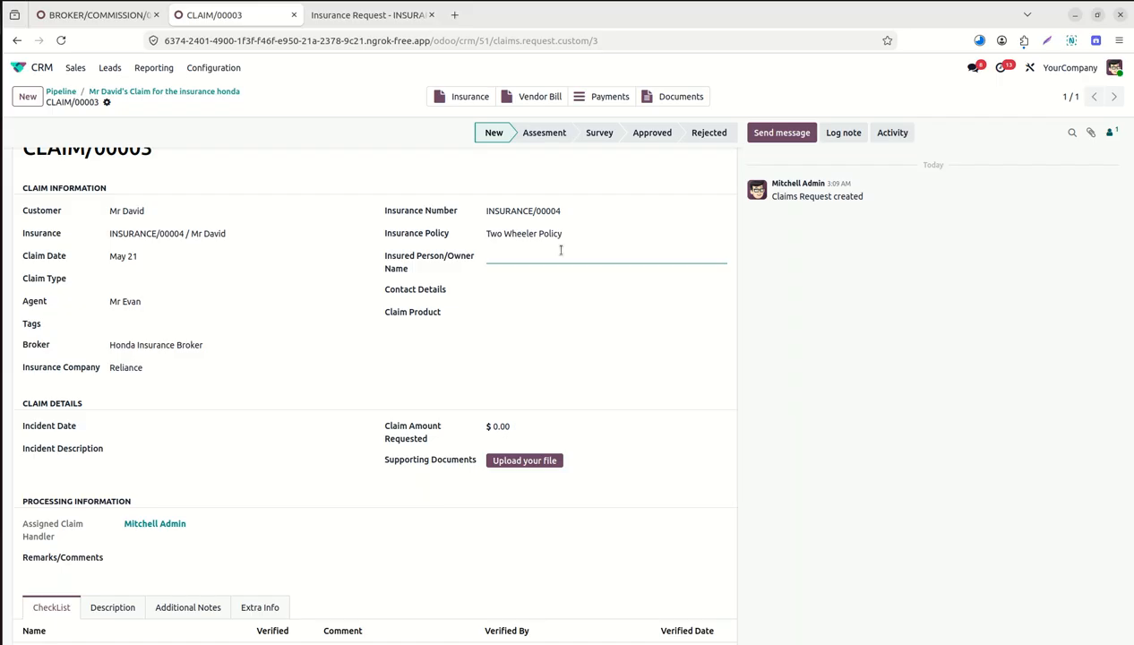
Enter the owner's contact number and set the claim product to OD Claim.
left_click(512, 288)
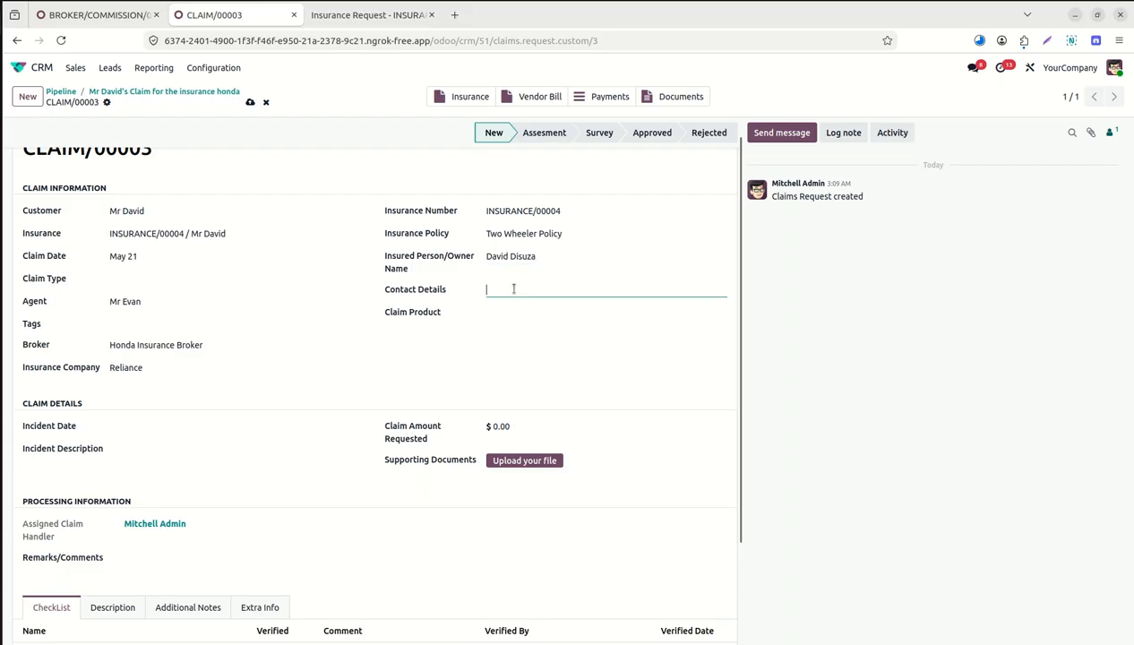
type("997979")
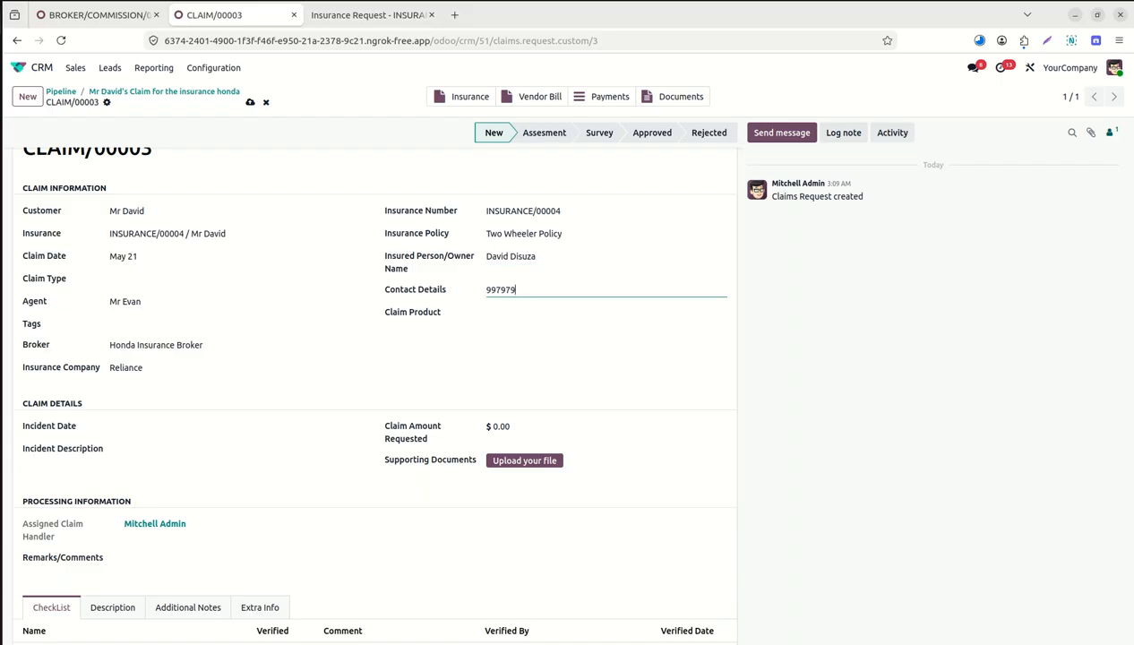
left_click(518, 314)
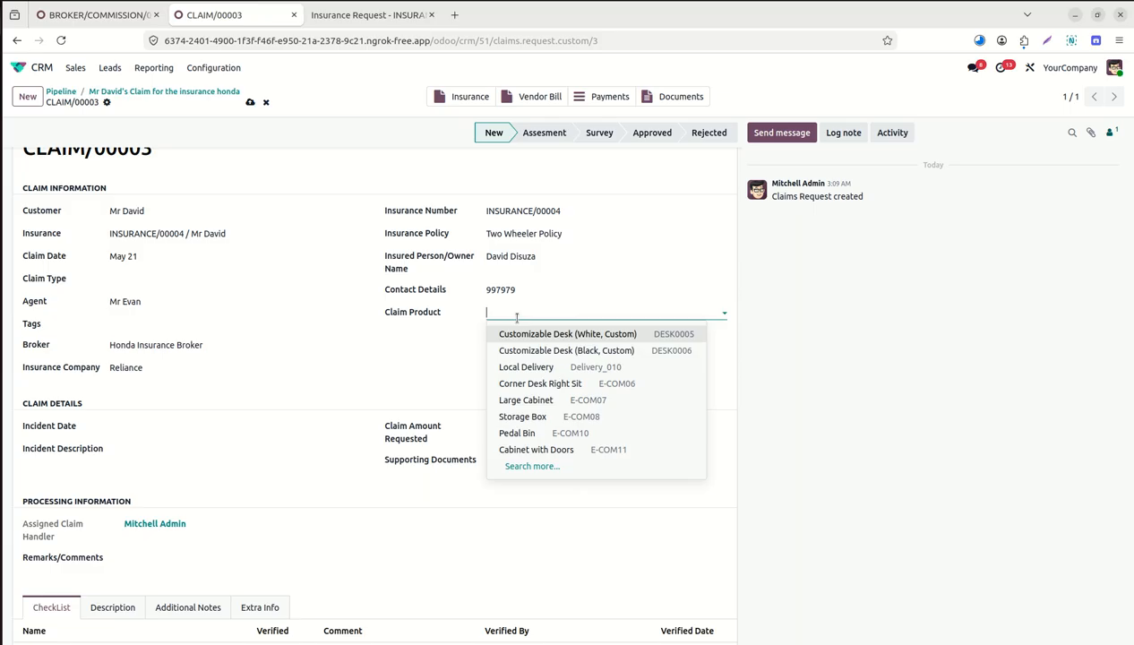
type("od")
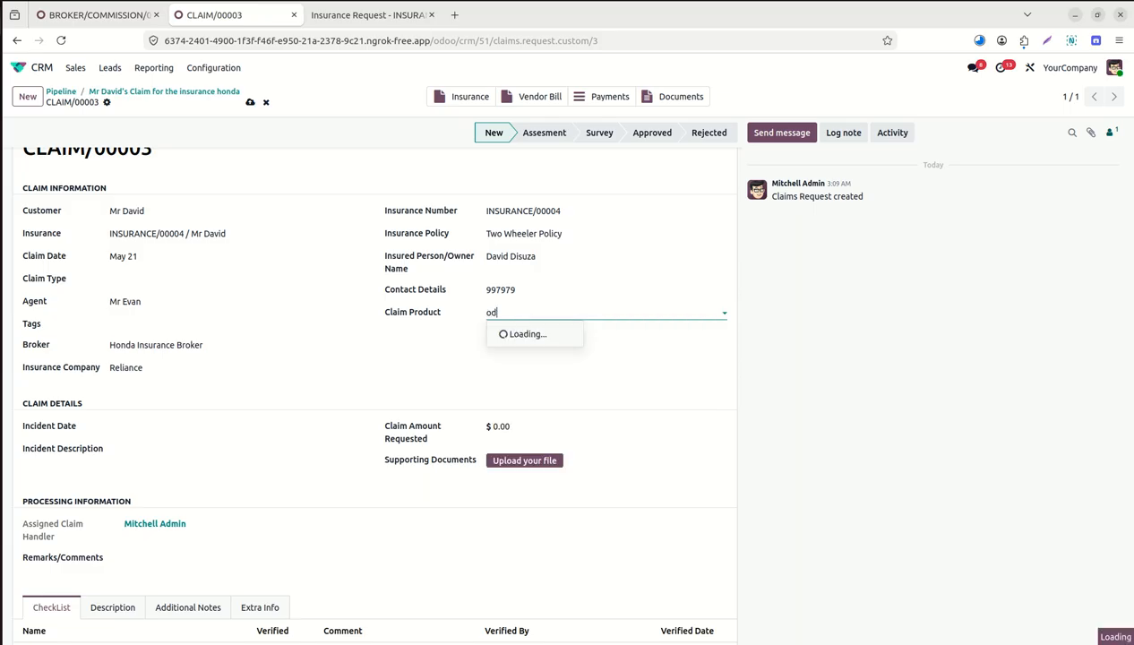
key("BackSpace")
key("BackSpace")
type("claim")
left_click(527, 332)
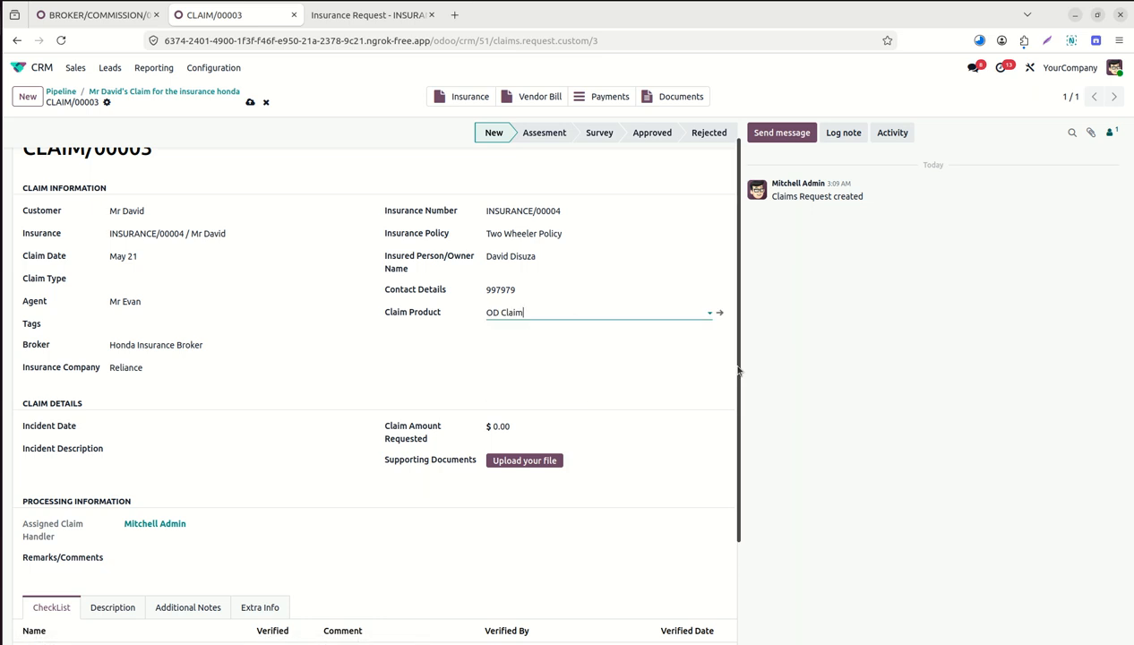
left_click_drag(738, 370, 744, 430)
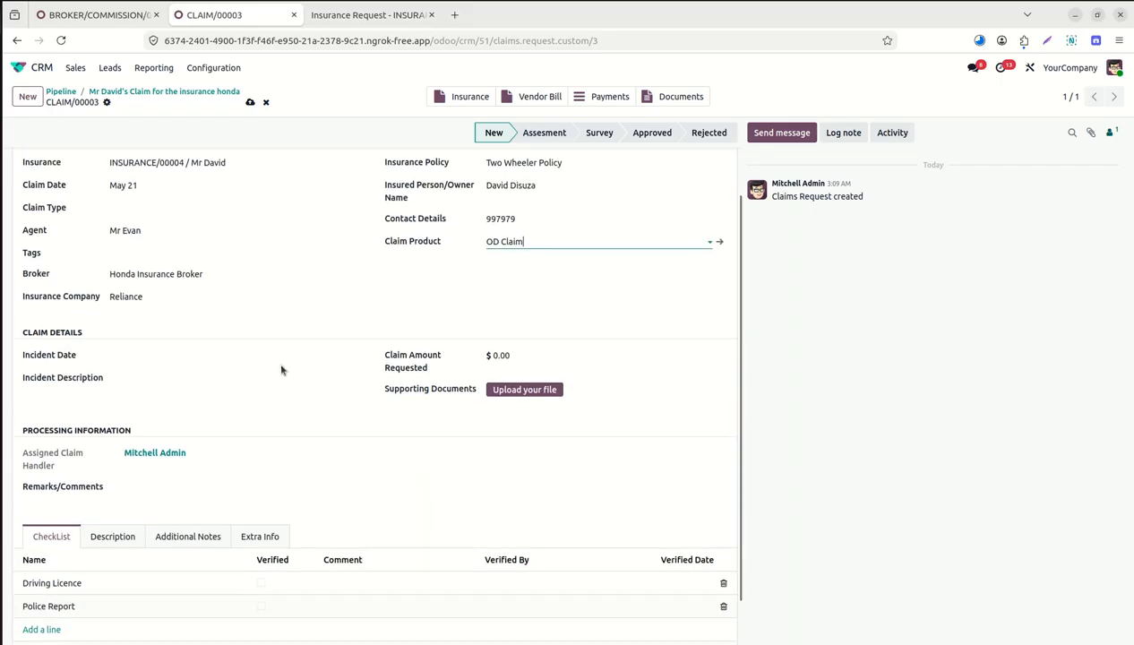
Set the incident date to May 22 and describe a clash at 12 noon near trade center.
left_click(211, 359)
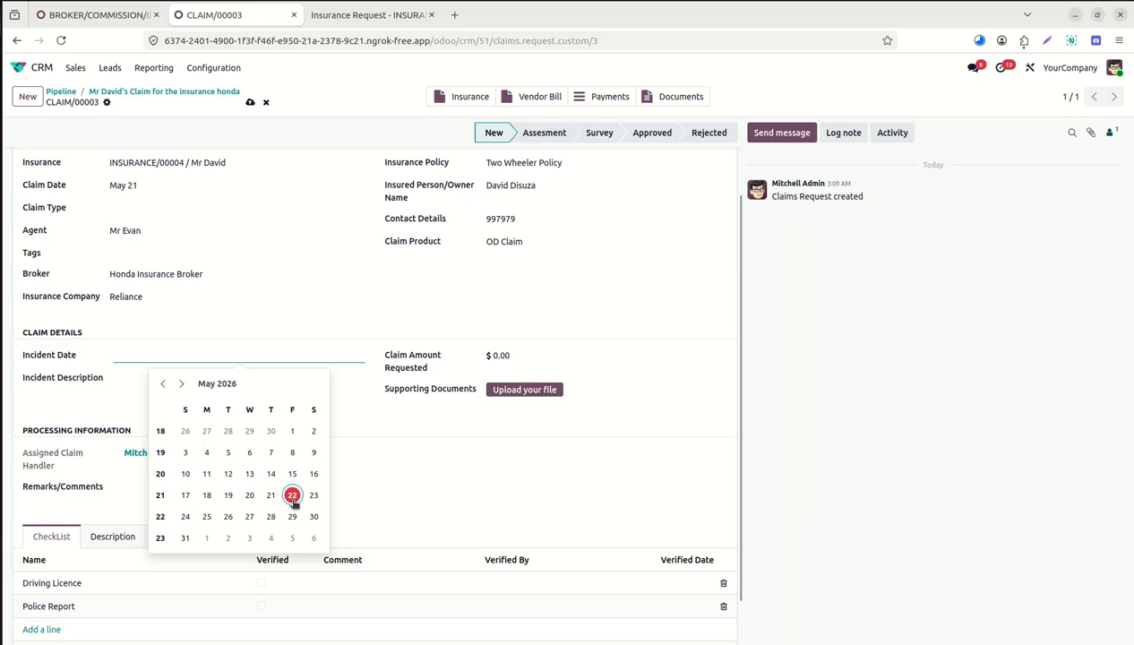
left_click(293, 502)
left_click(166, 378)
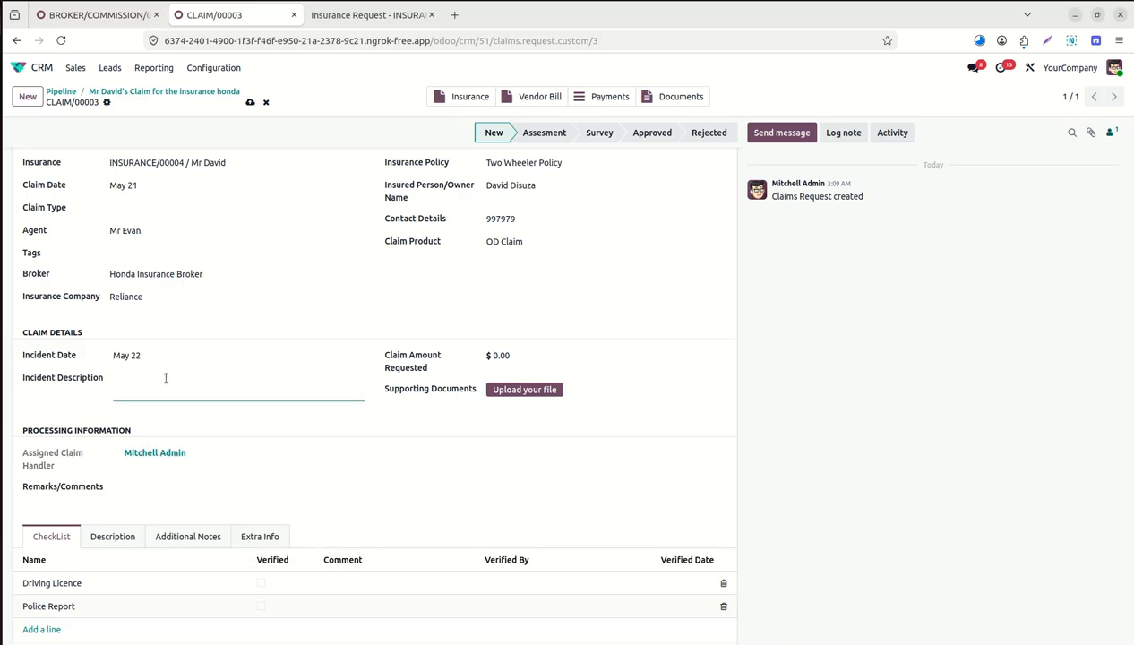
type("Cka")
key("BackSpace")
type("lash happoe")
type("d")
key("BackSpace")
key("BackSpace")
key("BackSpace")
type("en at 12 noon near trade center")
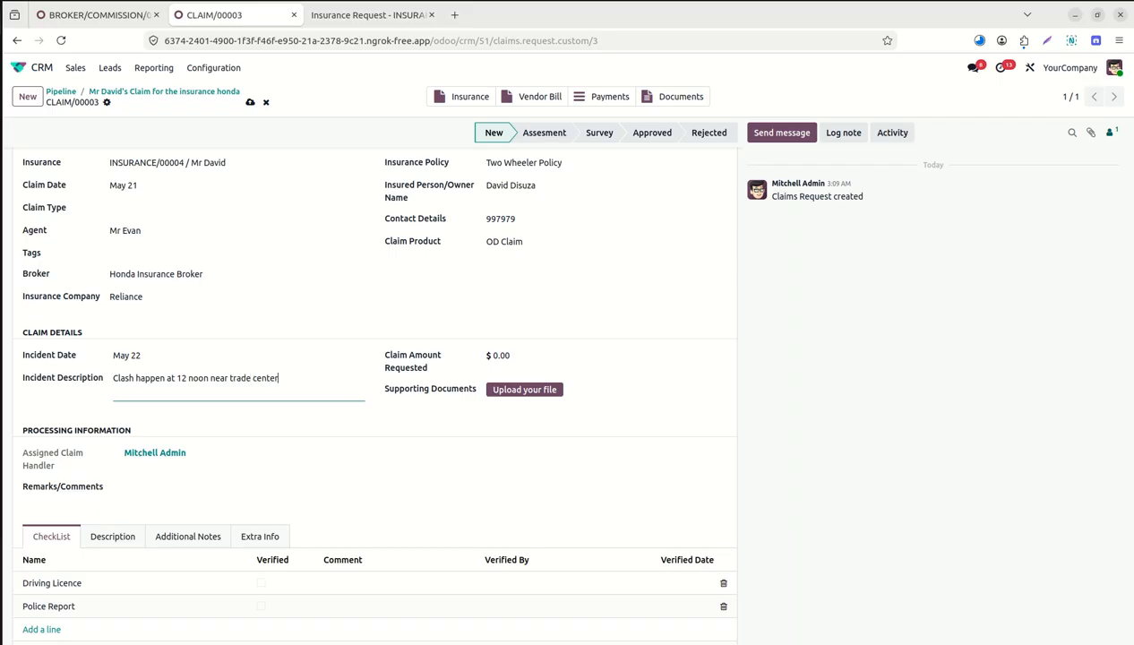
Replace the claim amount with 45000, giving $4,500.00 requested.
left_click(530, 356)
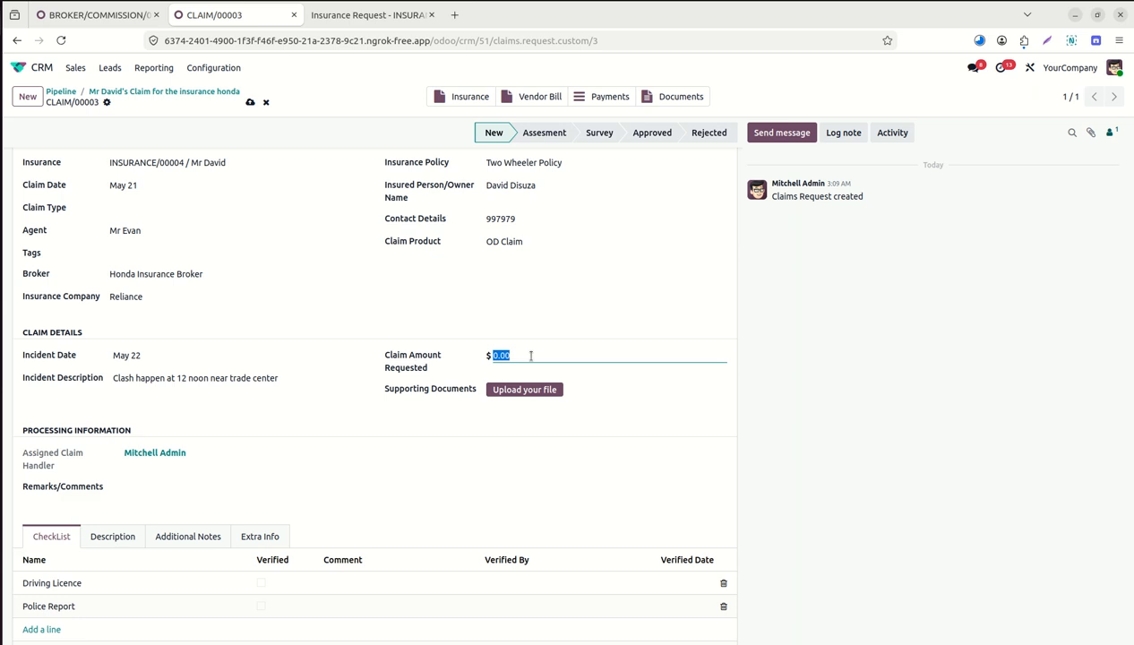
key("BackSpace")
type("45000")
Attach Probuse Odoo Vertical Solutions-1.pdf as the claim's supporting document.
left_click(526, 391)
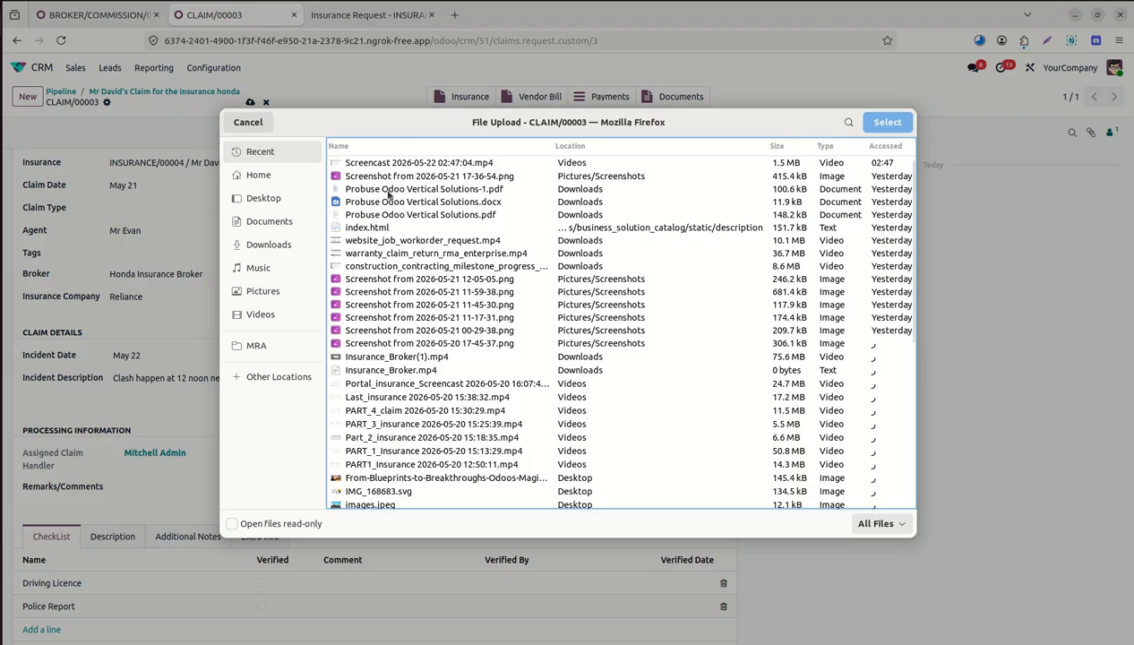
double_click(389, 192)
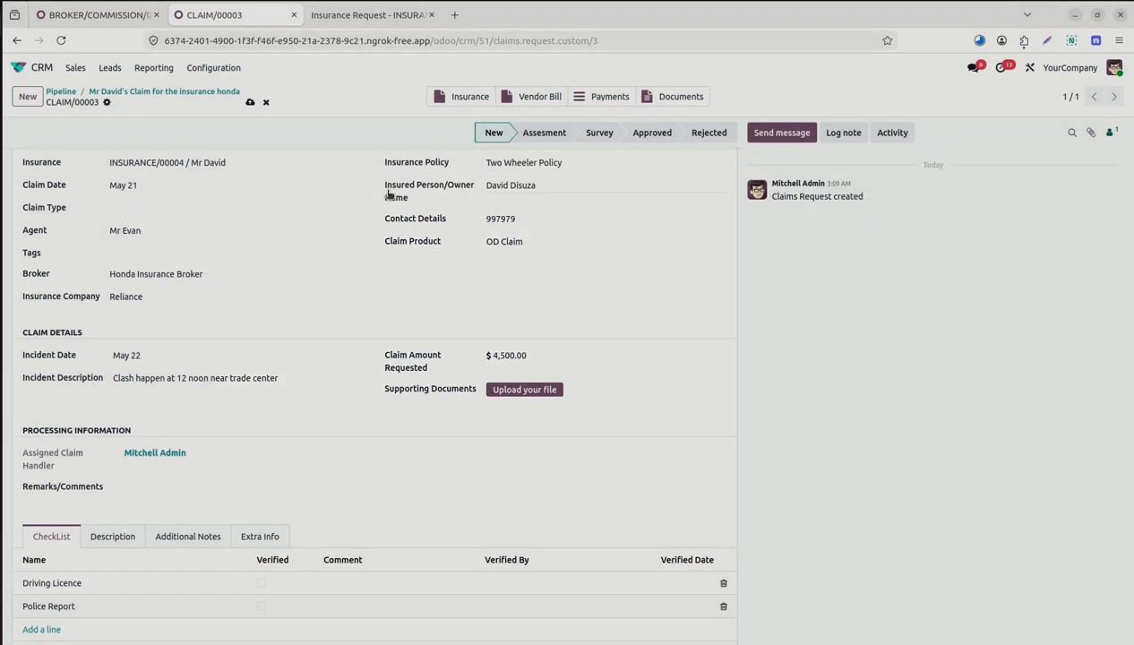
scroll(731, 363, "down", 1)
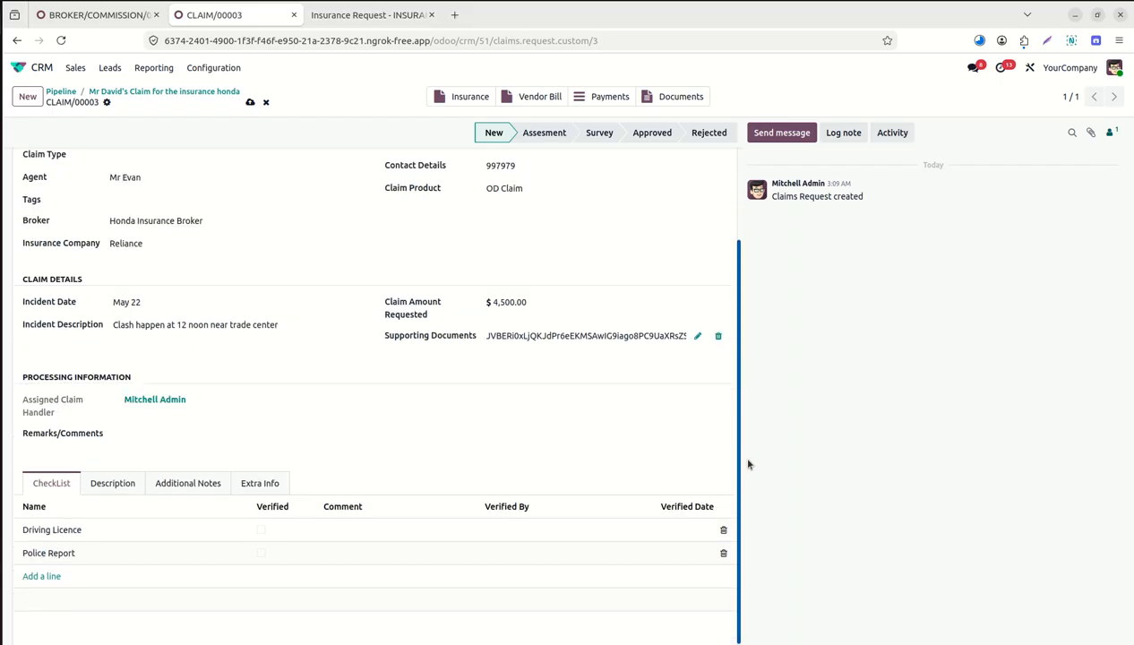
Enter 'Add more investigation' in the claim's Remarks/Comments.
left_click(150, 438)
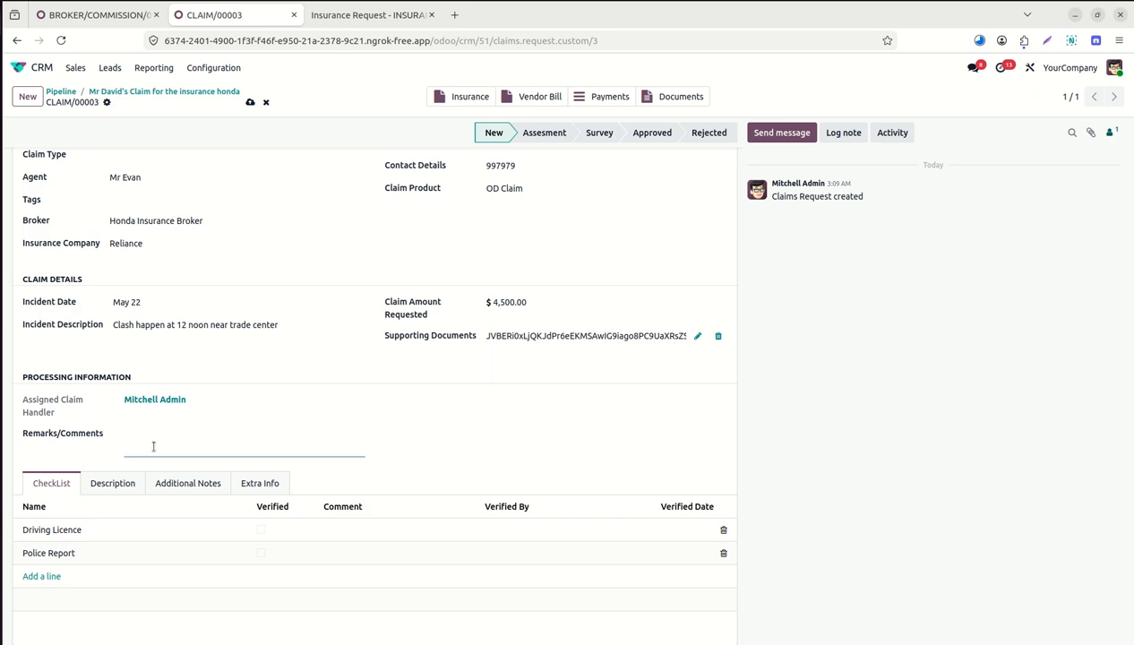
type("Add more investigation")
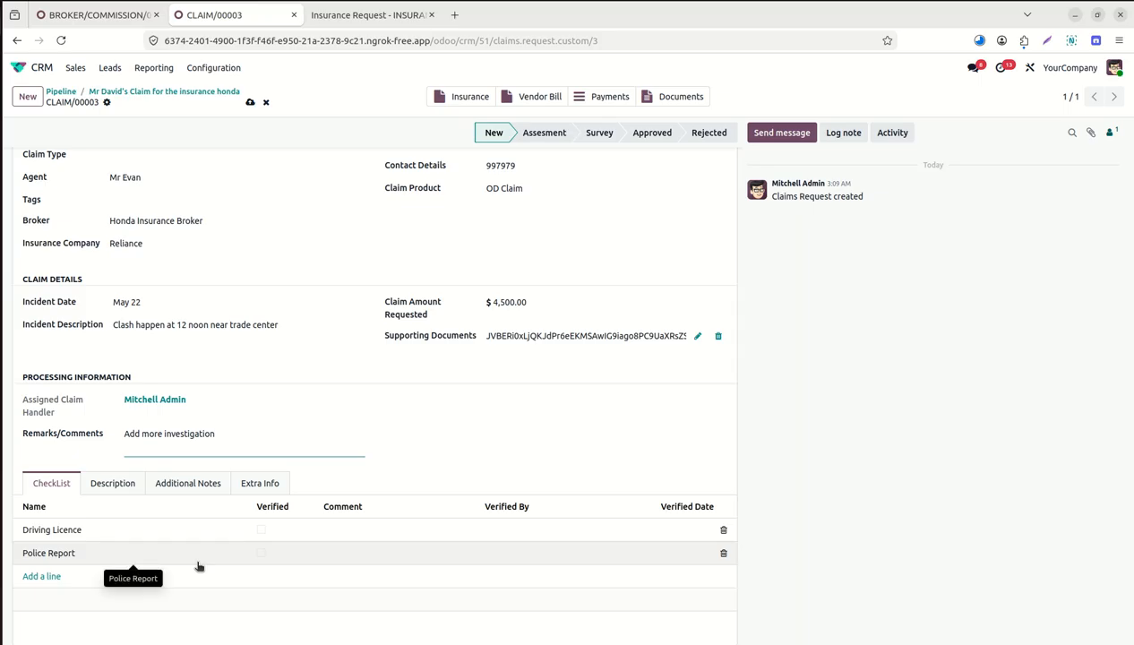
left_click(261, 532)
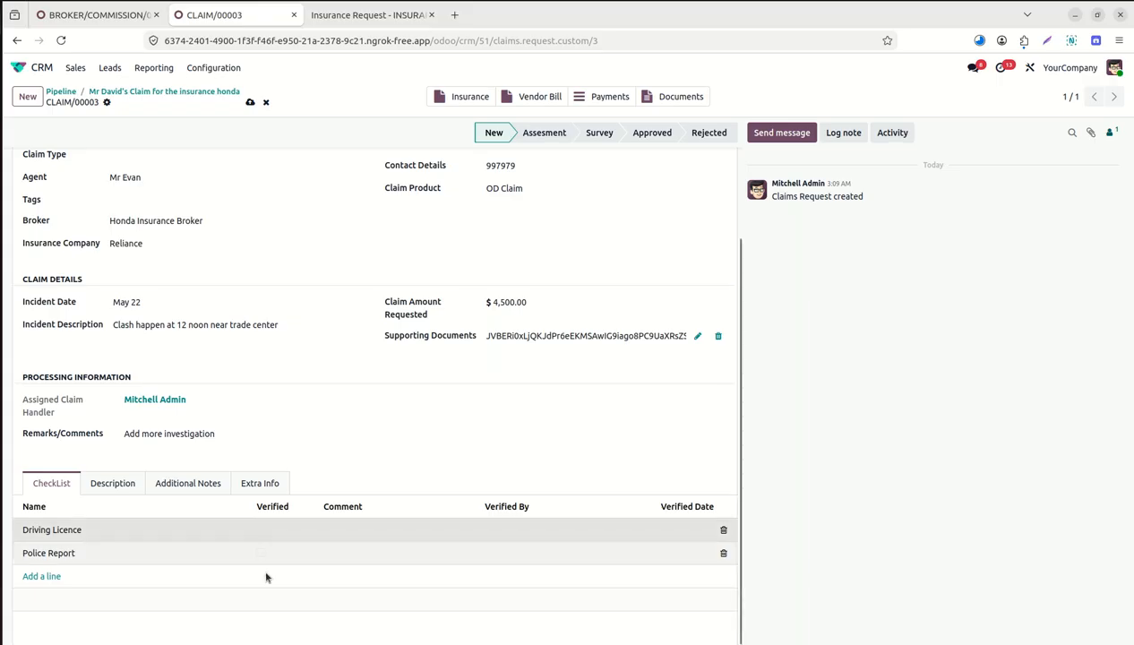
Mark Driving Licence and Police Report verified, assigning another user as Police Report verifier.
left_click(260, 533)
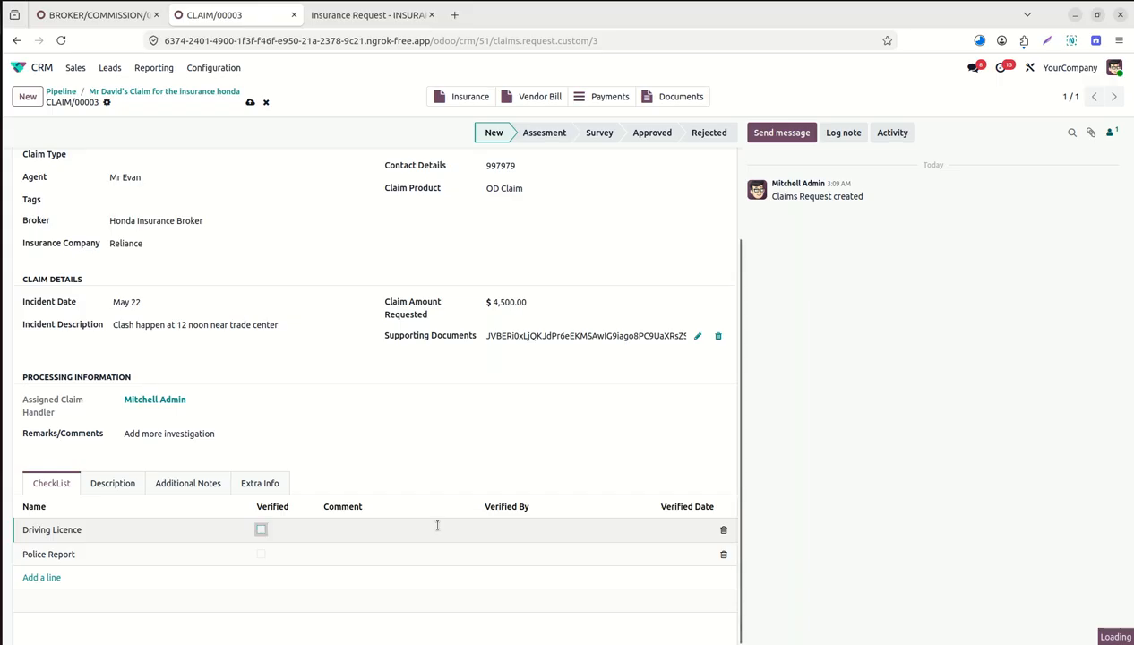
left_click(261, 530)
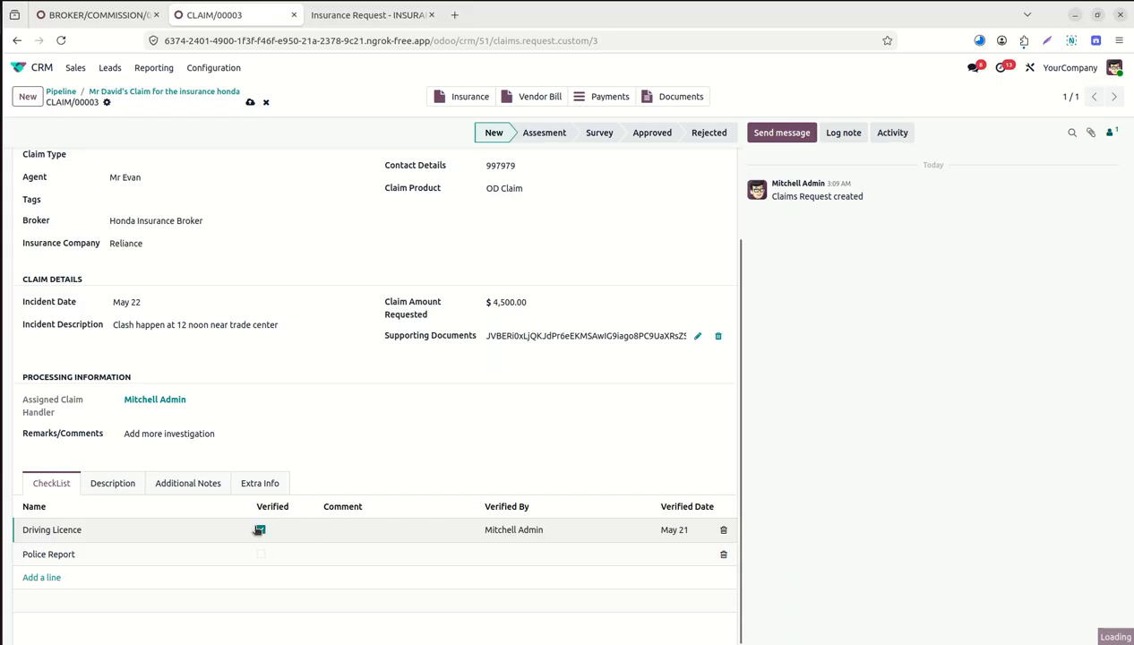
left_click(258, 551)
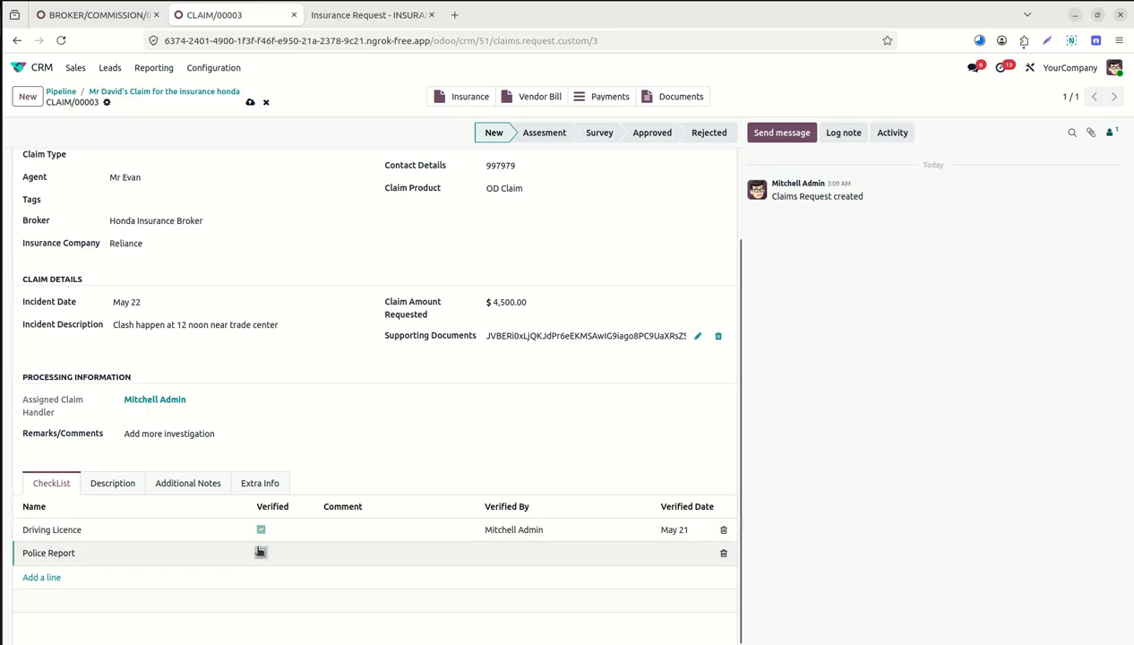
left_click(528, 561)
key("BackSpace")
key("BackSpace")
key("BackSpace")
key("BackSpace")
key("BackSpace")
key("BackSpace")
key("BackSpace")
key("BackSpace")
key("BackSpace")
key("BackSpace")
key("BackSpace")
key("BackSpace")
key("BackSpace")
key("BackSpace")
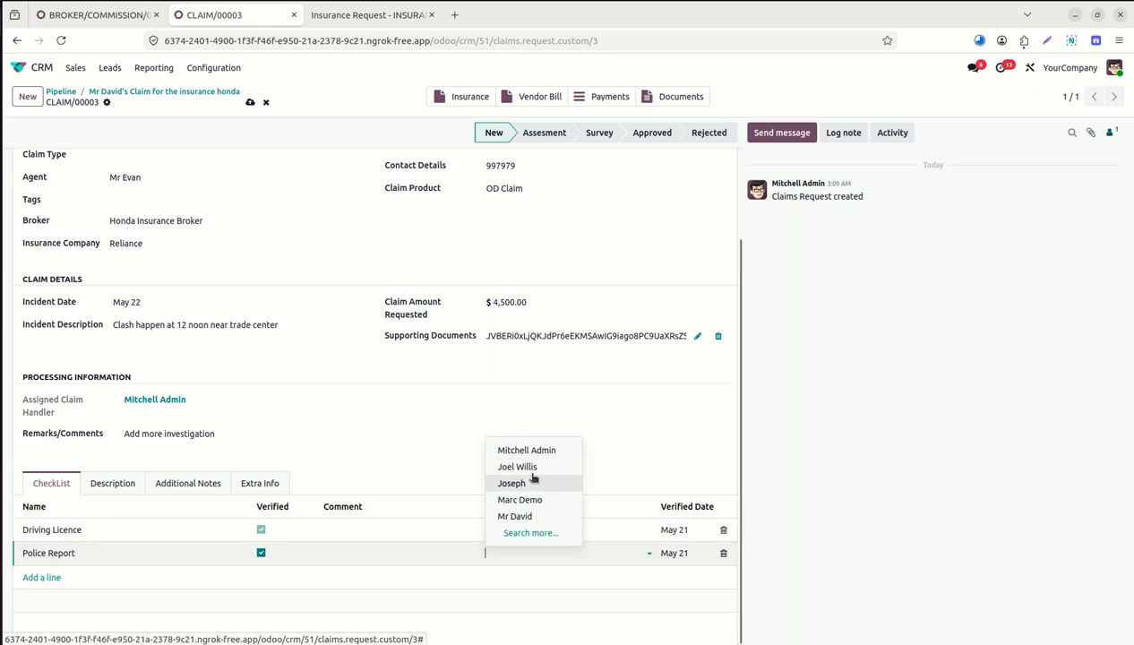
left_click(535, 467)
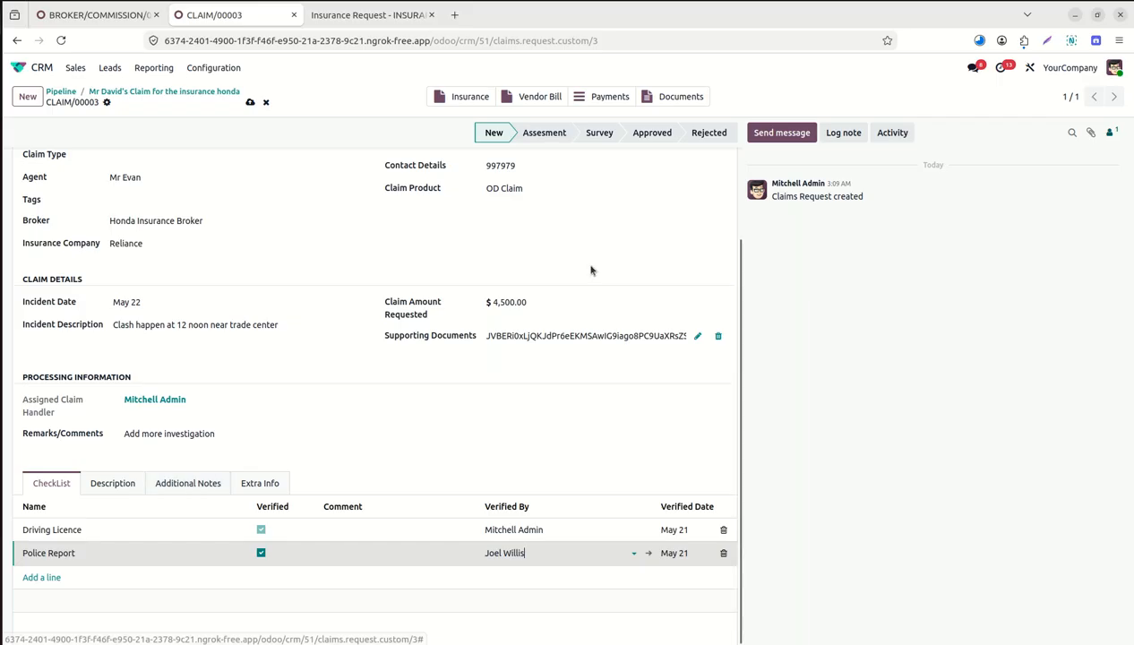
Move CLAIM/00003 from Assessment to Survey and then to the Approved stage.
left_click(546, 131)
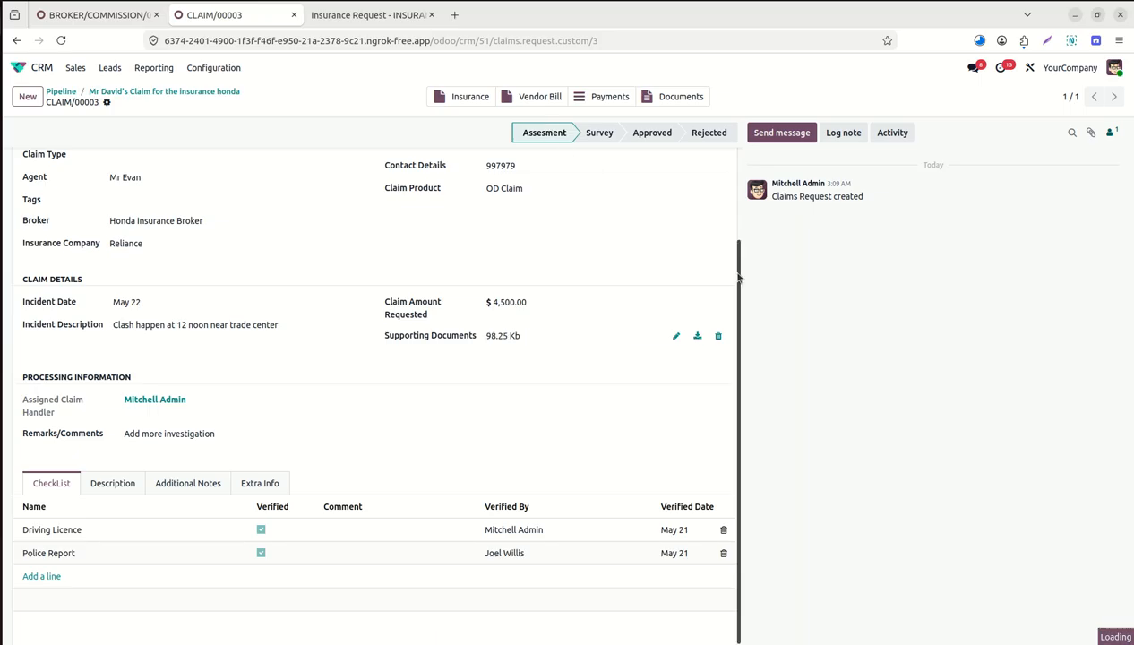
left_click_drag(738, 283, 744, 185)
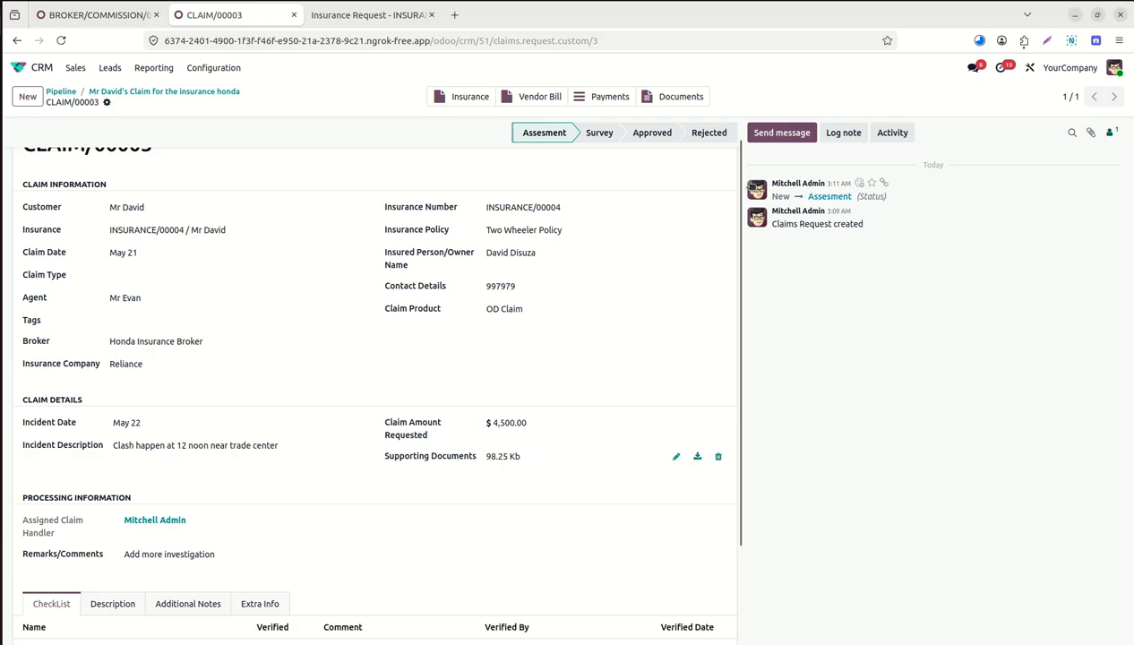
left_click(598, 136)
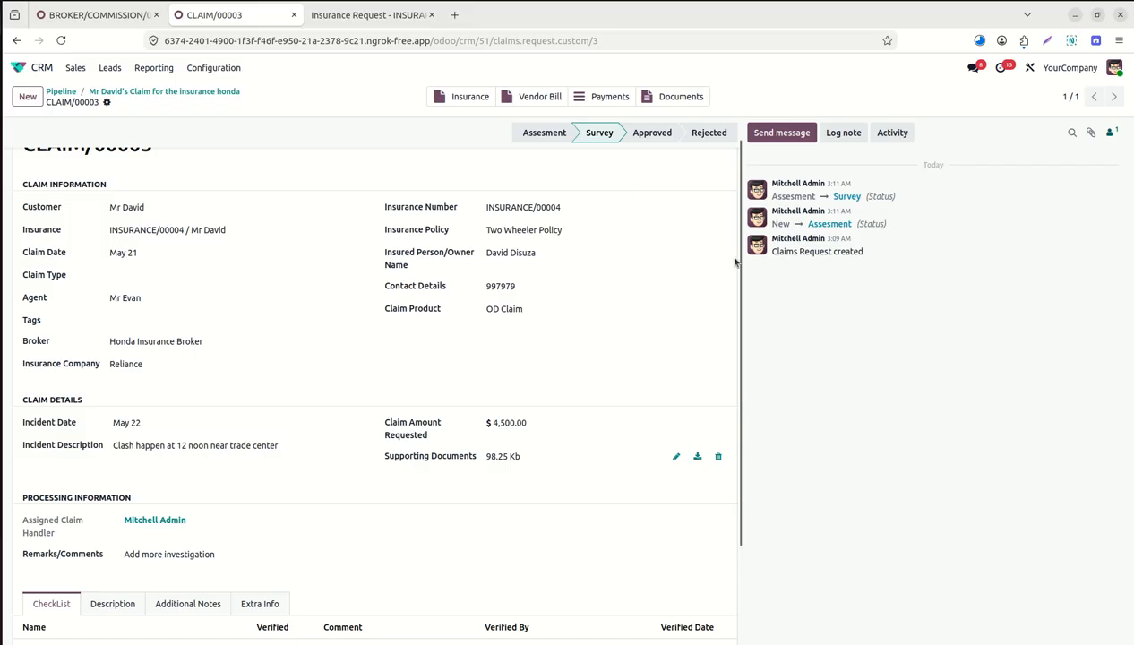
left_click_drag(739, 265, 743, 430)
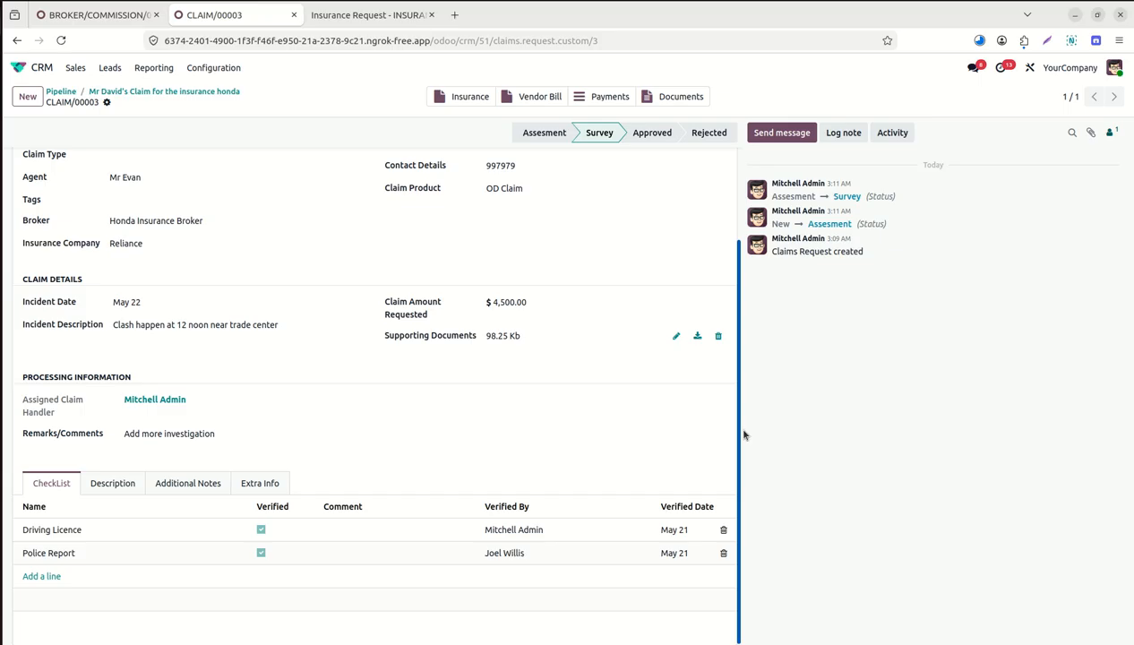
left_click_drag(742, 434, 714, 239)
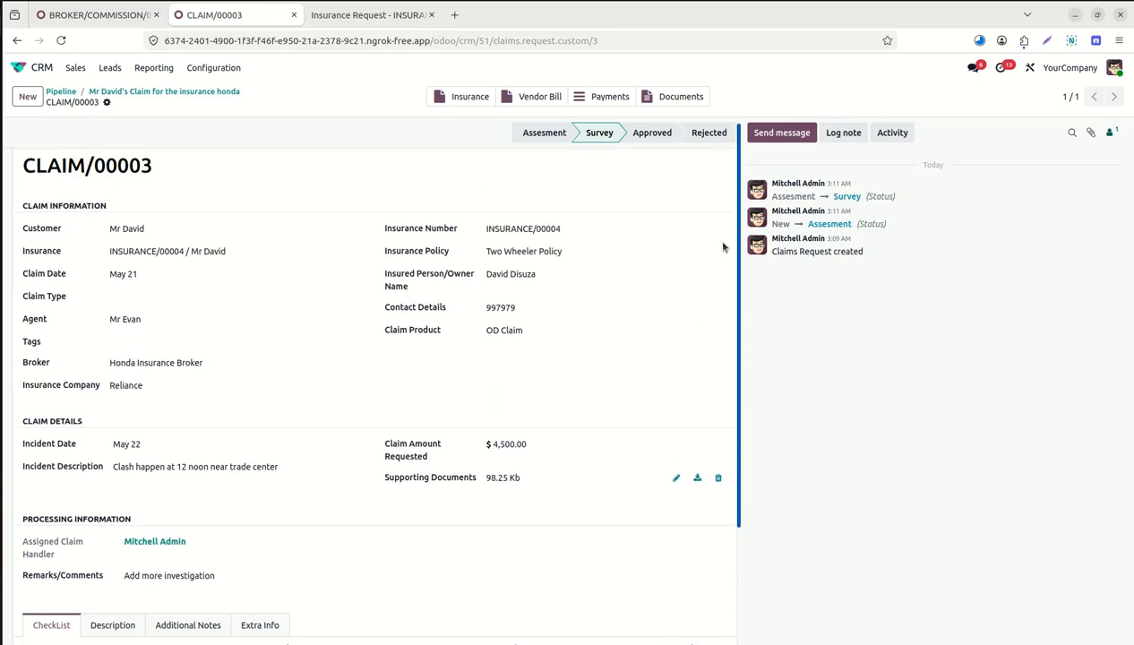
left_click(662, 139)
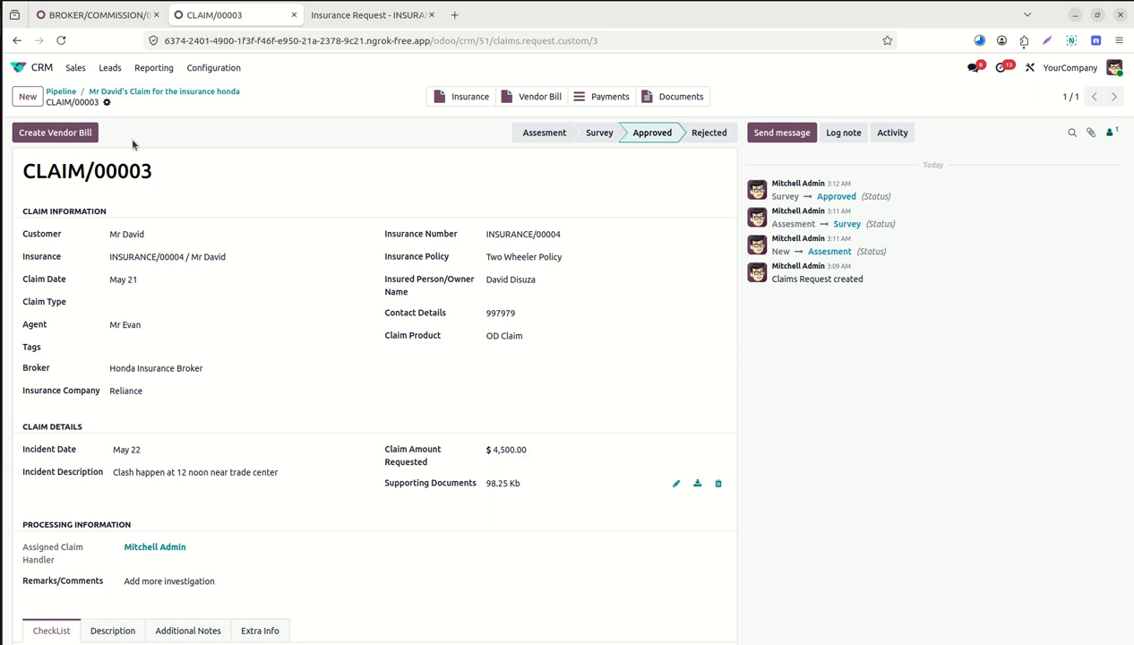
Create the vendor bill with broker Honda Insurance Broker and insurer Reliance, then confirm it.
left_click(74, 134)
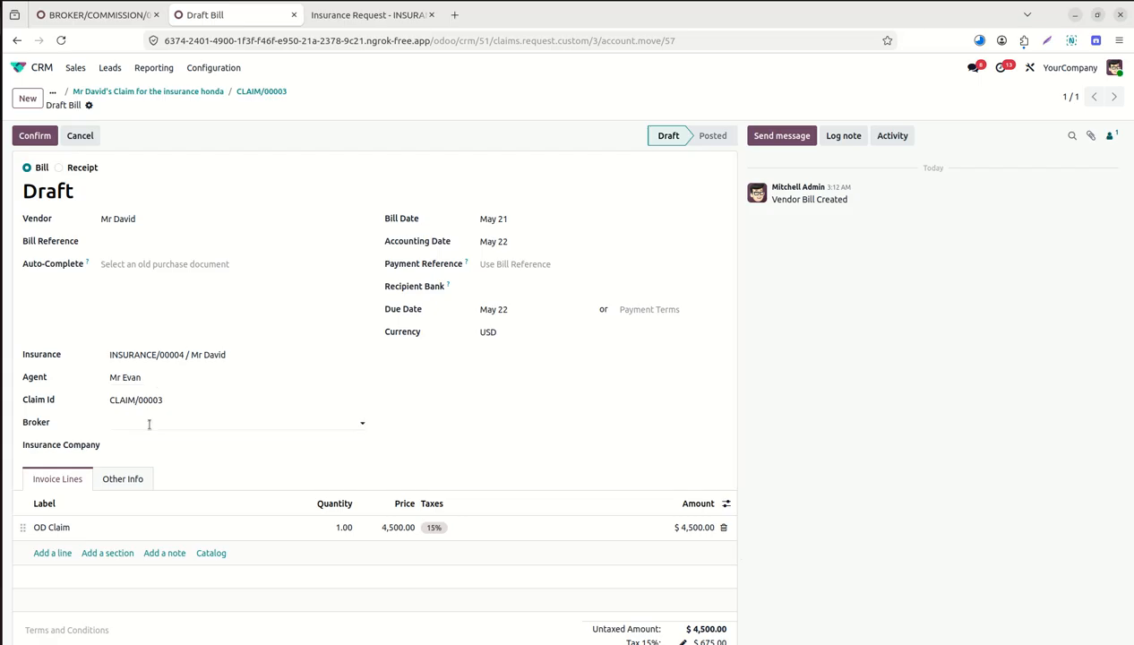
left_click(149, 425)
type("honda")
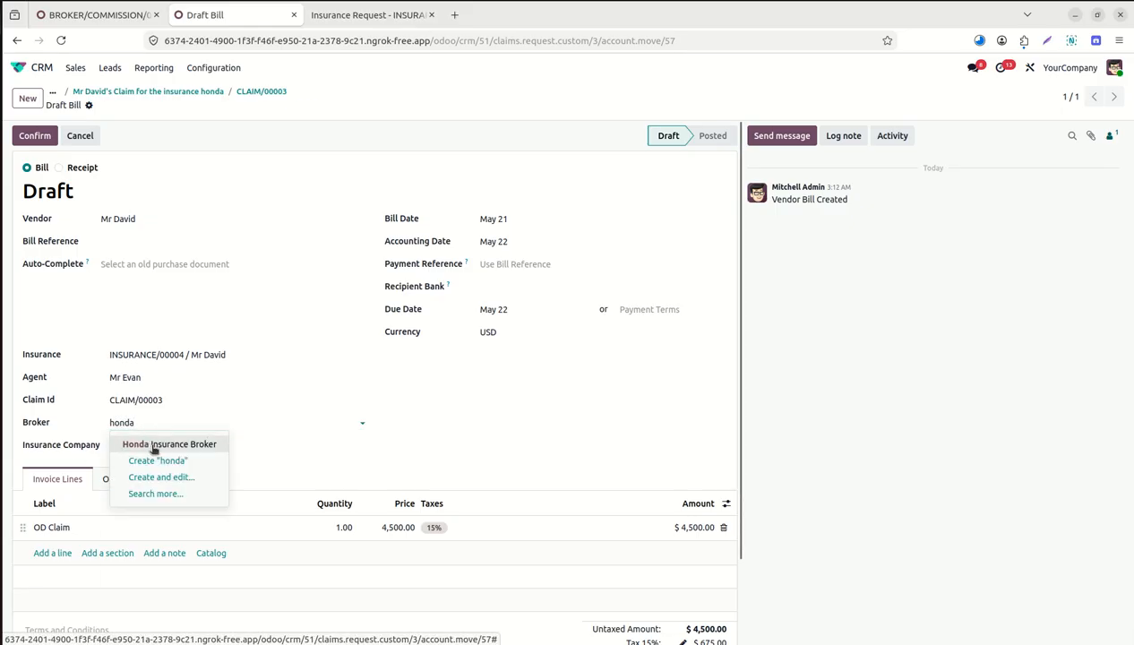
left_click(150, 445)
left_click(150, 445)
type("reli")
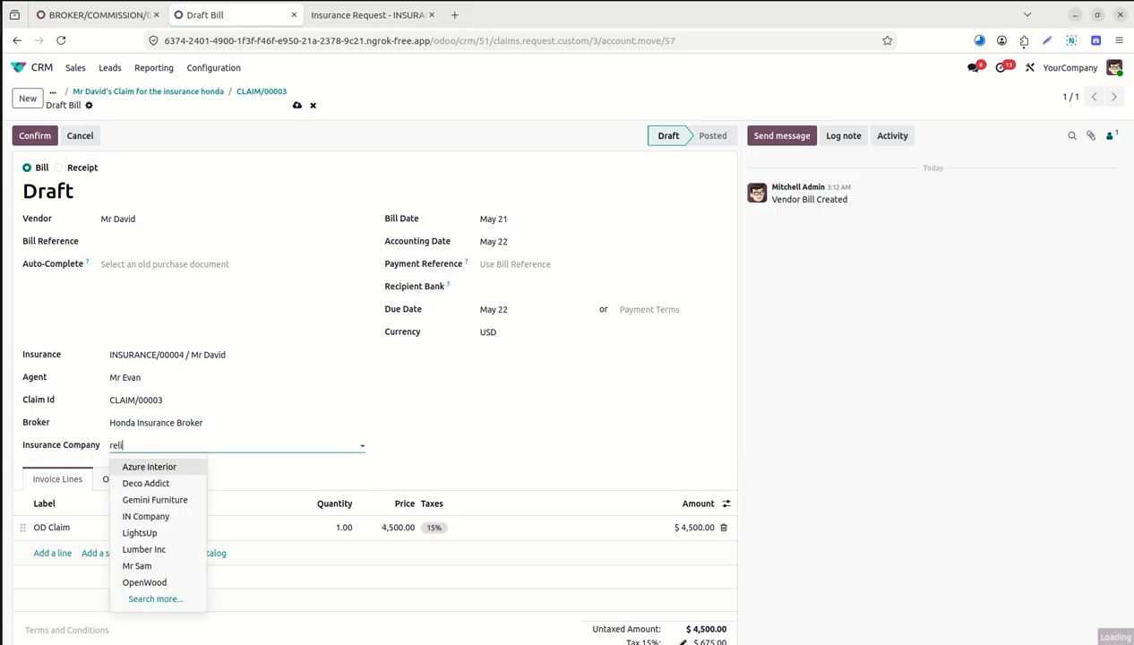
left_click(167, 467)
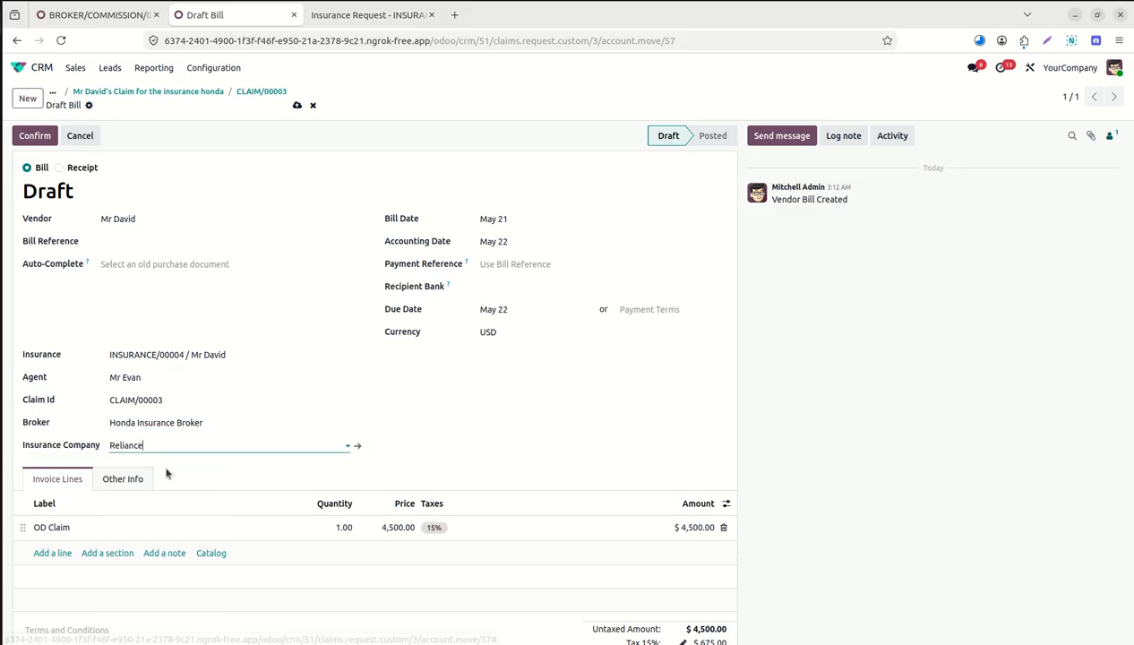
left_click(39, 137)
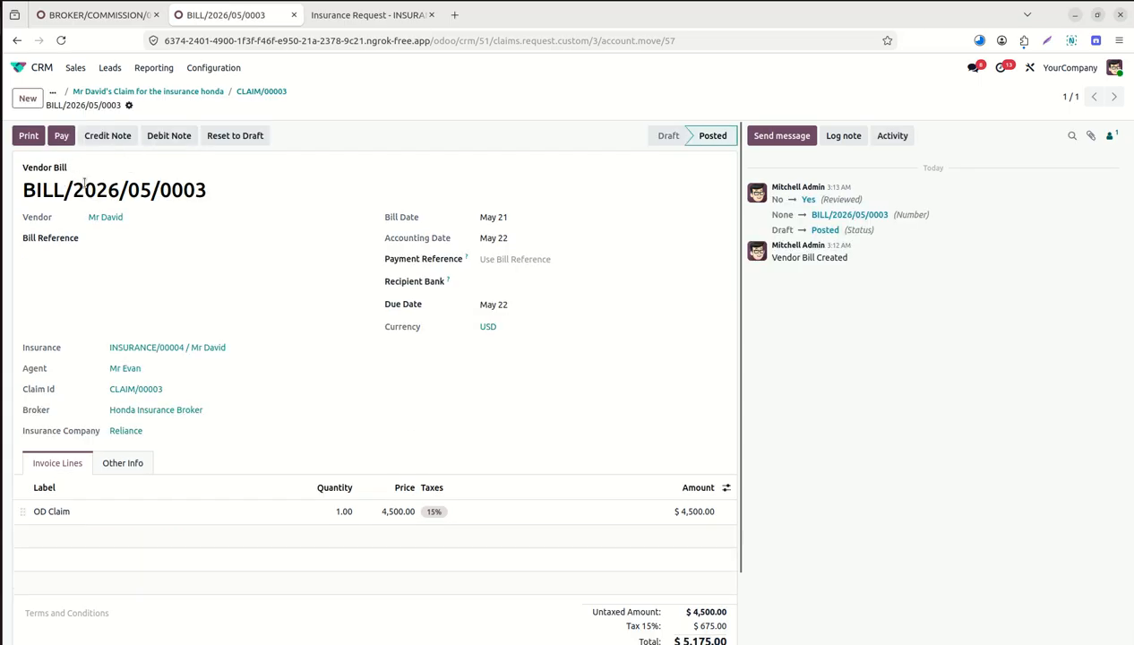
Pay BILL/2026/05/0003 with a $5,175.00 Bank payment.
left_click(60, 136)
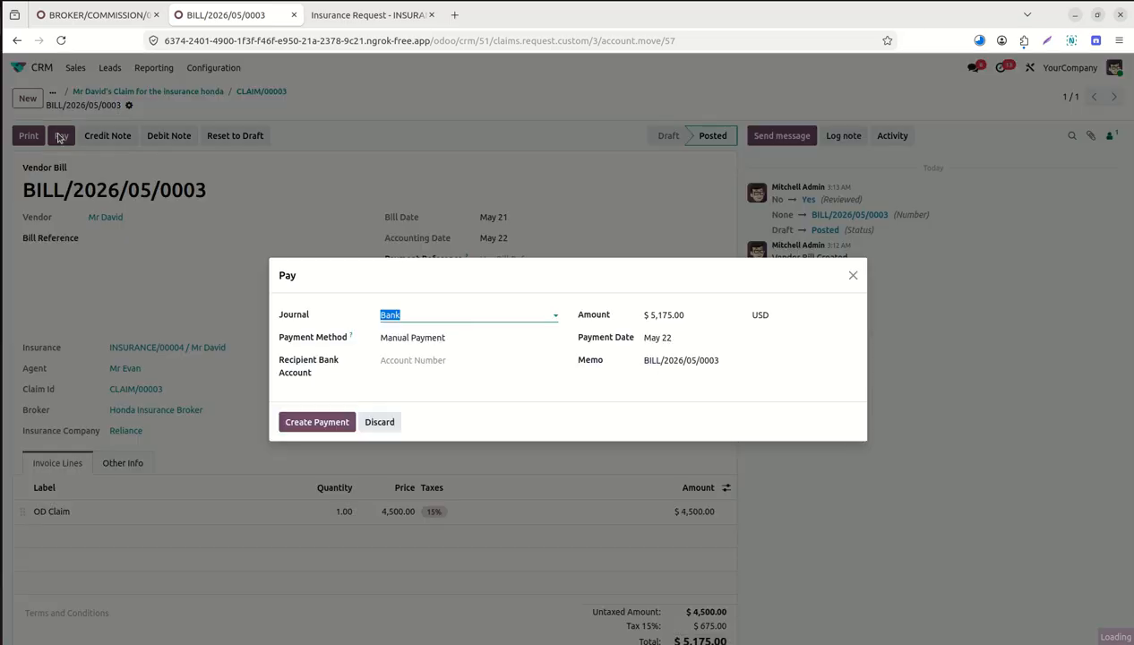
left_click(327, 422)
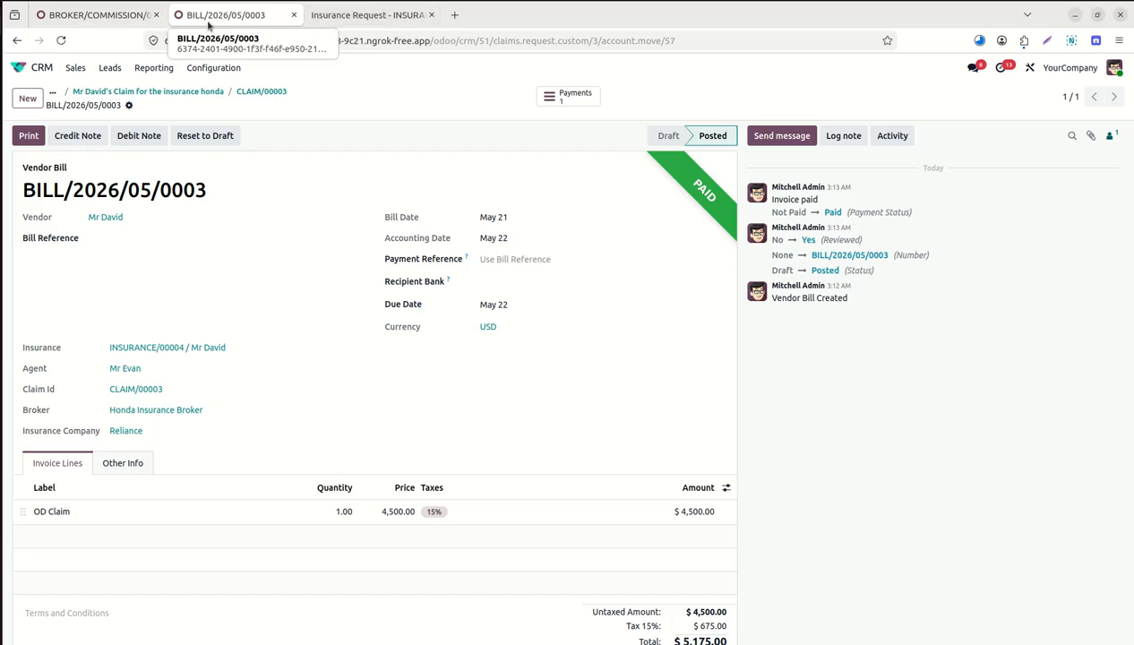
In Invoicing's vendor payments, open the May 22 payment PBNK1/2026/00004 for $5,175.00.
left_click(124, 18)
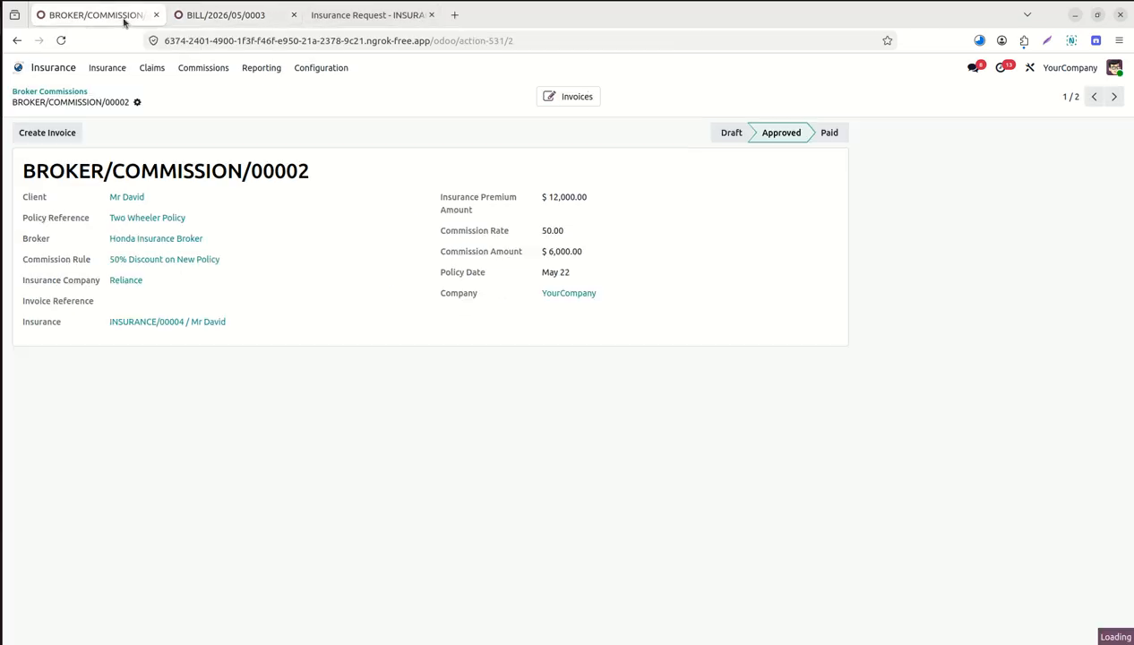
left_click(19, 67)
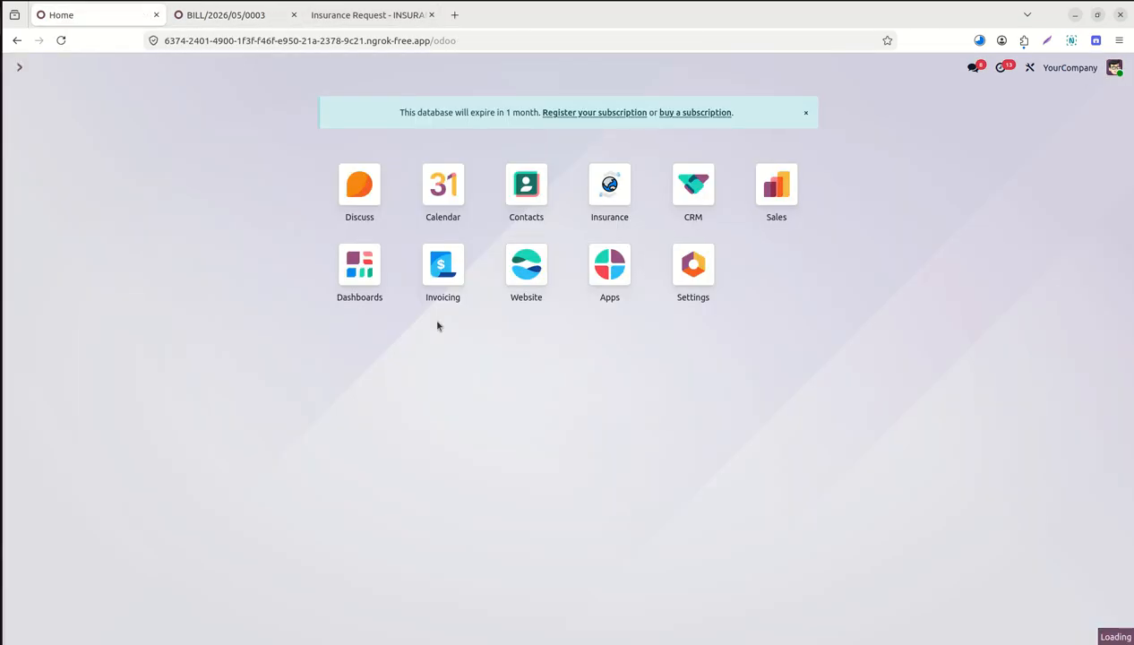
left_click(441, 268)
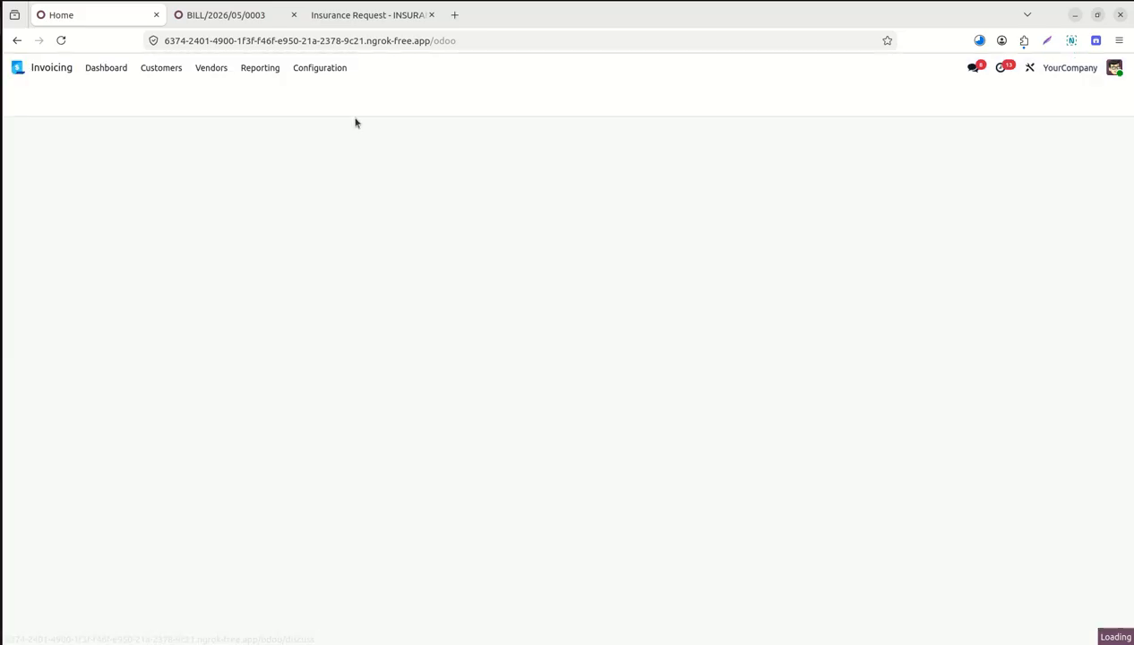
left_click(174, 71)
left_click(213, 69)
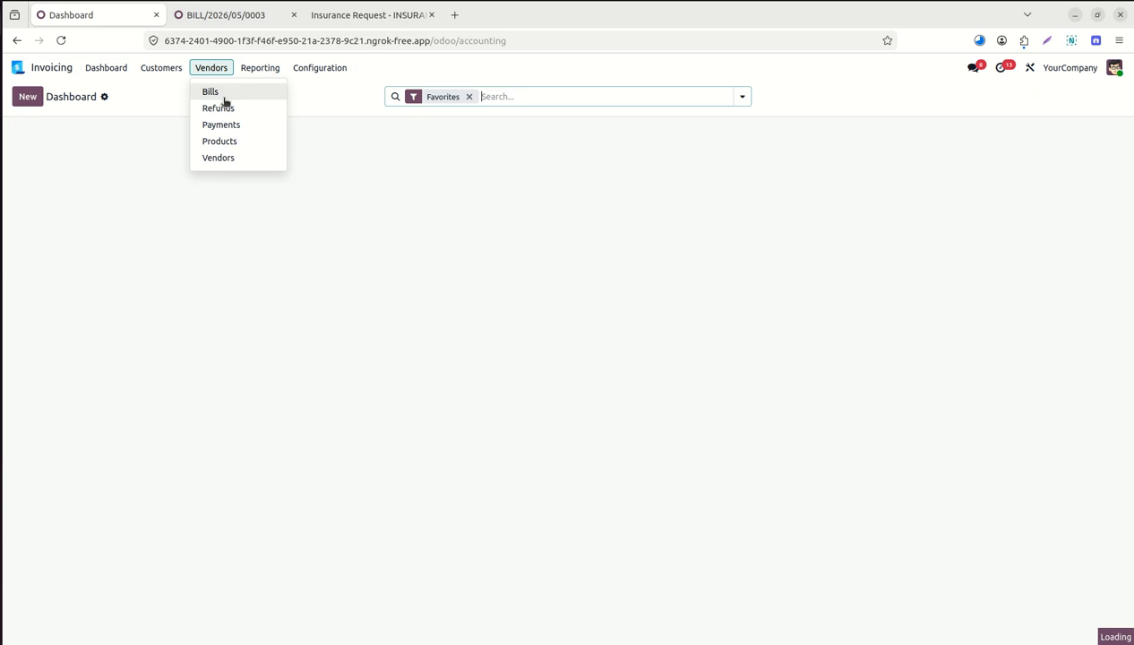
left_click(235, 126)
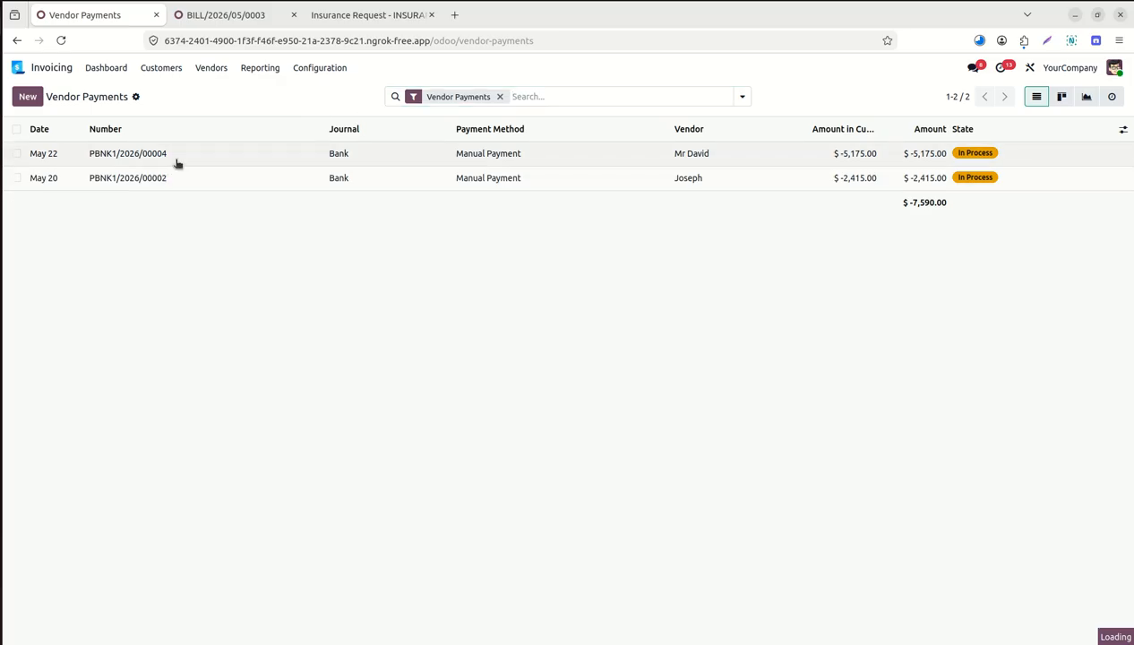
left_click(178, 163)
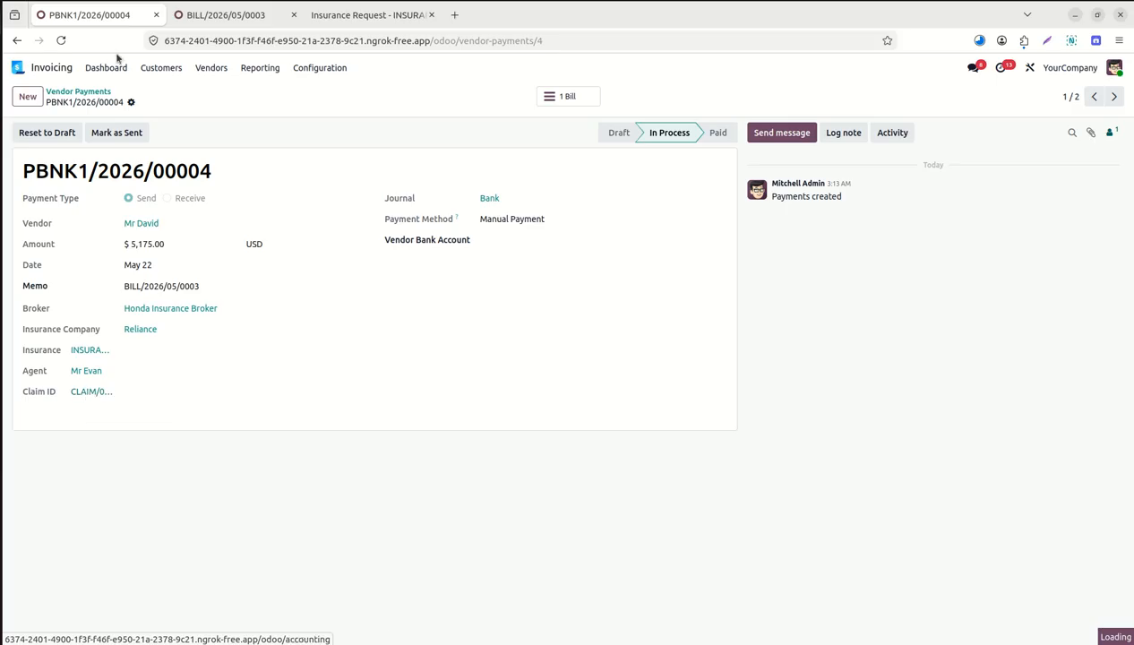
left_click(161, 72)
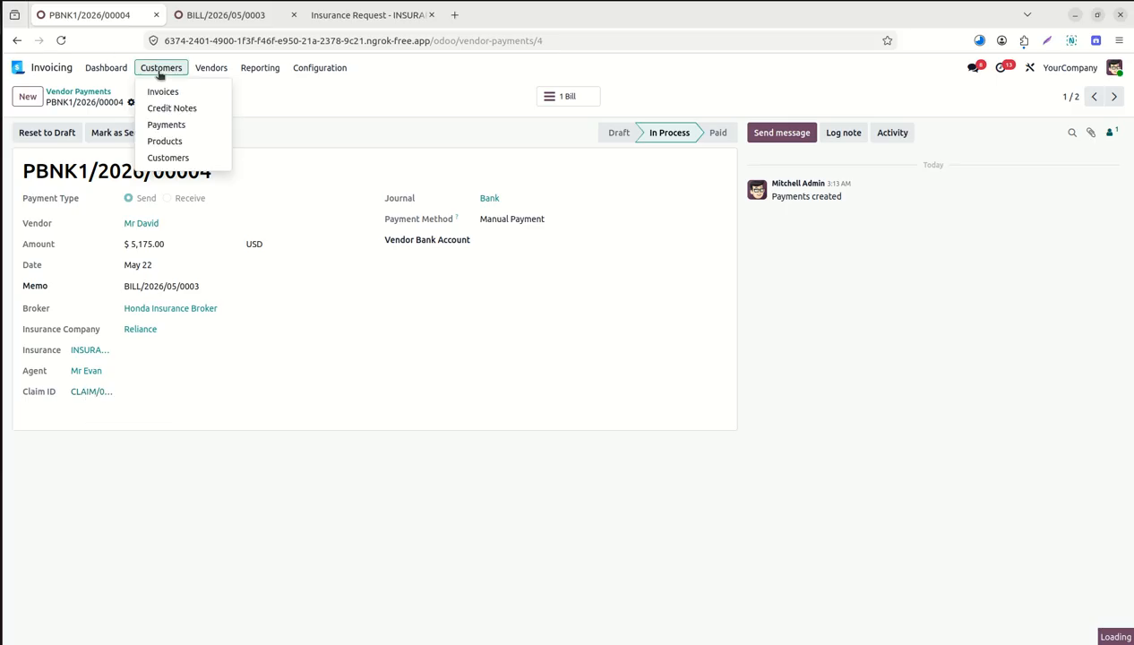
Review customer payment PBNK1/2026/00003, then switch to the Insurance Broker Management Suite listing window.
left_click(175, 126)
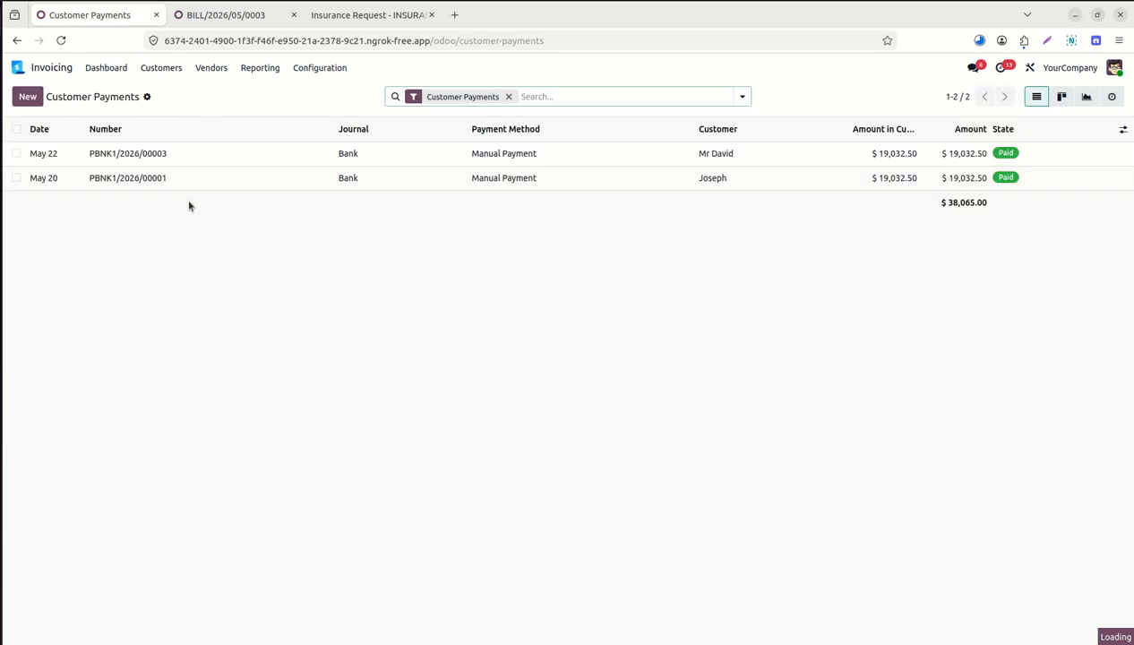
left_click(136, 159)
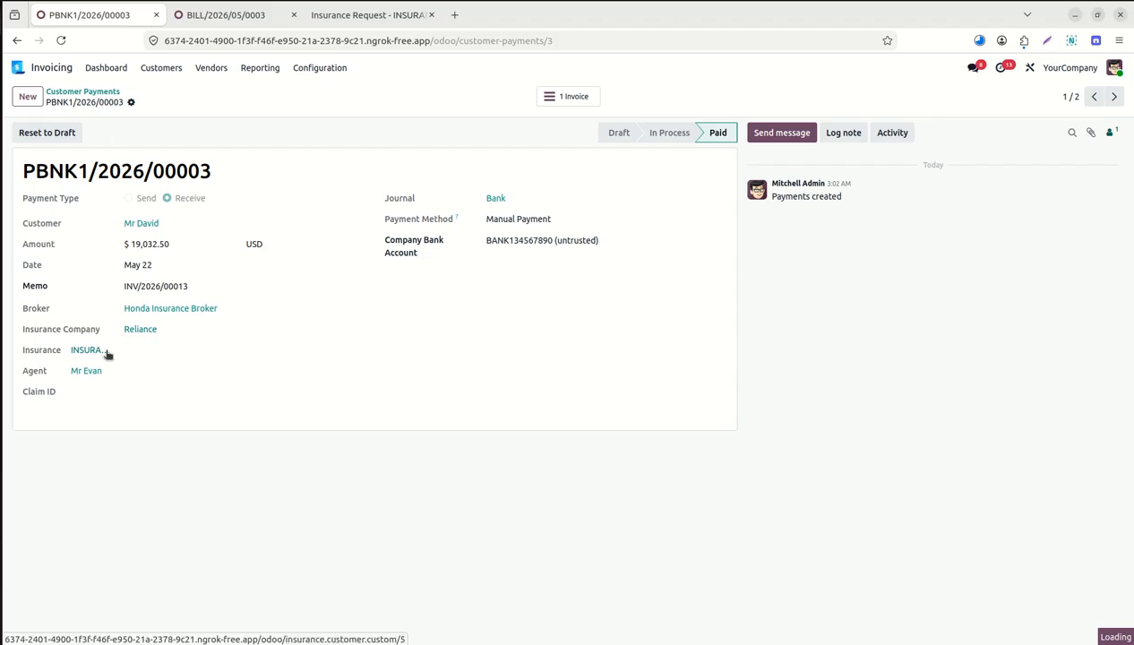
left_click_drag(111, 359, 115, 360)
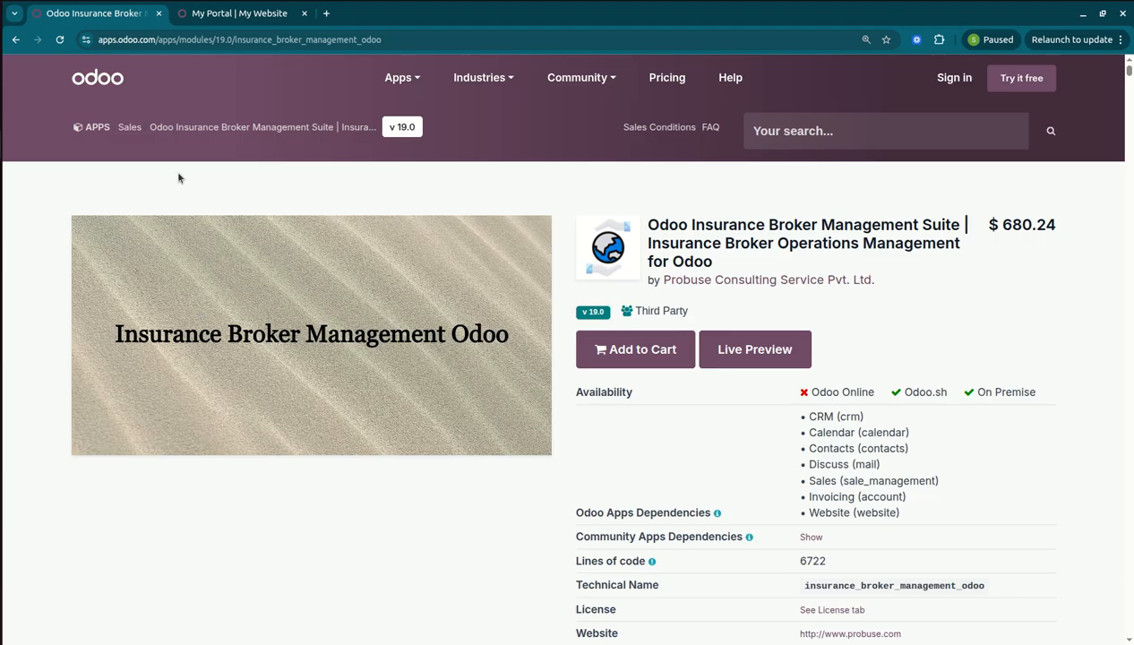
In the reloaded customer portal, scroll through policy INSURANCE/00004 and return to My account.
left_click(231, 13)
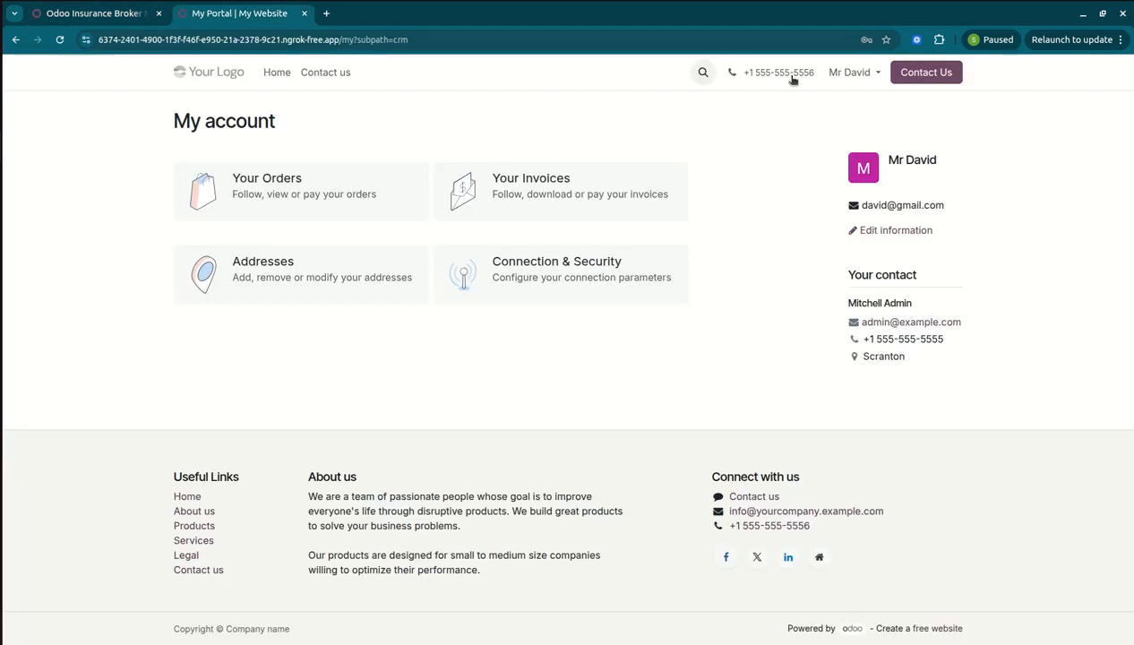
left_click(61, 40)
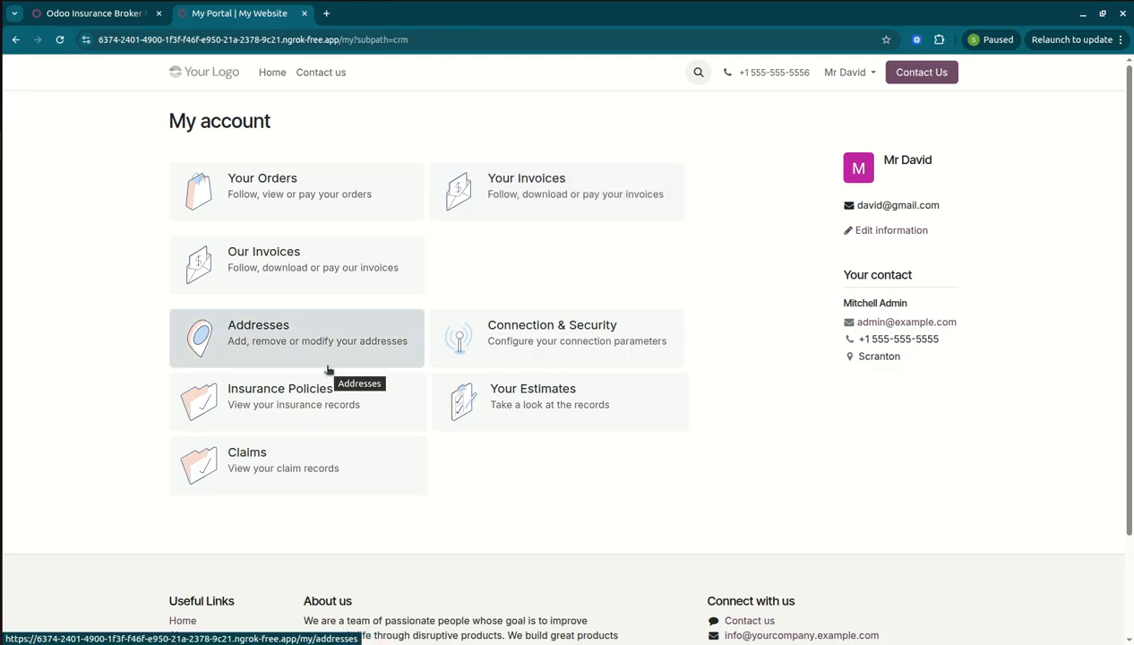
left_click(324, 400)
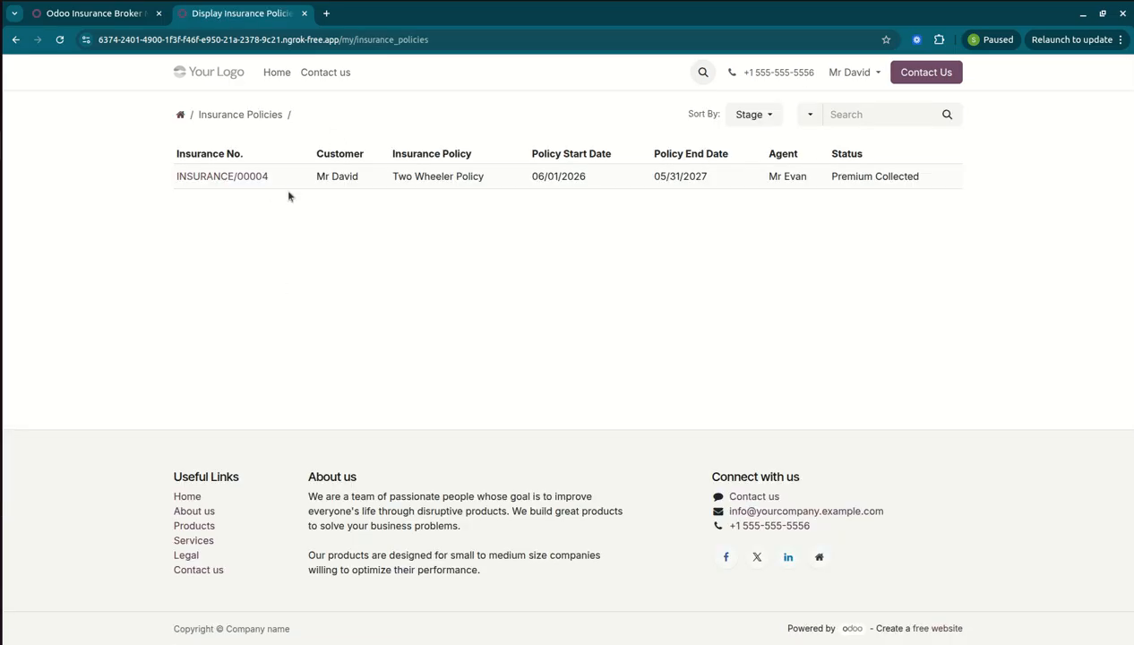
left_click(253, 183)
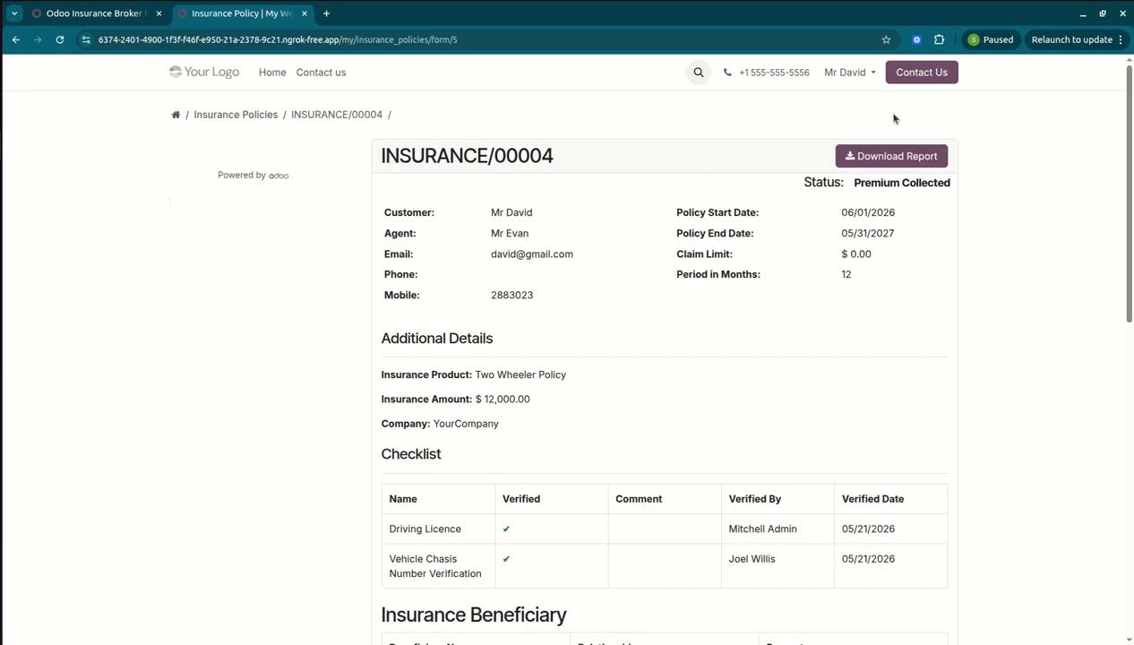
scroll(1124, 179, "down", 2)
scroll(663, 359, "down", 5)
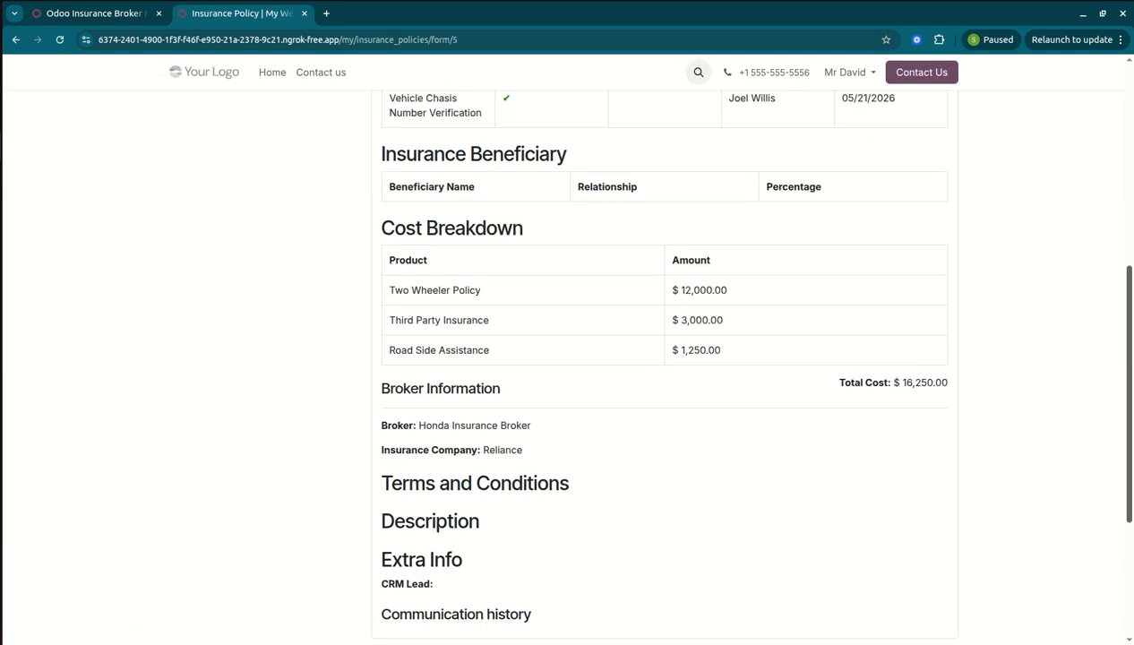
scroll(495, 193, "up", 8)
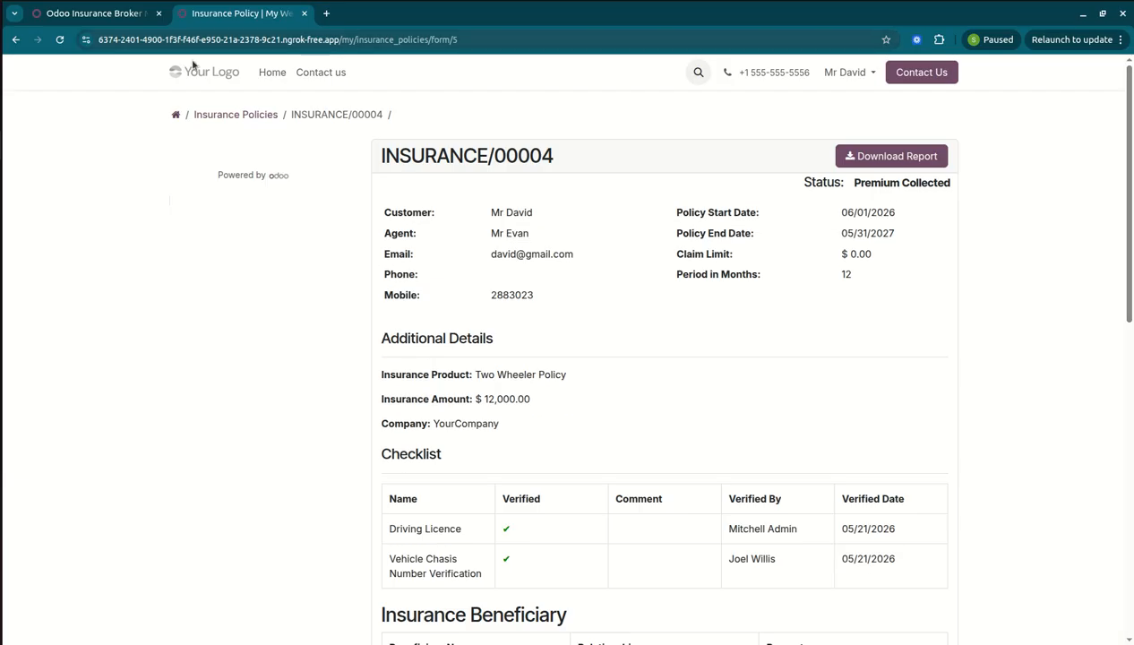
left_click(207, 119)
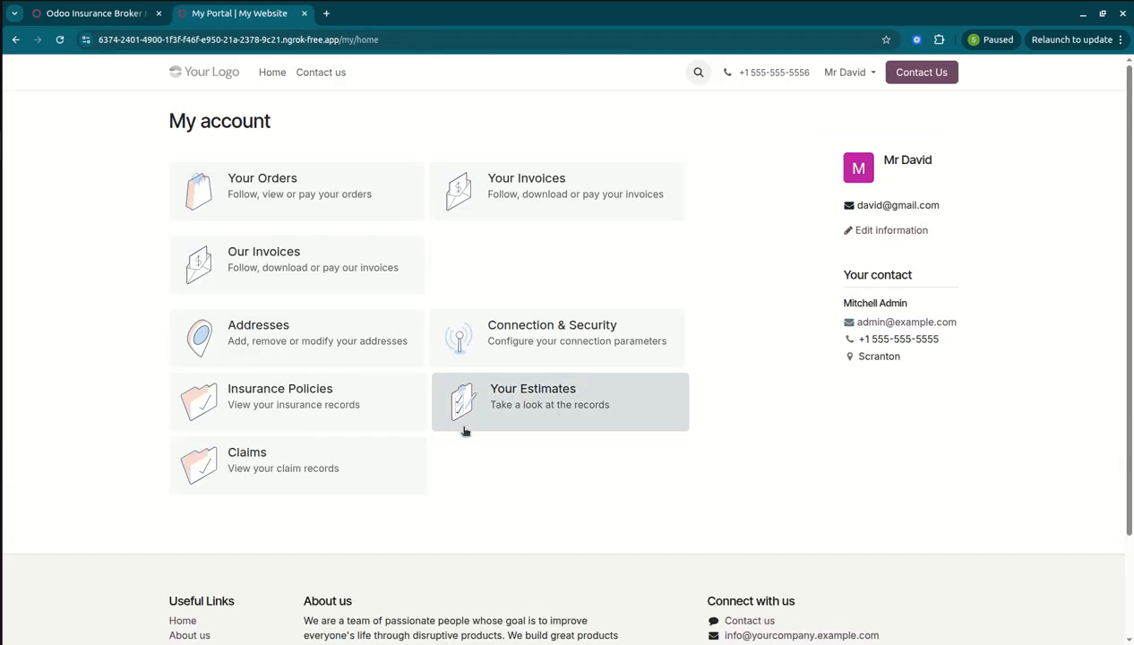
Open CLAIM/00003 from the Claims list and review its Approved status, $4,500.00 amount, checklist and broker.
left_click(301, 460)
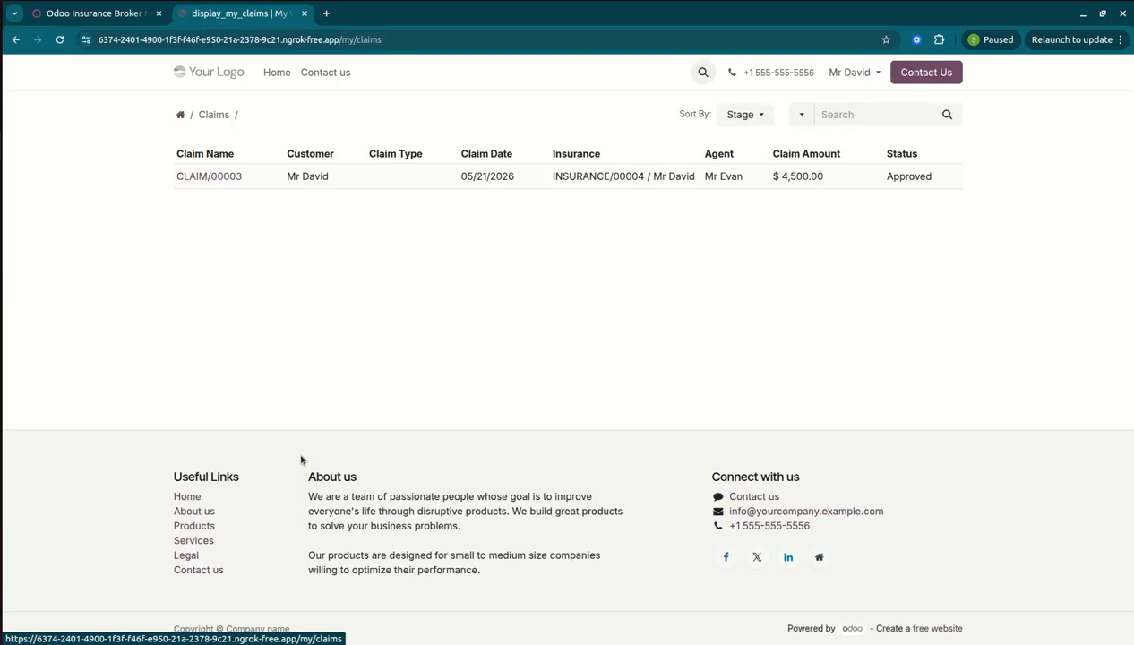
left_click(212, 175)
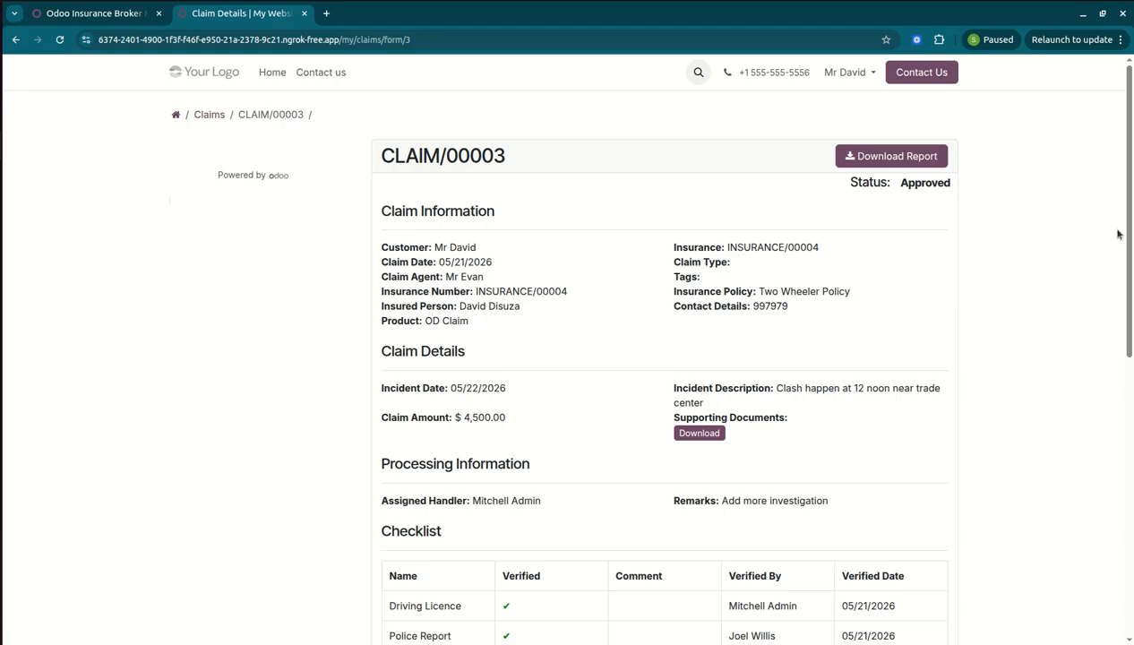
triple_click(928, 183)
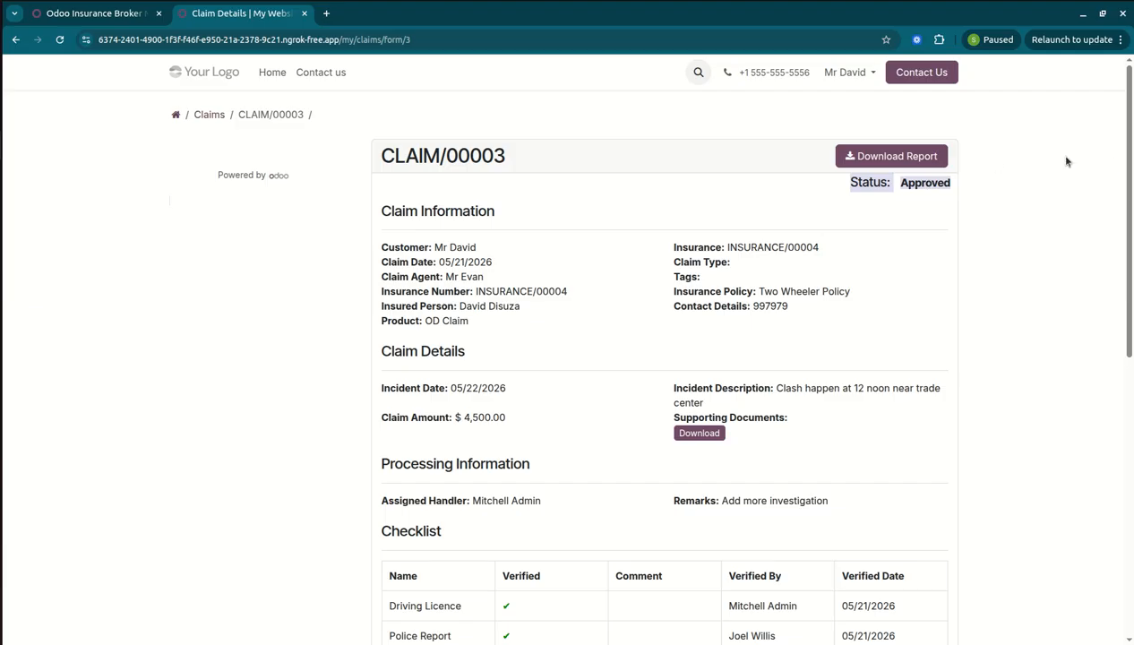
scroll(1132, 167, "down", 3)
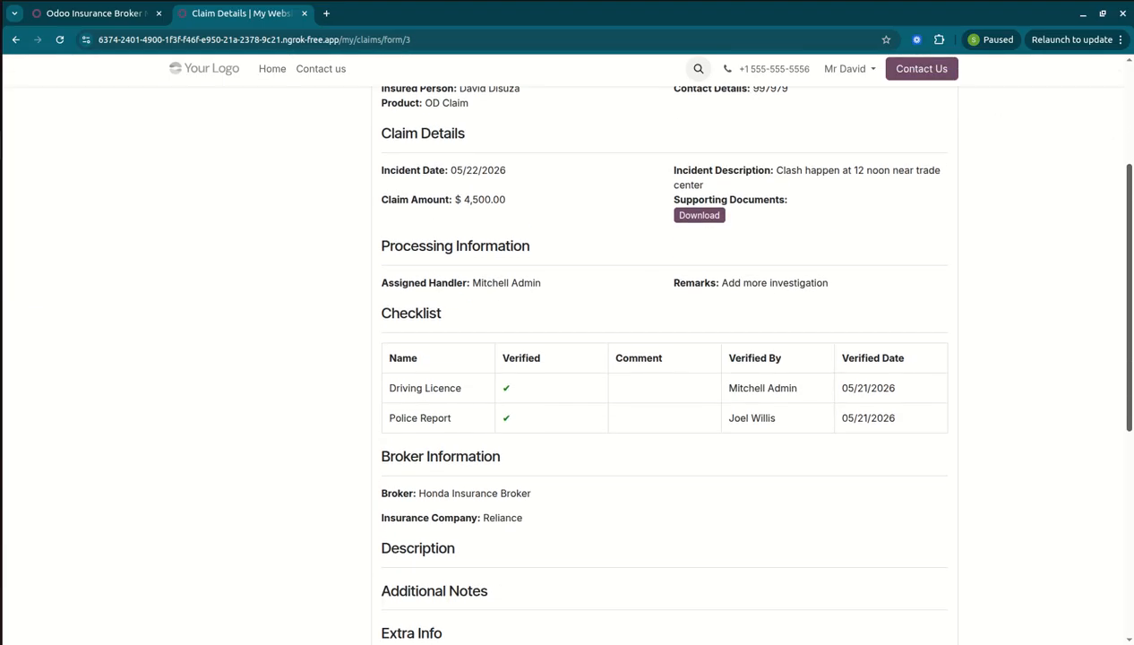
scroll(1130, 275, "up", 3)
scroll(1130, 275, "down", 3)
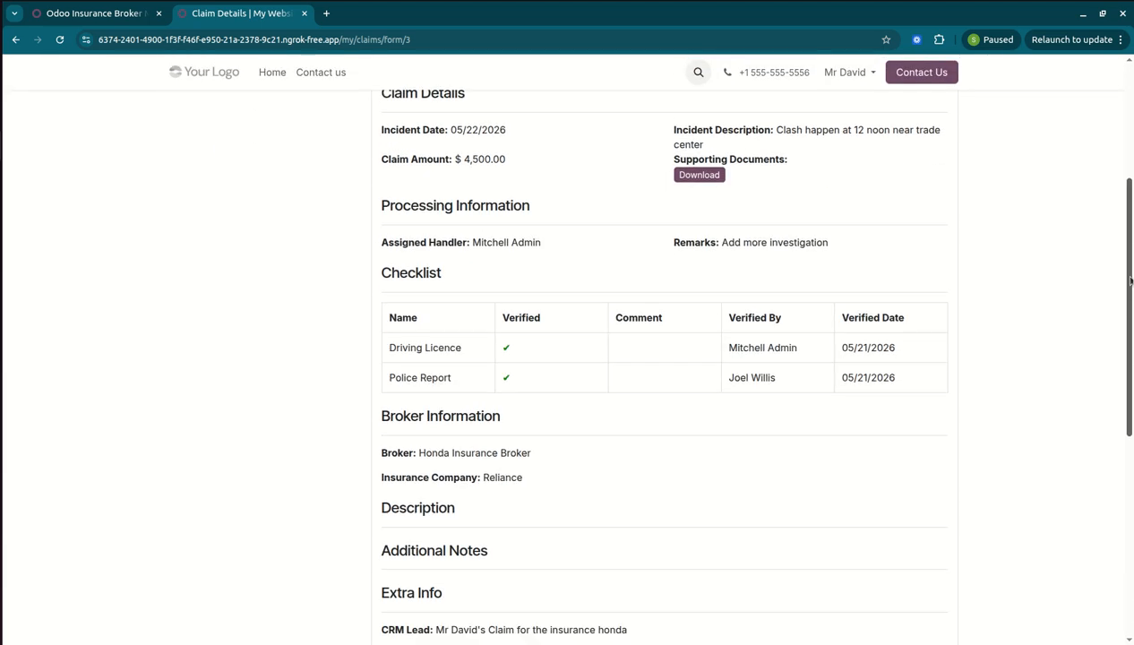
scroll(1131, 280, "down", 3)
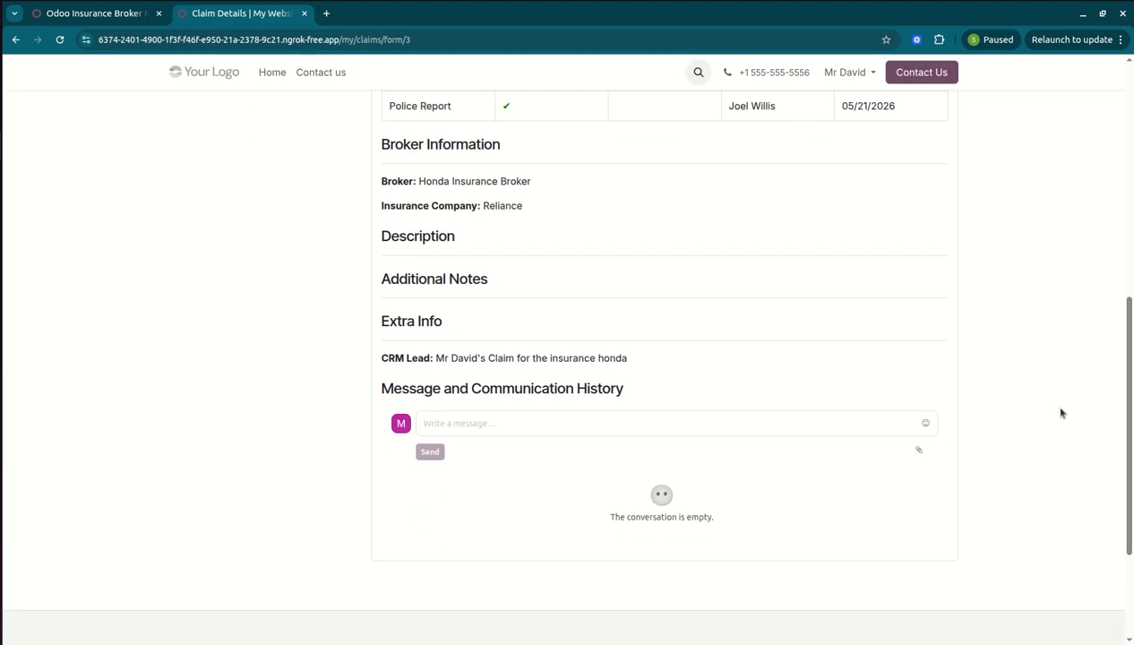
Post the message 'Submitted document on dated 15th' on the claim.
left_click(826, 414)
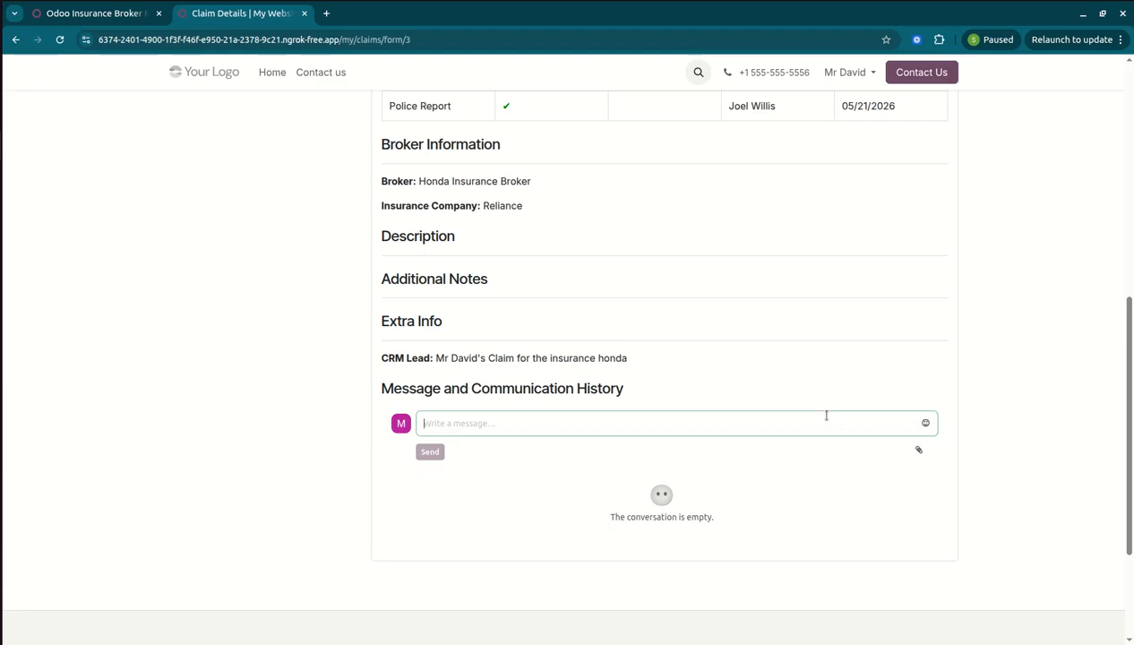
type("Submitted")
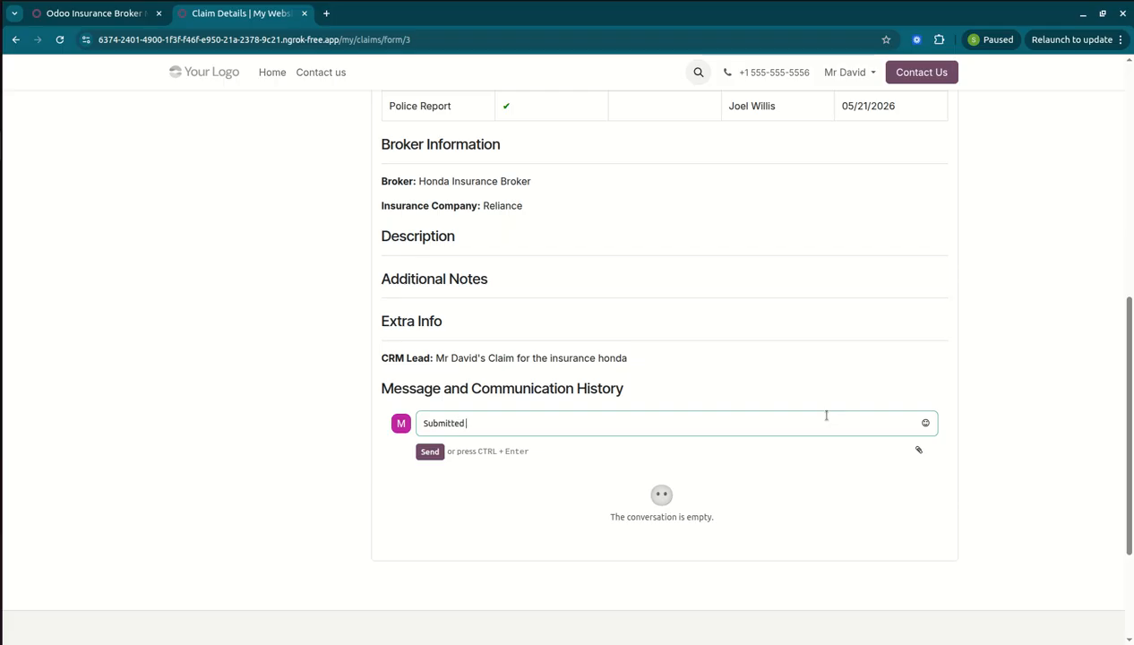
type(" document on dated 15th")
left_click(432, 451)
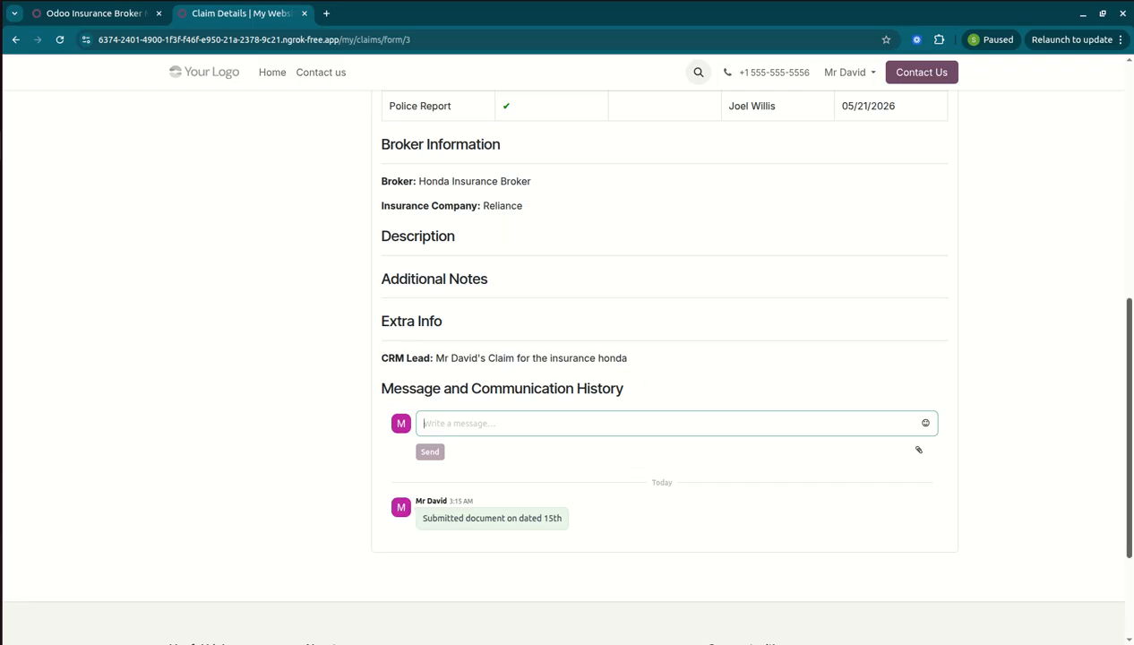
Post a second message 'review doc' with the index.html file attached.
left_click(918, 450)
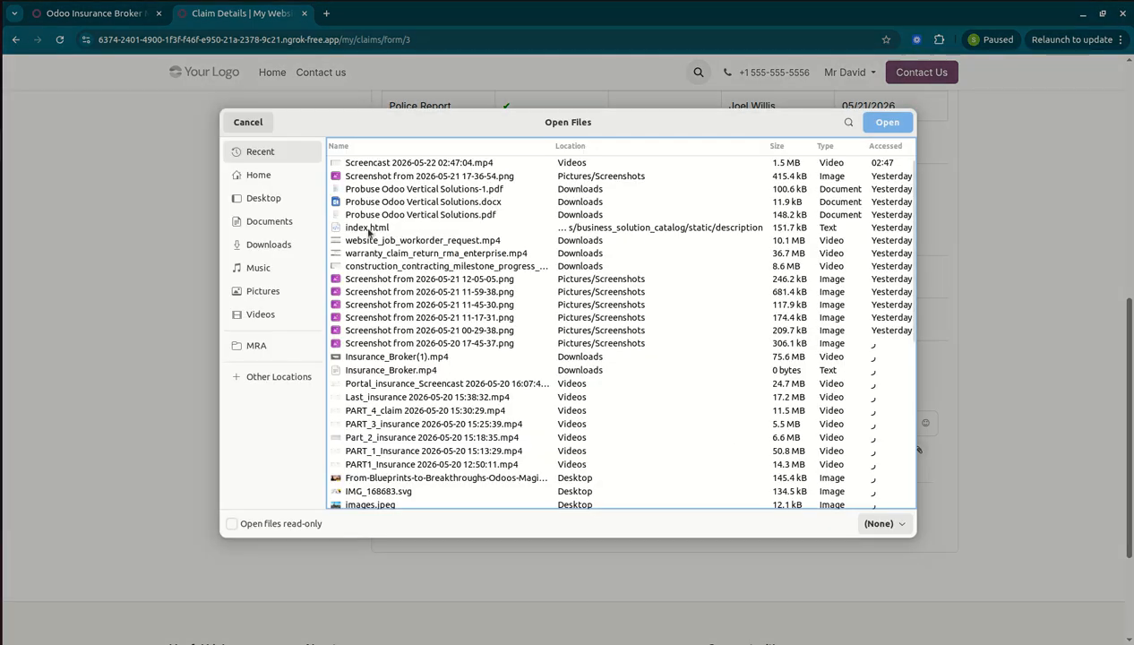
double_click(368, 228)
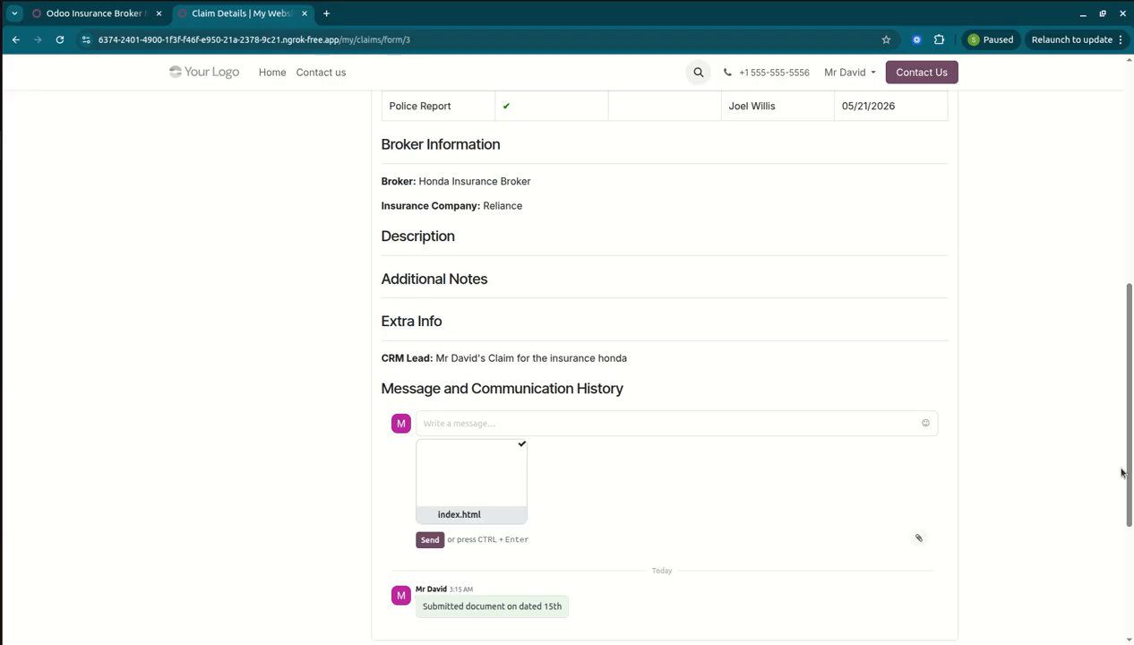
left_click(814, 428)
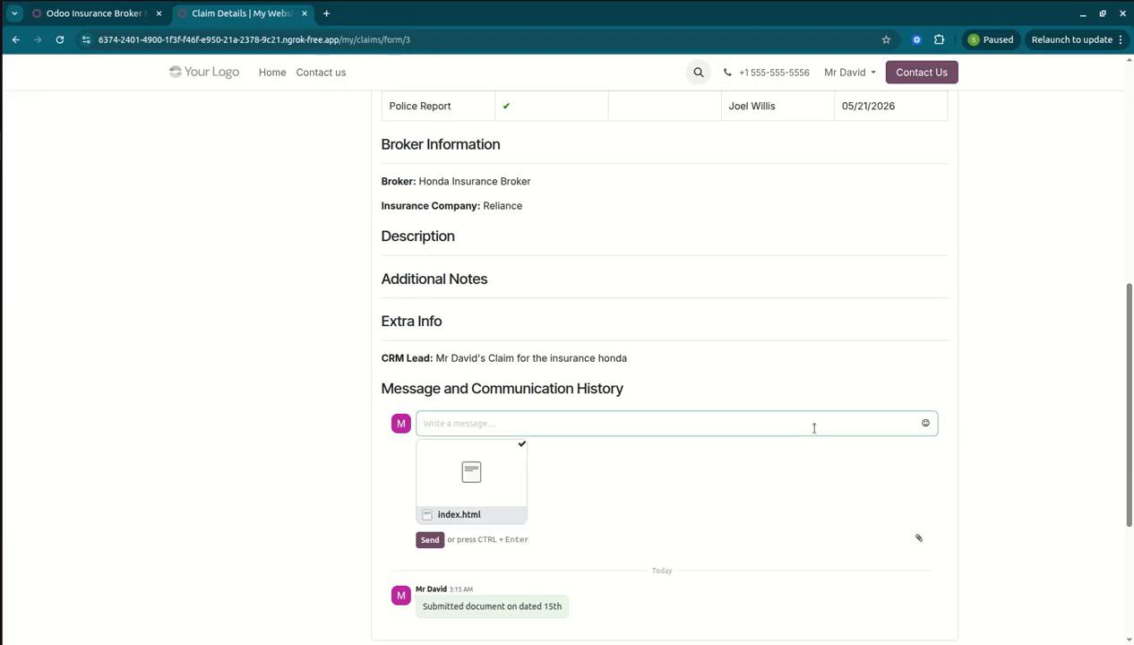
type("review doc")
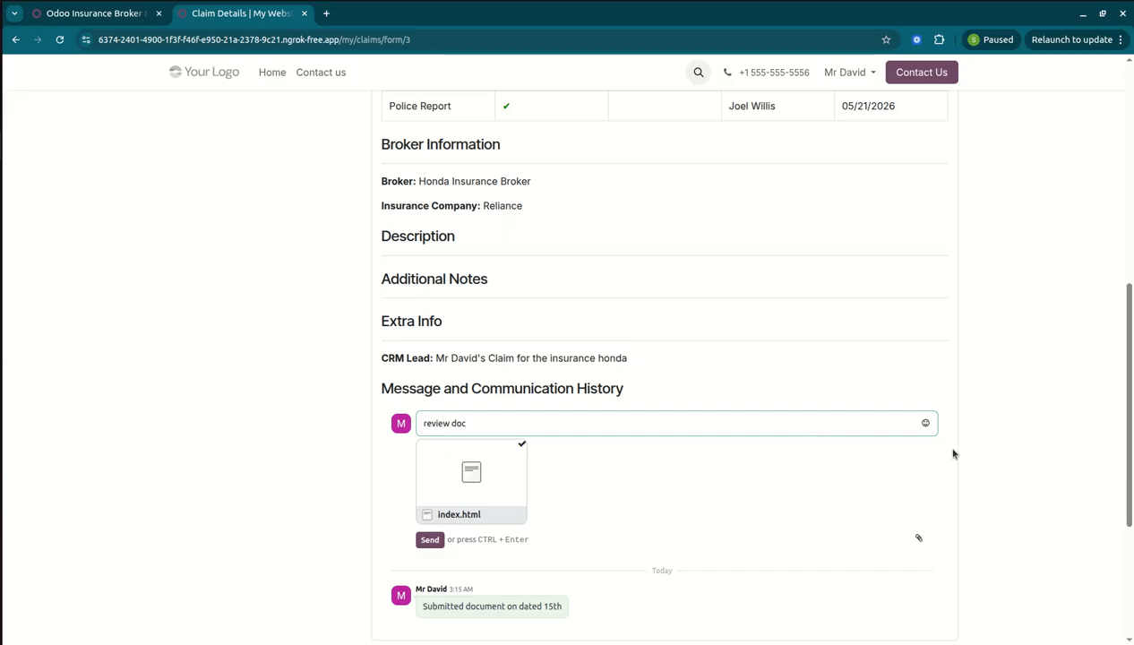
key("Return")
left_click(430, 552)
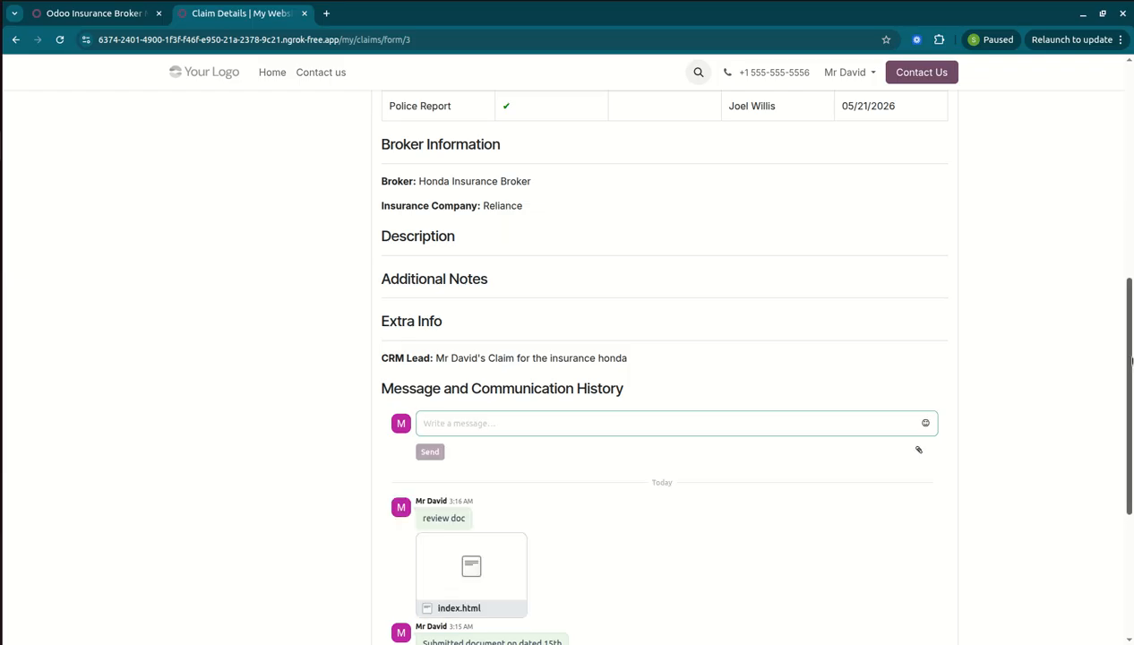
scroll(1131, 361, "up", 6)
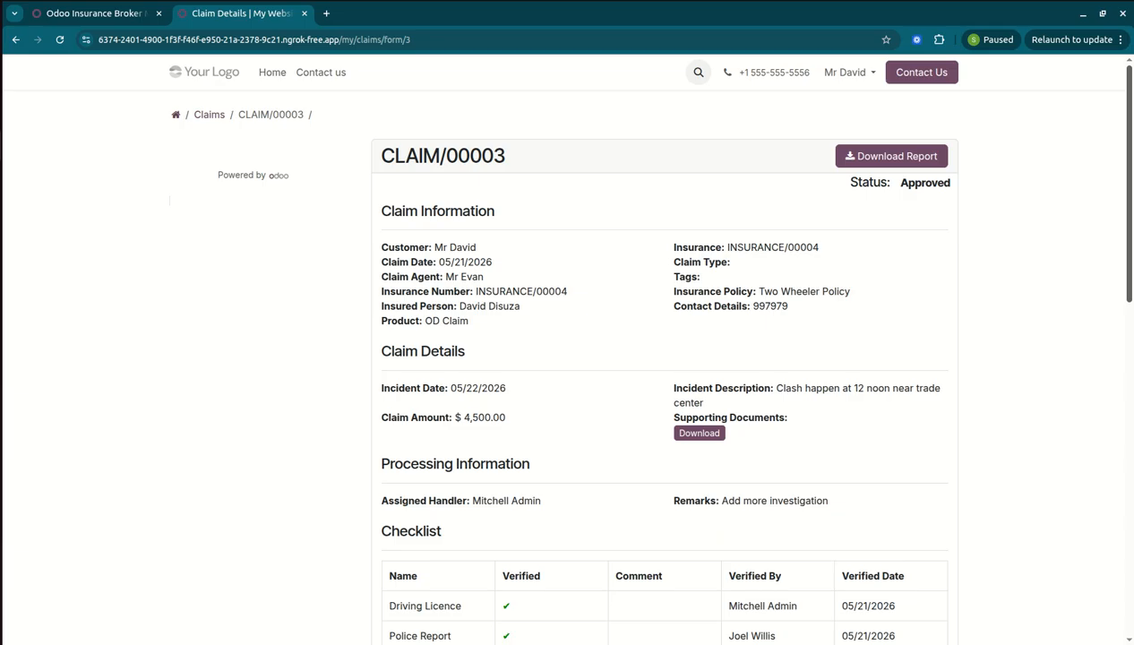
Navigate back through the claims list to the portal's My account page via the breadcrumb.
left_click(199, 118)
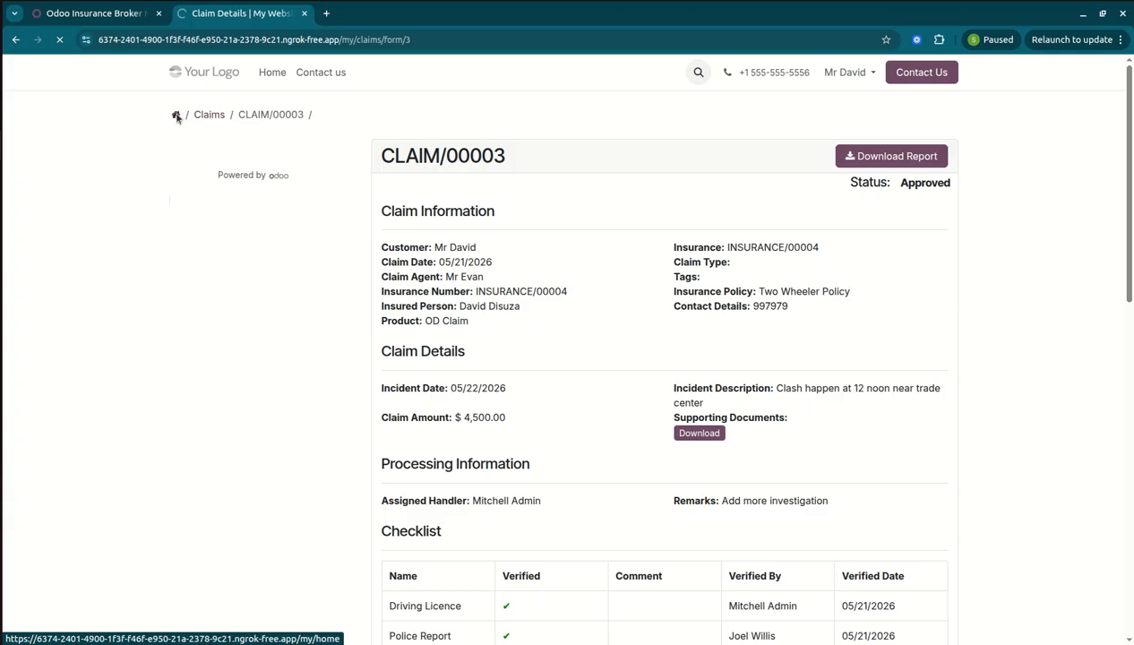
left_click(176, 116)
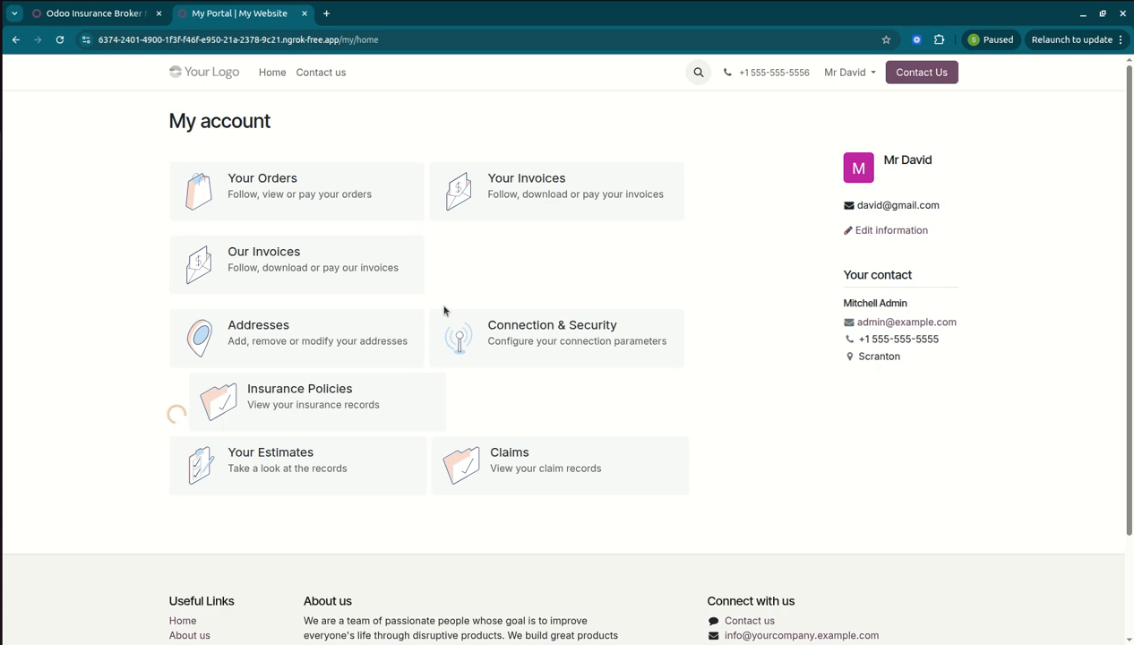
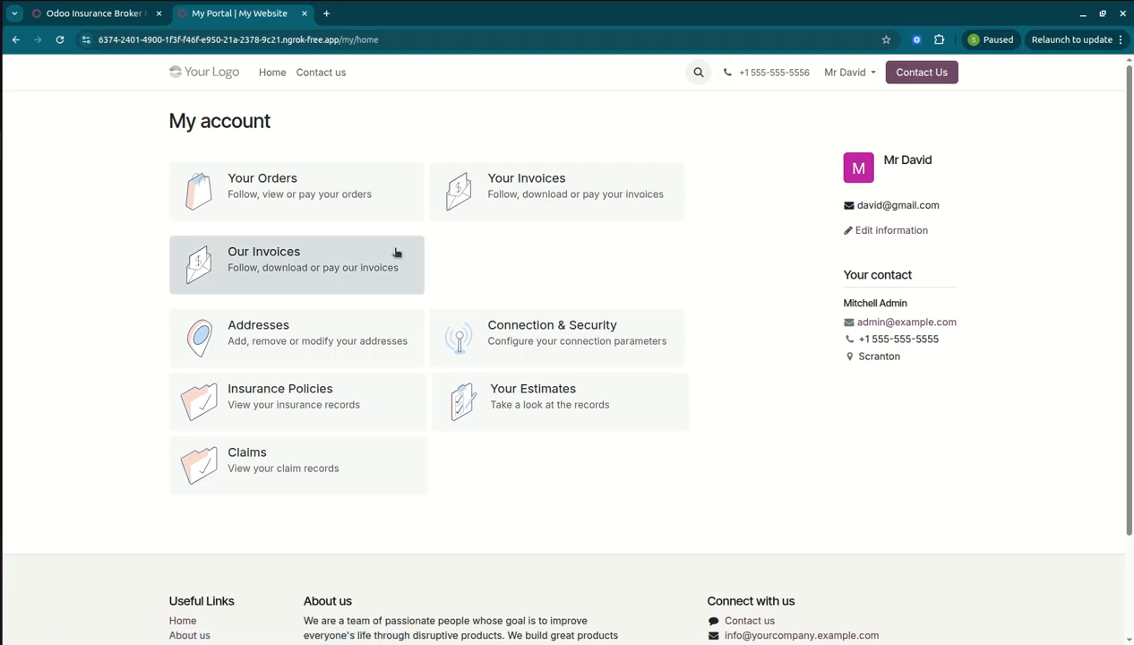
Look over the customer's invoices in the portal, then return to My account.
left_click(515, 190)
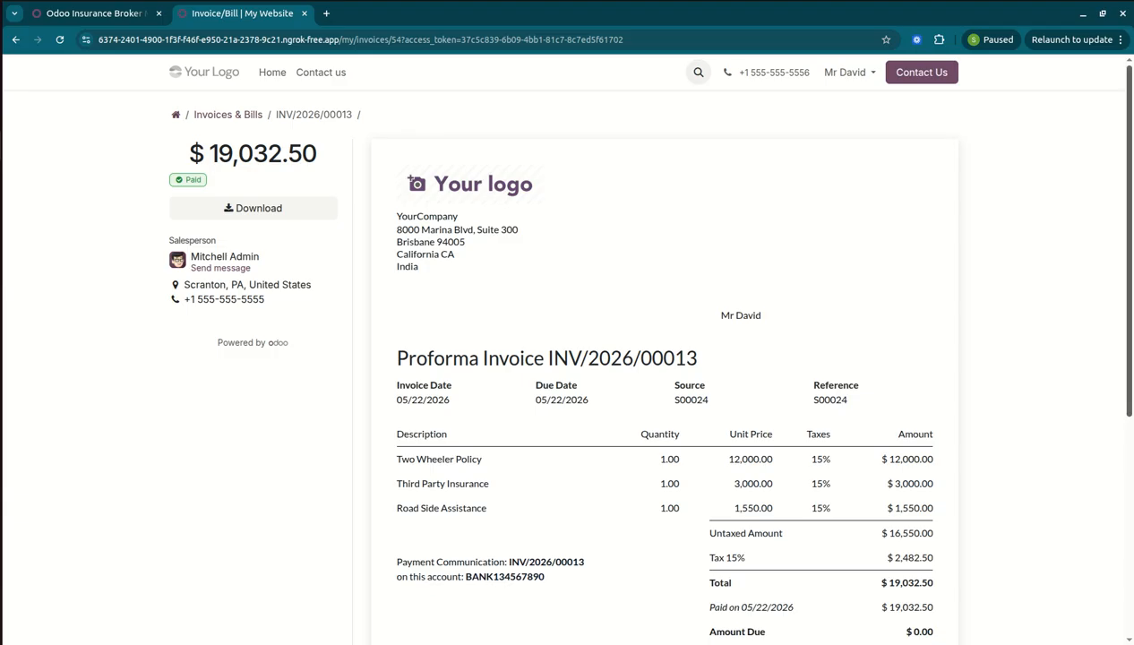
left_click_drag(1130, 152, 1123, 63)
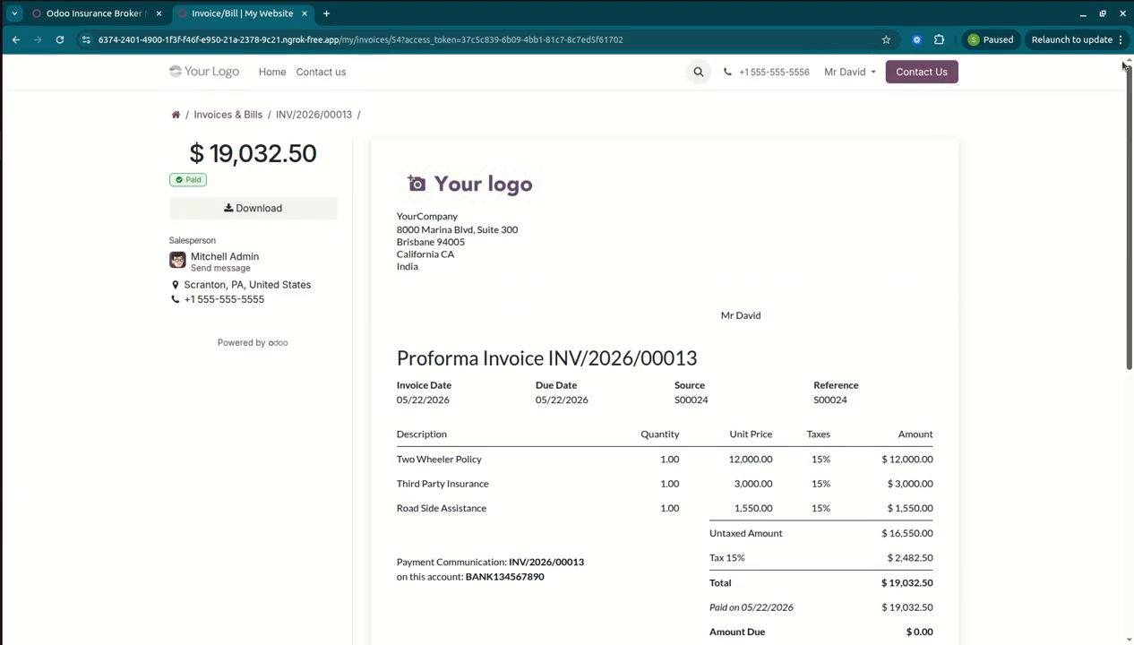
left_click(177, 117)
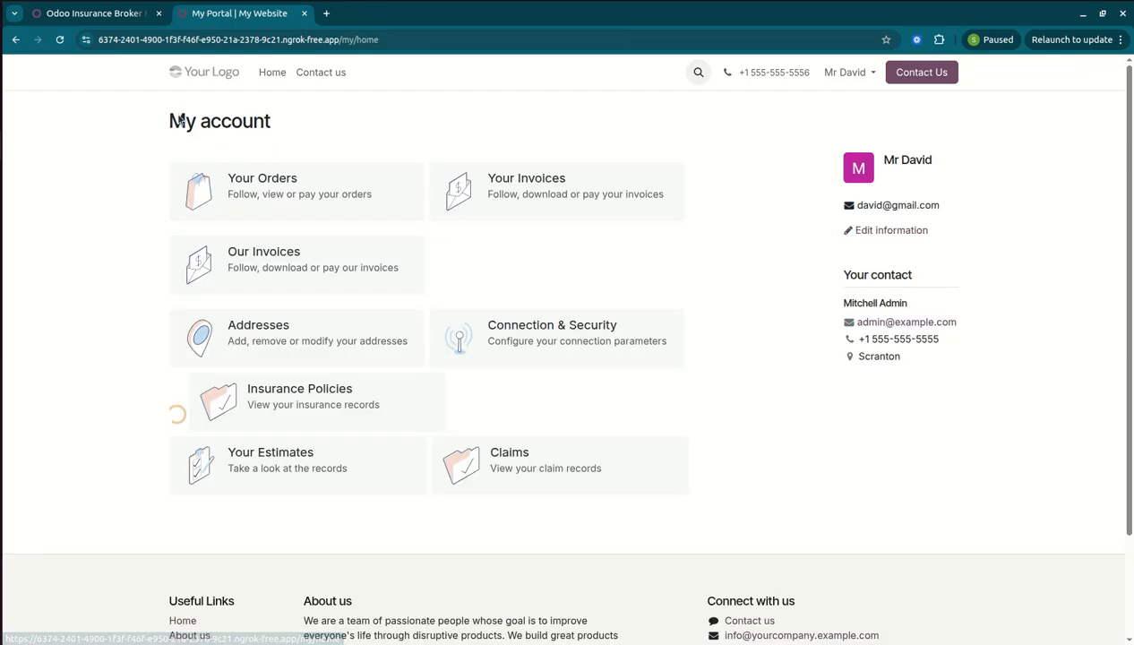
Review paid vendor bill BILL/2026/05/0003 ($5,175.00, $0.00 due), then switch to the back-end window.
left_click(326, 273)
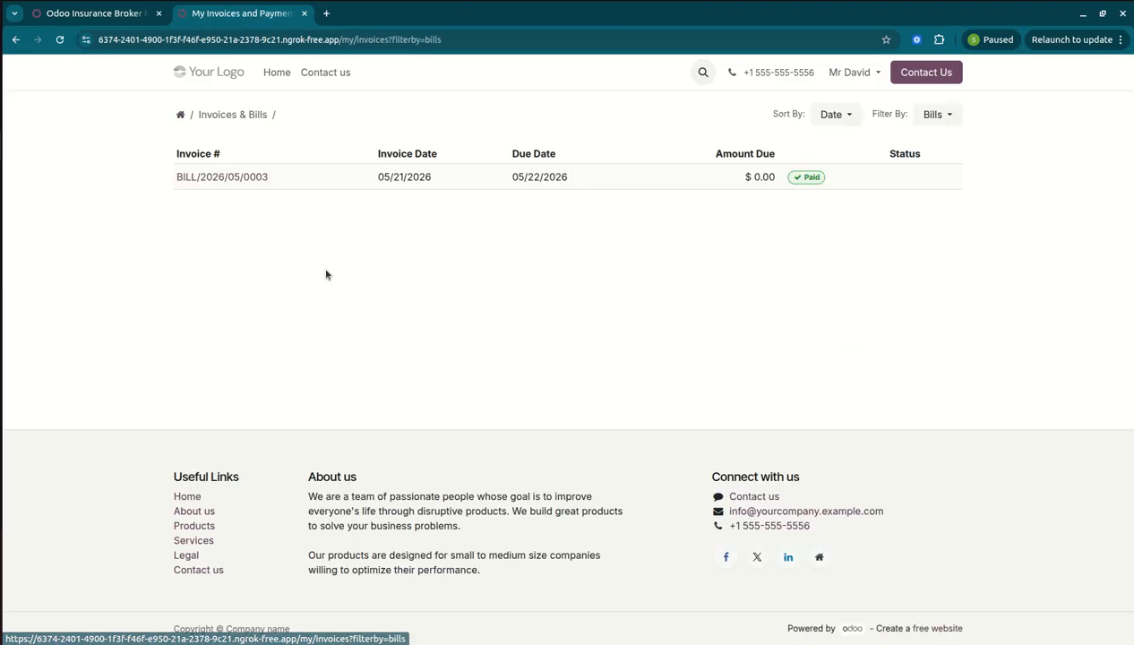
left_click(232, 179)
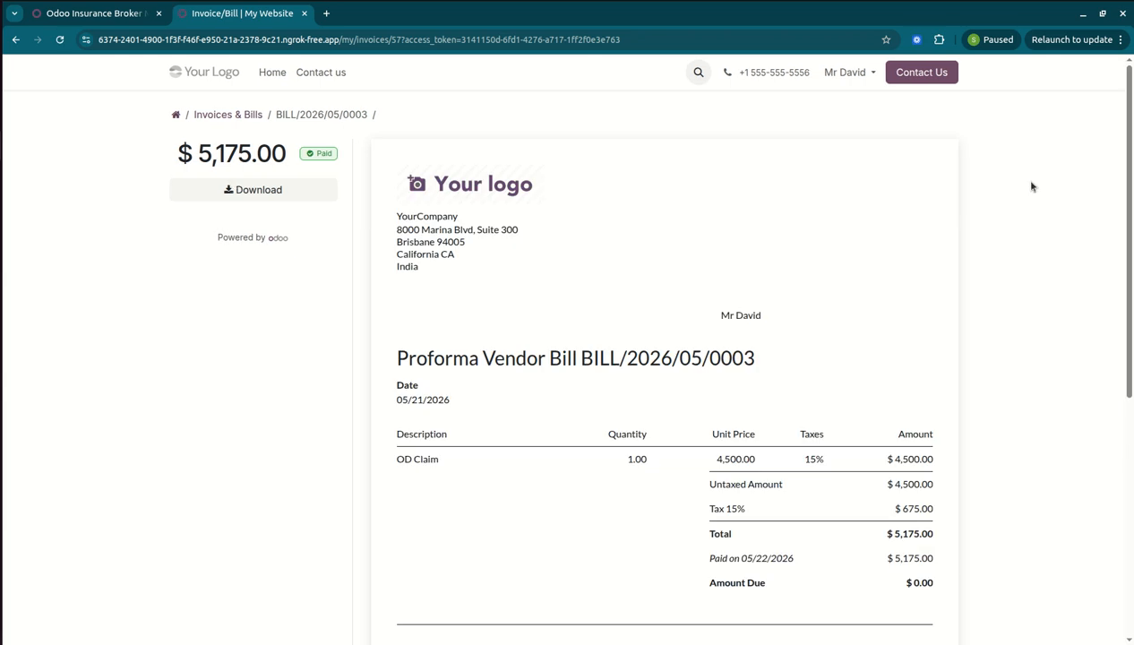
scroll(567, 359, "down", 5)
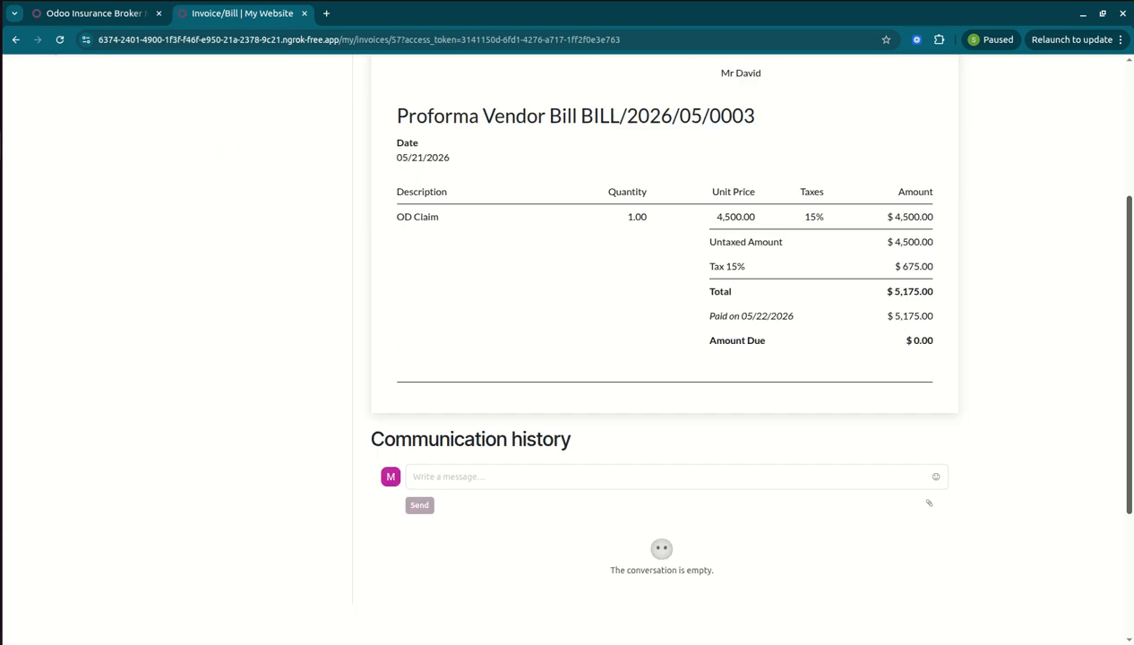
scroll(567, 358, "up", 5)
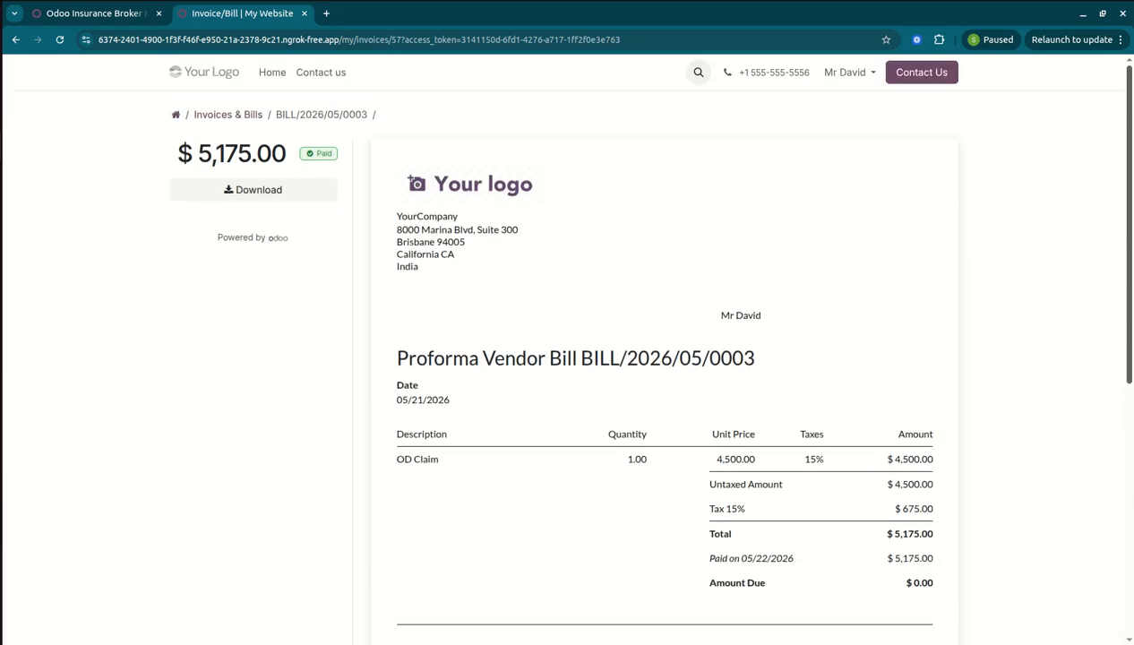
left_click(210, 80)
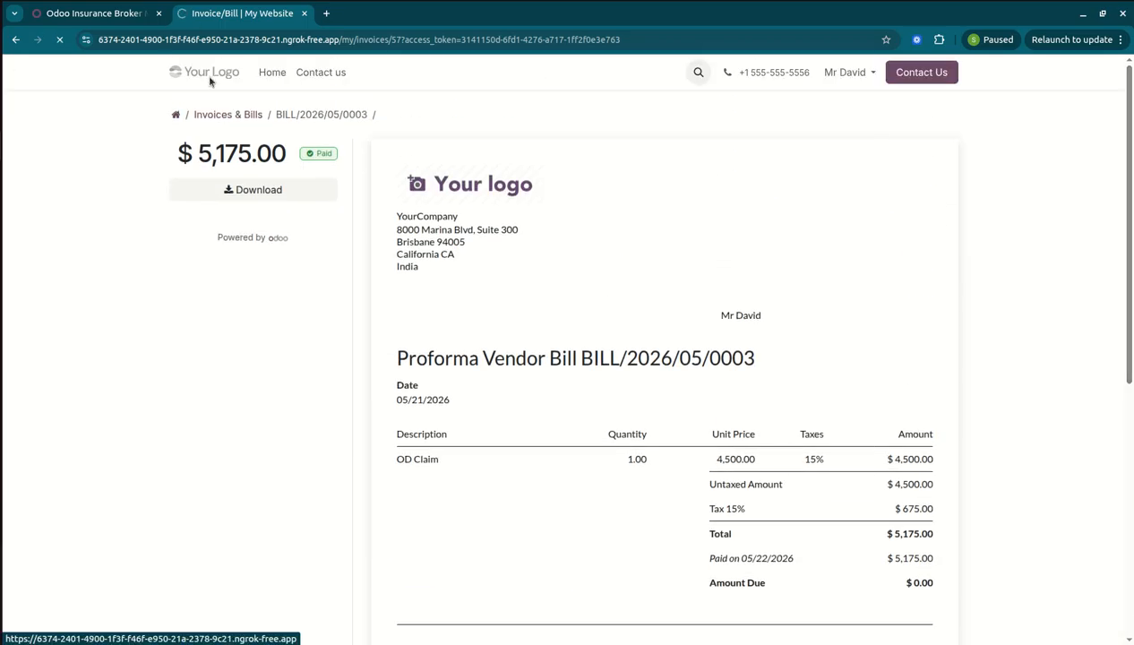
key("alt+Tab")
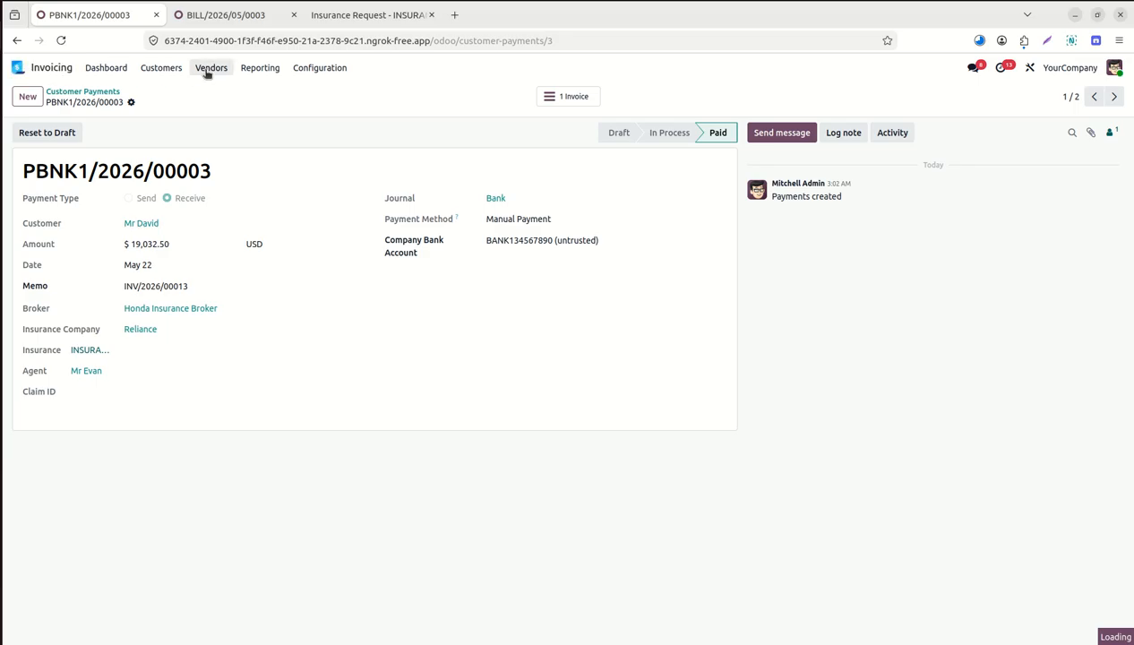
Go from the apps home screen into Insurance, browse its record views, and show the Claims board.
left_click(18, 68)
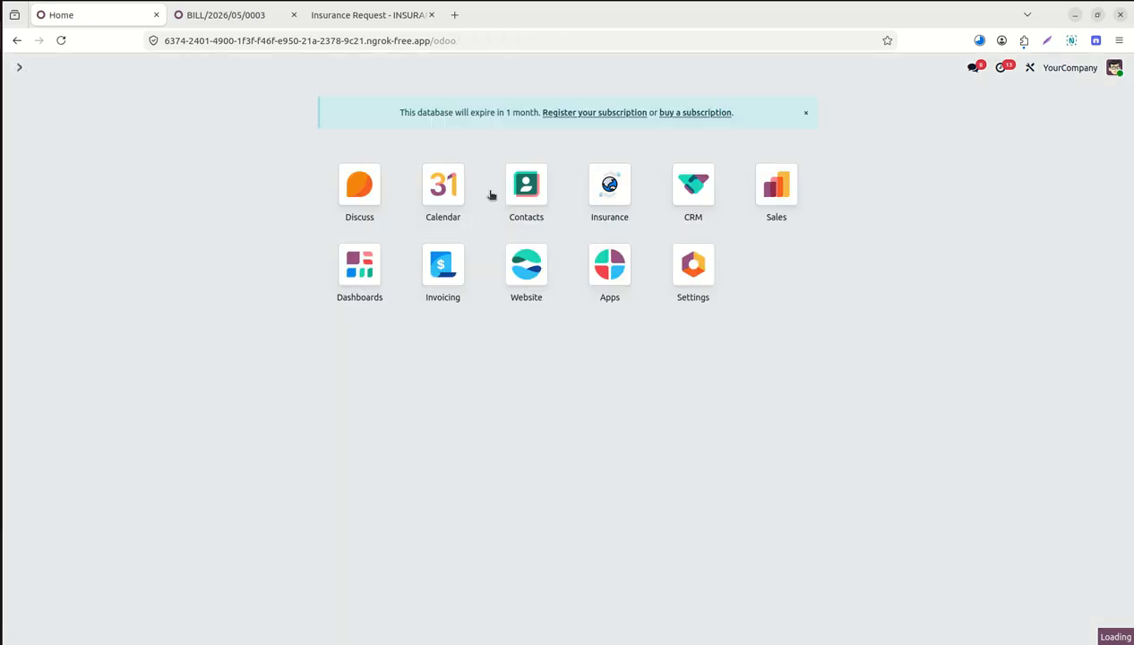
left_click(598, 193)
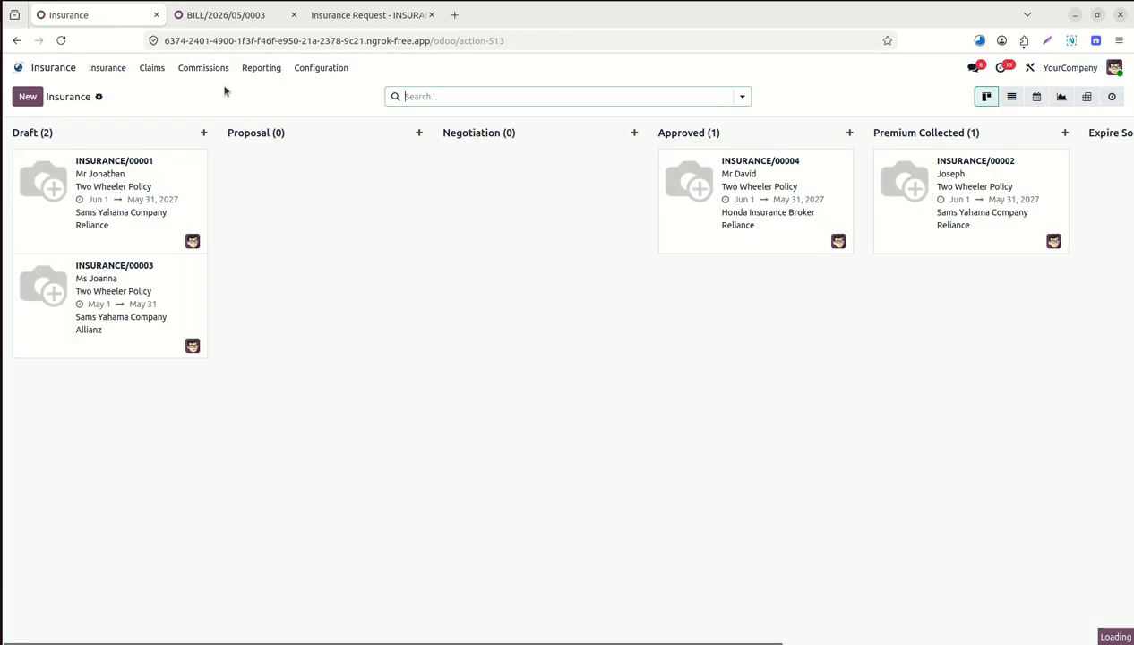
left_click(107, 69)
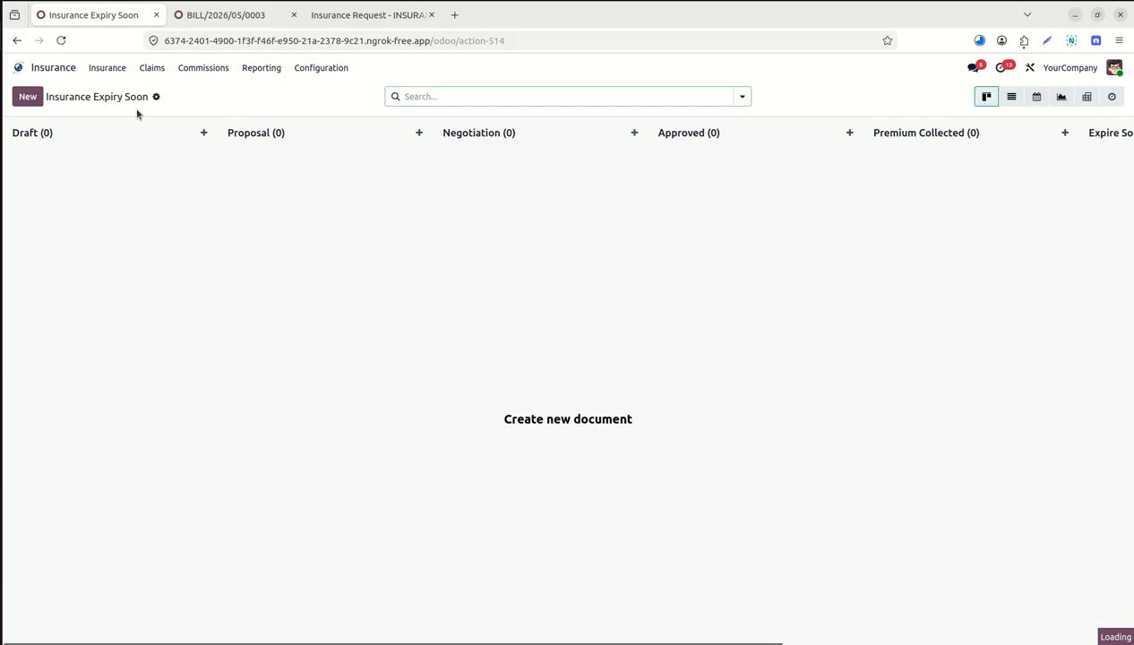
left_click(103, 69)
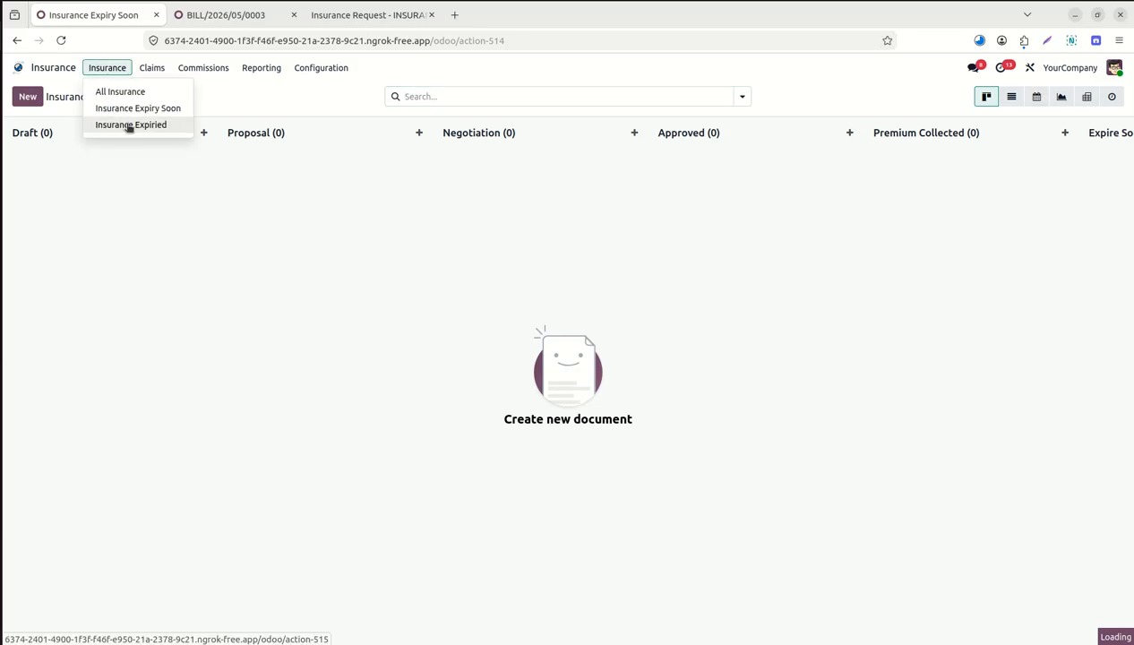
left_click(151, 71)
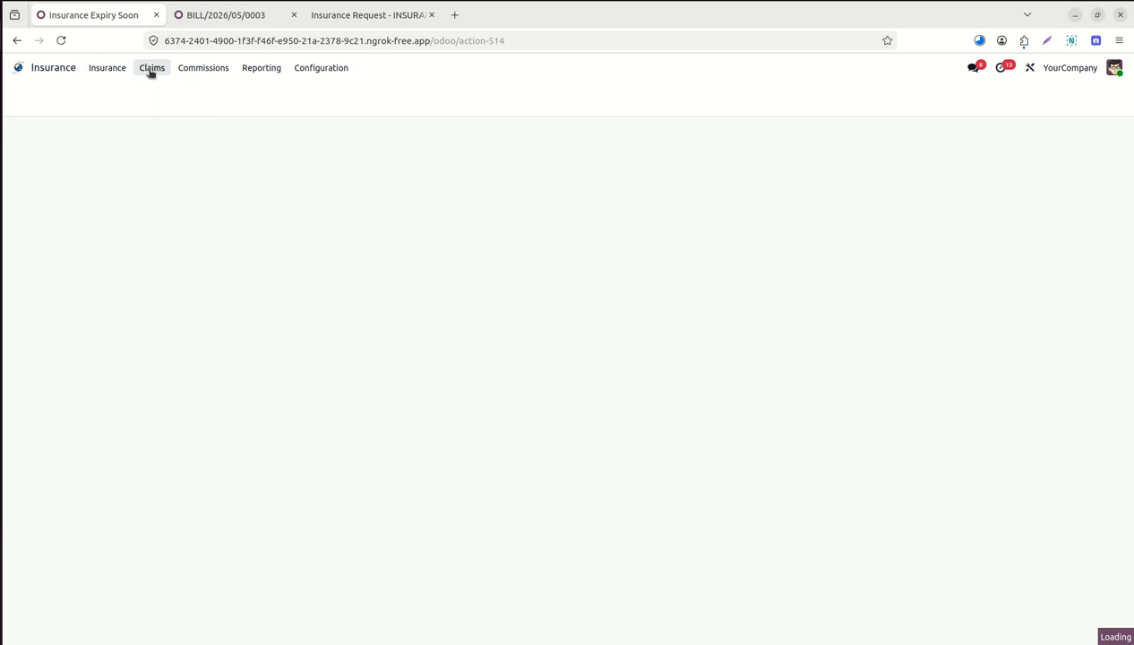
View the Broker Commissions list, then bring up the Insurance Analysis pivot report.
left_click(201, 71)
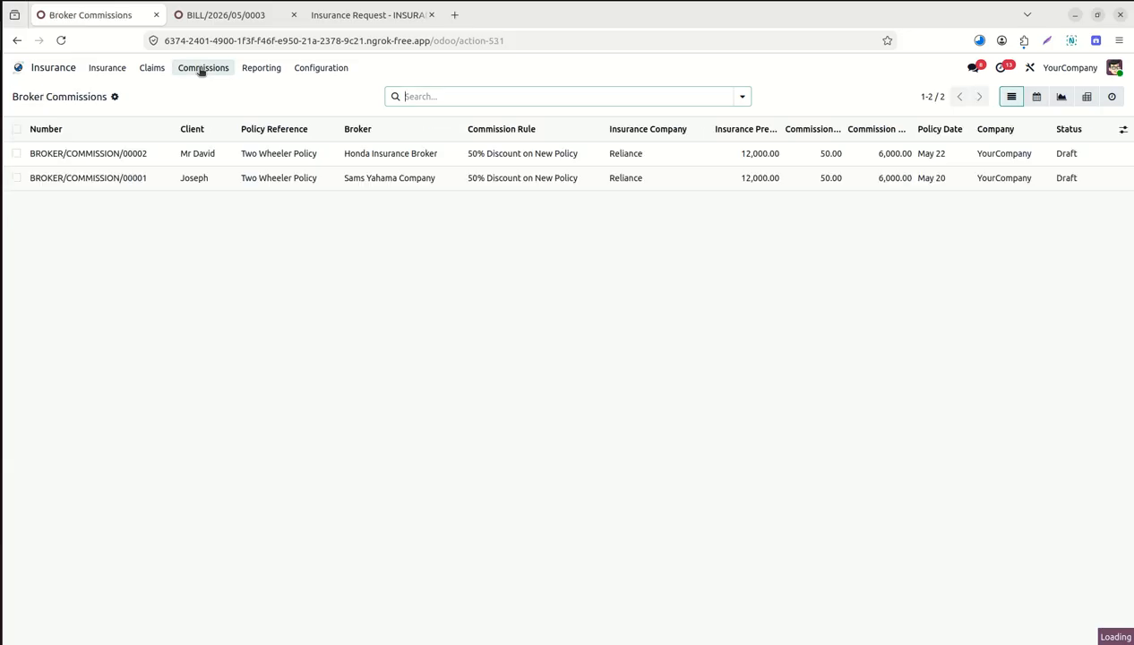
left_click(261, 69)
left_click(269, 91)
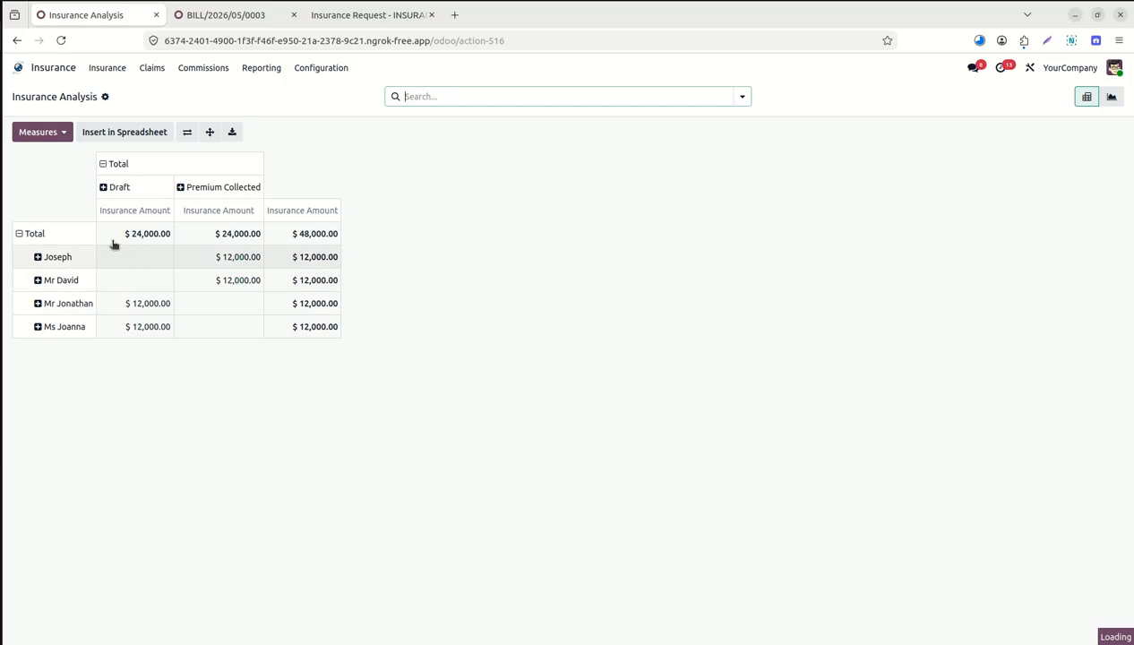
Regroup pivot columns by Broker, then by Insurance Company (Allianz $12,000, Reliance $36,000), and collapse rows.
left_click(103, 164)
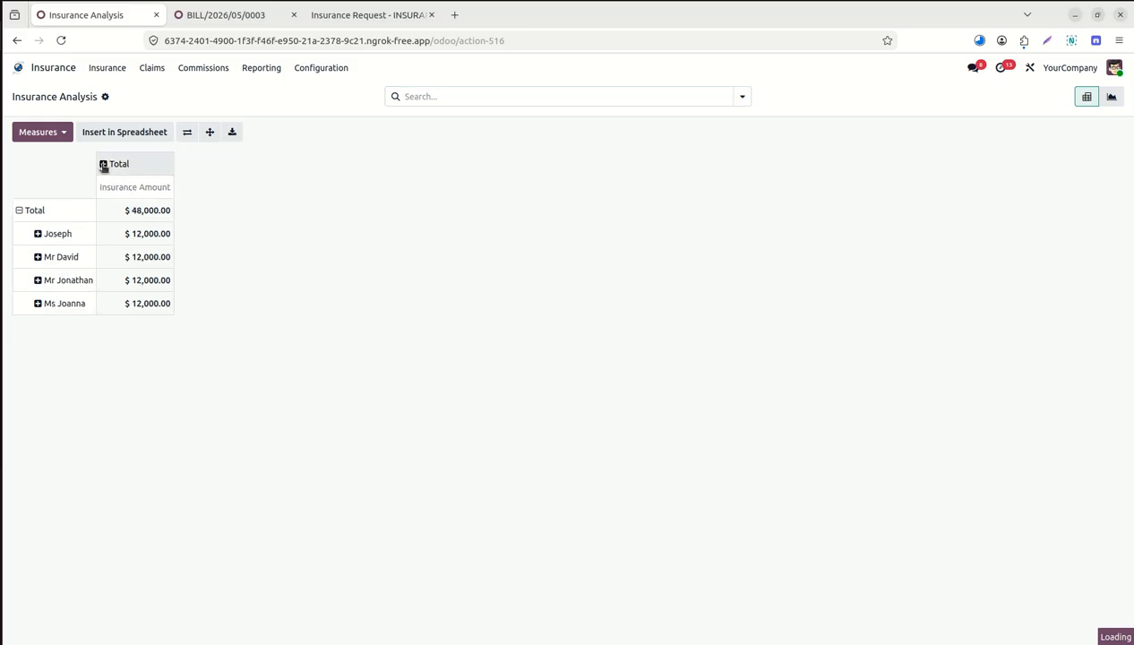
left_click(103, 165)
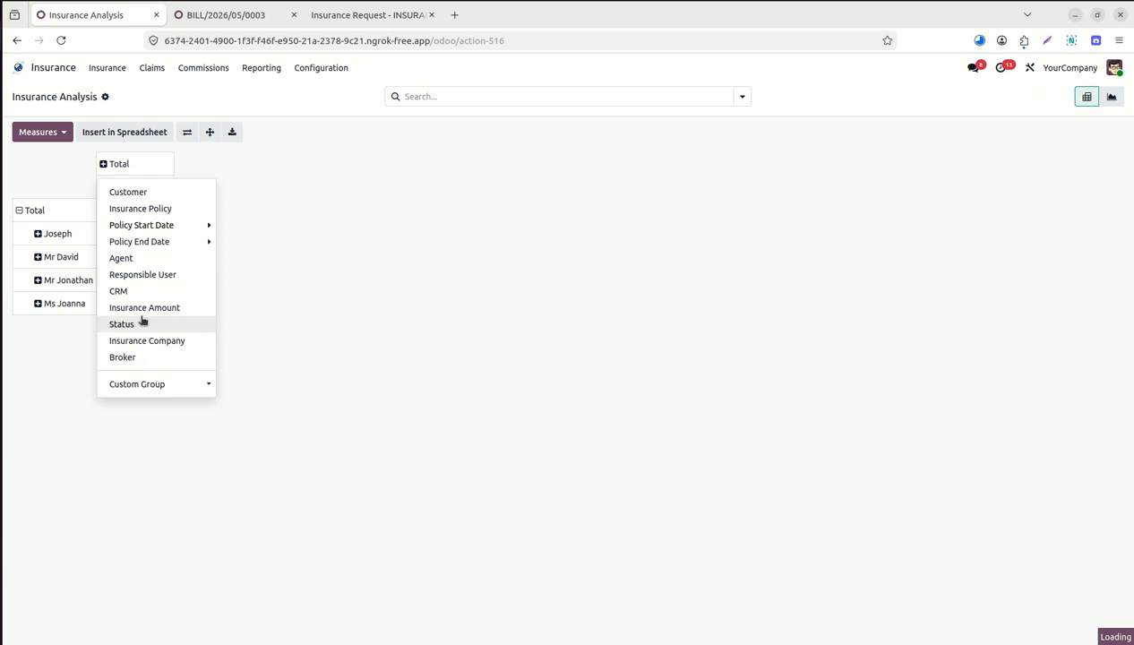
left_click(147, 361)
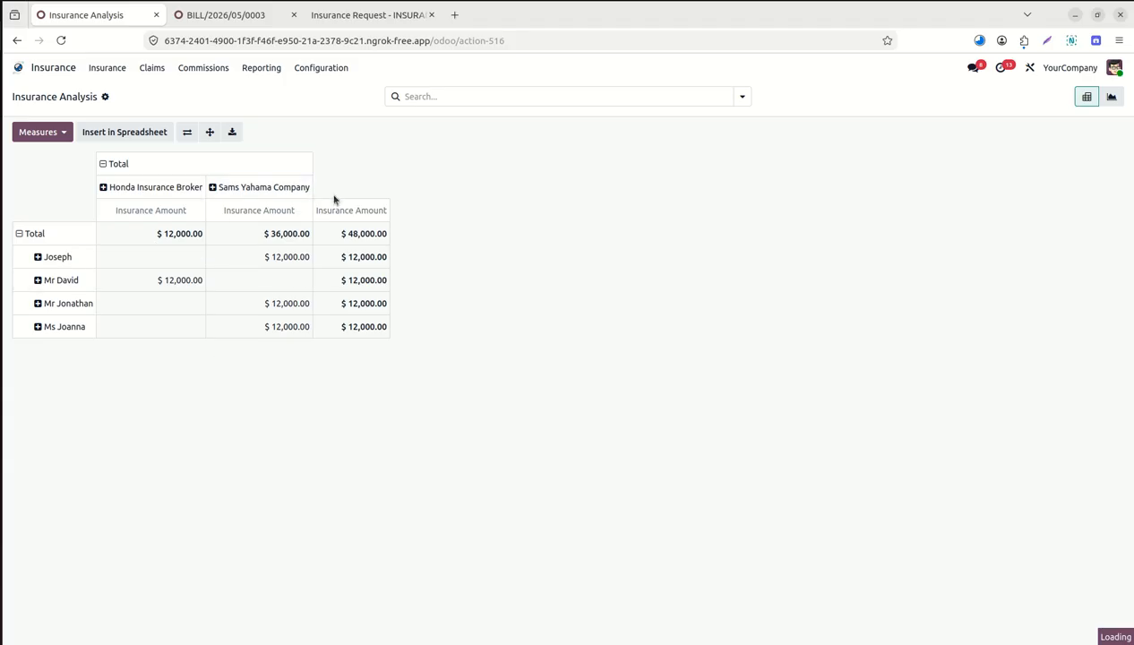
left_click(104, 165)
left_click(104, 165)
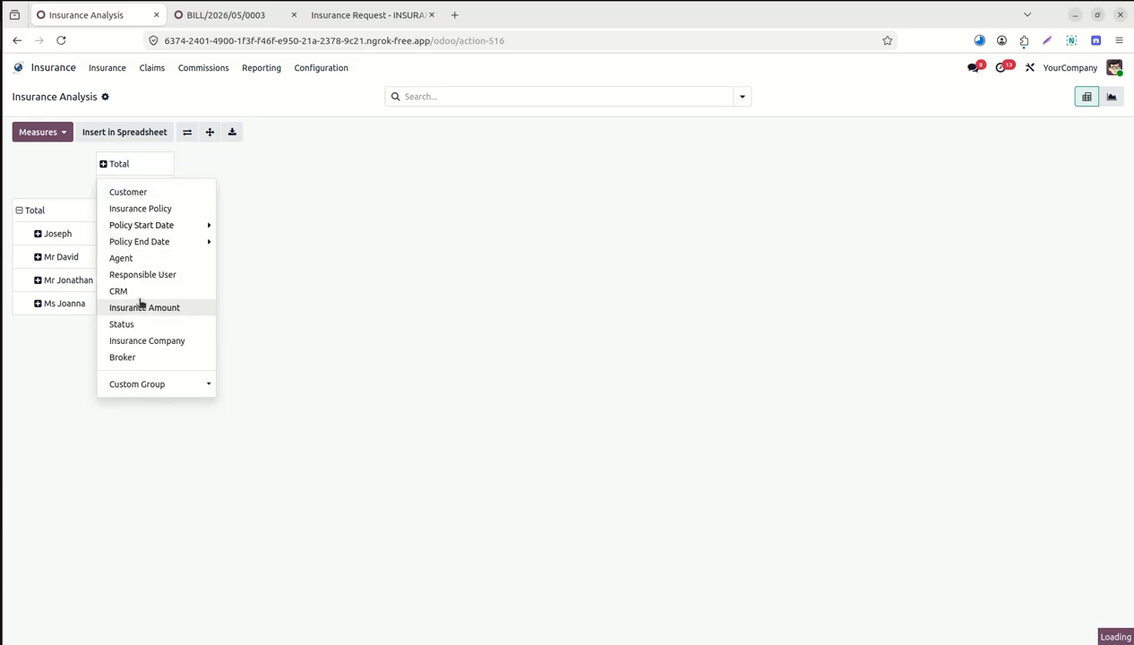
left_click(160, 343)
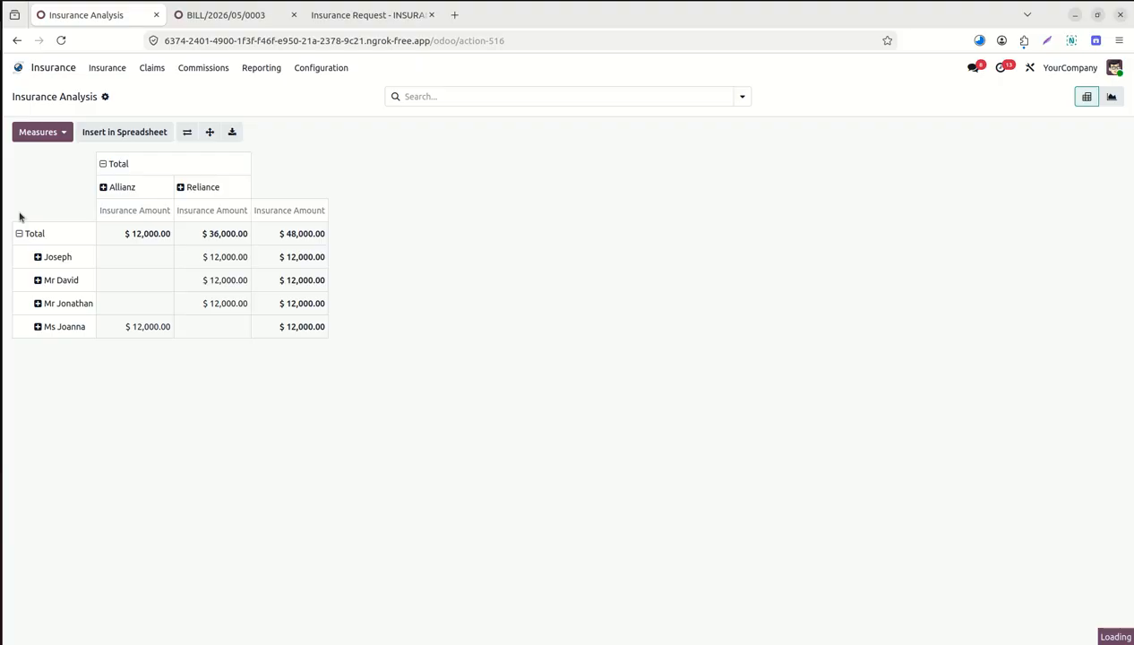
left_click(20, 234)
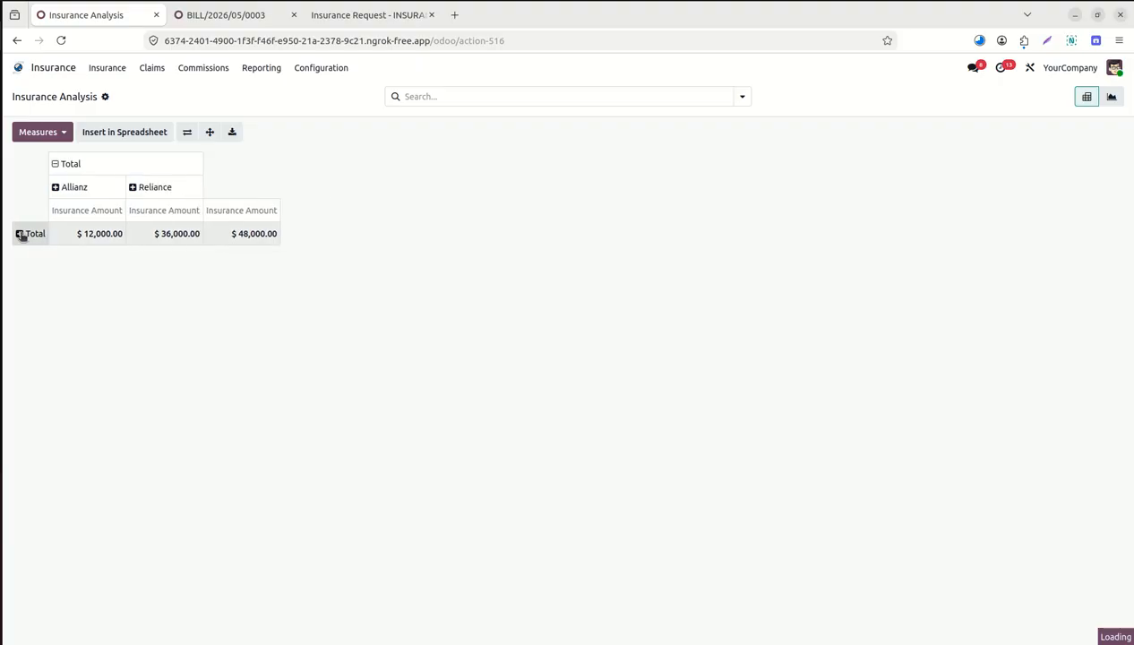
left_click(20, 234)
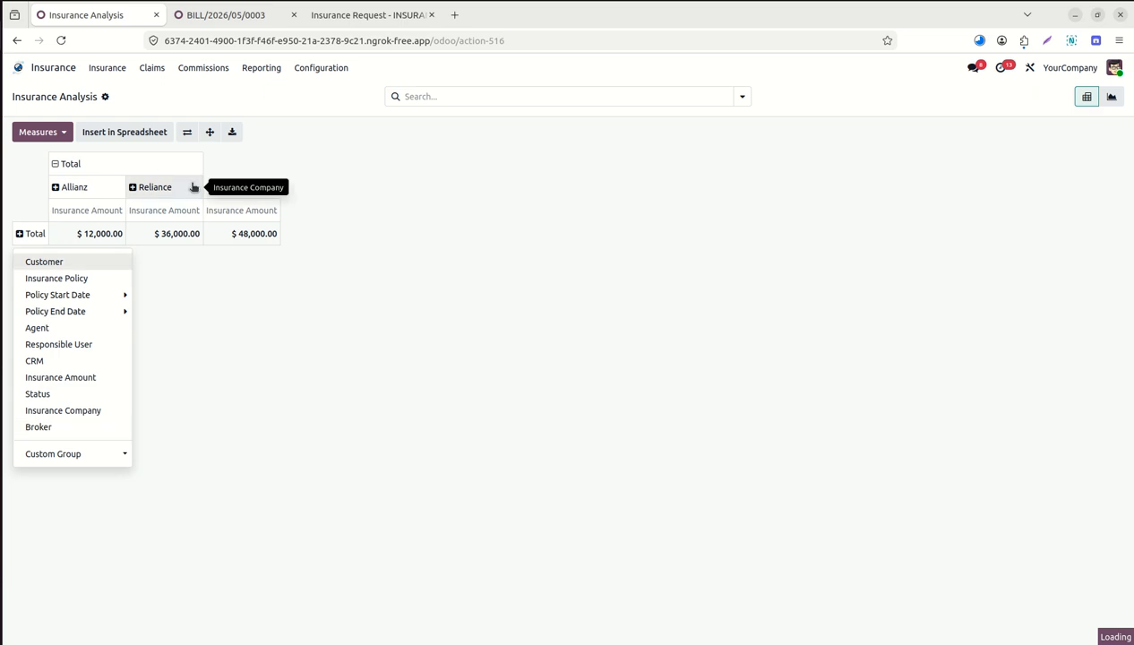
Group rows by broker and break Honda Insurance Broker and Sams Yahama Company down by agent.
left_click(67, 427)
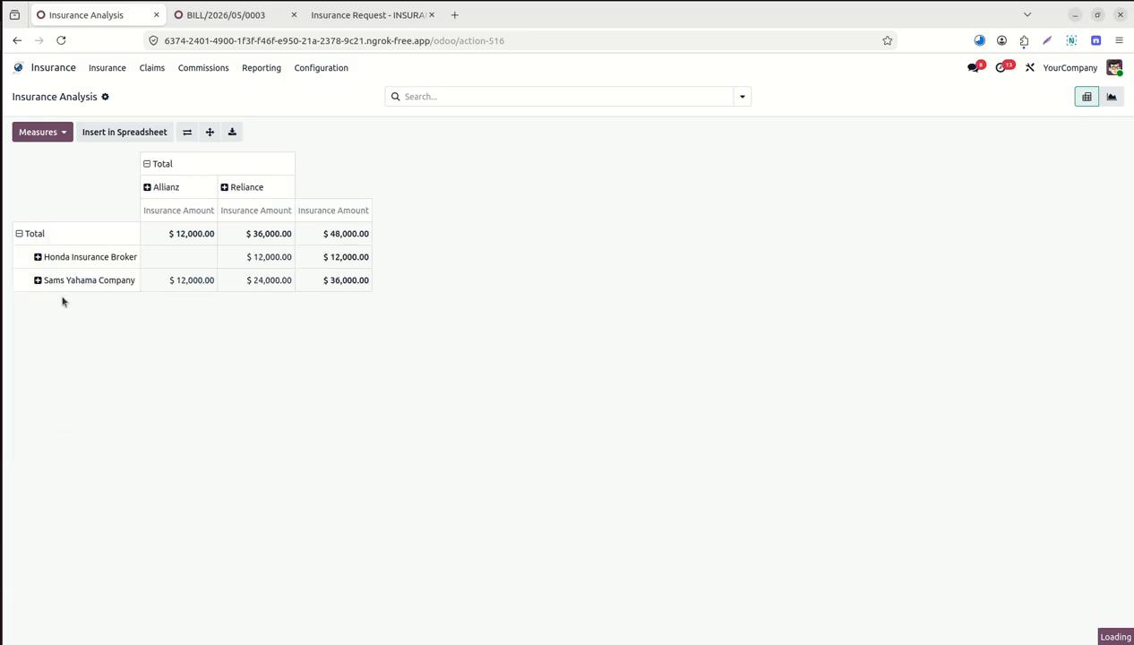
left_click(37, 258)
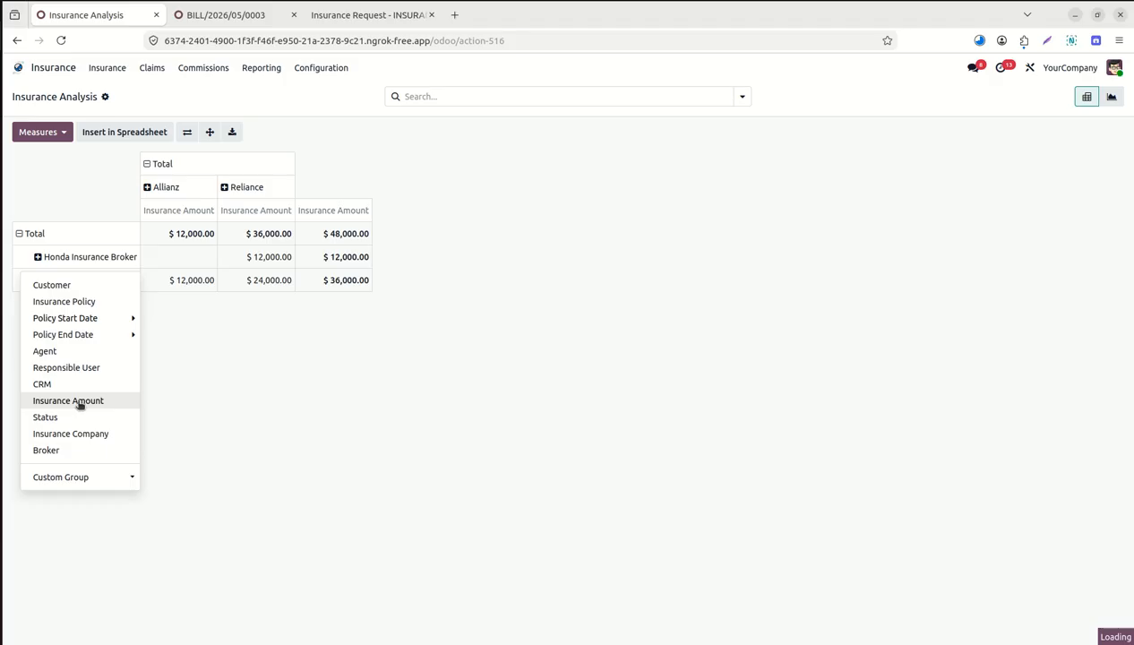
left_click(71, 351)
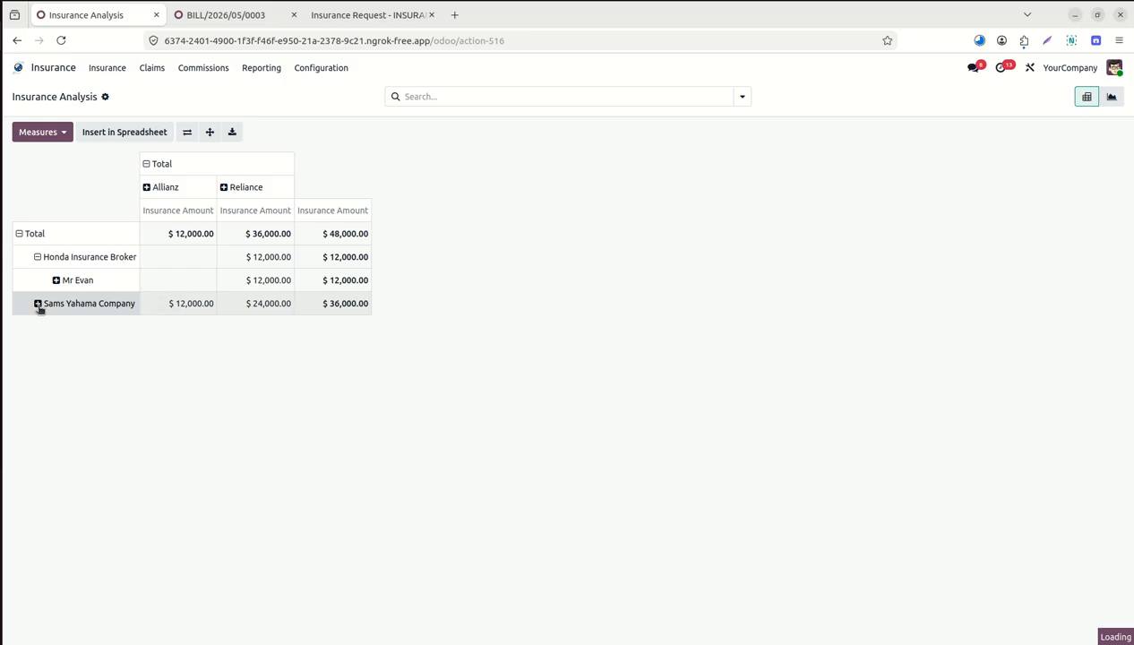
left_click(38, 303)
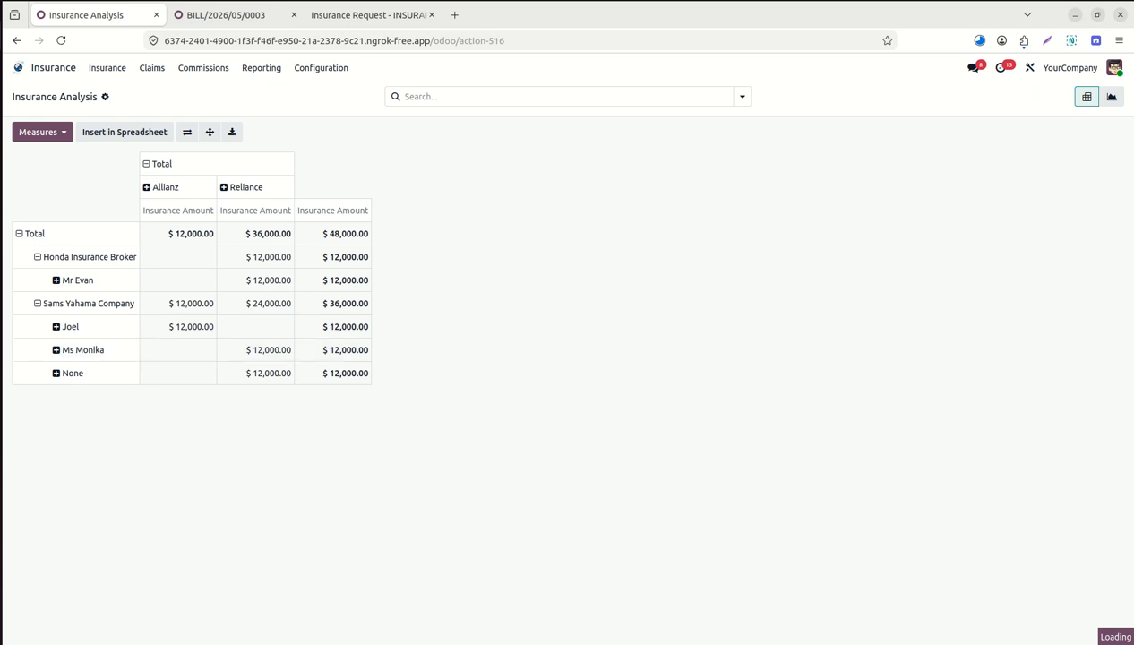
left_click(65, 132)
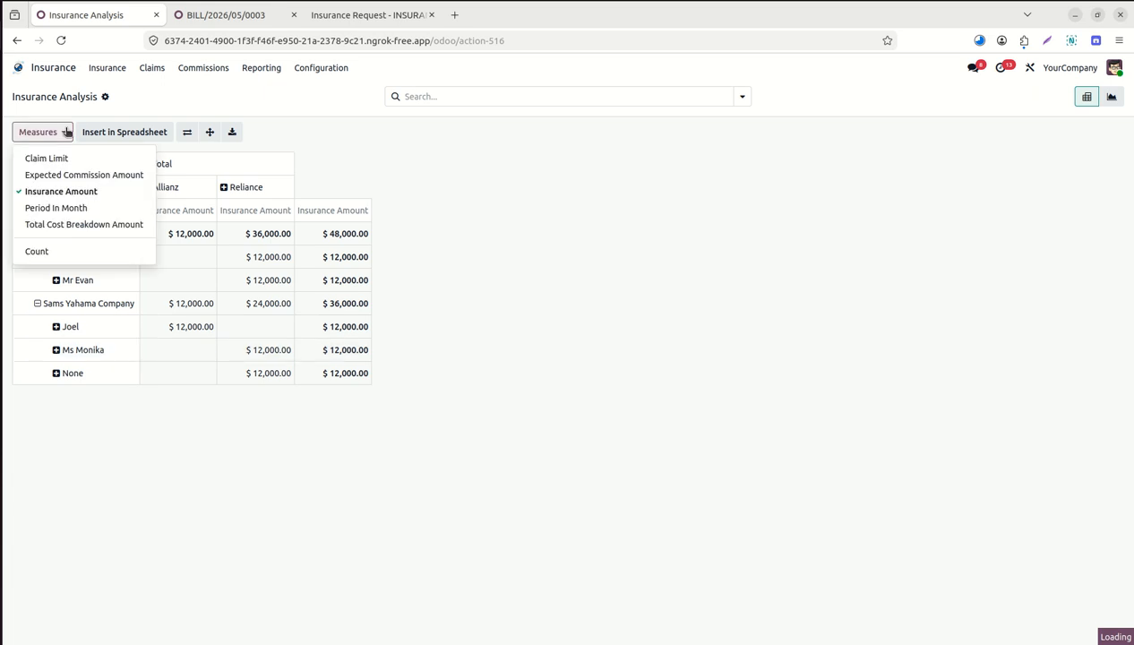
Add Total Cost Breakdown and Expected Commission amounts as measures, then switch to Claim Analysis.
left_click(64, 226)
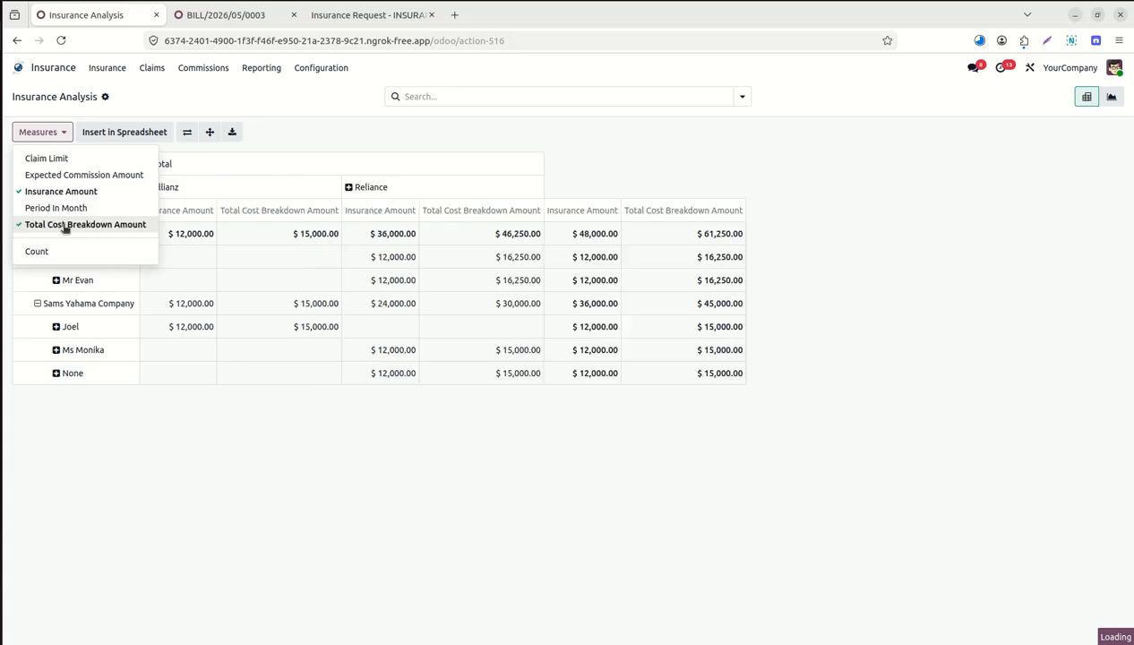
left_click(81, 178)
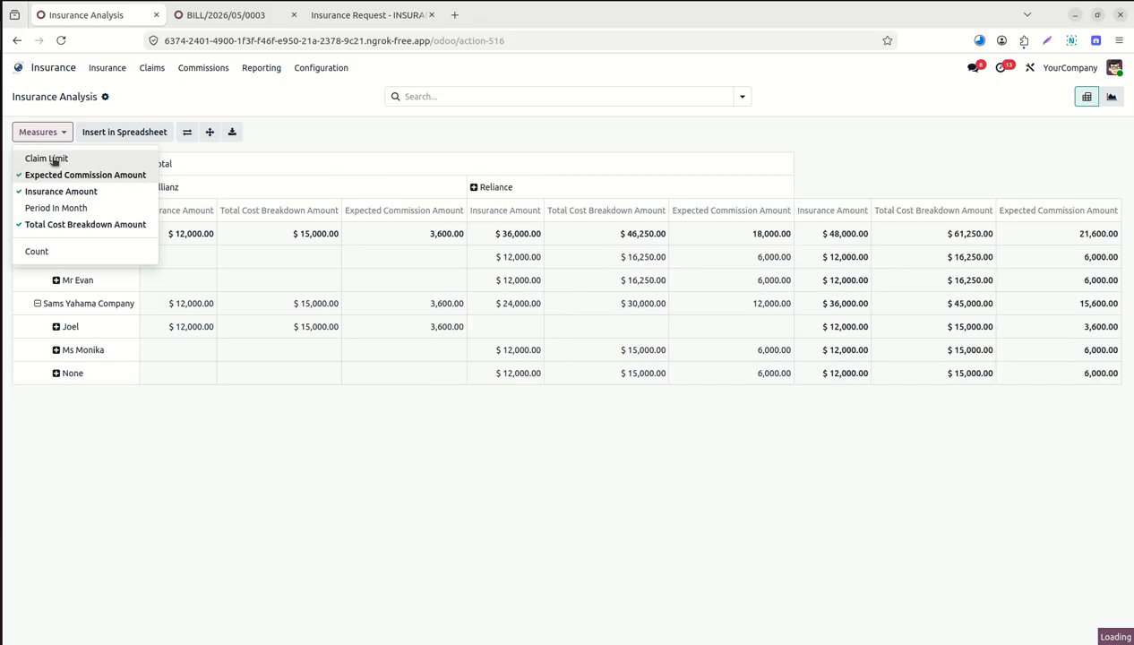
left_click(208, 431)
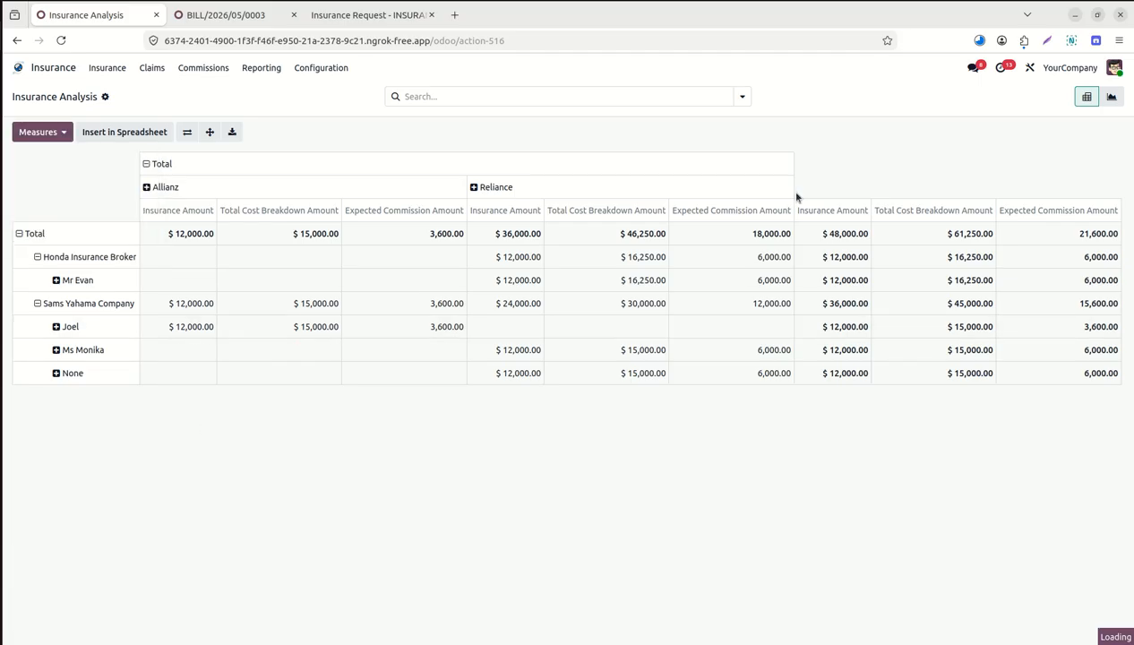
left_click(261, 67)
left_click(265, 109)
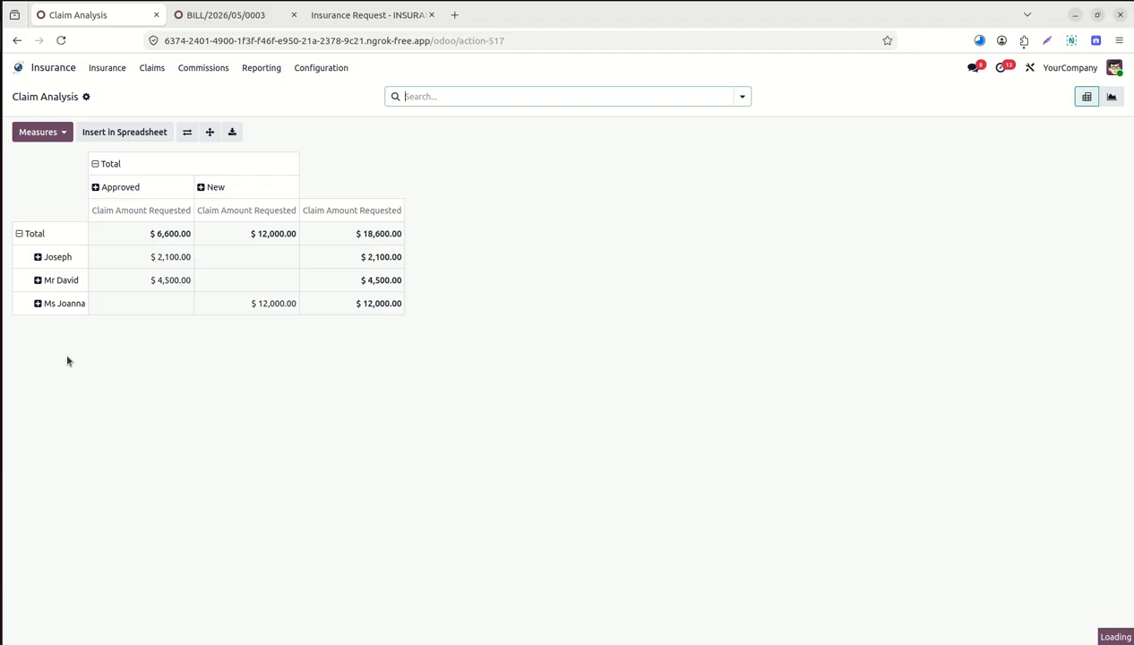
Split Claim Analysis columns by insurance company: Allianz $12,000.00 and Reliance $6,600.00.
left_click(96, 164)
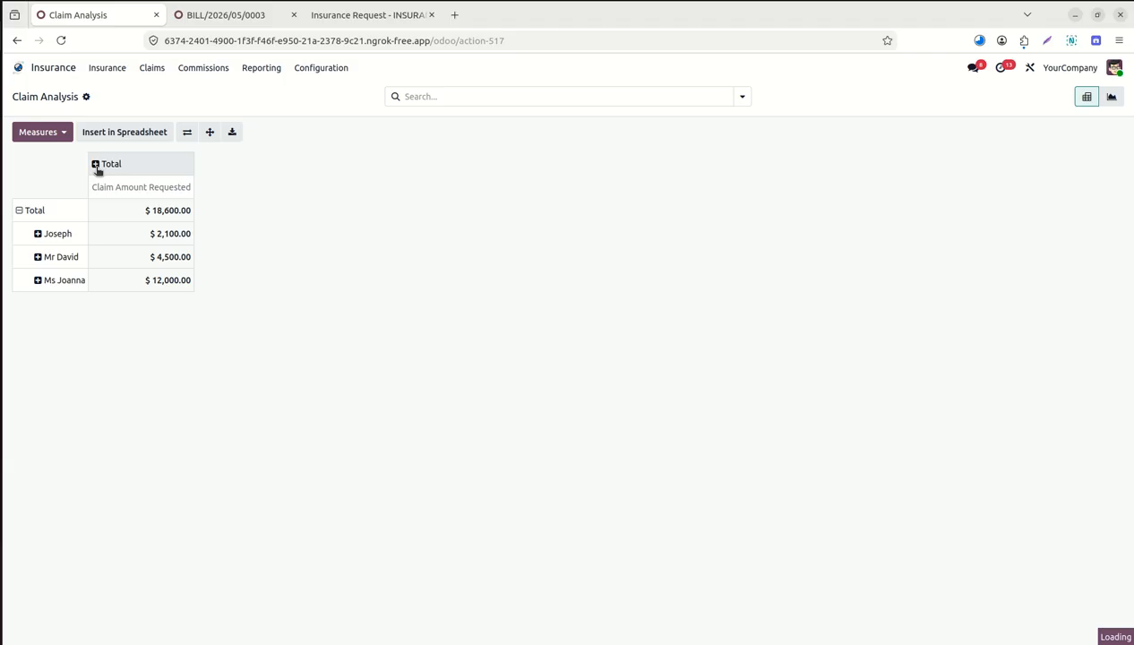
left_click(97, 165)
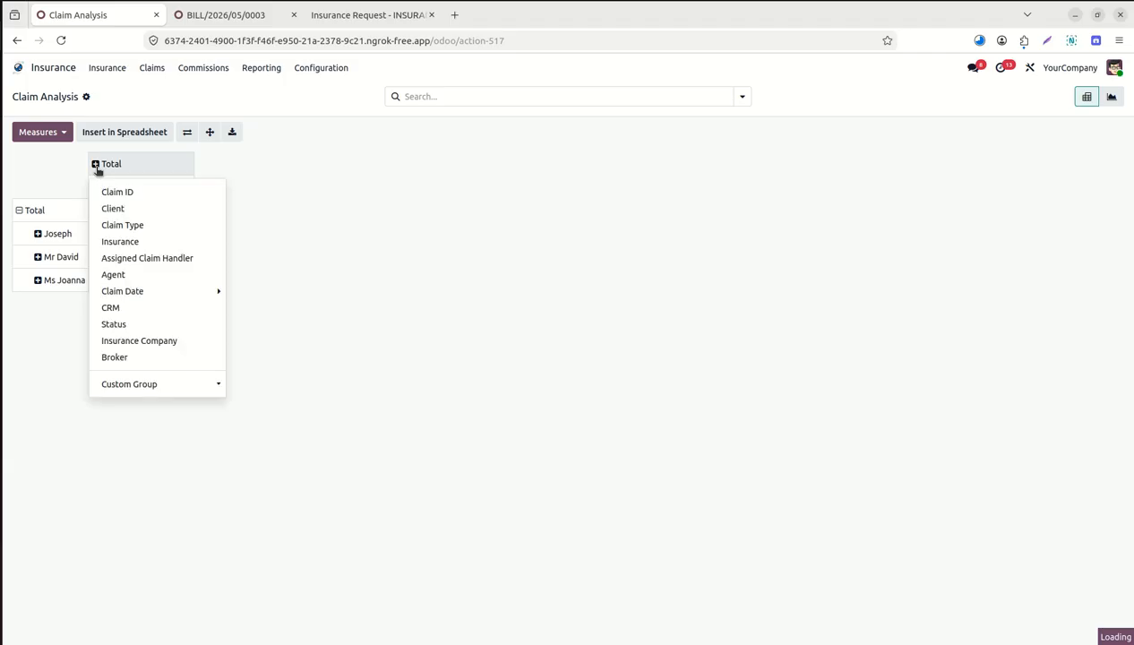
left_click(138, 348)
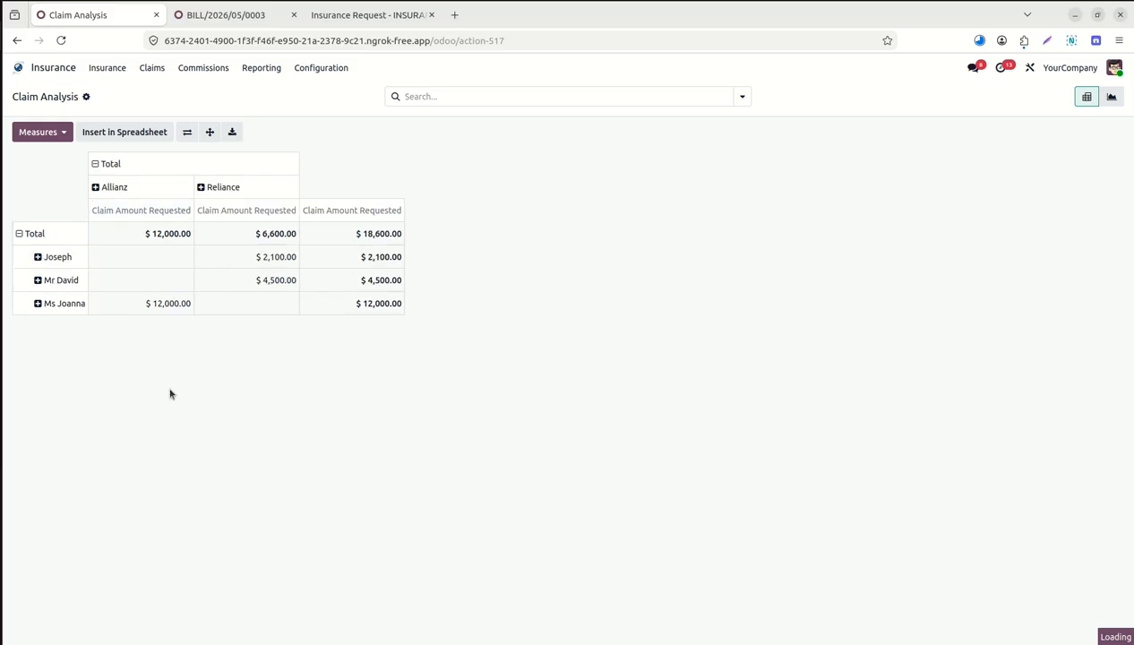
left_click(322, 69)
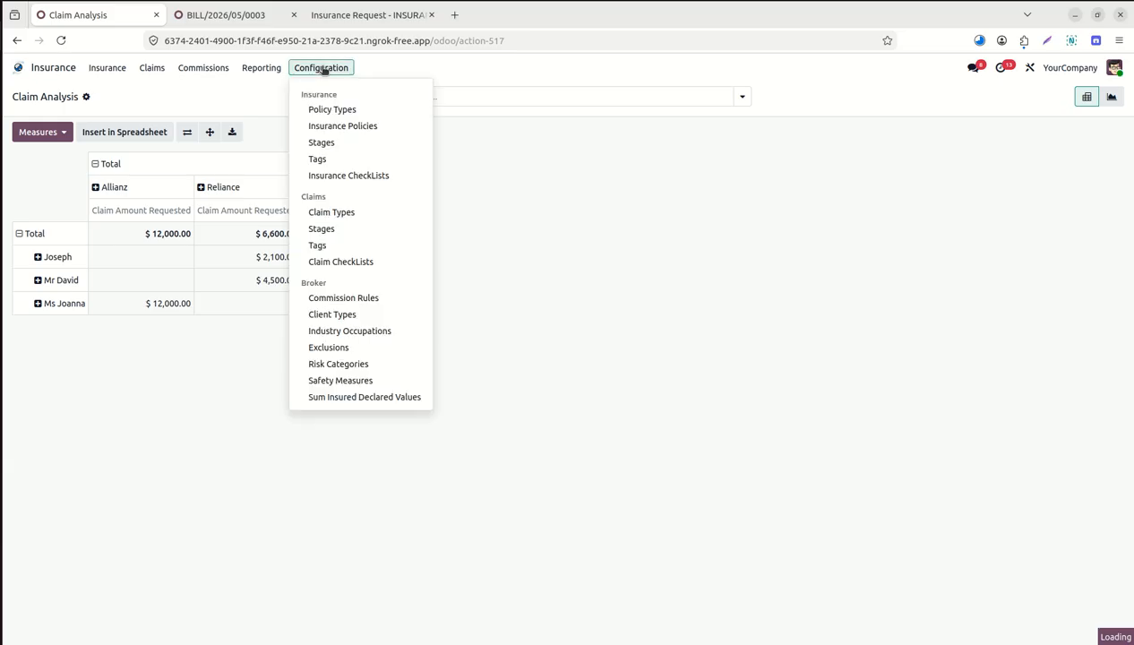
Open Two Wheeler Policy and review its insurance checklist, claims checklist, cost breakdown and exclusions.
left_click(348, 126)
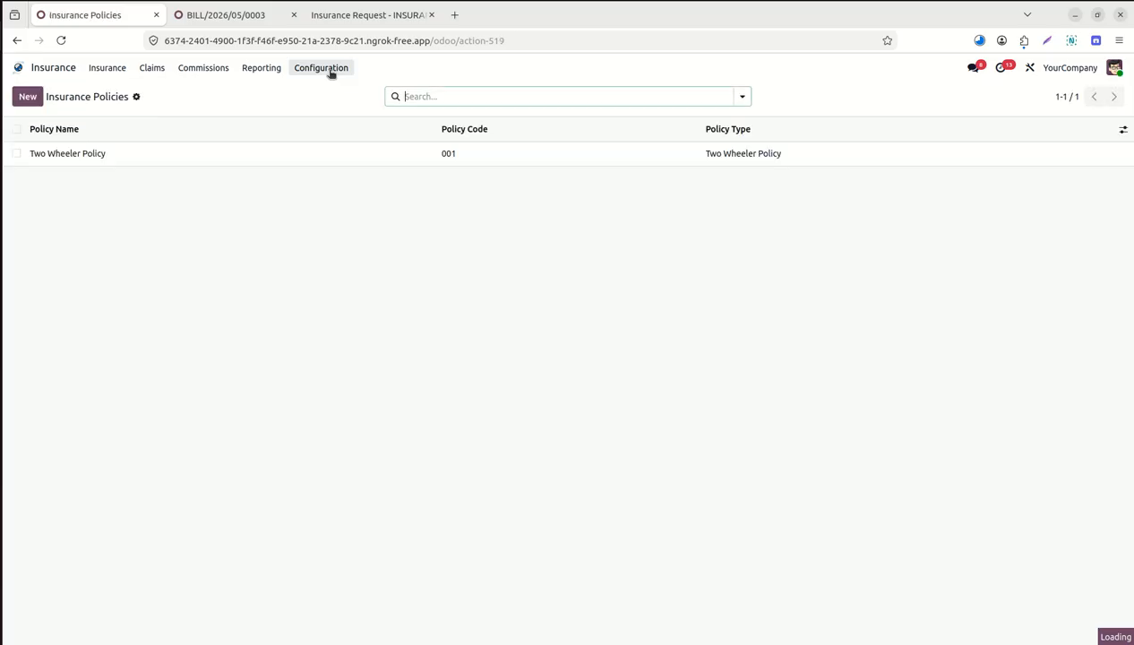
left_click(265, 160)
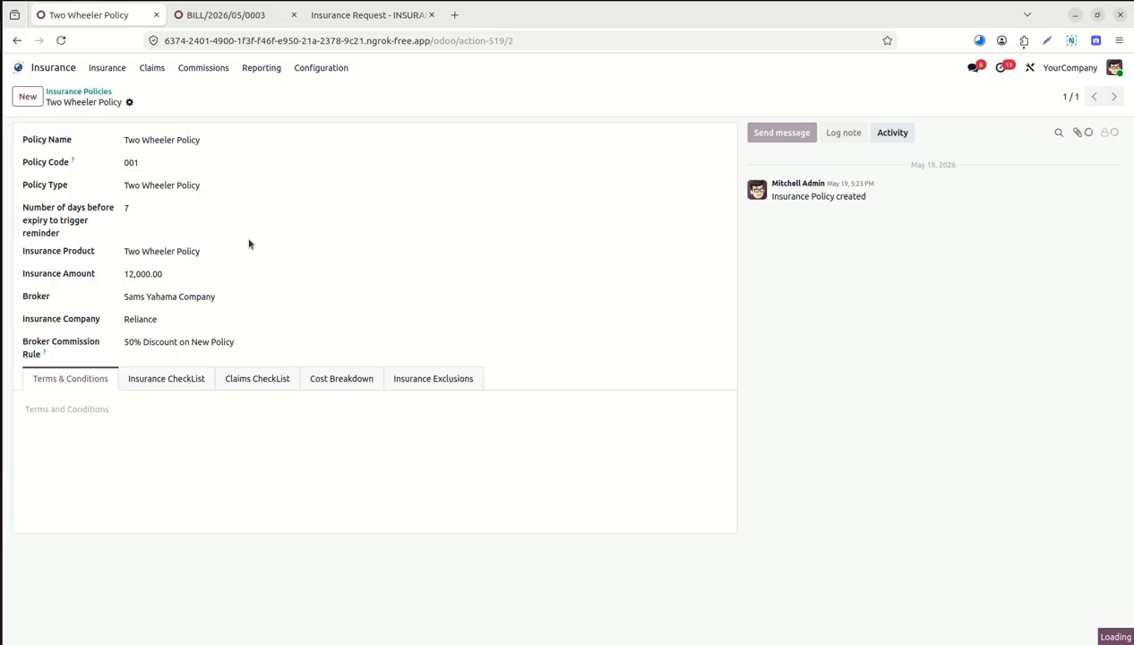
left_click(195, 390)
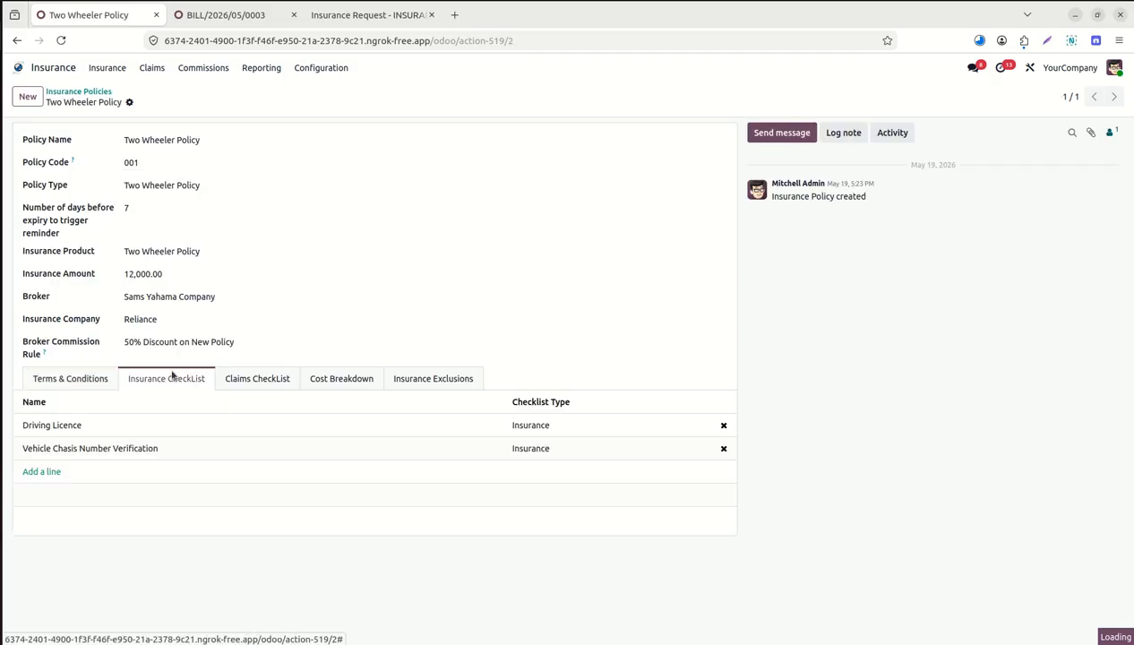
left_click(255, 377)
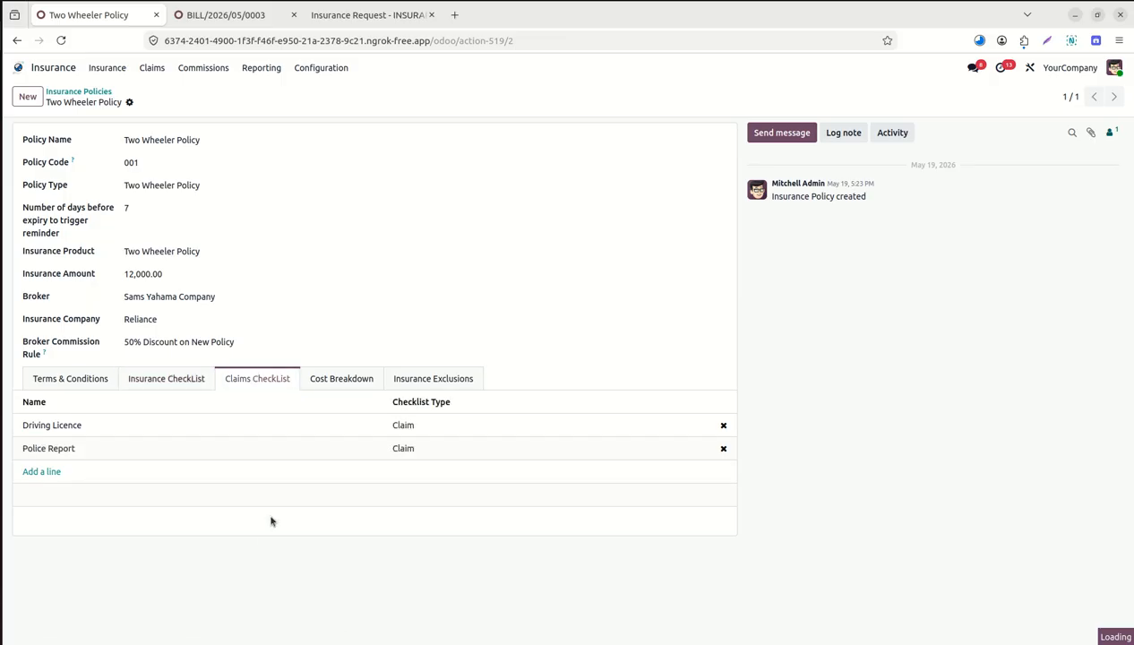
left_click(336, 380)
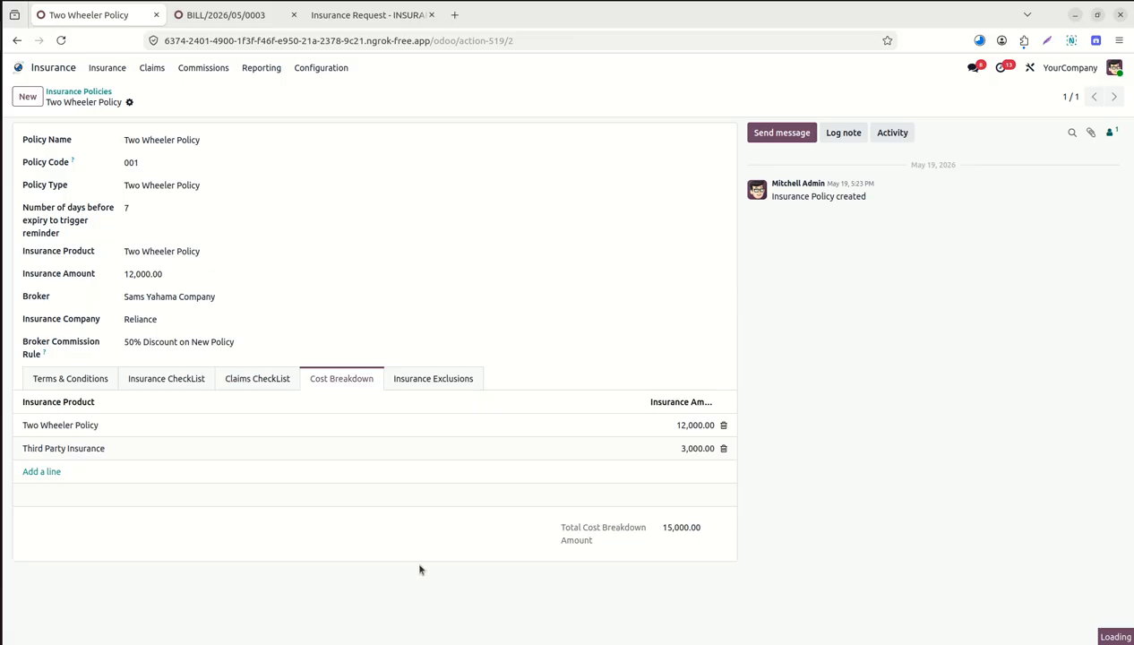
left_click(409, 386)
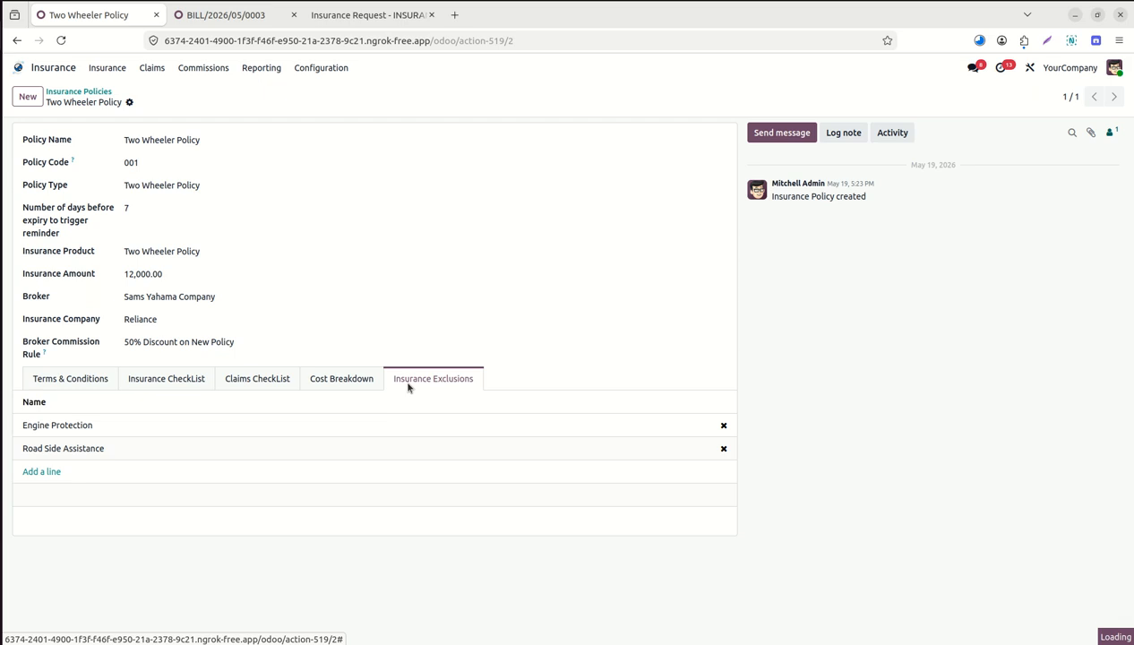
left_click(331, 71)
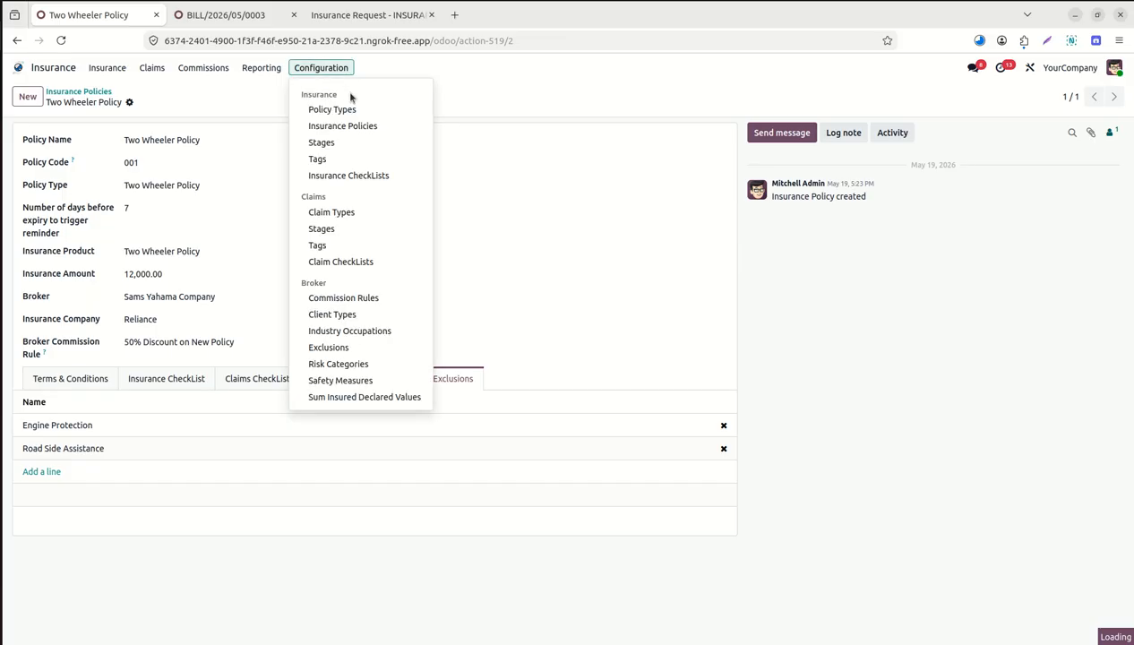
Check the insurance stages list and the Approved stage, then open the Insurance Checklists list.
left_click(367, 141)
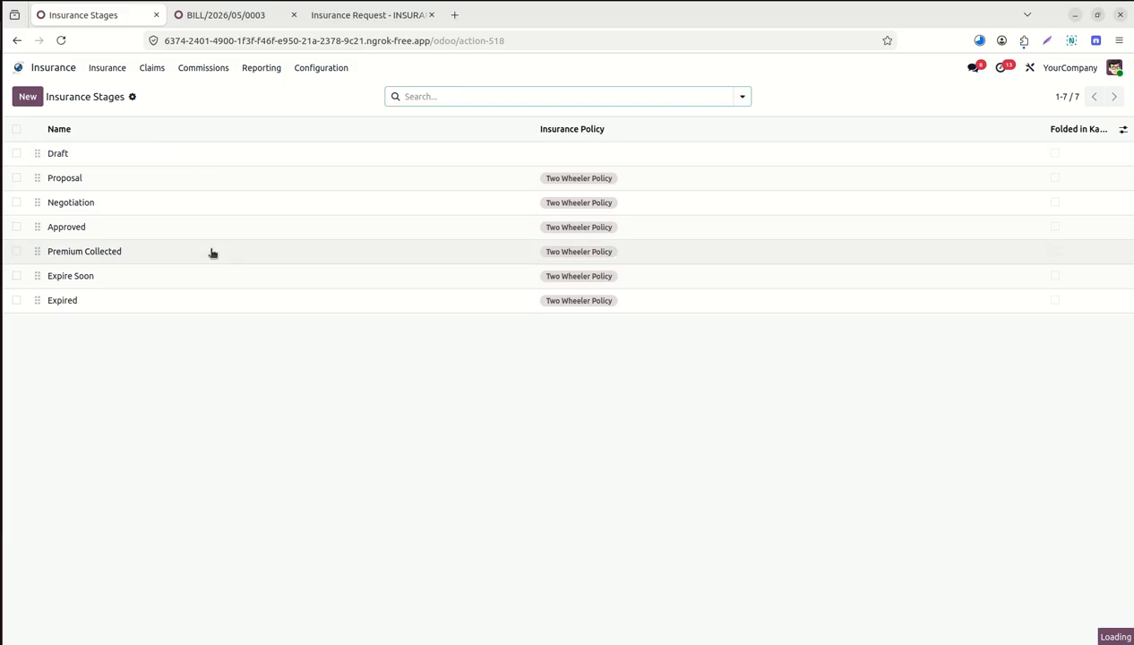
left_click(147, 238)
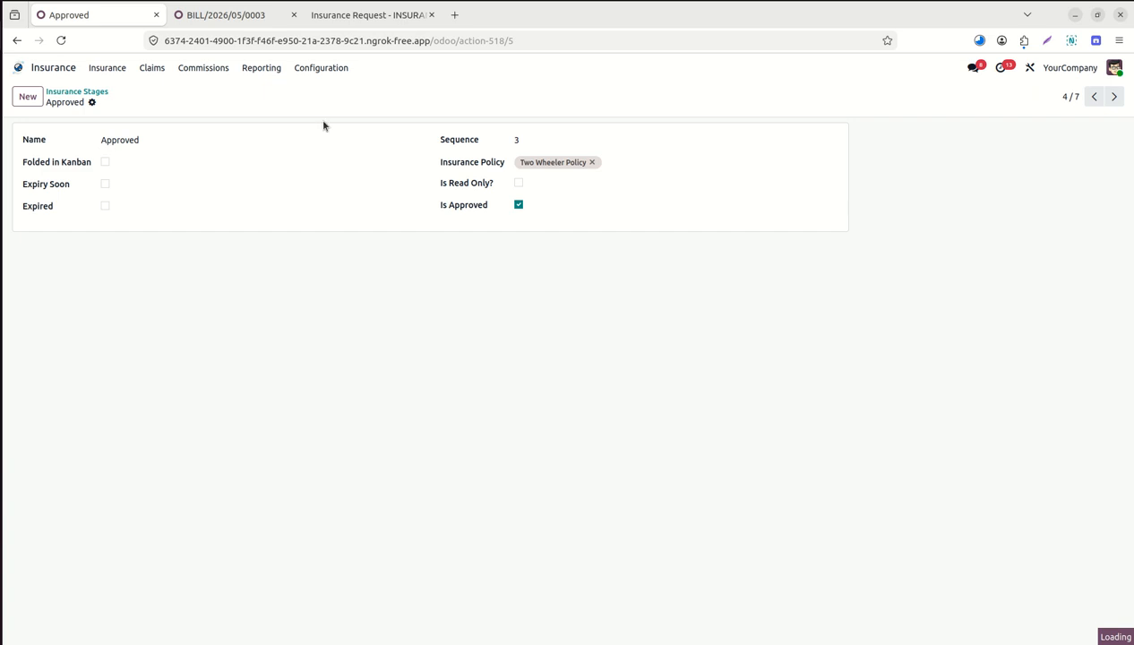
left_click(324, 68)
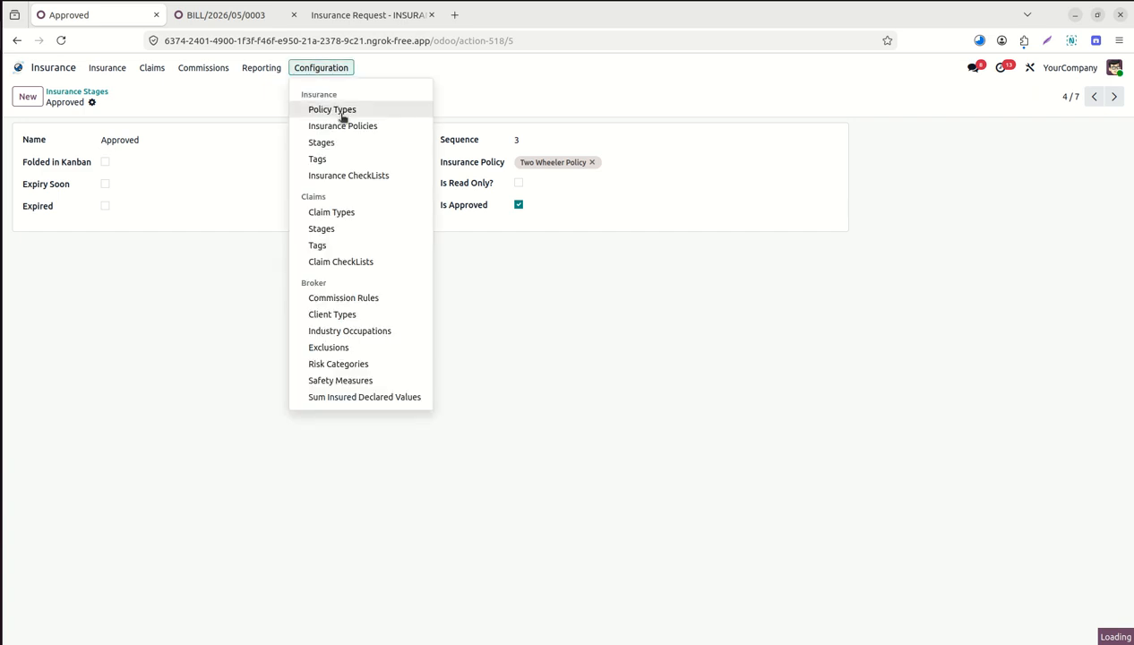
left_click(367, 177)
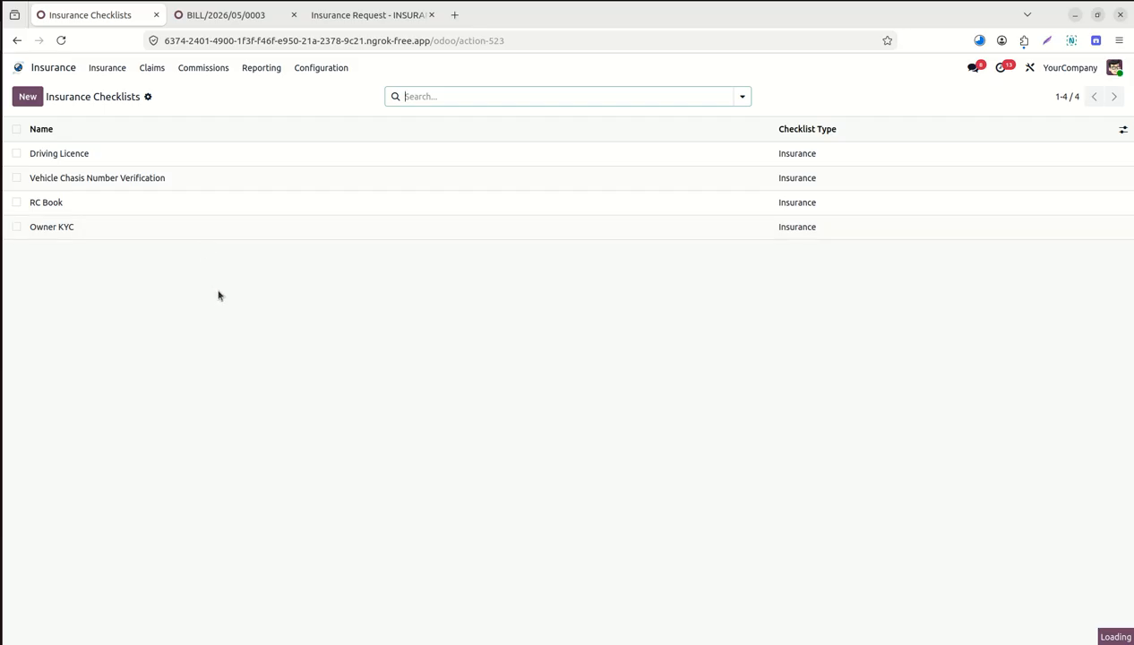
Browse the Claim Types and claim Stages lists, then view the Claim CheckLists list.
left_click(335, 68)
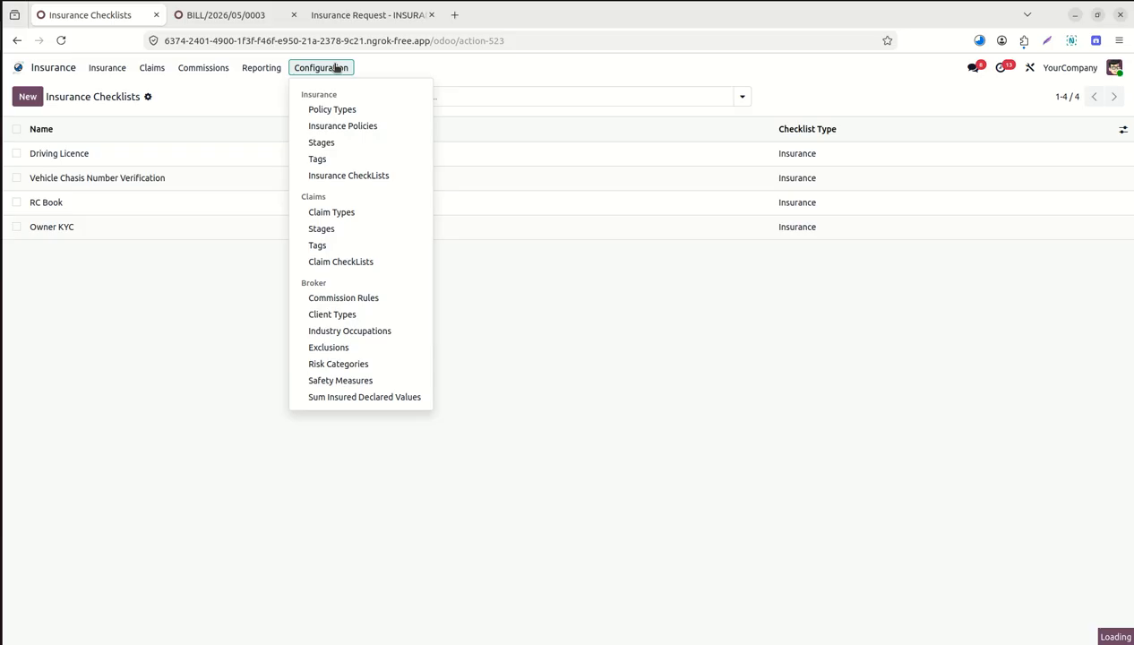
left_click(336, 211)
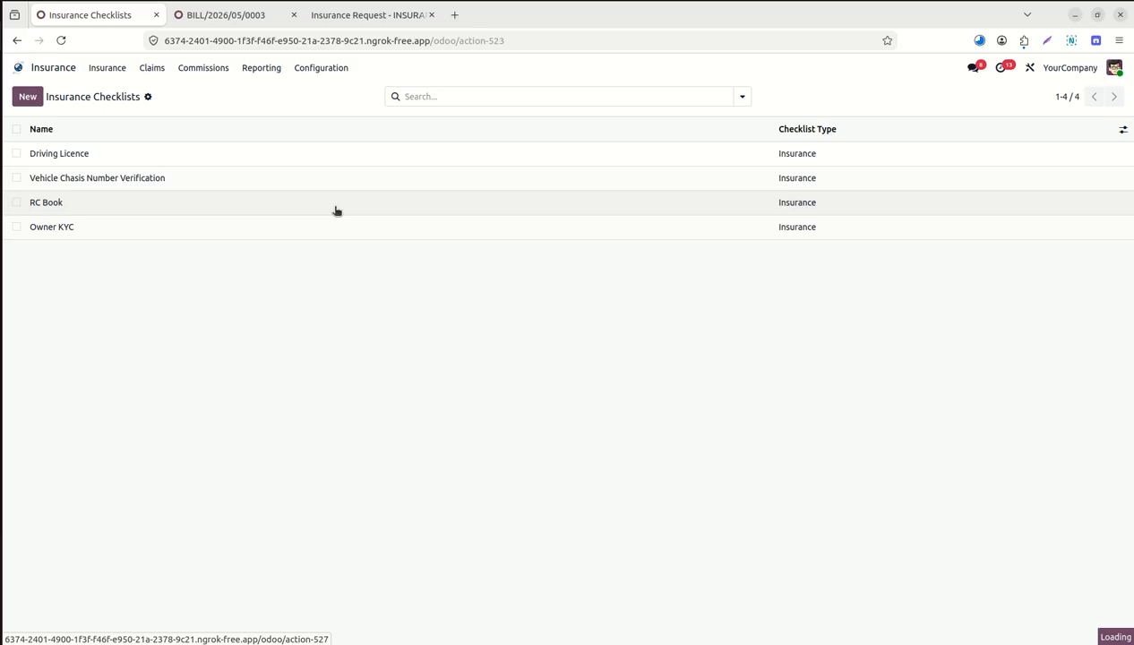
left_click(333, 68)
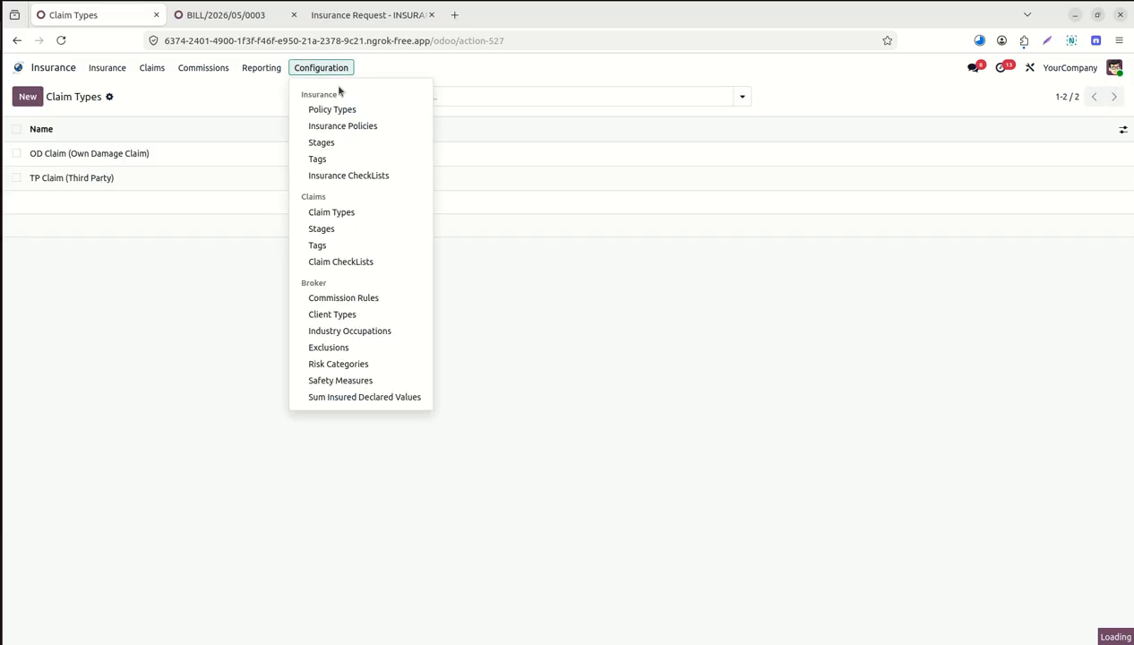
left_click(349, 230)
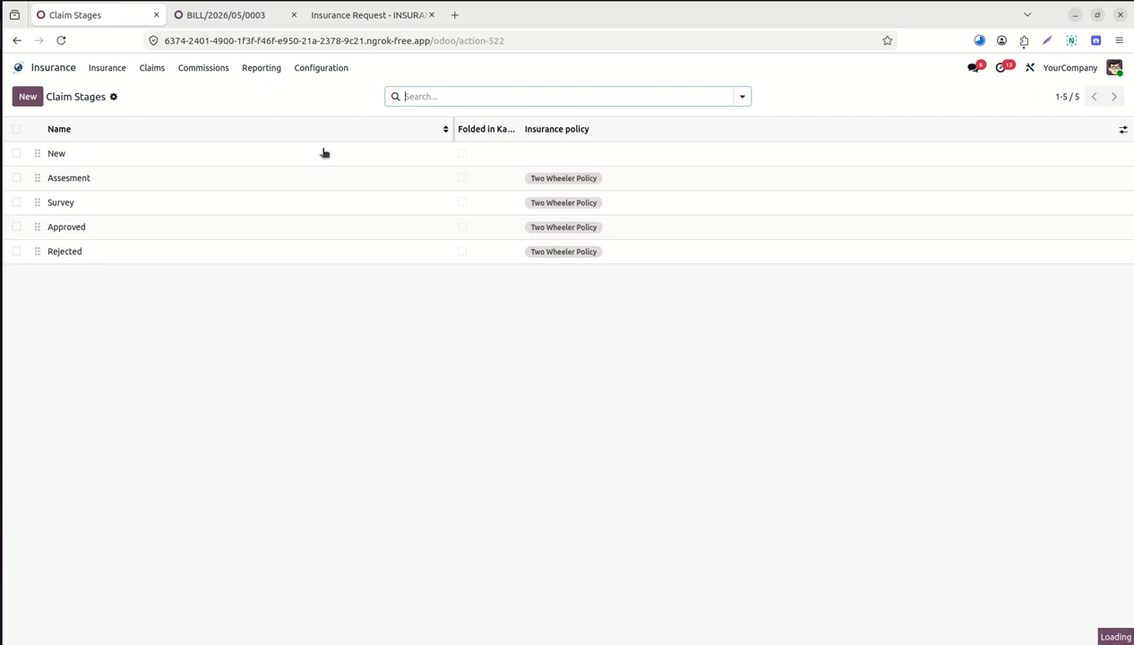
left_click(312, 71)
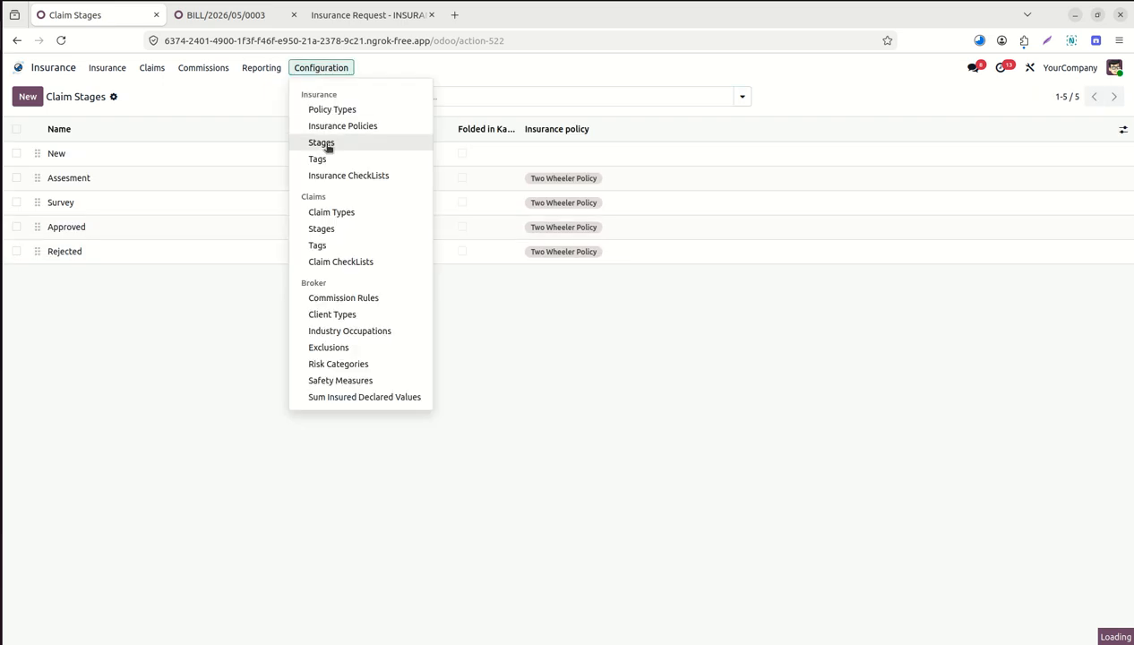
left_click(350, 262)
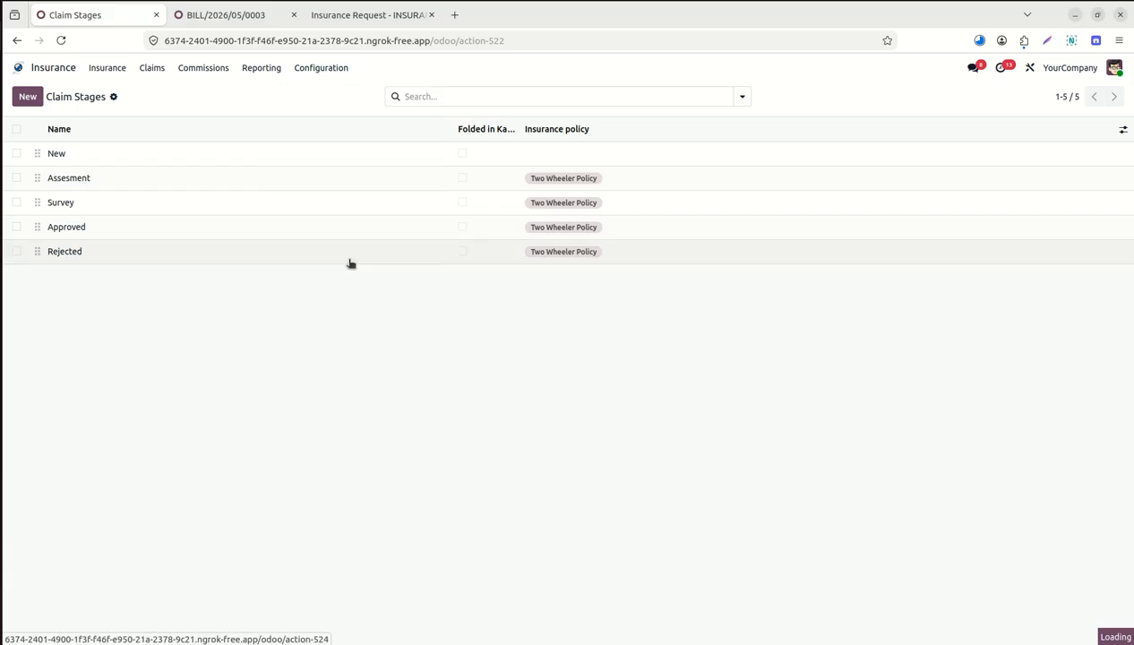
left_click(330, 76)
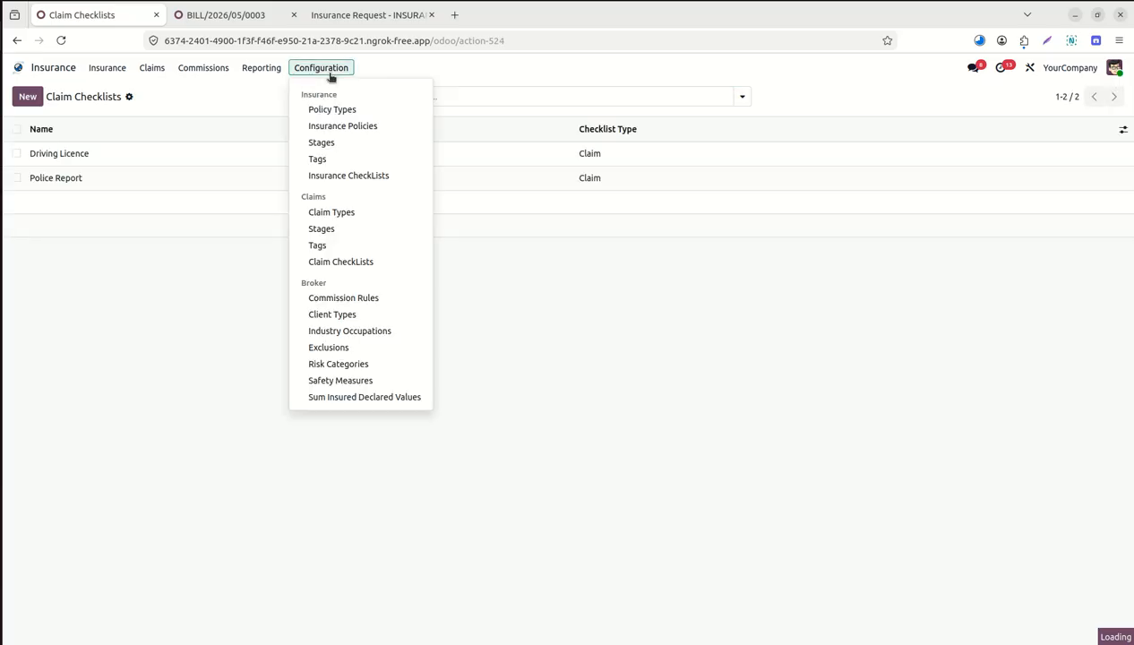
Open the Commission Rules list and view the '30% Discount on Renewal' rule: Percentage, 30.00, Two Wheeler Policy.
left_click(364, 300)
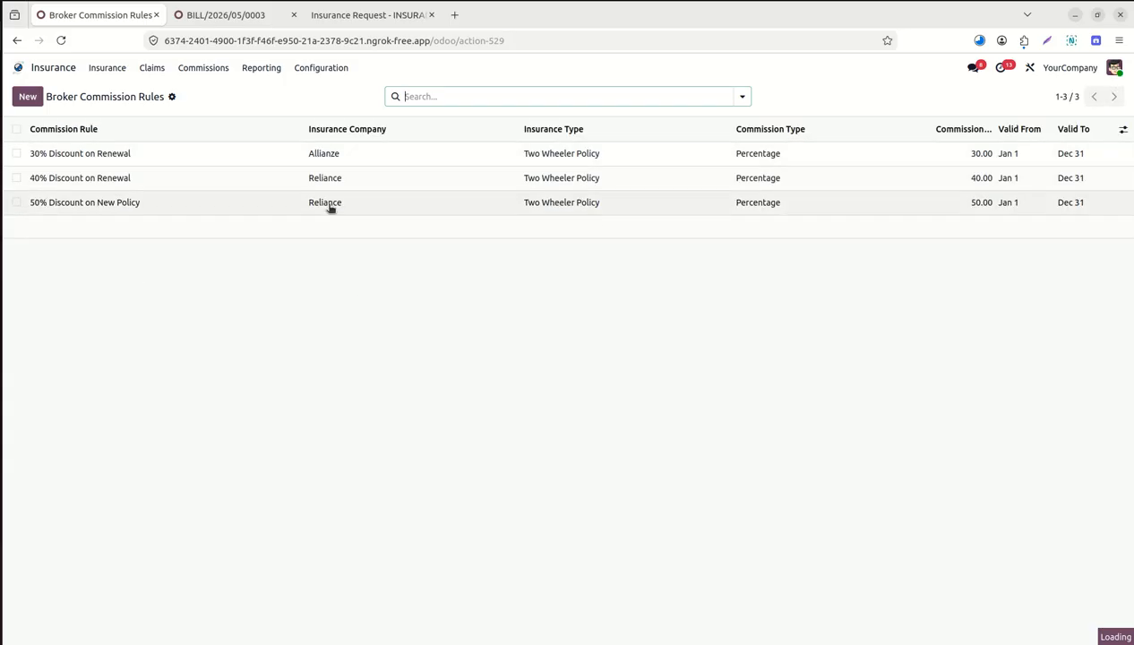
left_click(138, 154)
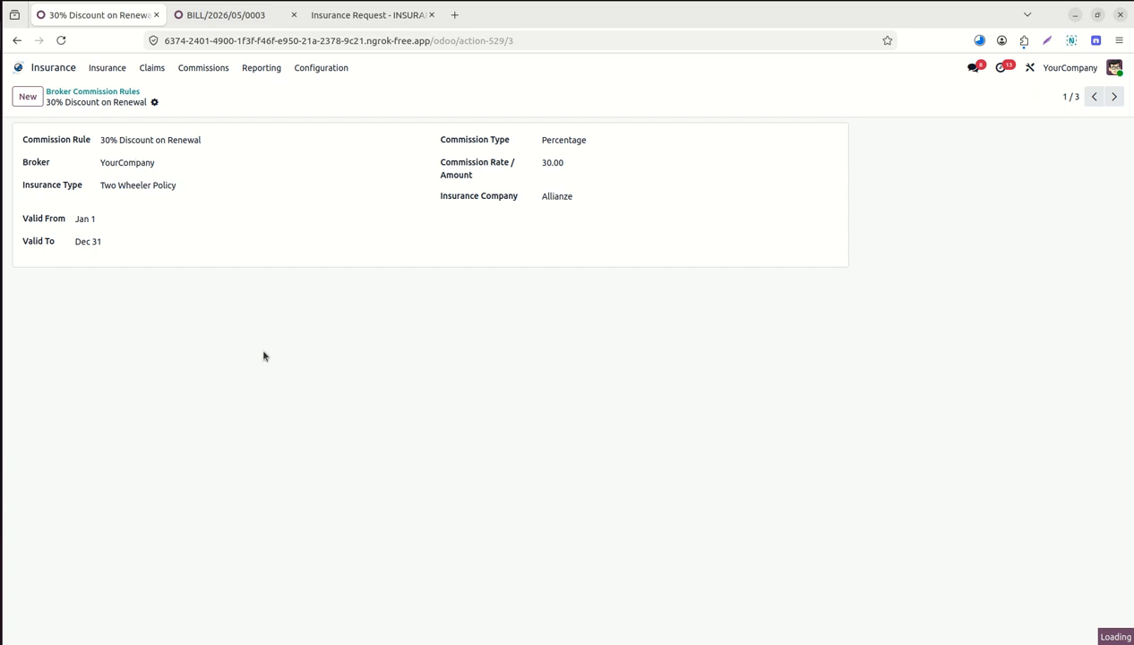
left_click(335, 69)
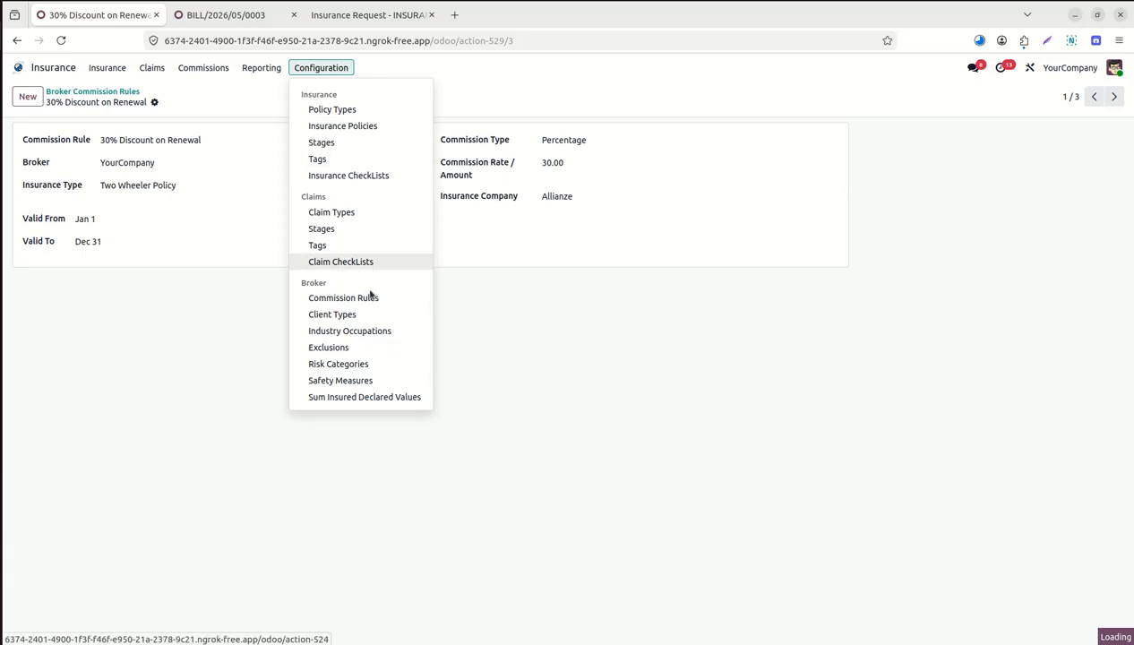
Browse the Exclusions and Risk Categories lists, then the Two Wheeler Policy's Sum Insured Declared Values.
left_click(350, 354)
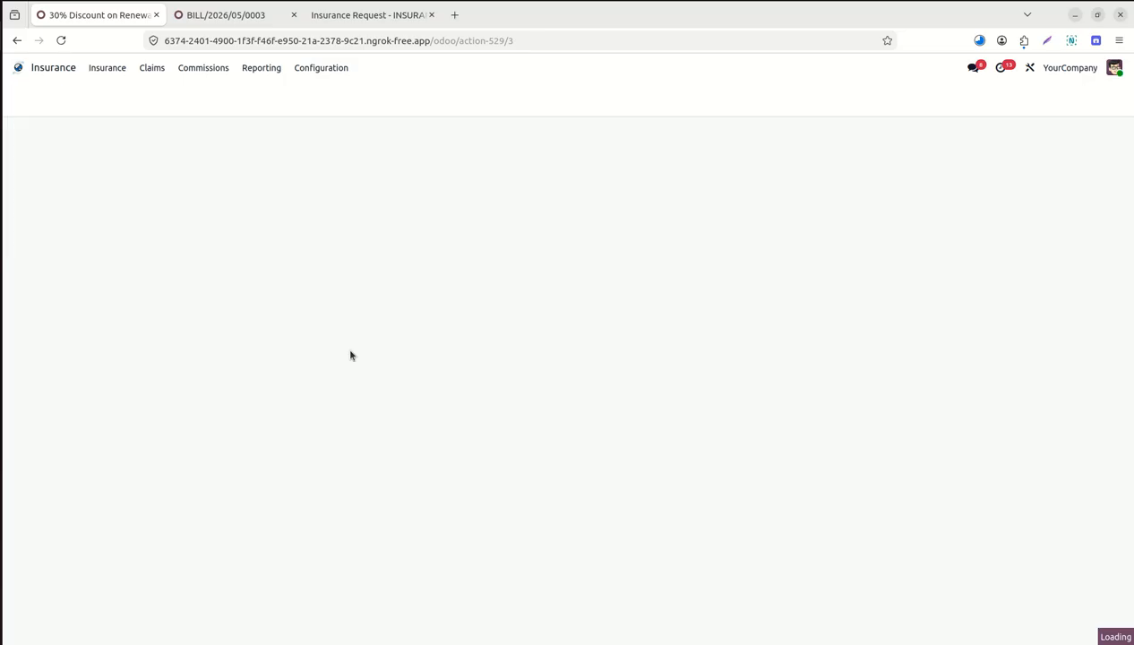
left_click(322, 69)
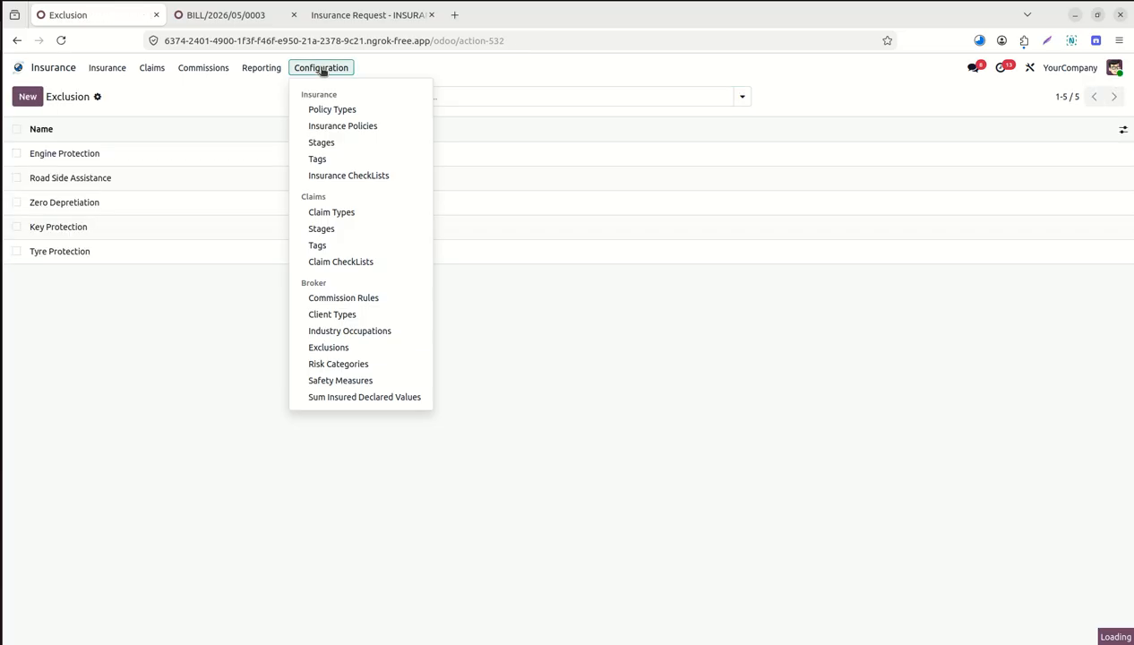
left_click(358, 364)
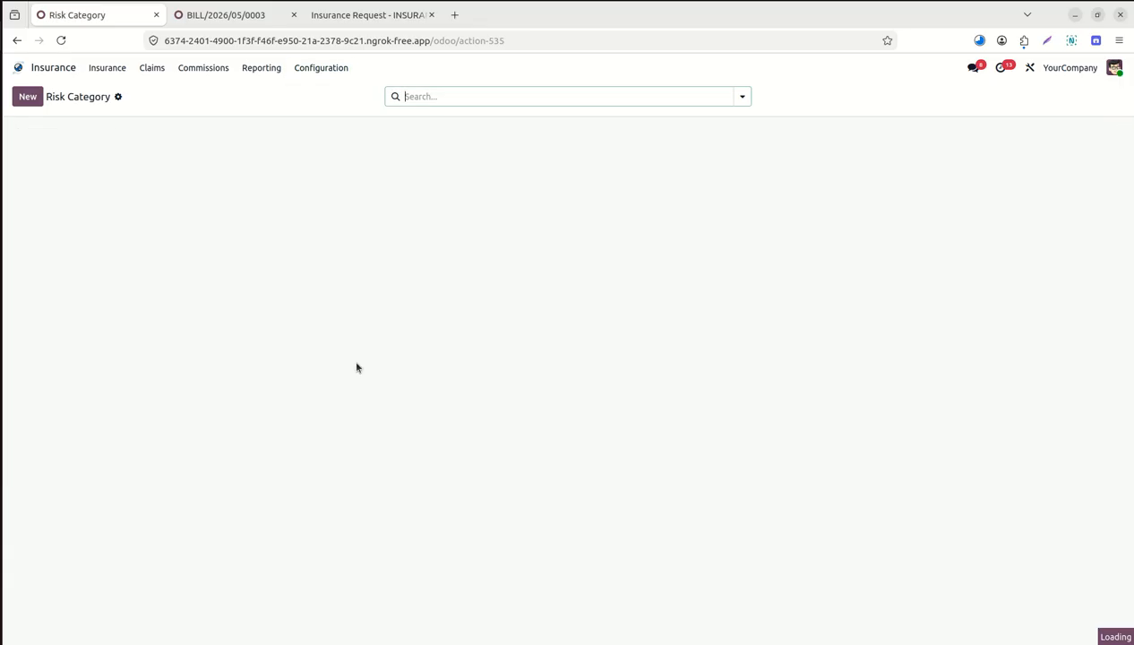
left_click(332, 70)
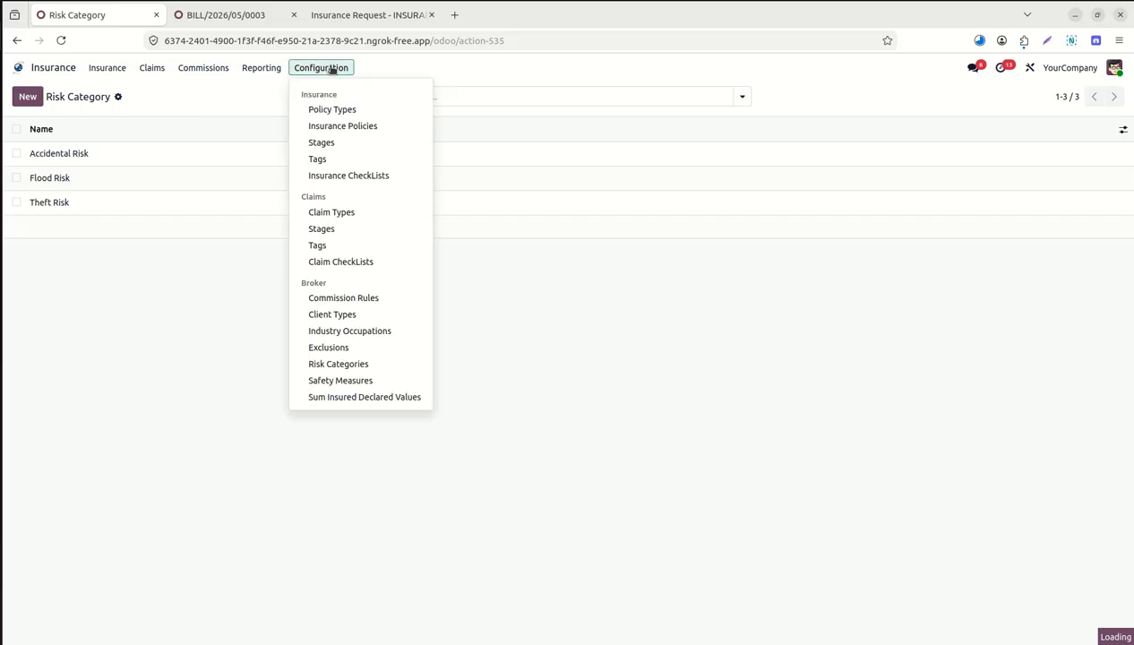
left_click(377, 399)
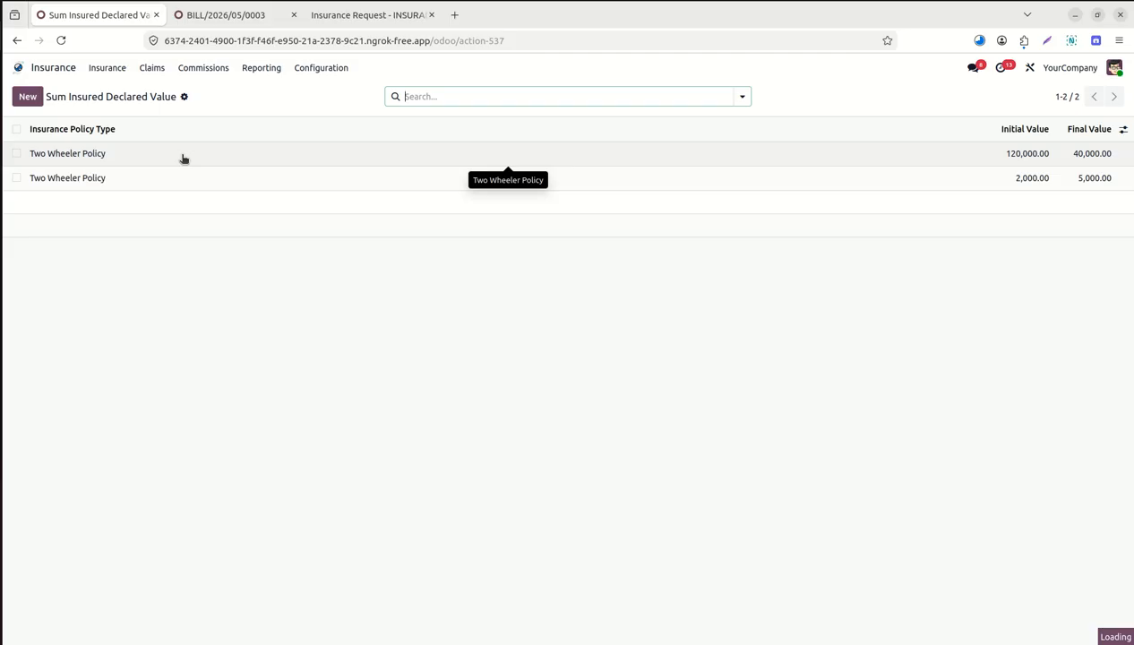
Check the Safety Measures list, then return to the Odoo apps home screen.
left_click(319, 70)
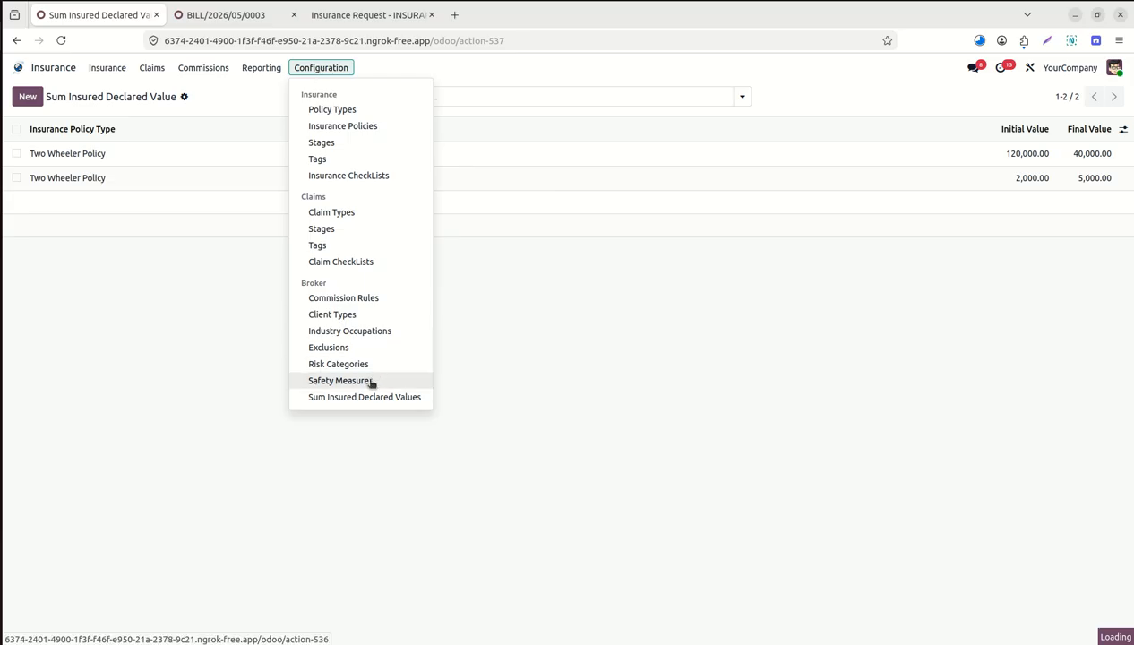
left_click(341, 381)
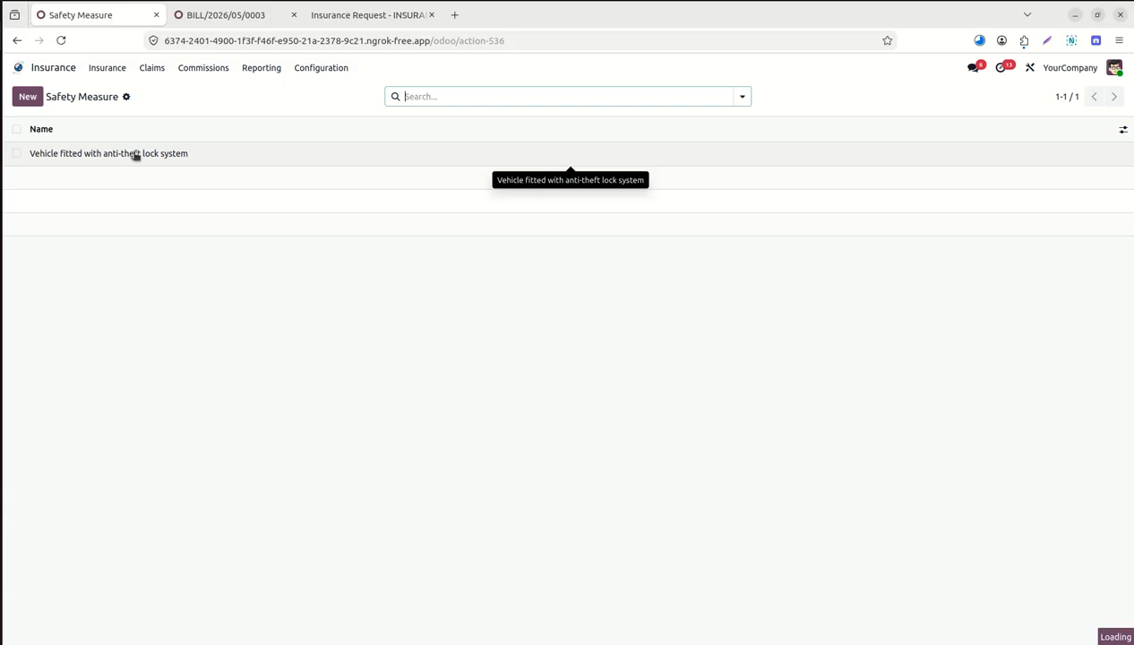
left_click(21, 68)
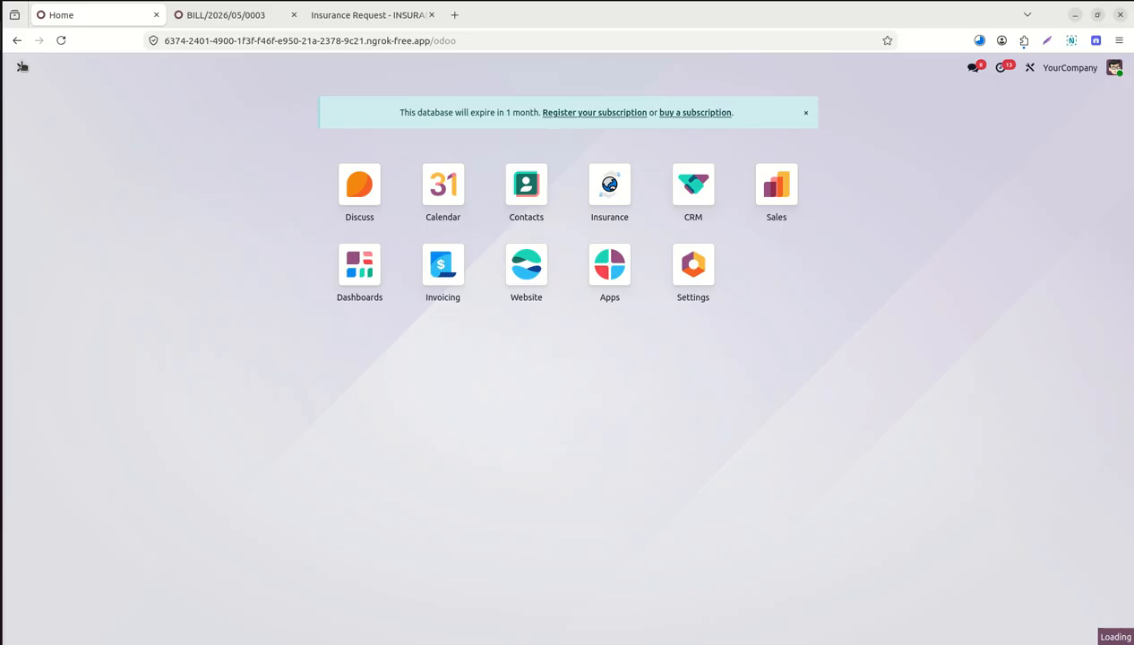
left_click(990, 1)
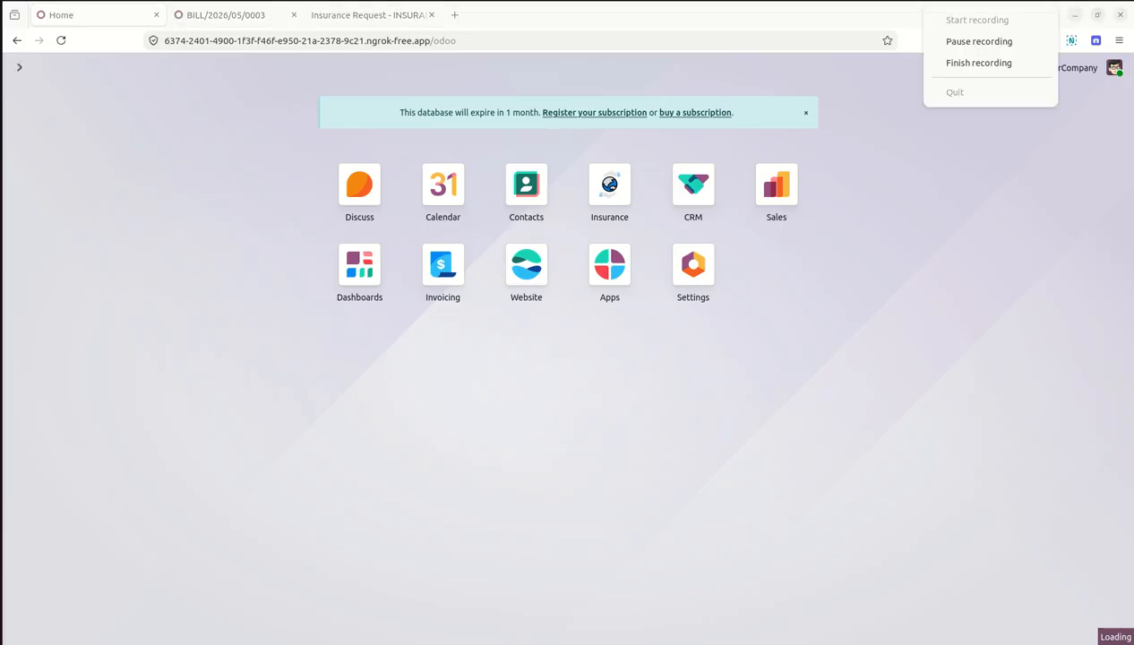